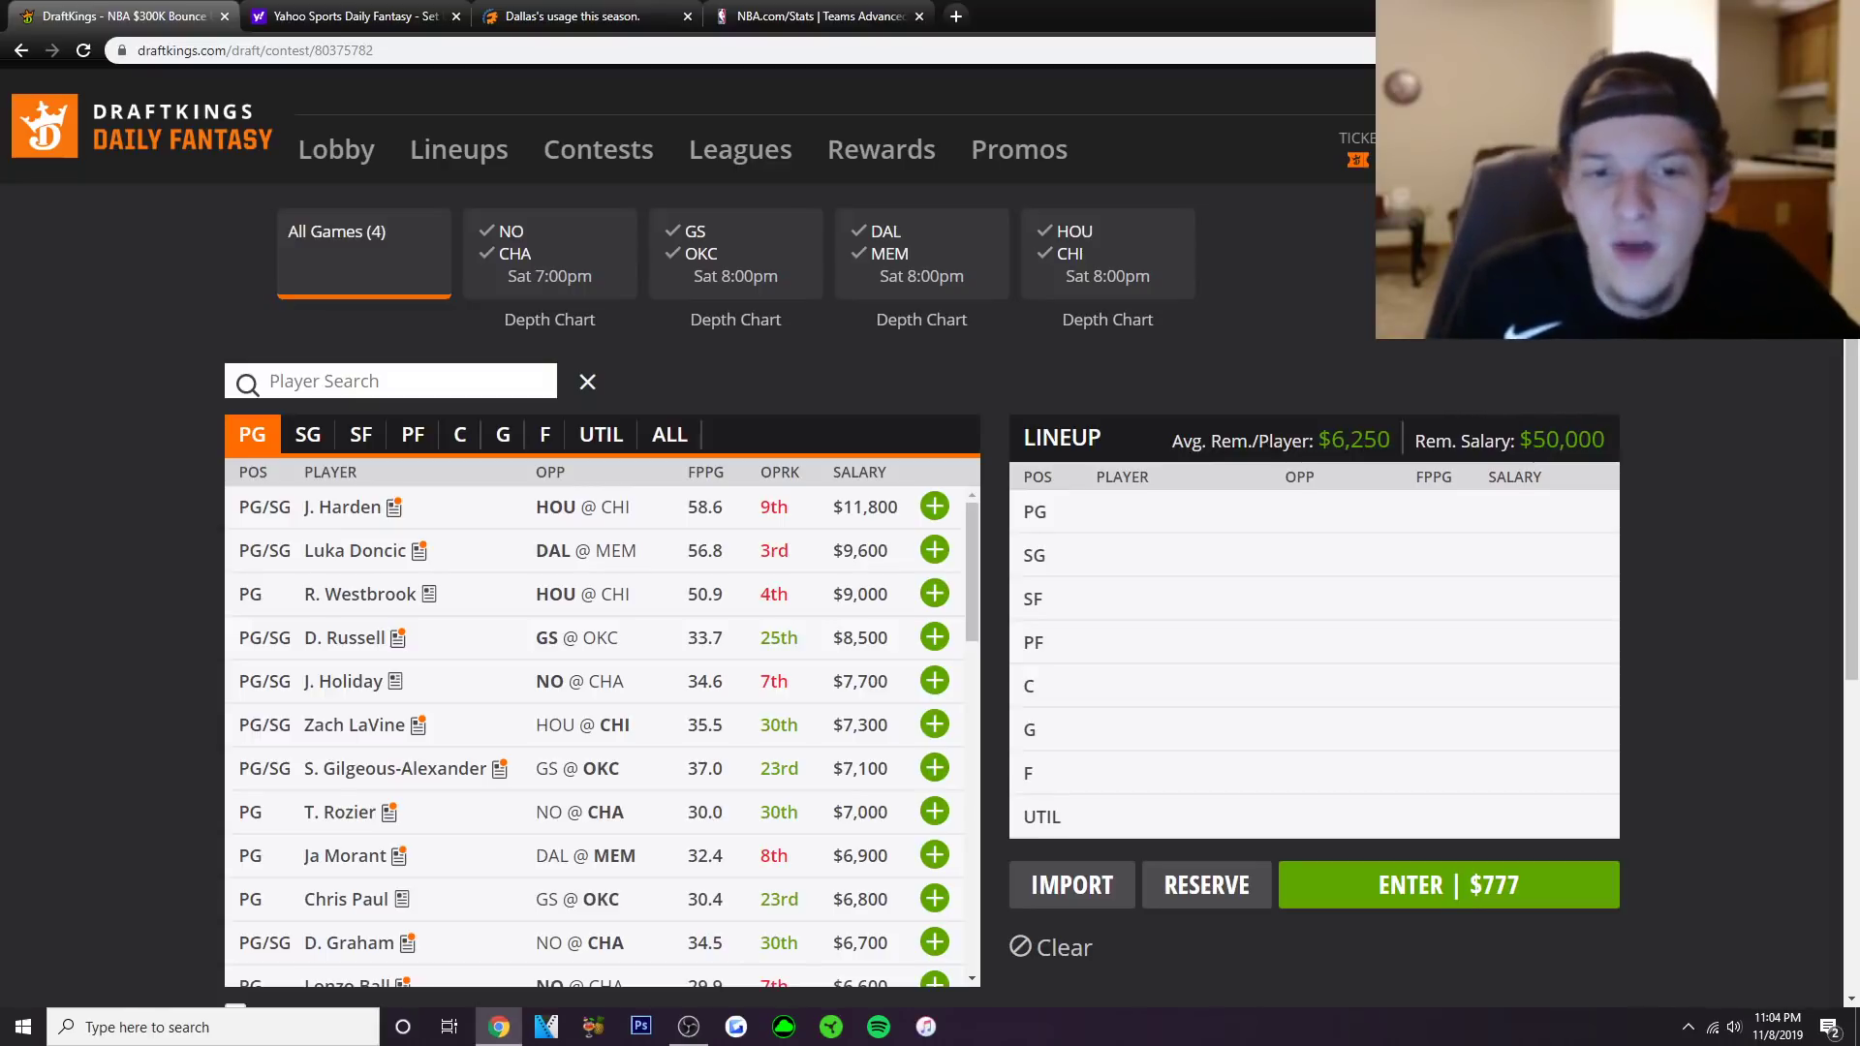
key("ctrl+Tab")
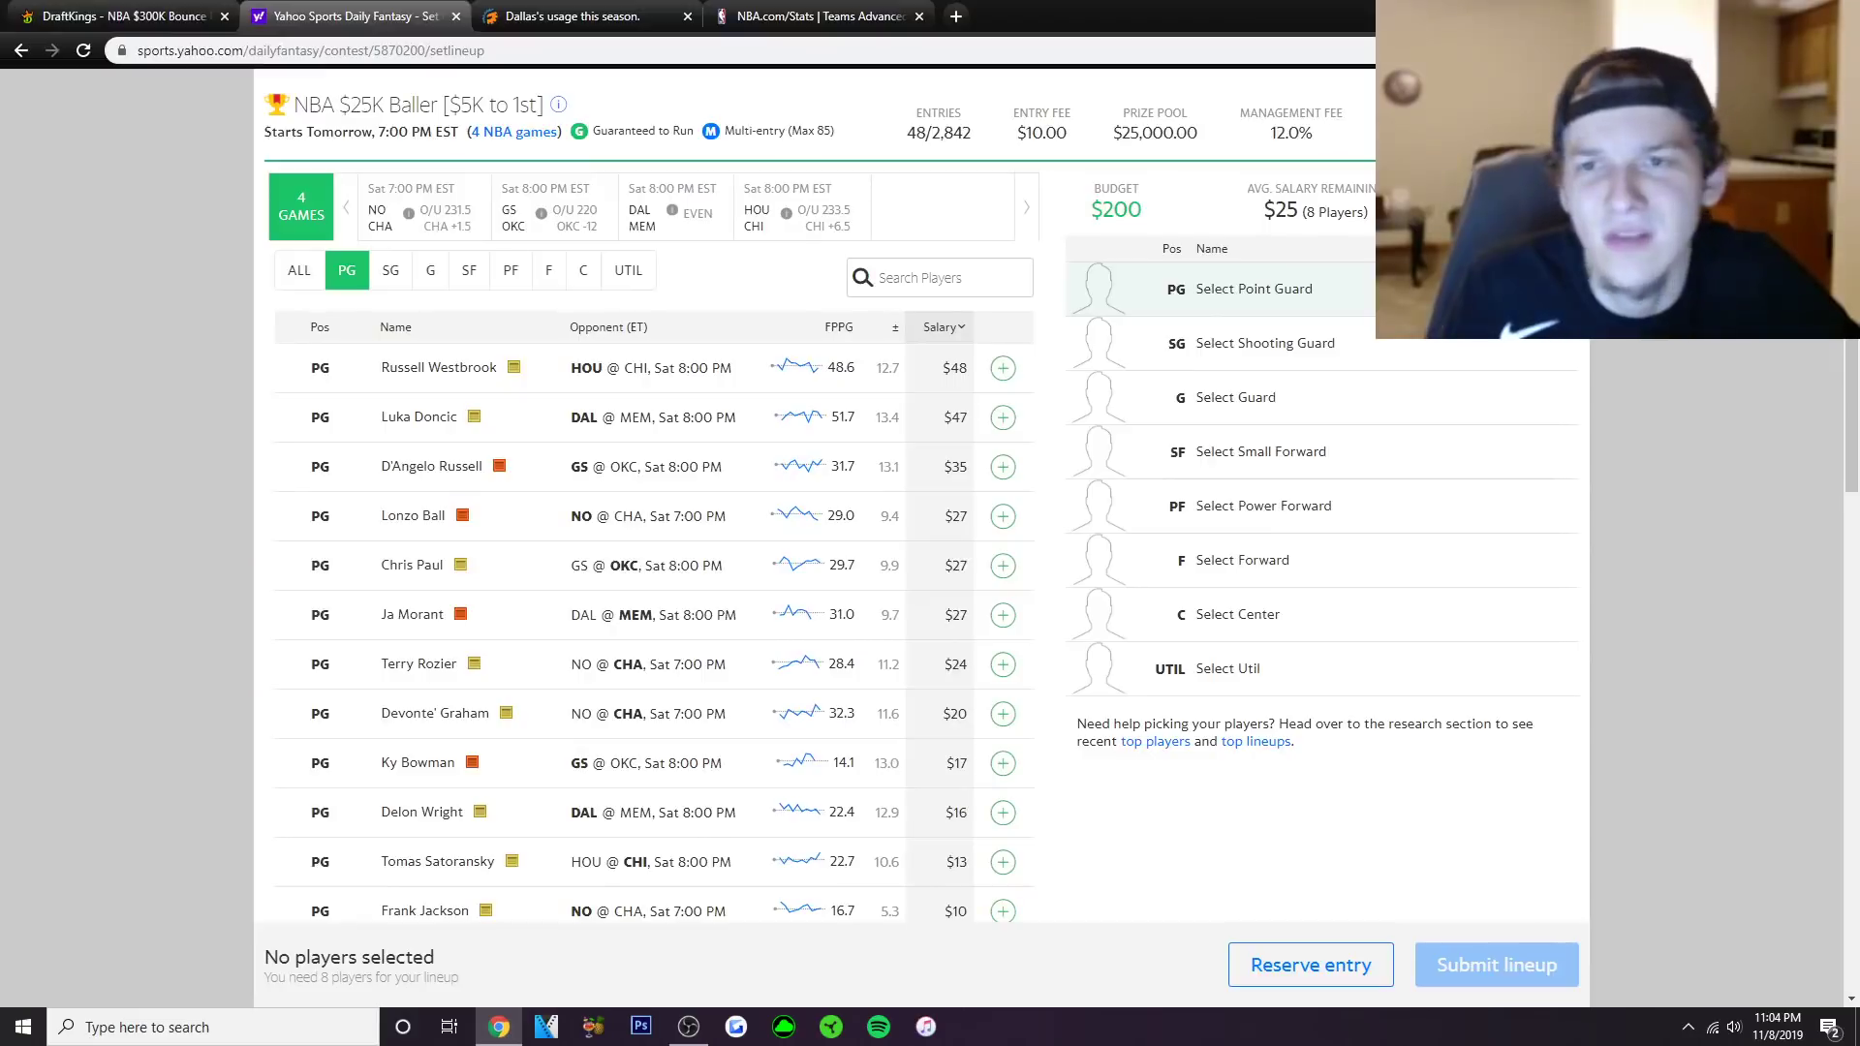
left_click(121, 15)
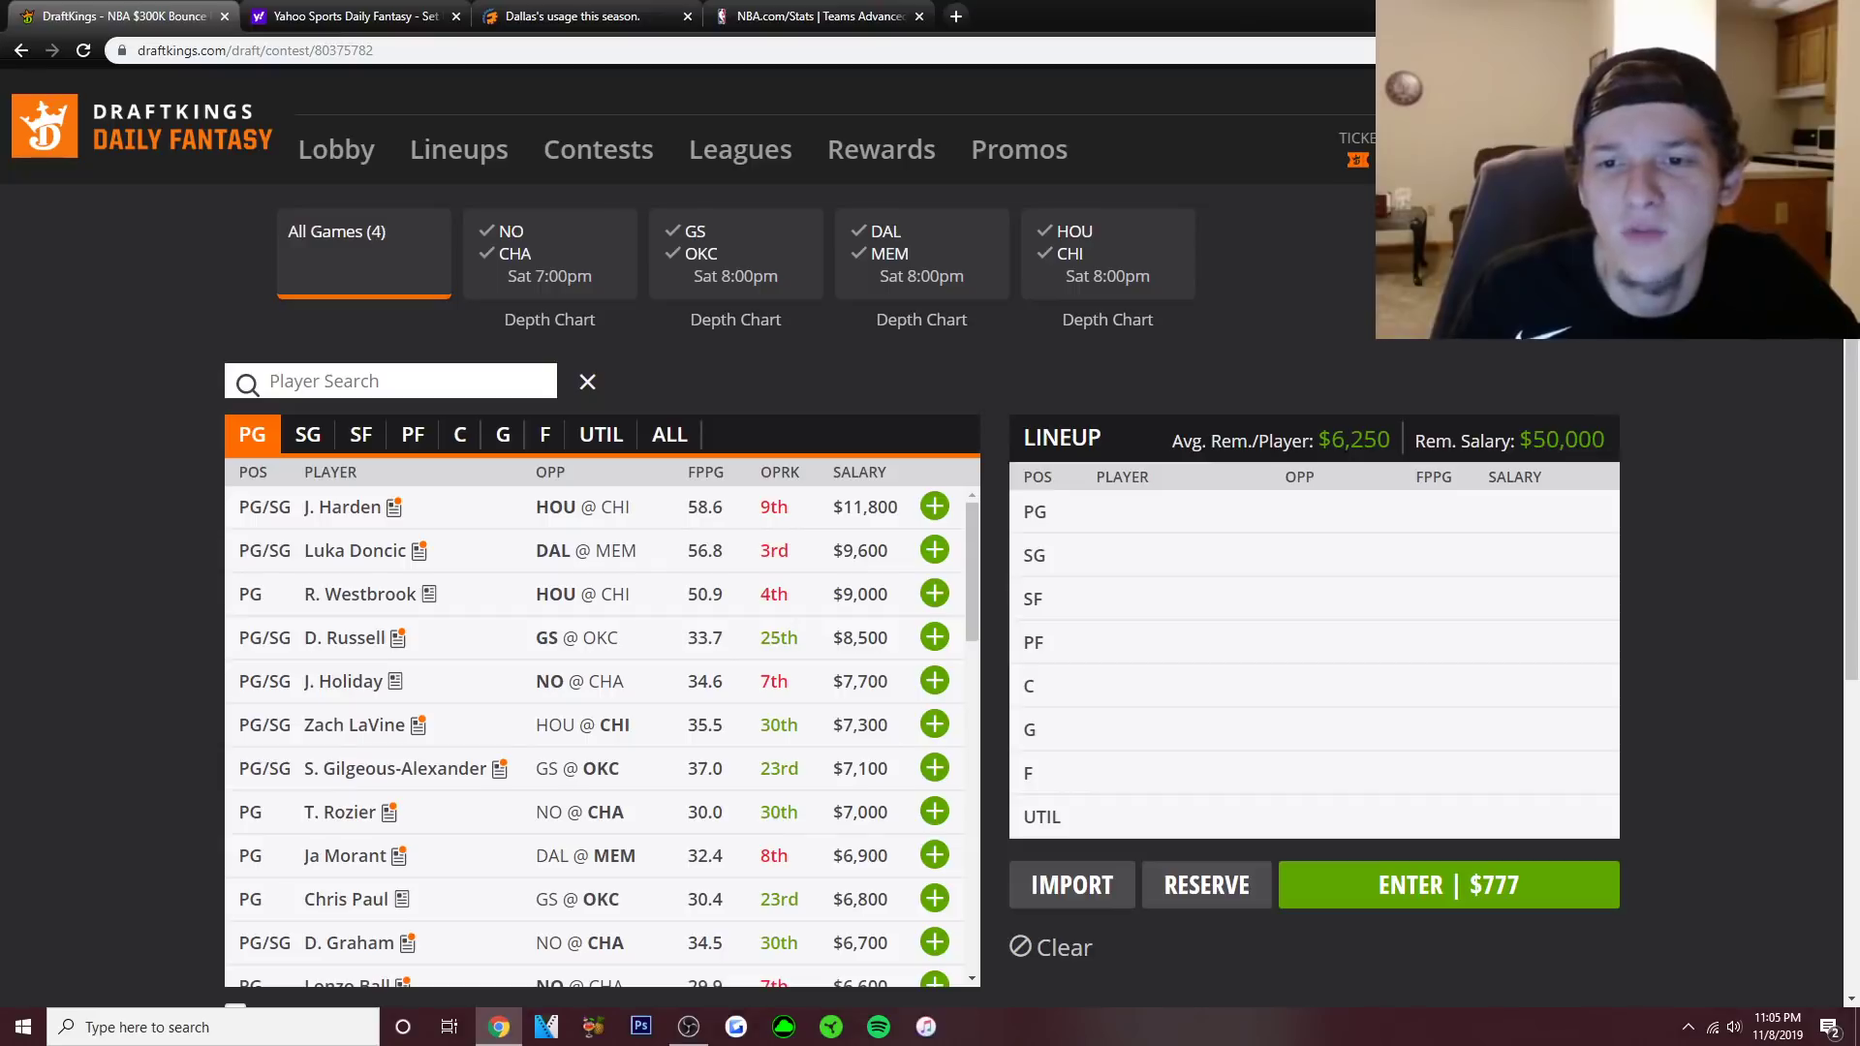
left_click(669, 435)
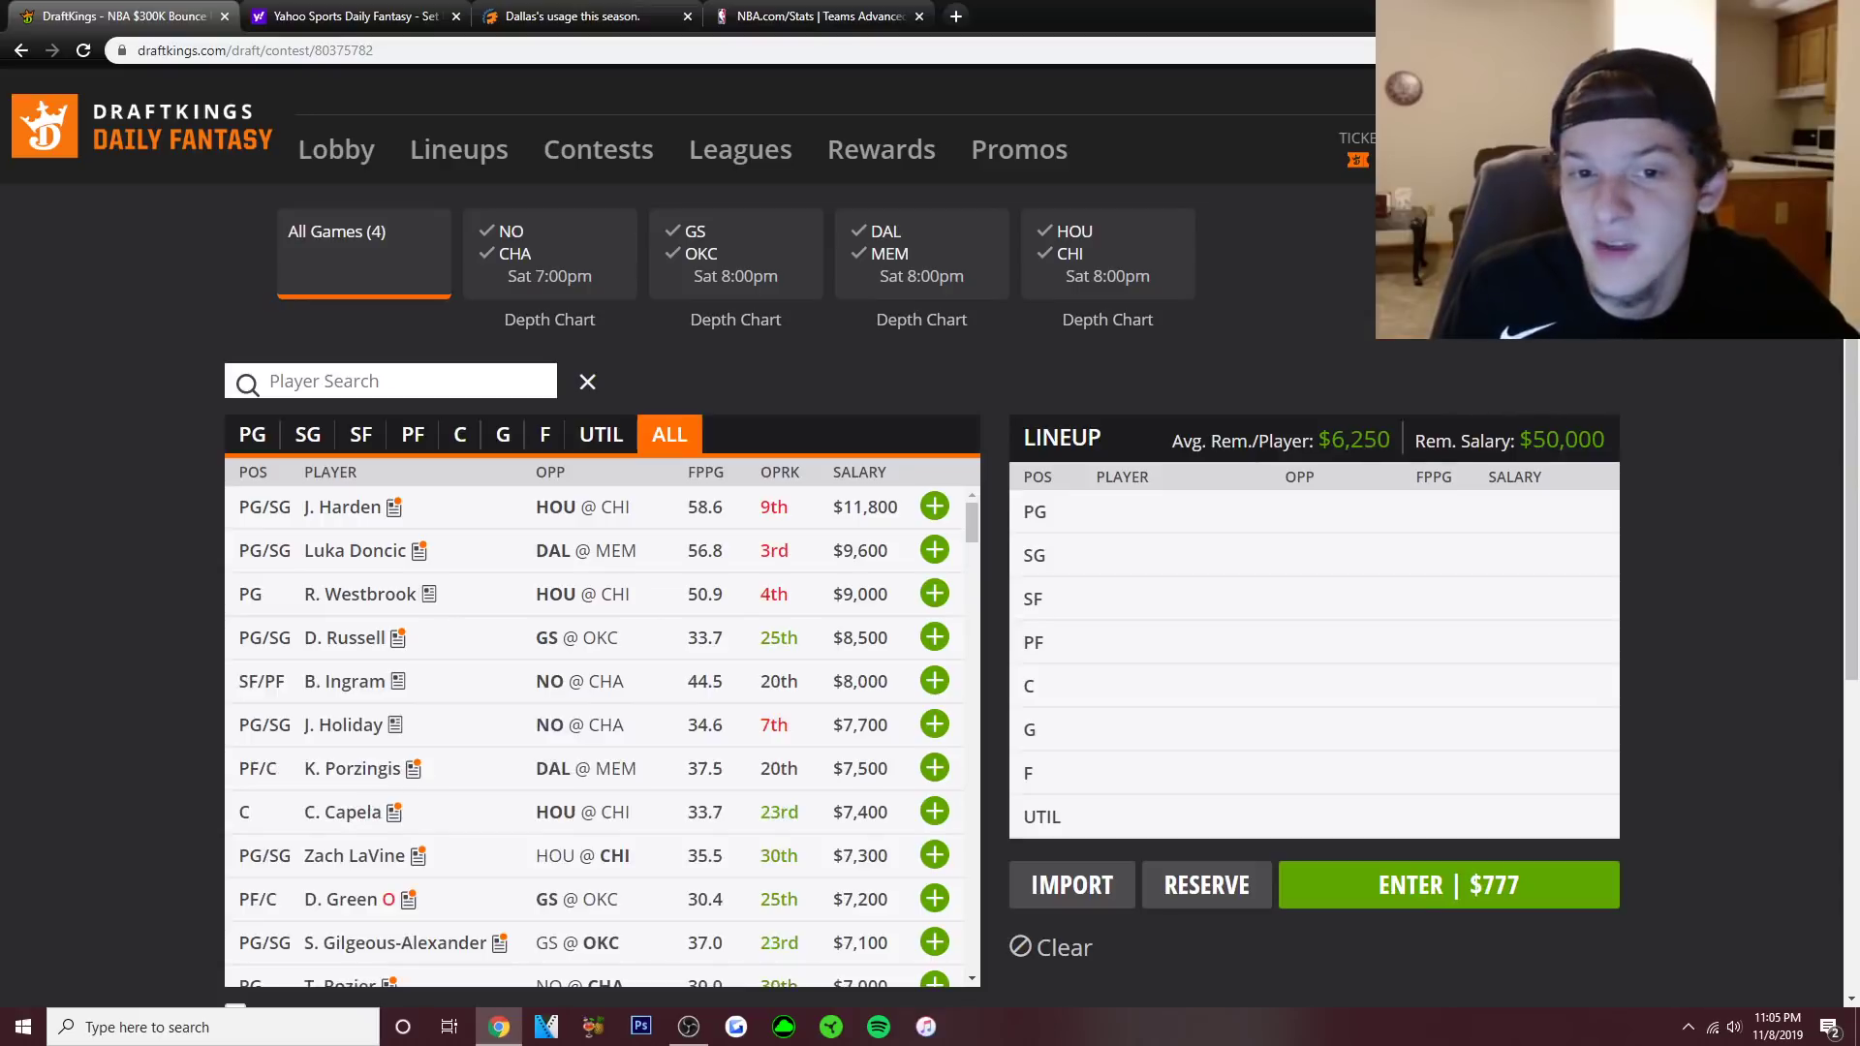
left_click(251, 435)
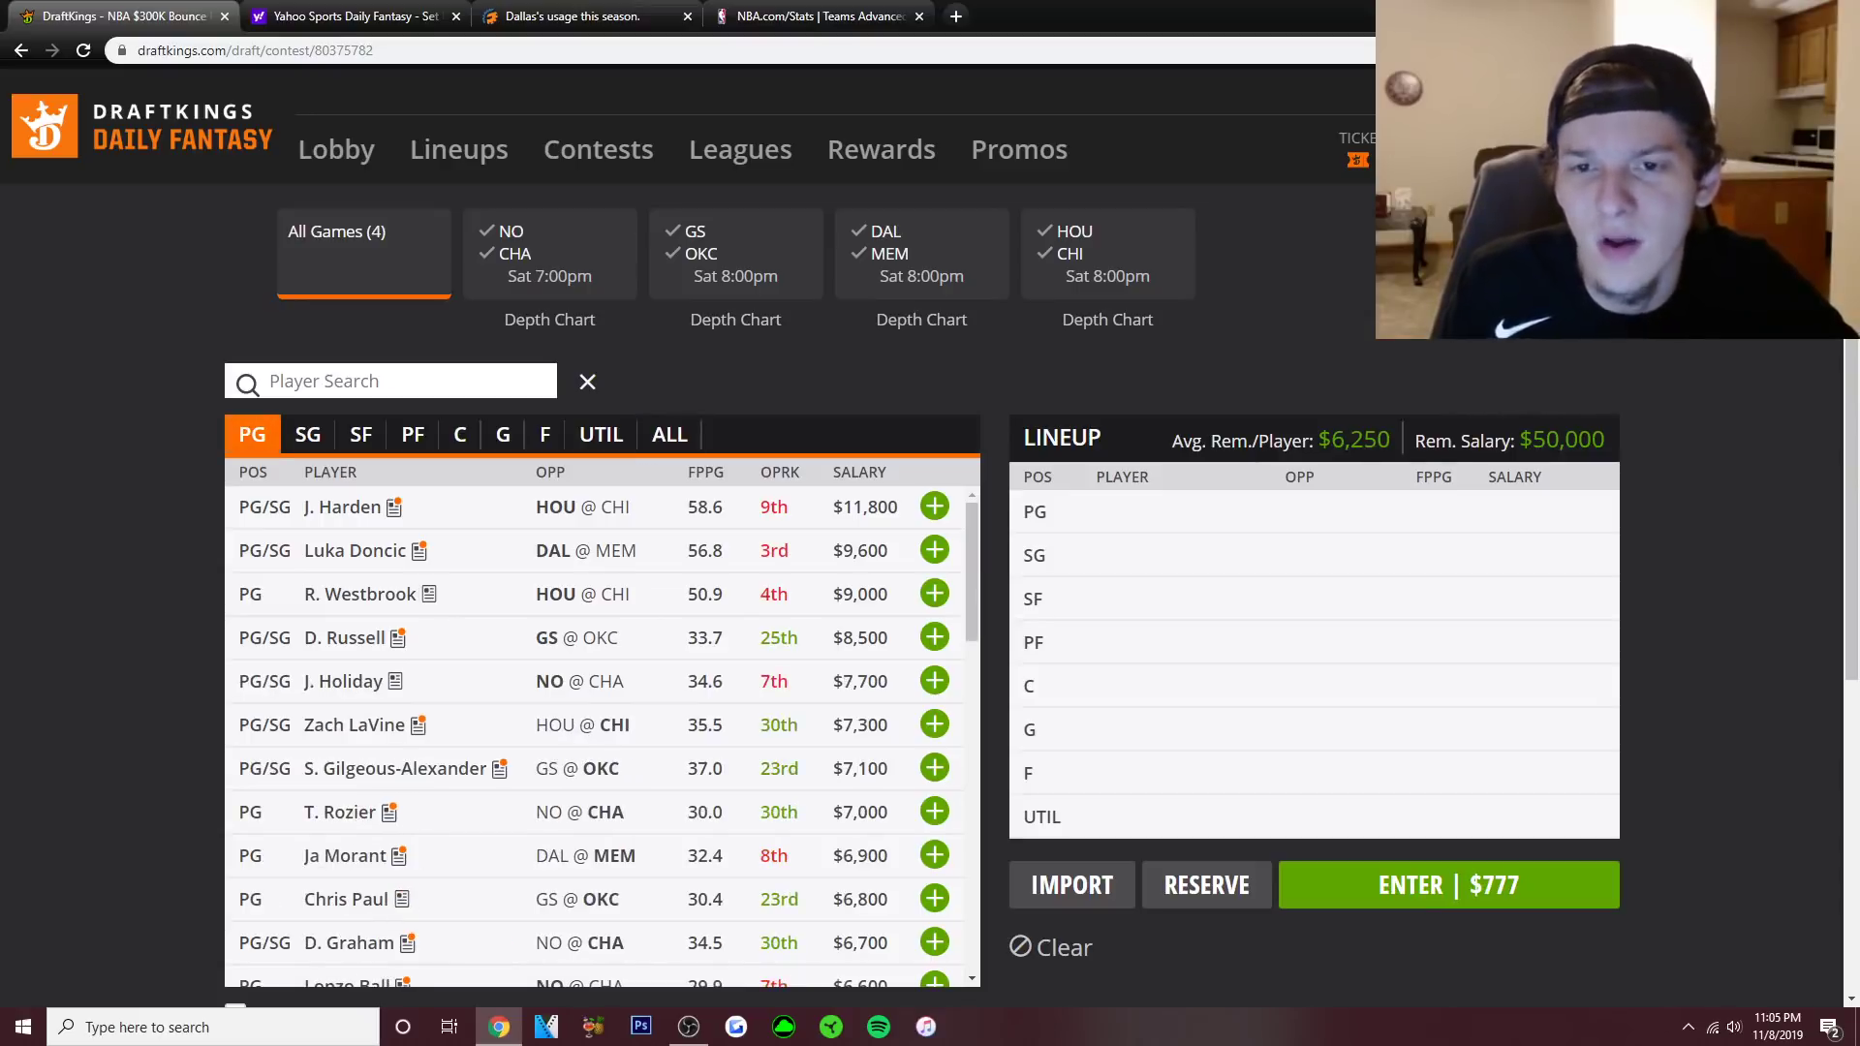
left_click(669, 435)
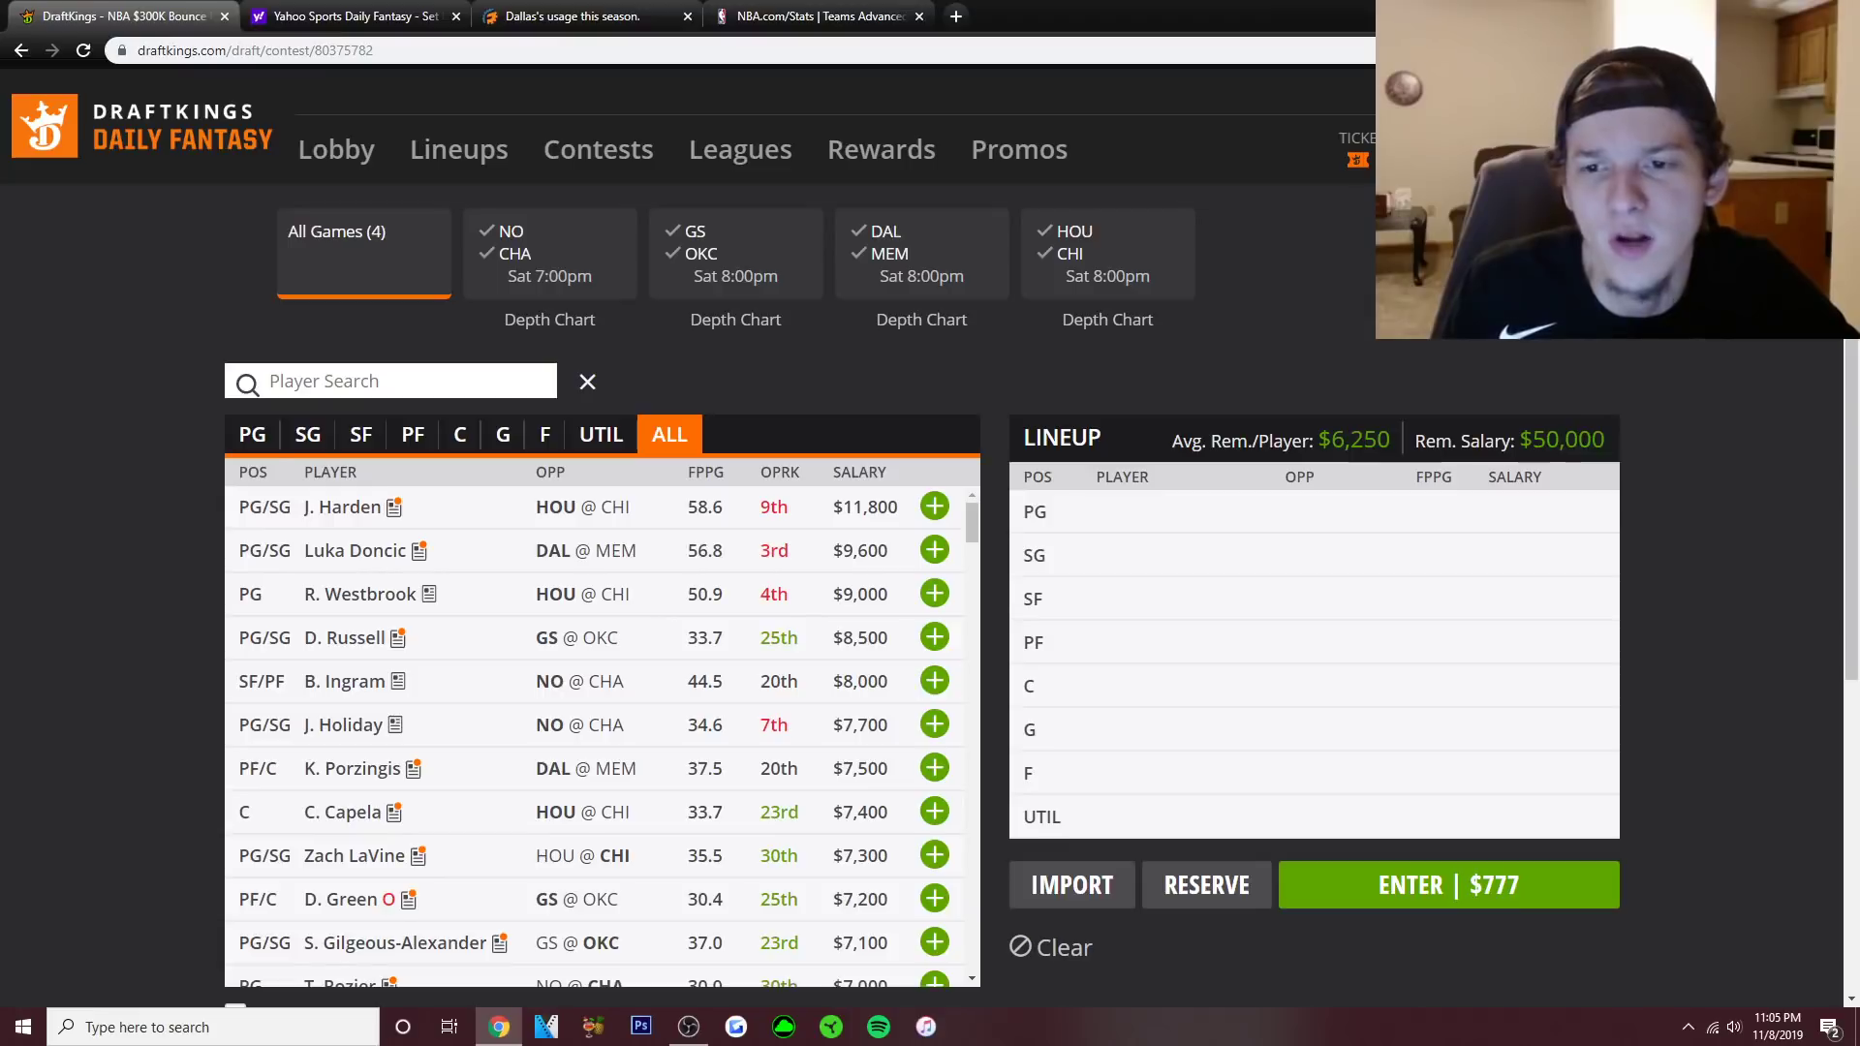
left_click(252, 435)
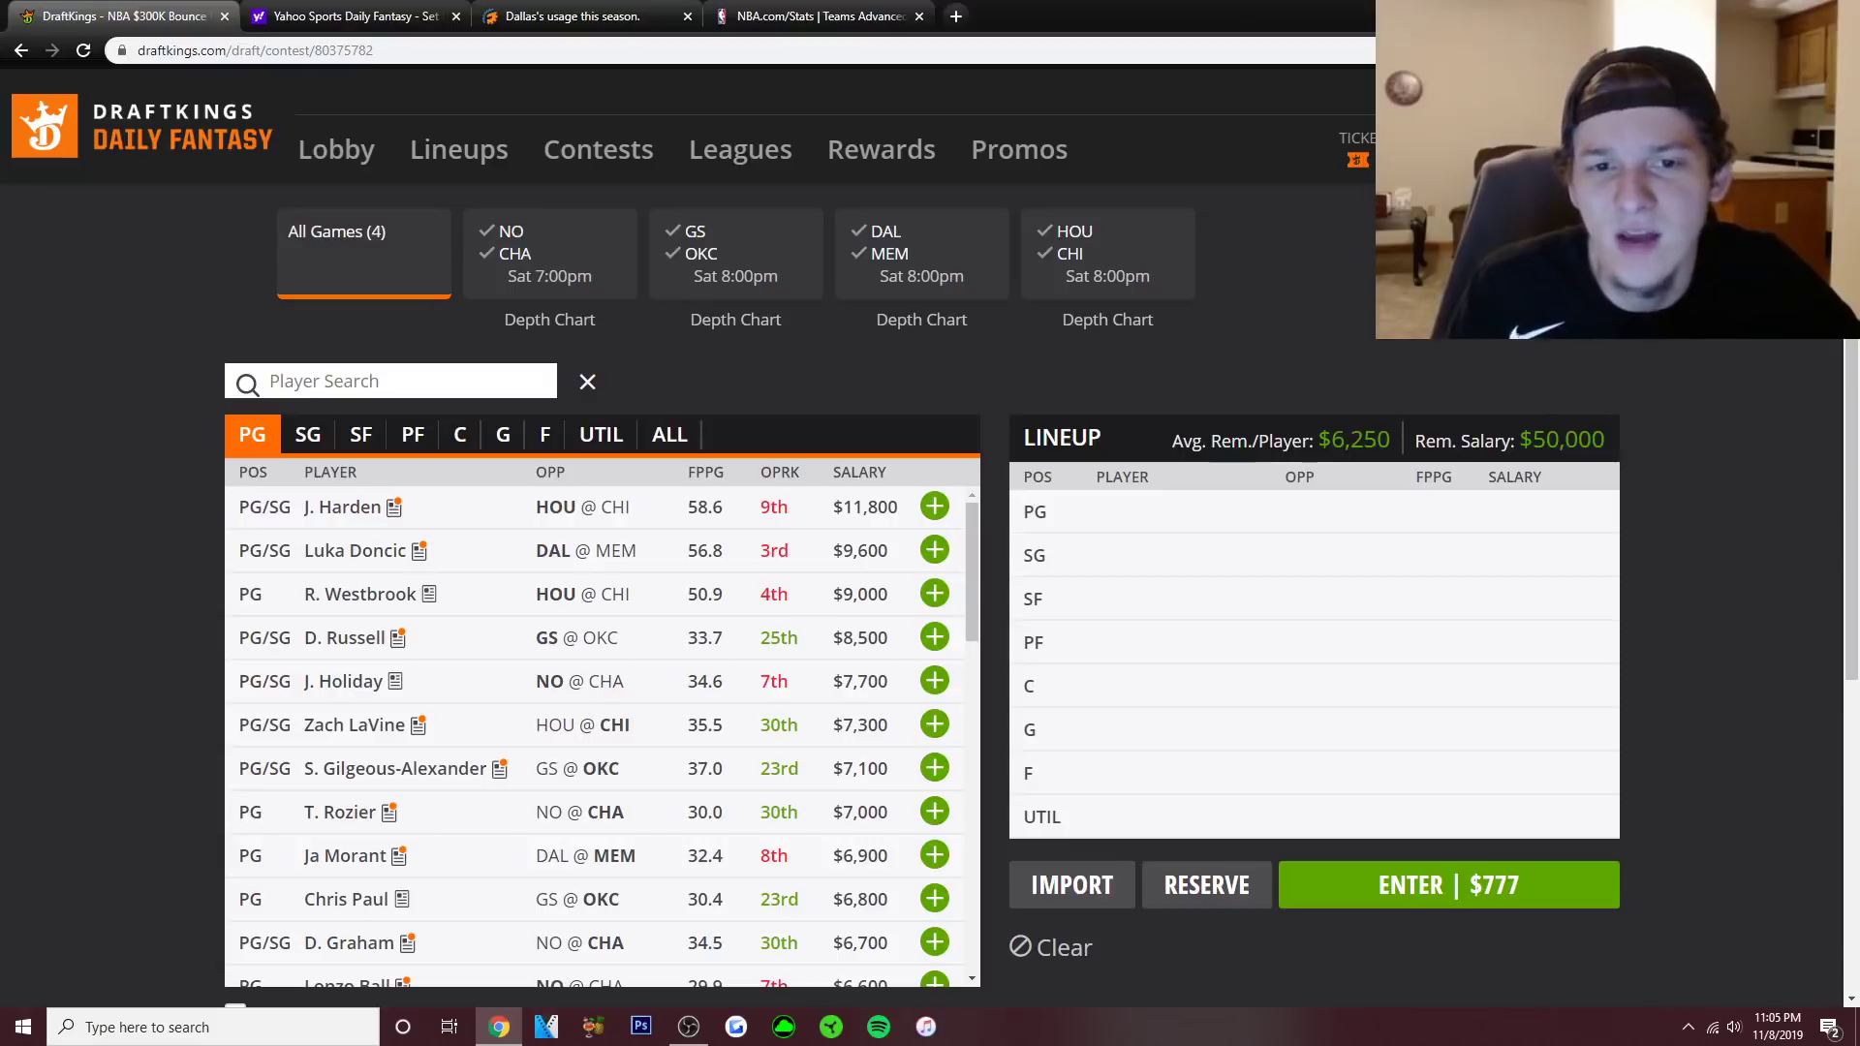
Examine James Harden's 10-game log from the most recent game back to the season opener, and close his player card.
left_click(342, 508)
left_click(911, 396)
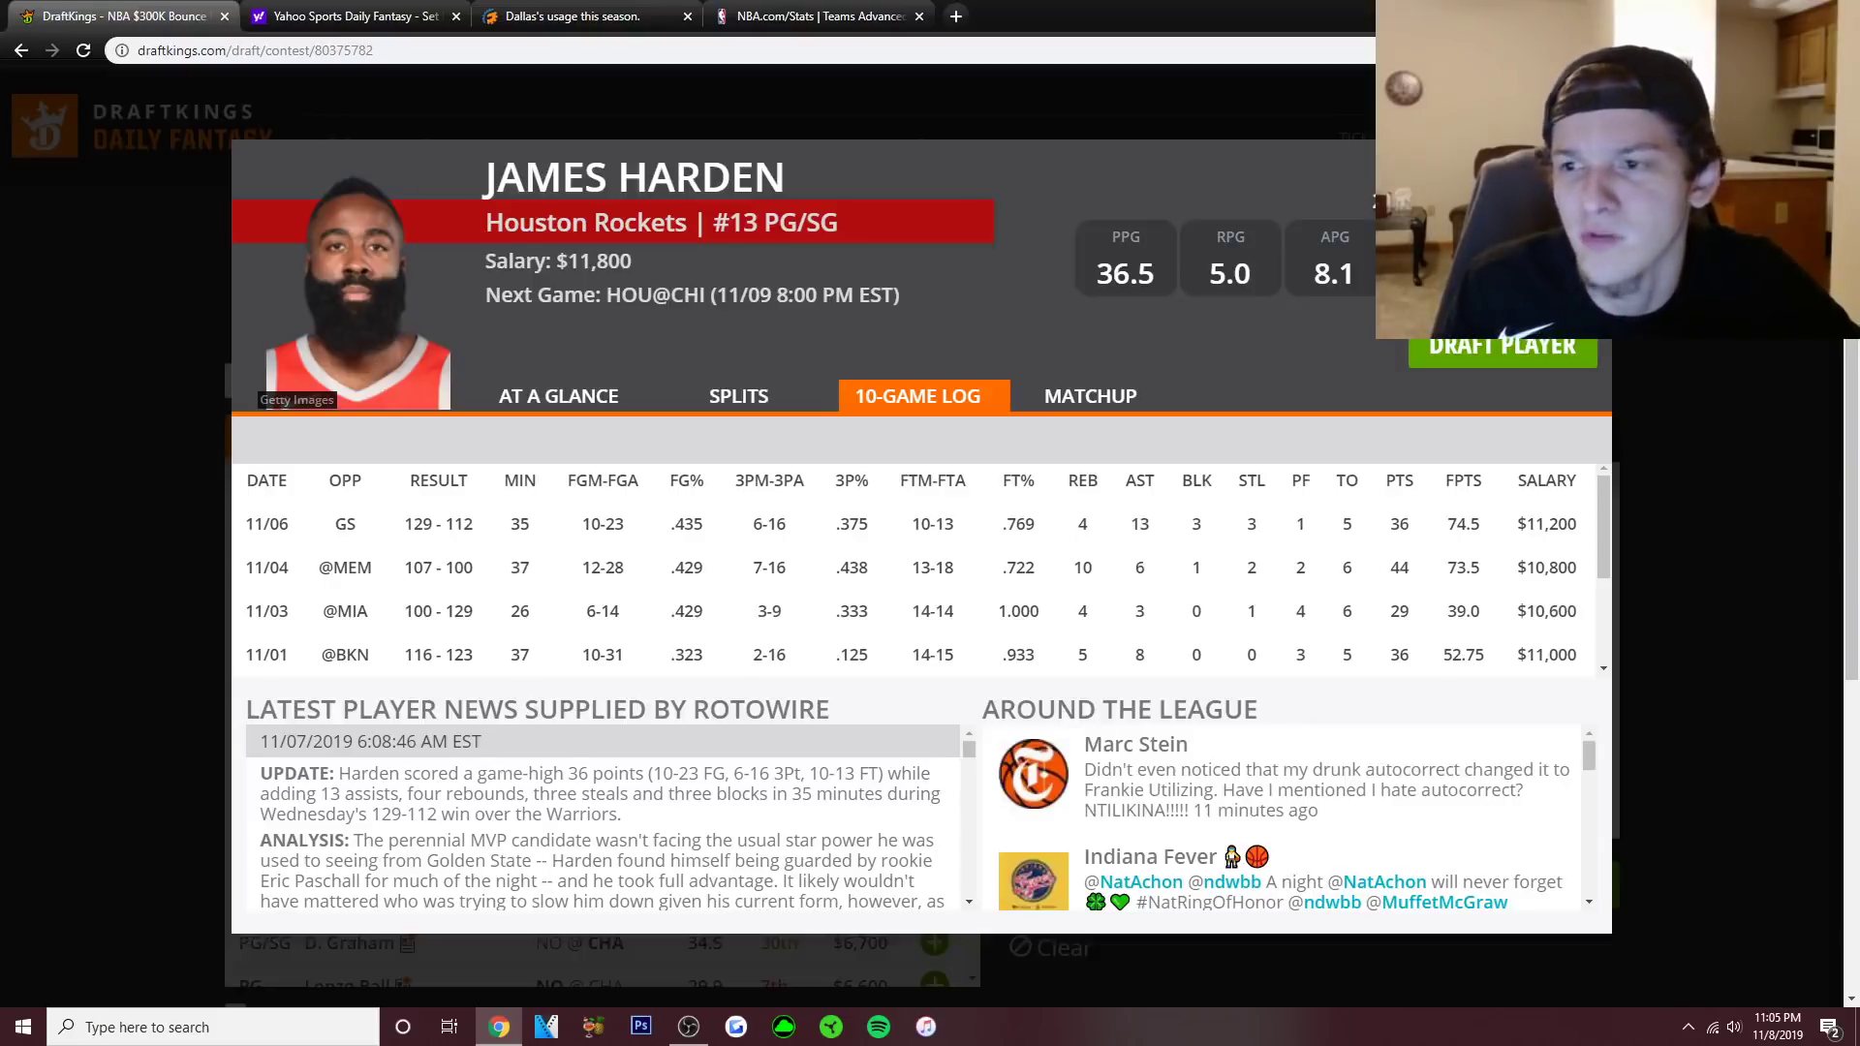
scroll(920, 572, "down", 2)
scroll(920, 572, "up", 2)
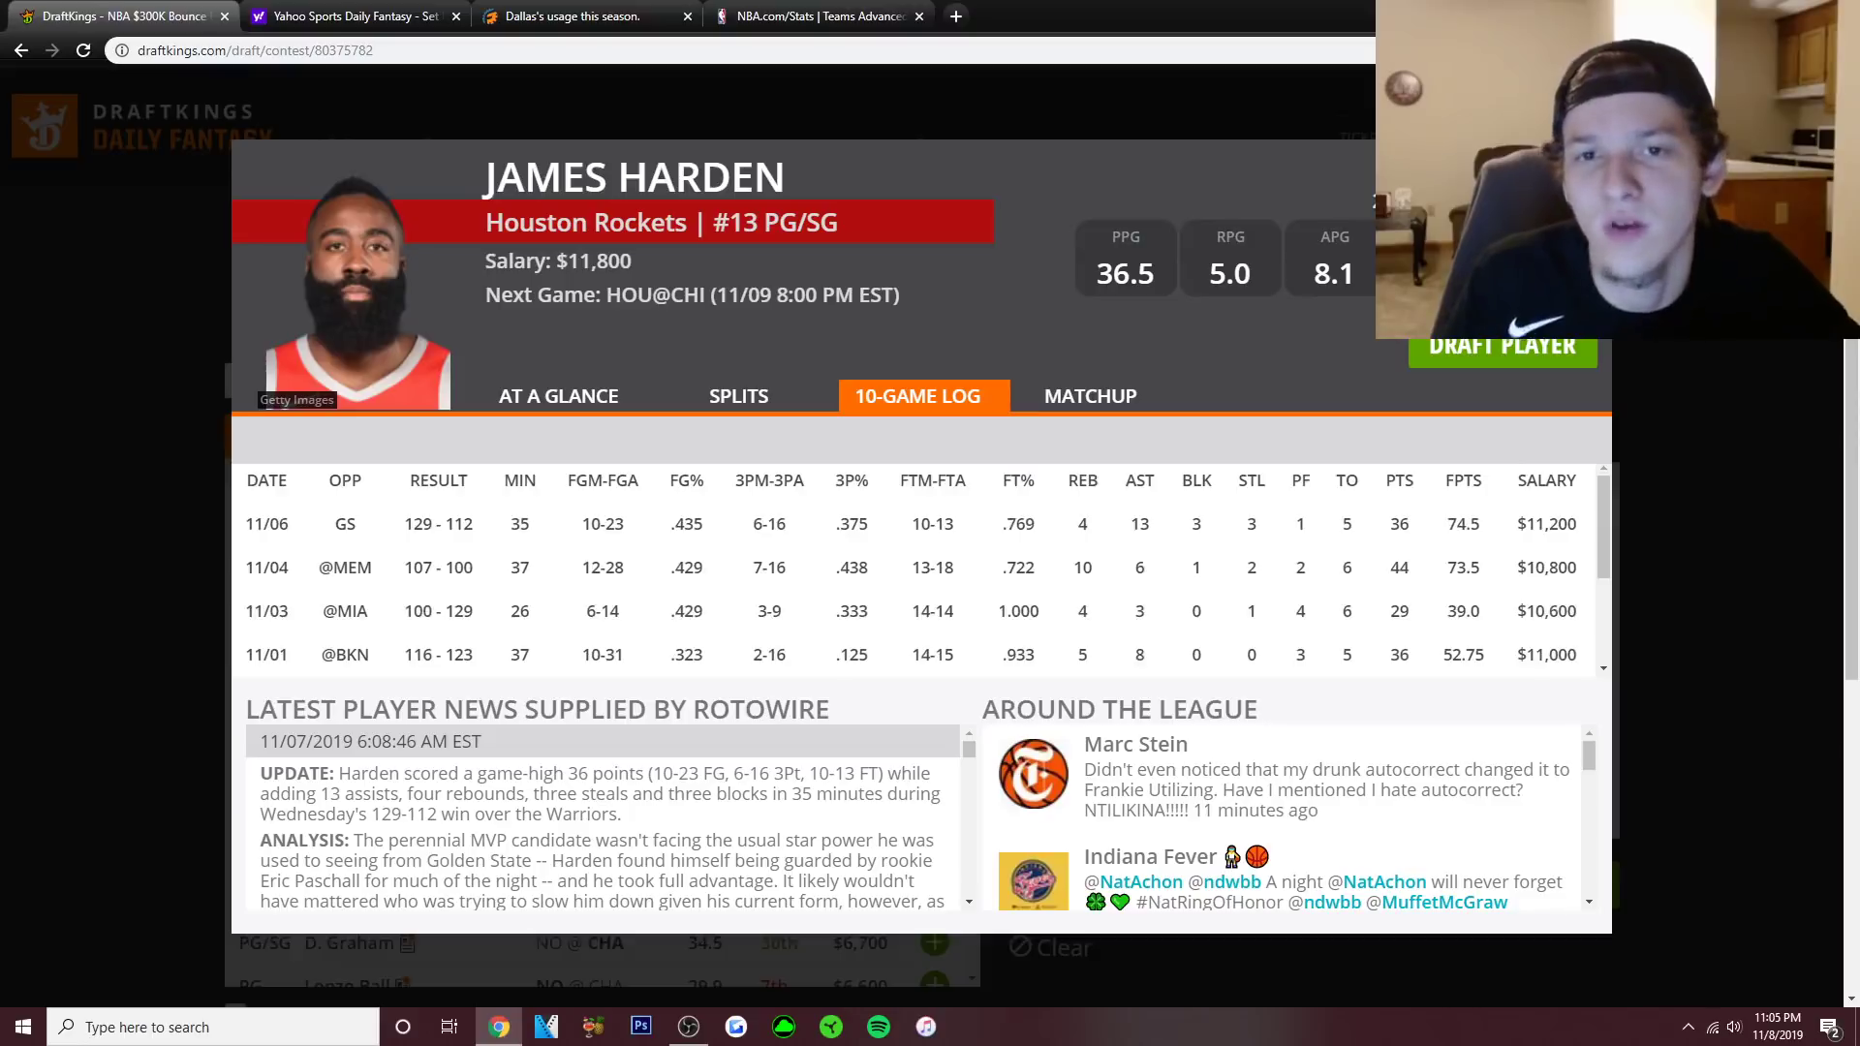
scroll(920, 571, "down", 2)
scroll(920, 572, "up", 2)
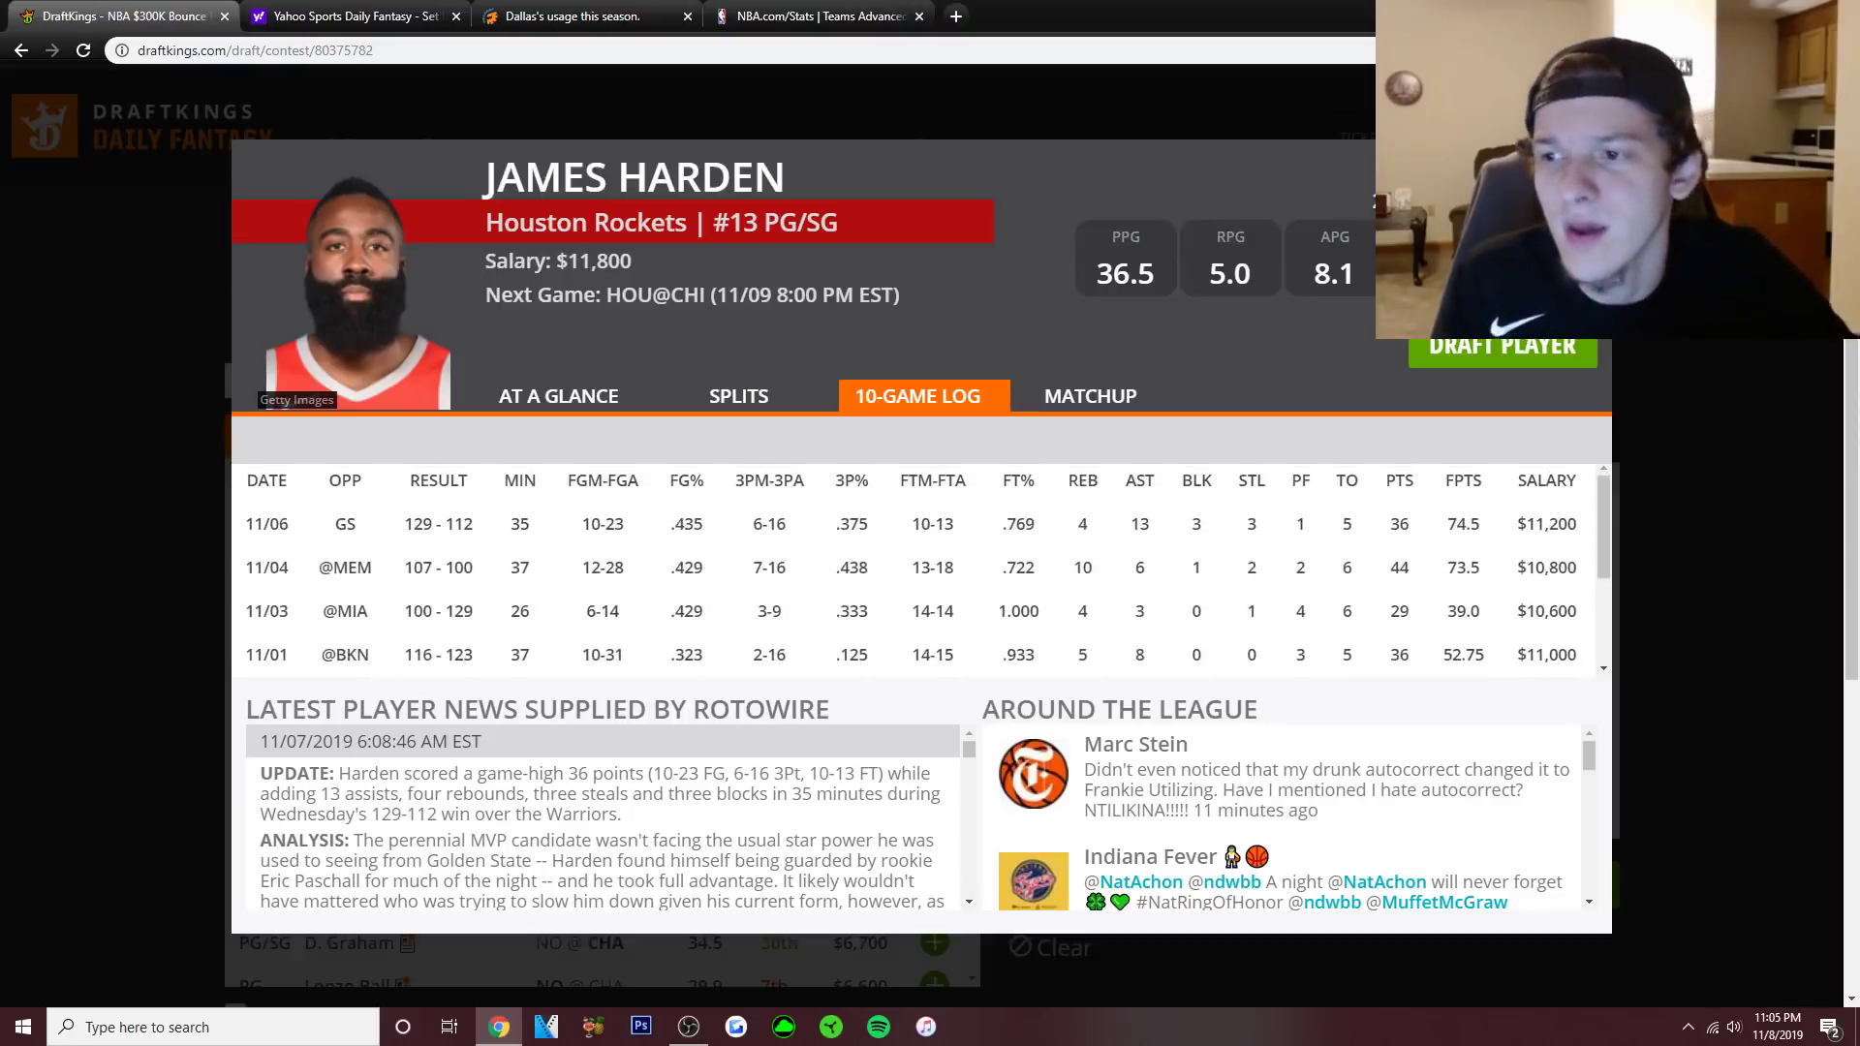
scroll(920, 572, "down", 2)
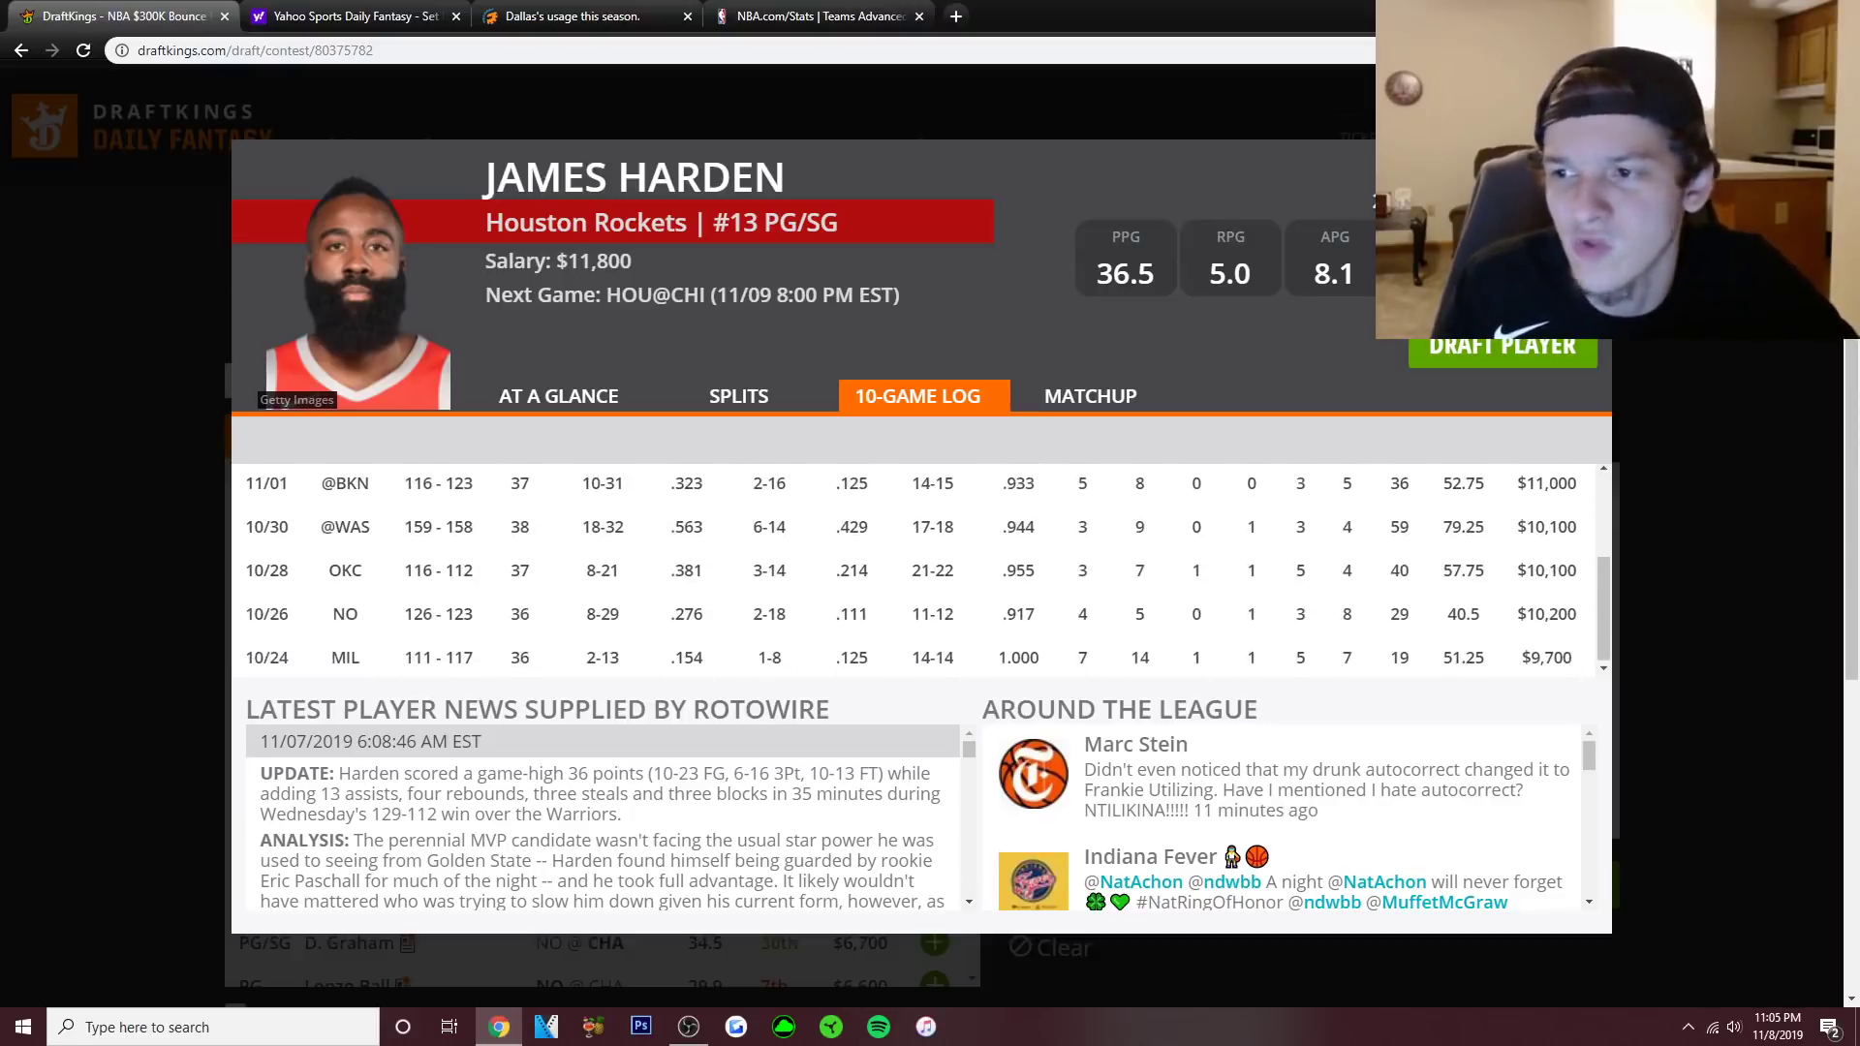
scroll(921, 571, "up", 2)
scroll(920, 571, "down", 1)
scroll(921, 571, "down", 1)
scroll(920, 572, "up", 2)
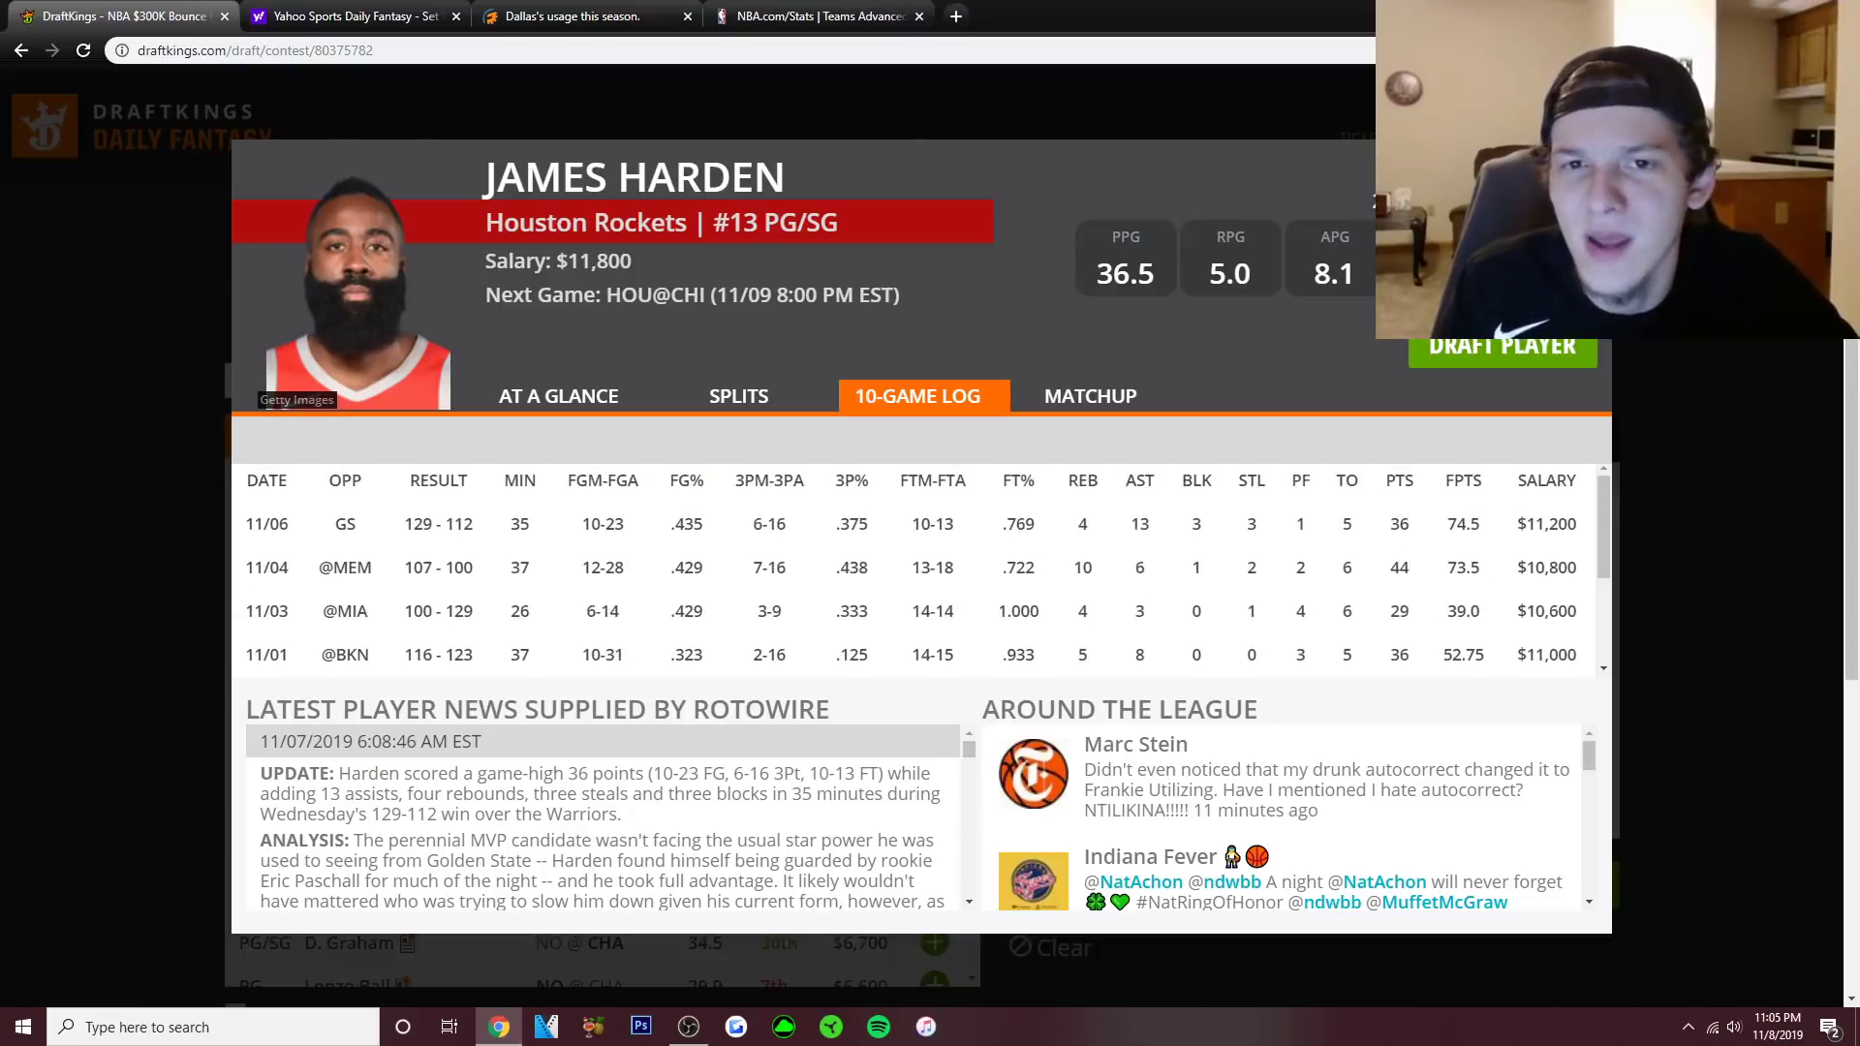
key("Escape")
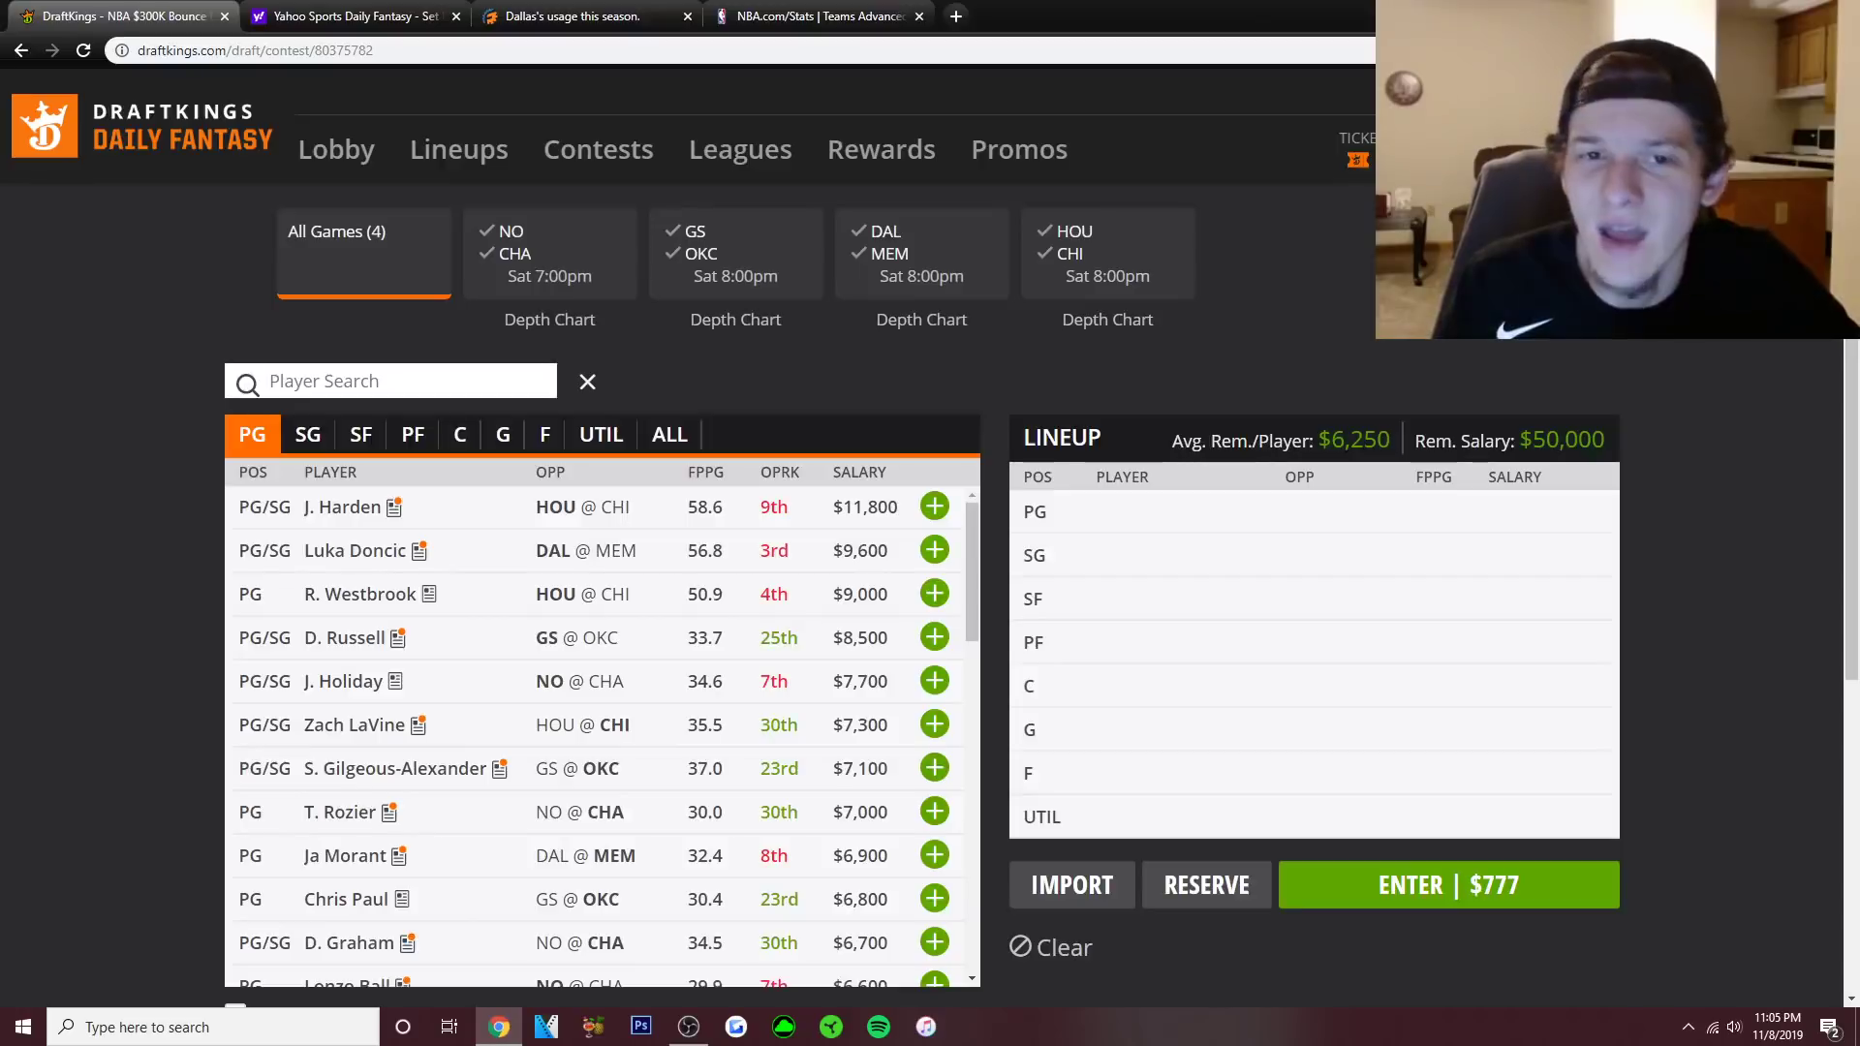
Add Luka Doncic to the DraftKings lineup at point guard and bring up his 10-game log.
scroll(930, 581, "down", 1)
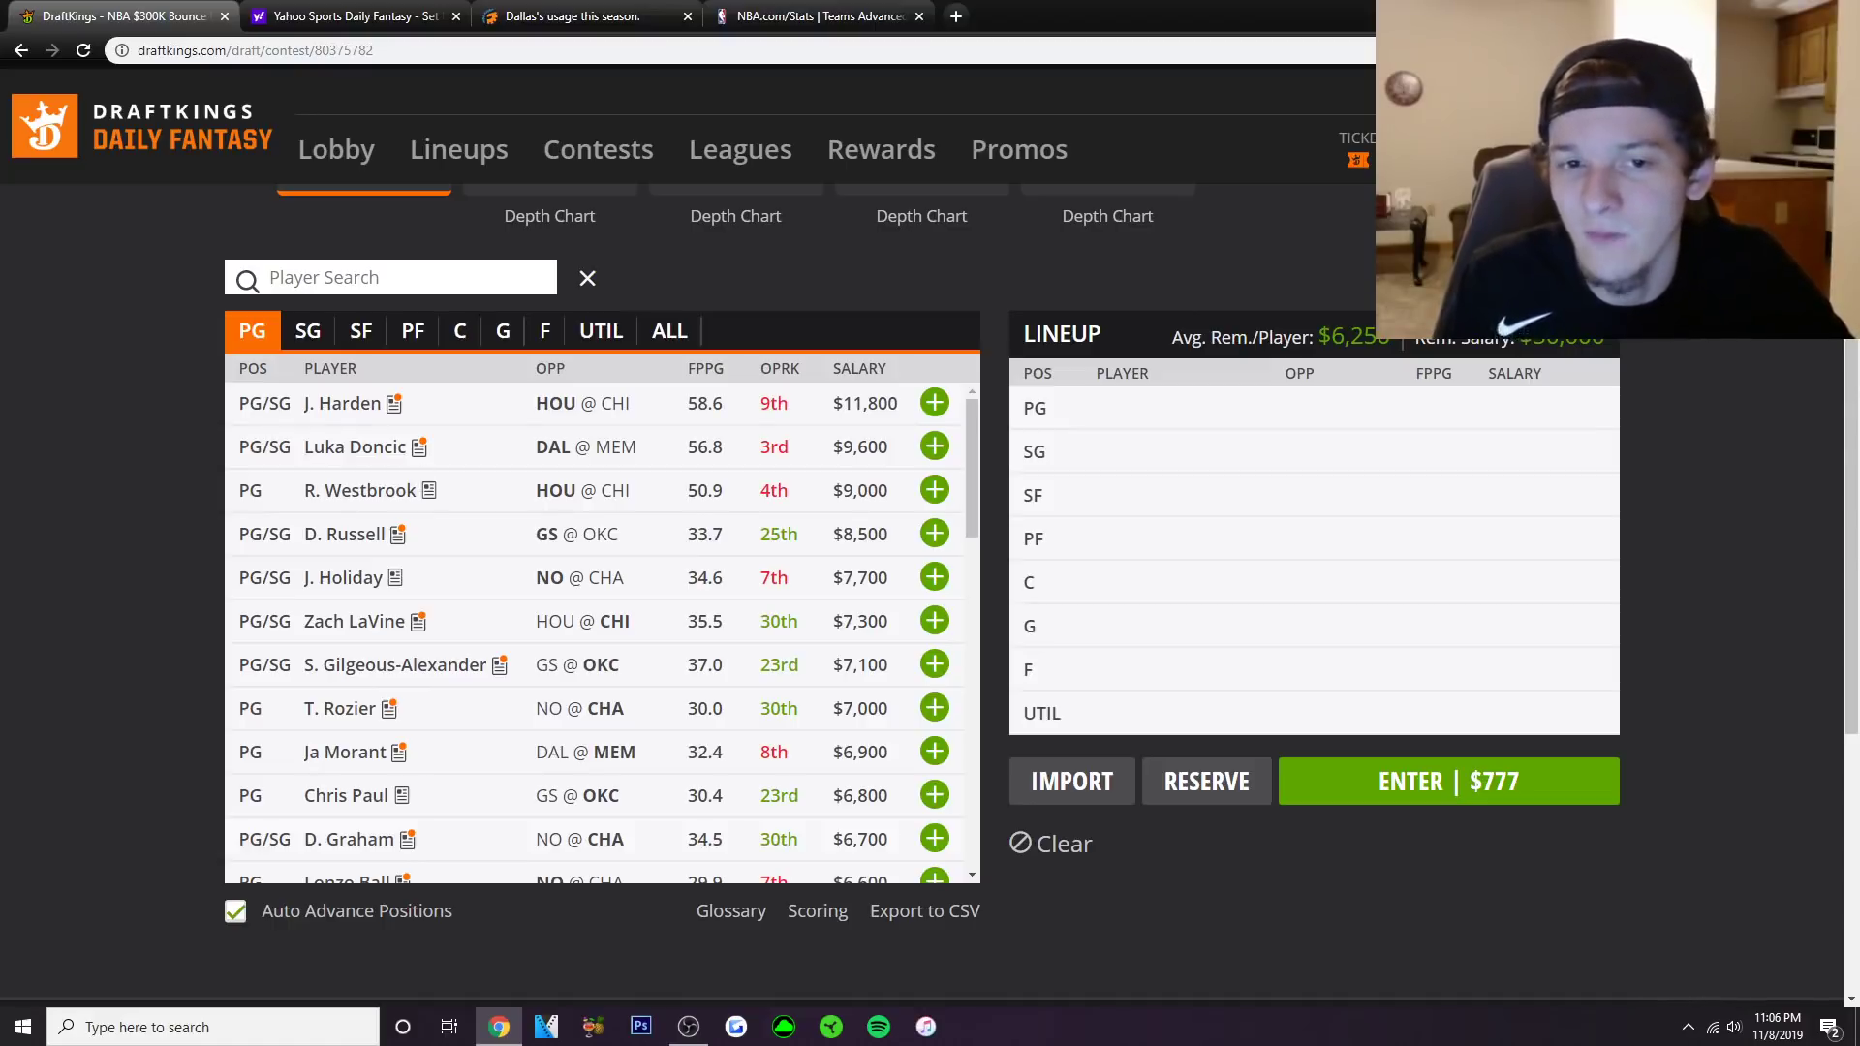
left_click(935, 446)
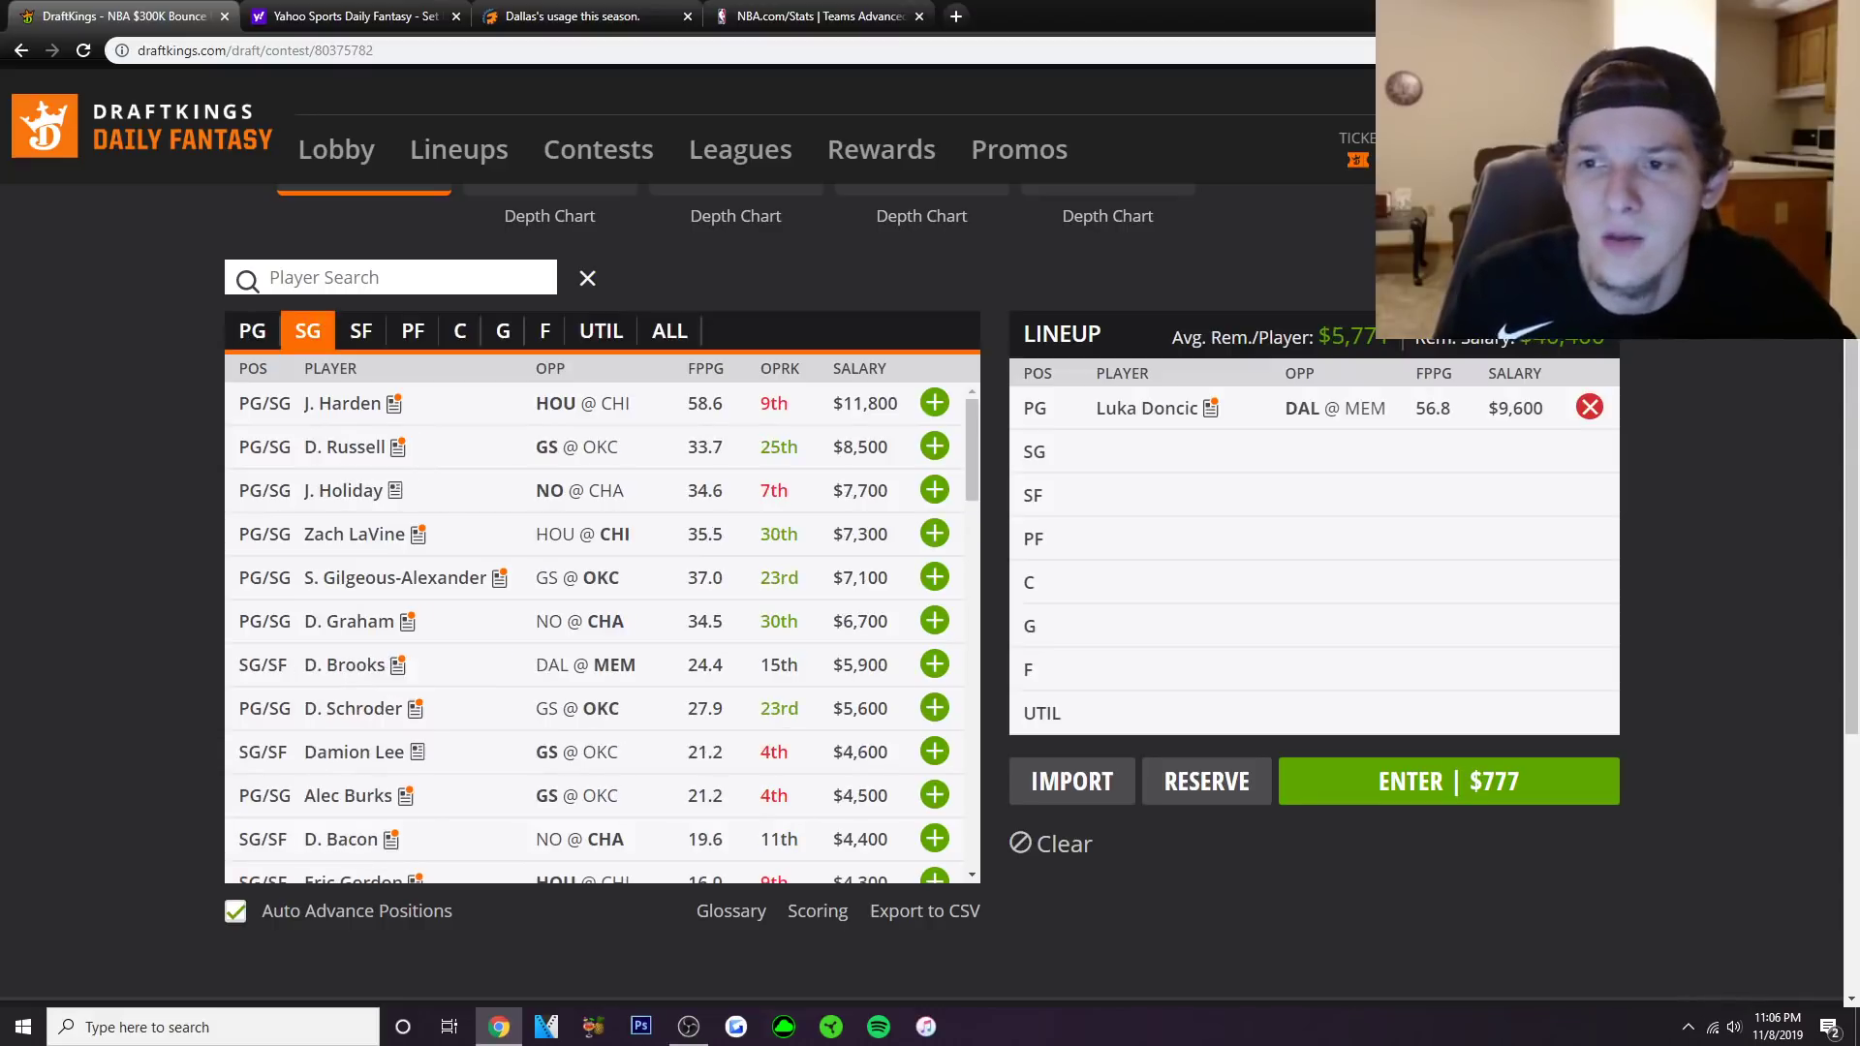
left_click(252, 332)
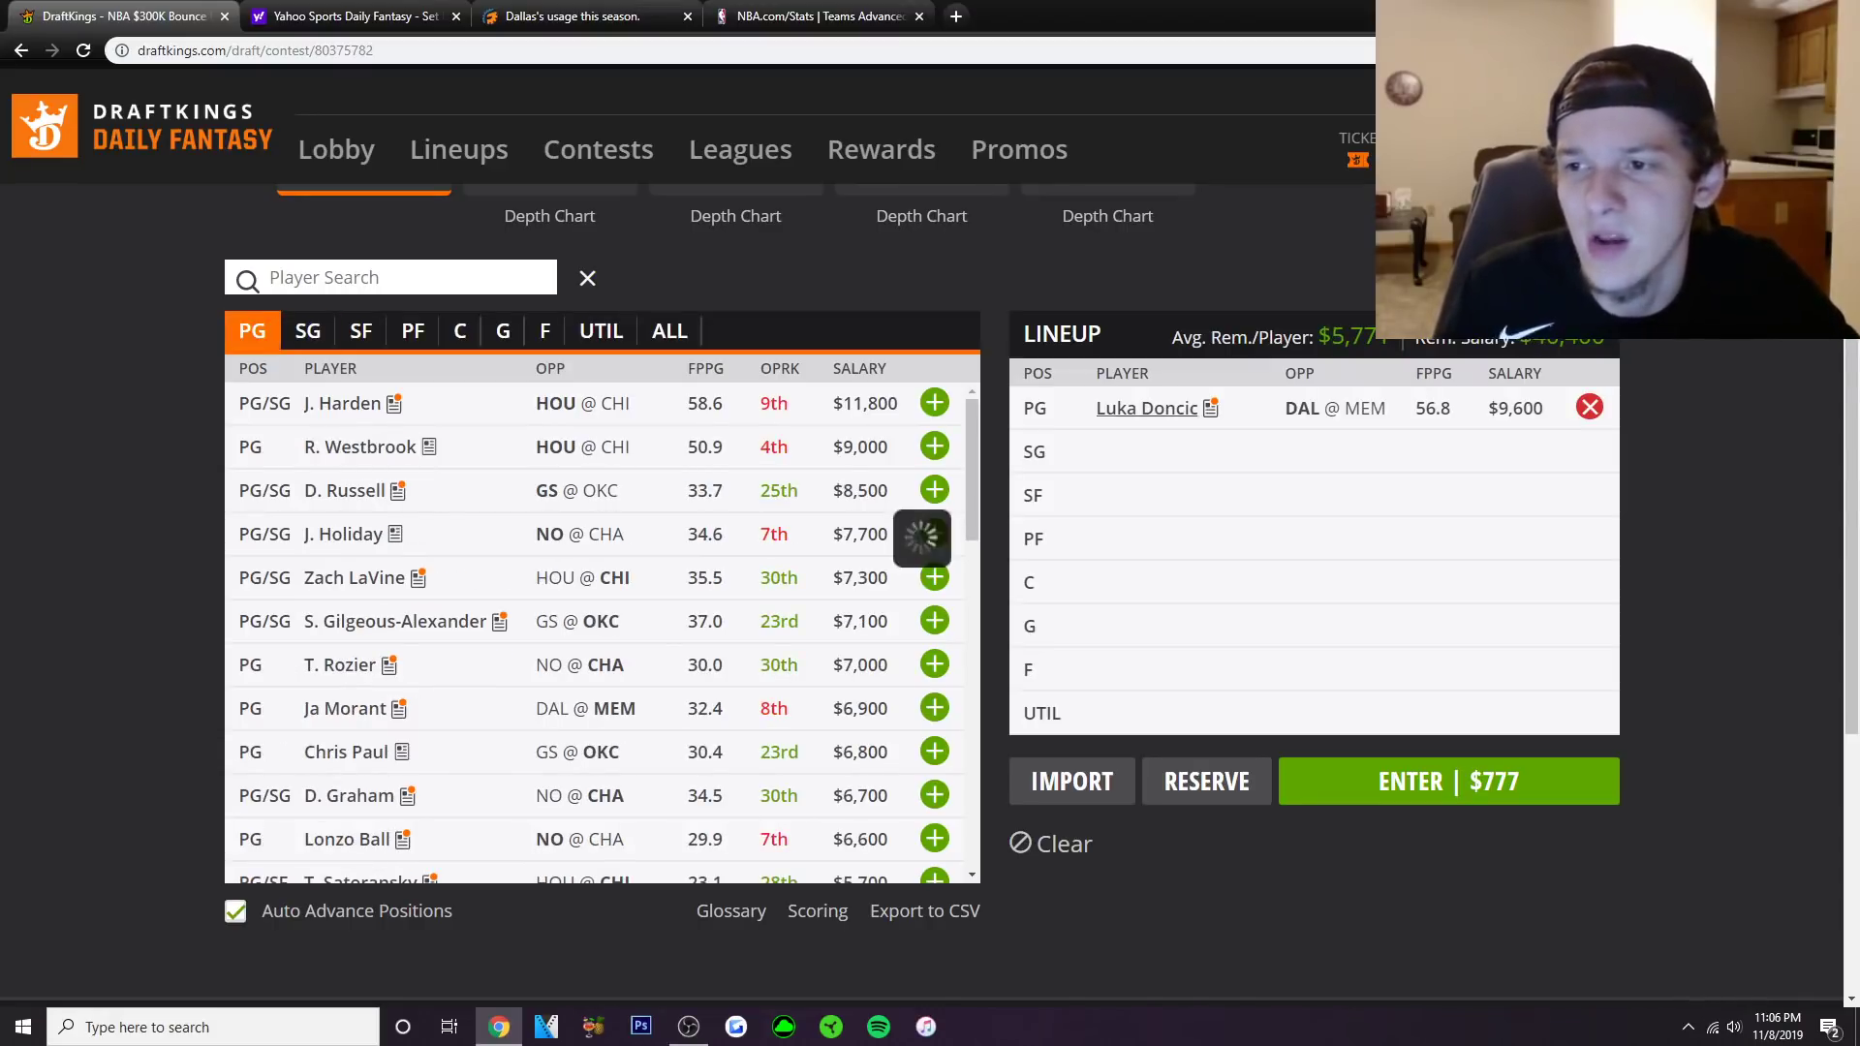
left_click(1147, 408)
left_click(918, 397)
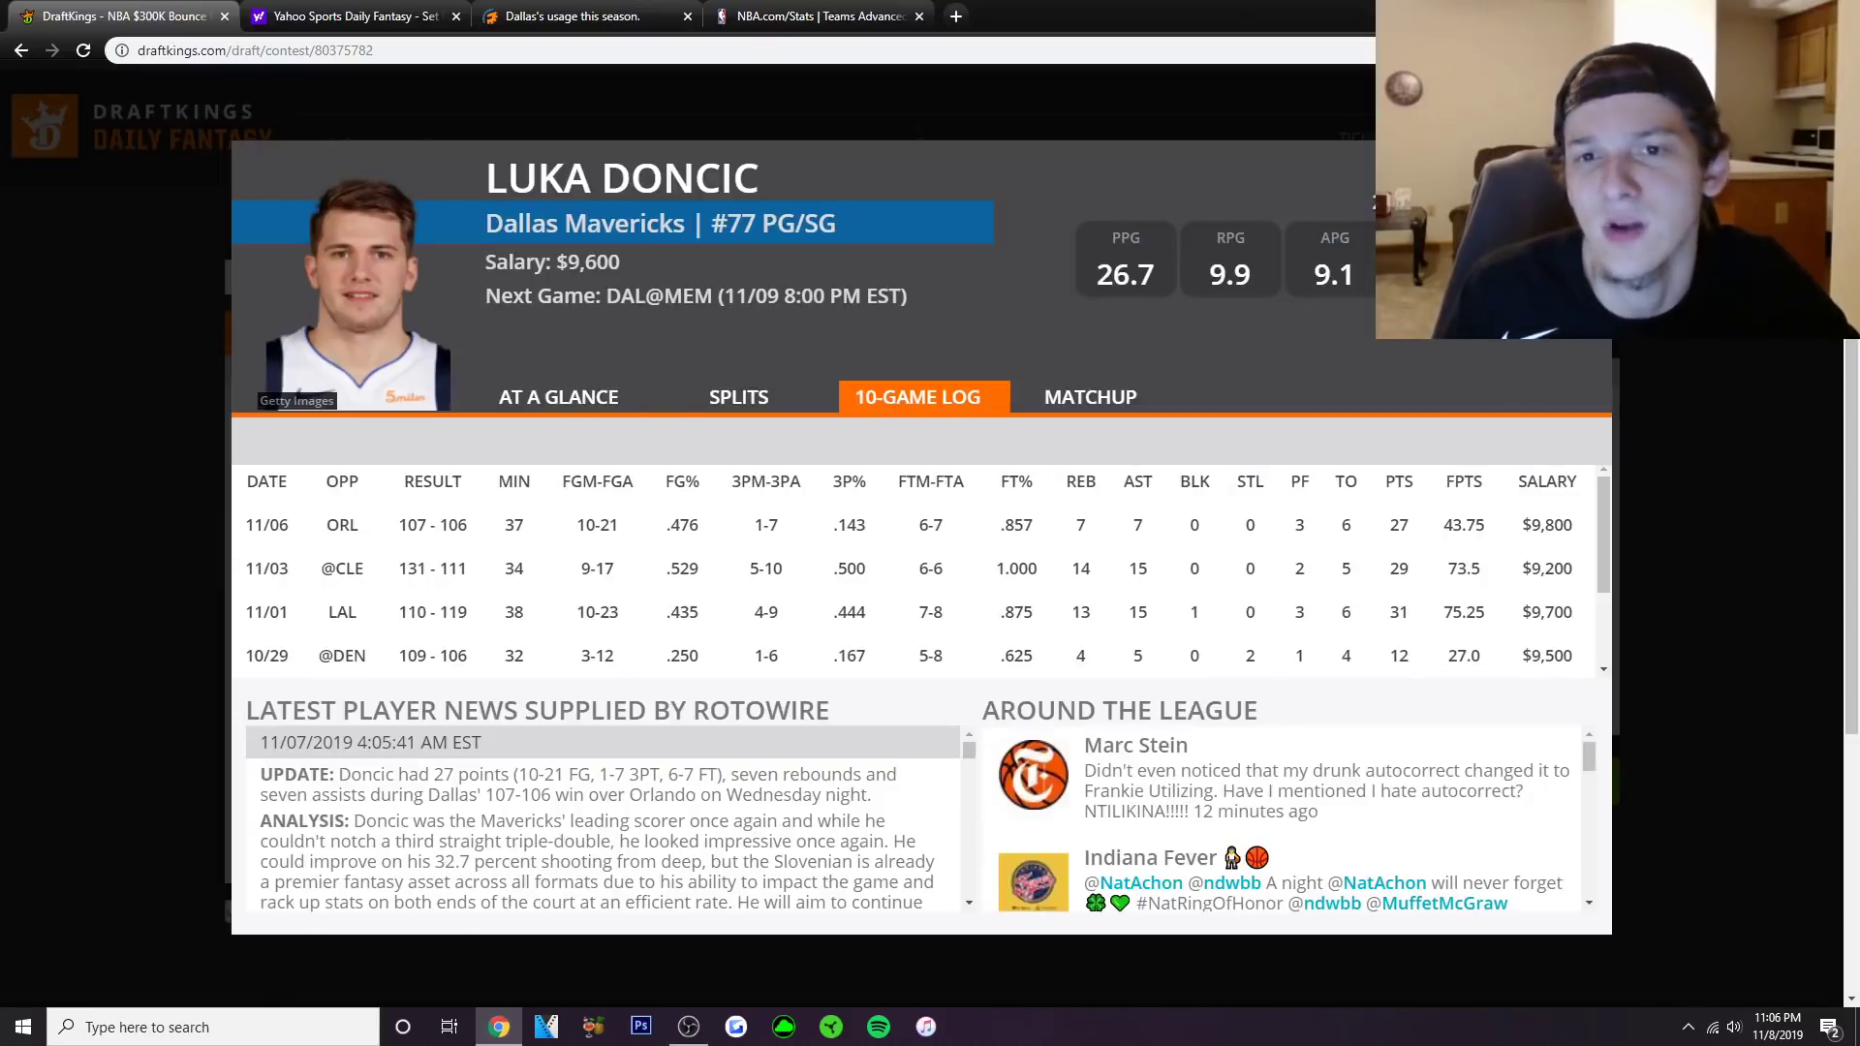
Examine the 2019-20 team pace rankings on NBA.com Advanced Stats, and return to Luka Doncic's DraftKings game log.
left_click(818, 15)
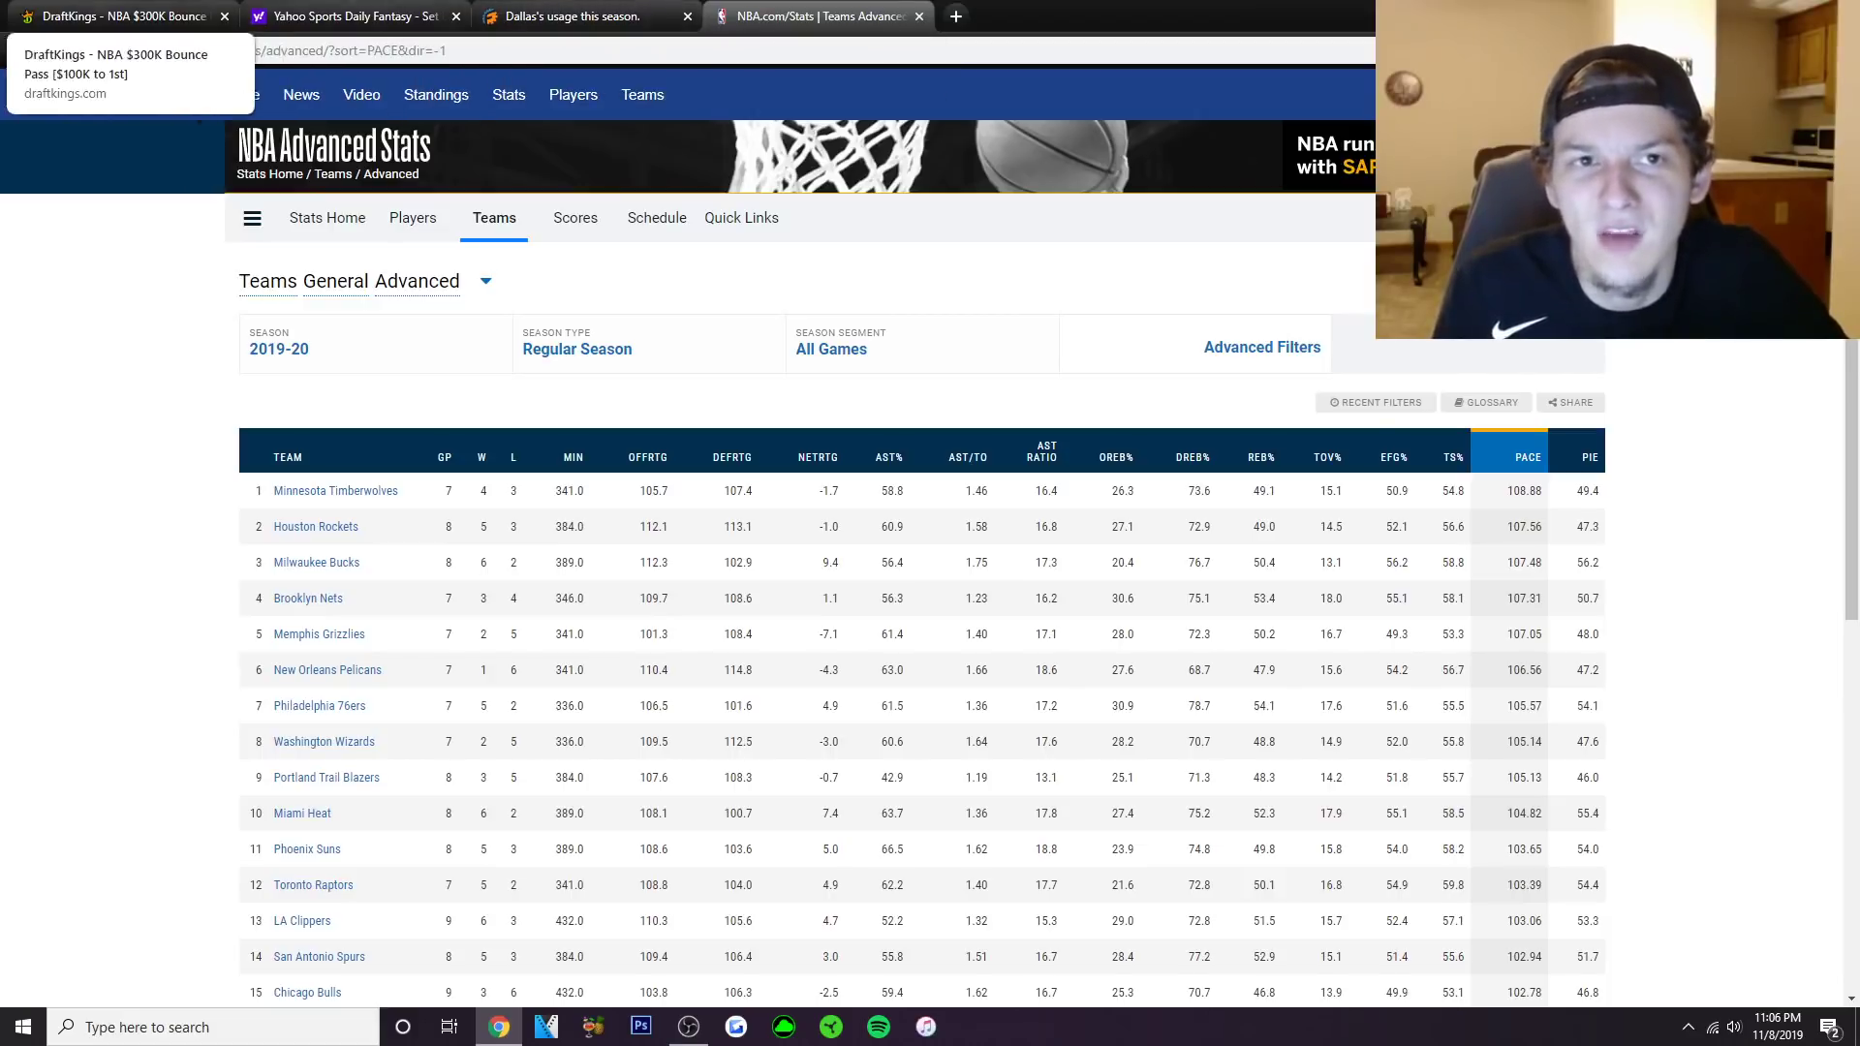
left_click(116, 15)
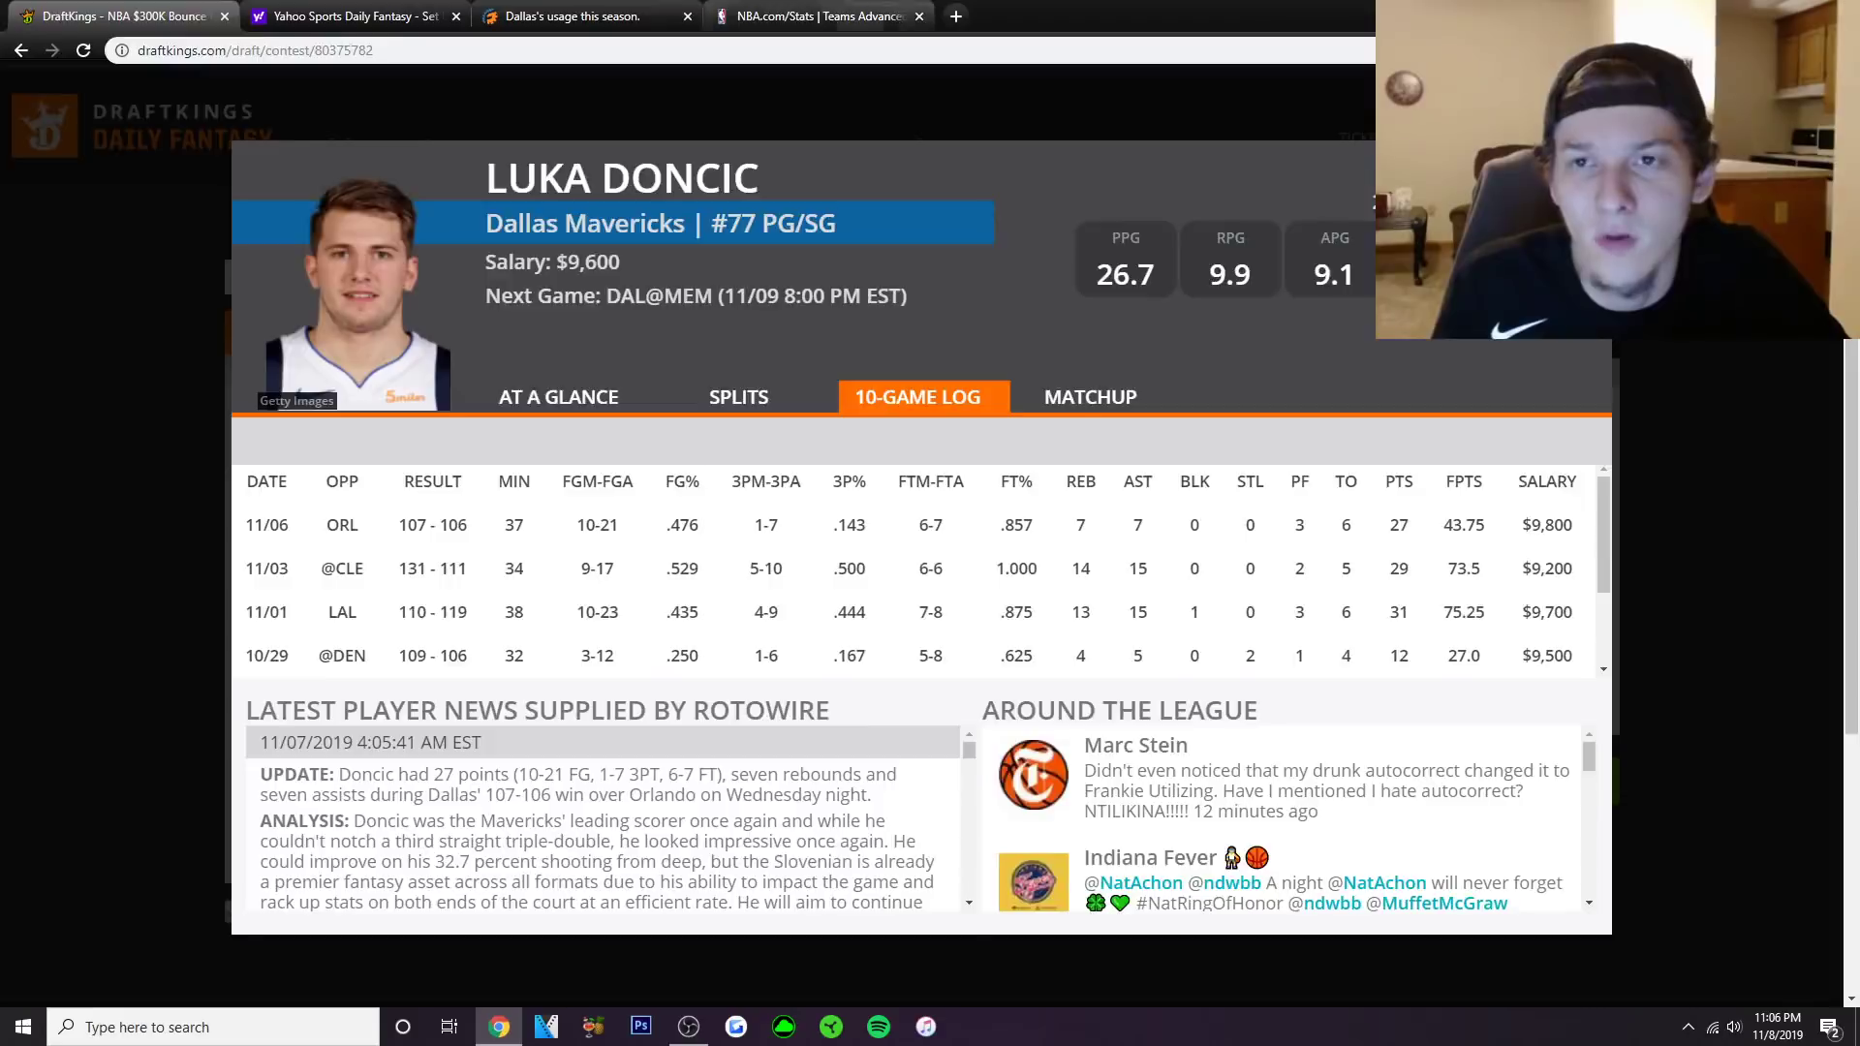
left_click(824, 15)
scroll(56, 101, "down", 5)
scroll(55, 101, "down", 1)
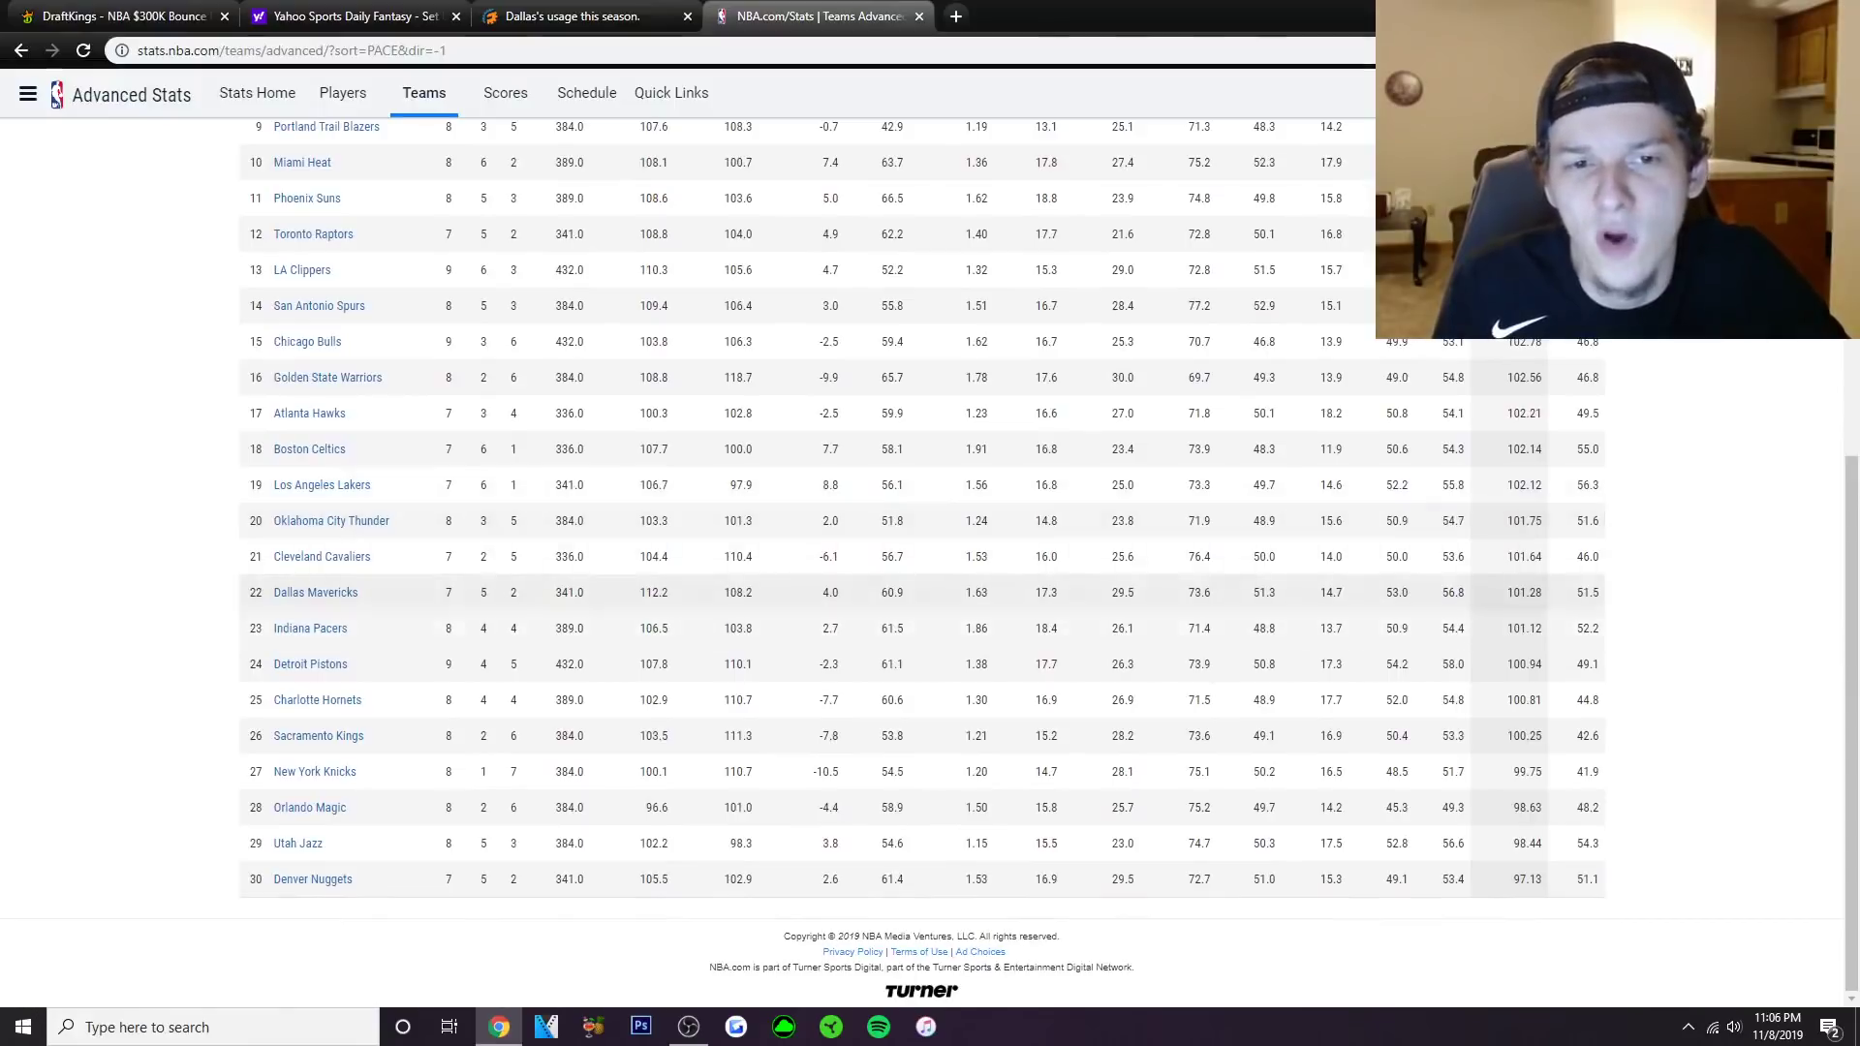
scroll(320, 592, "up", 3)
scroll(320, 884, "up", 4)
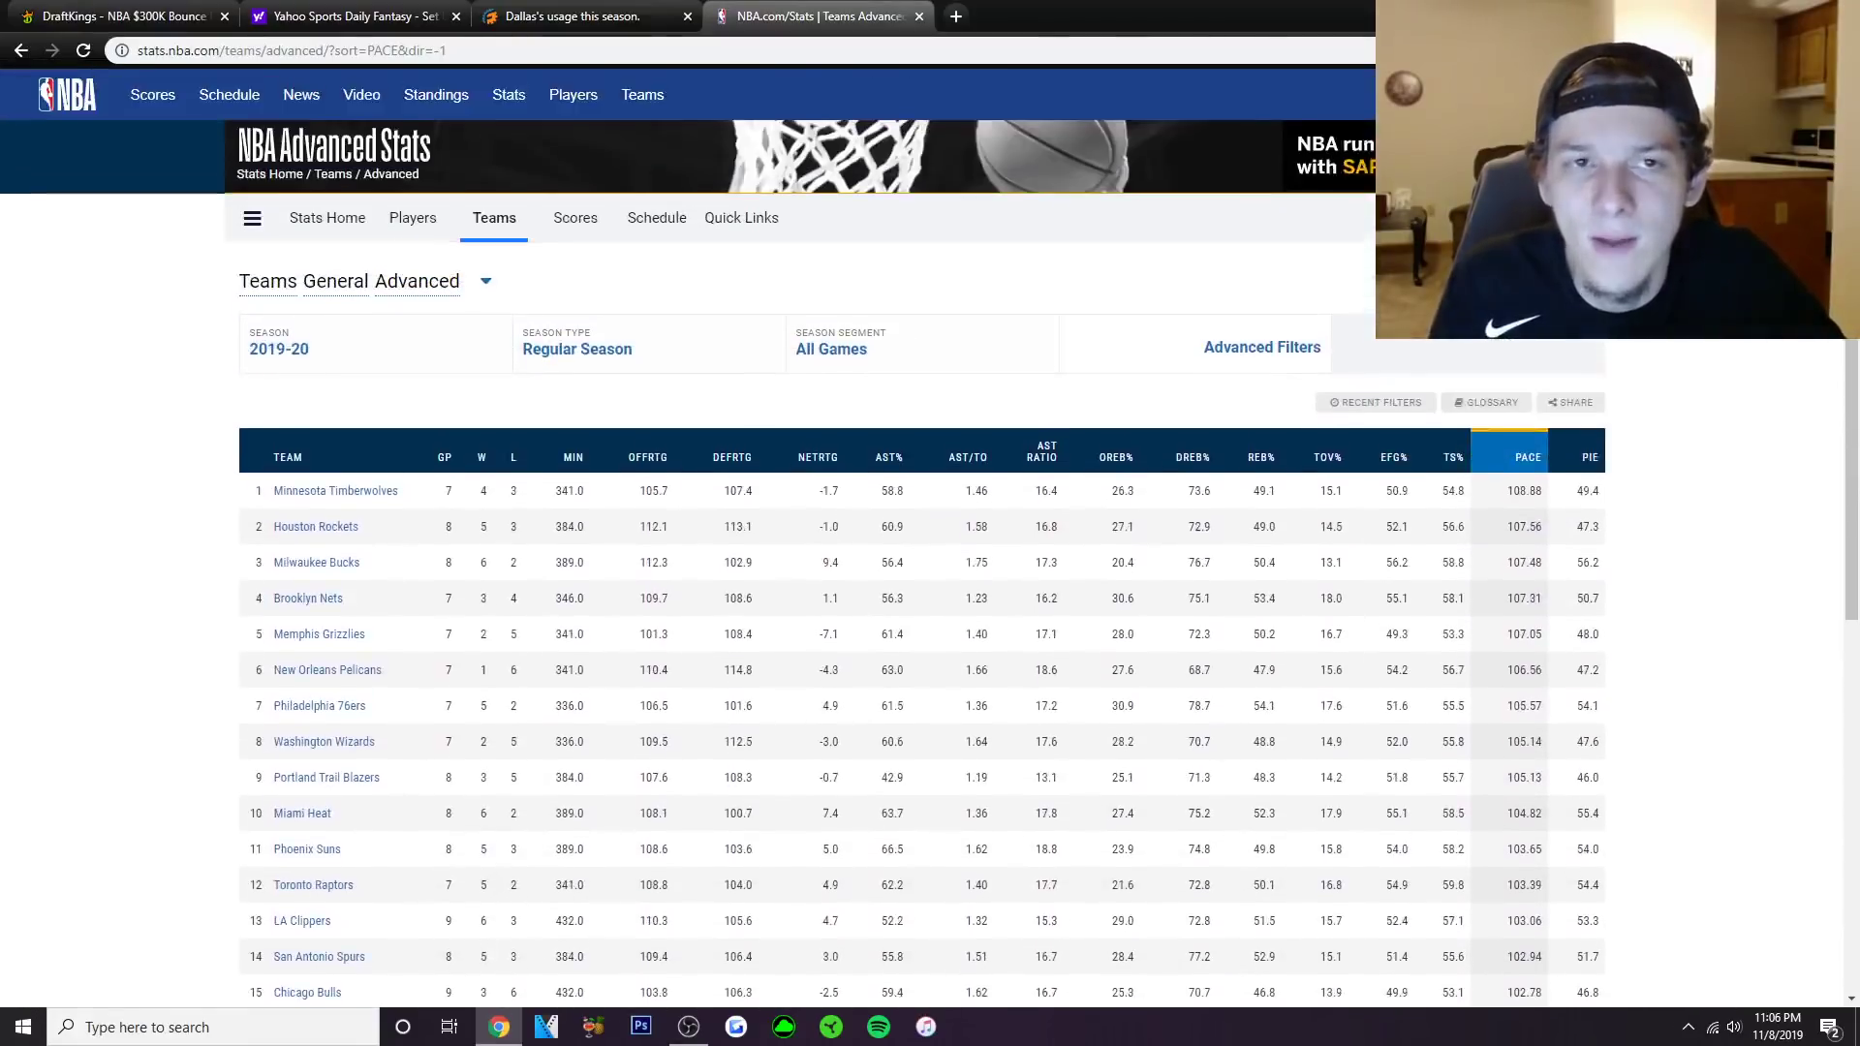
left_click(124, 16)
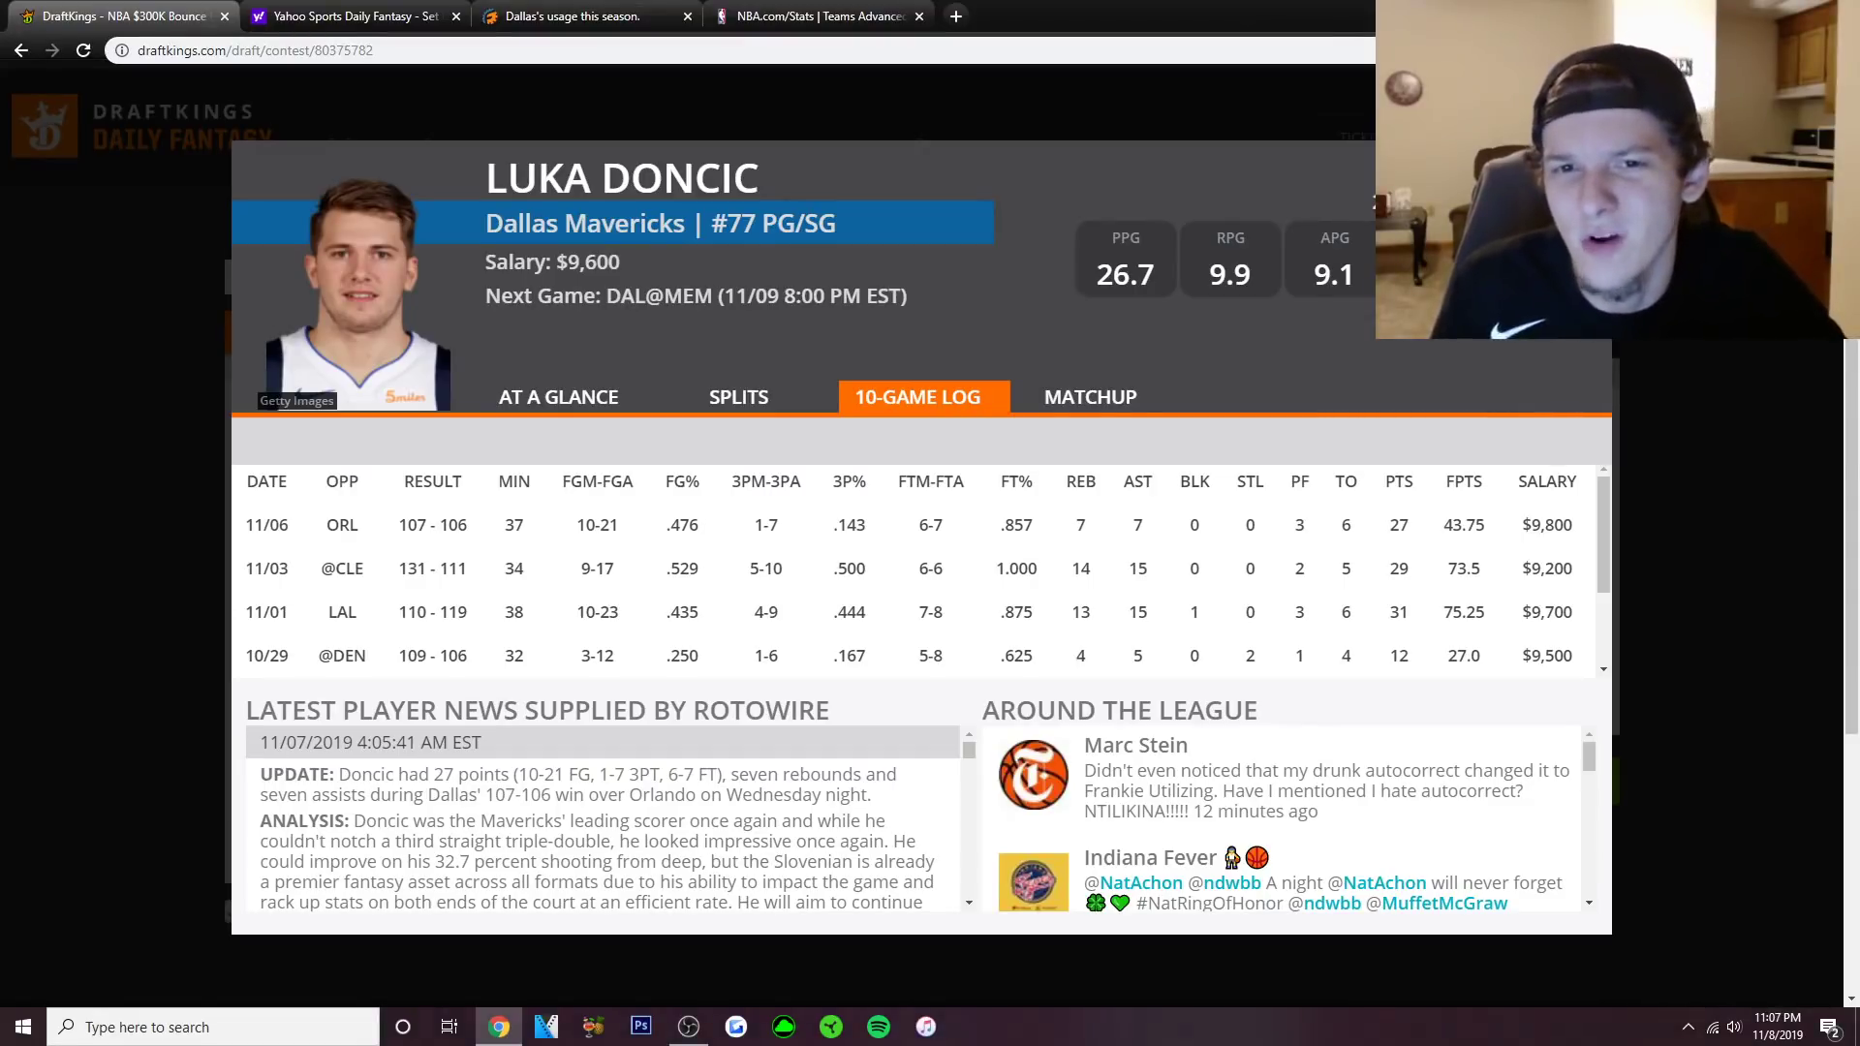
Review Luka Doncic's earlier games, close his card, and check the Dallas Mavericks' player usage on RotoGrinders CourtIQ.
scroll(917, 572, "down", 3)
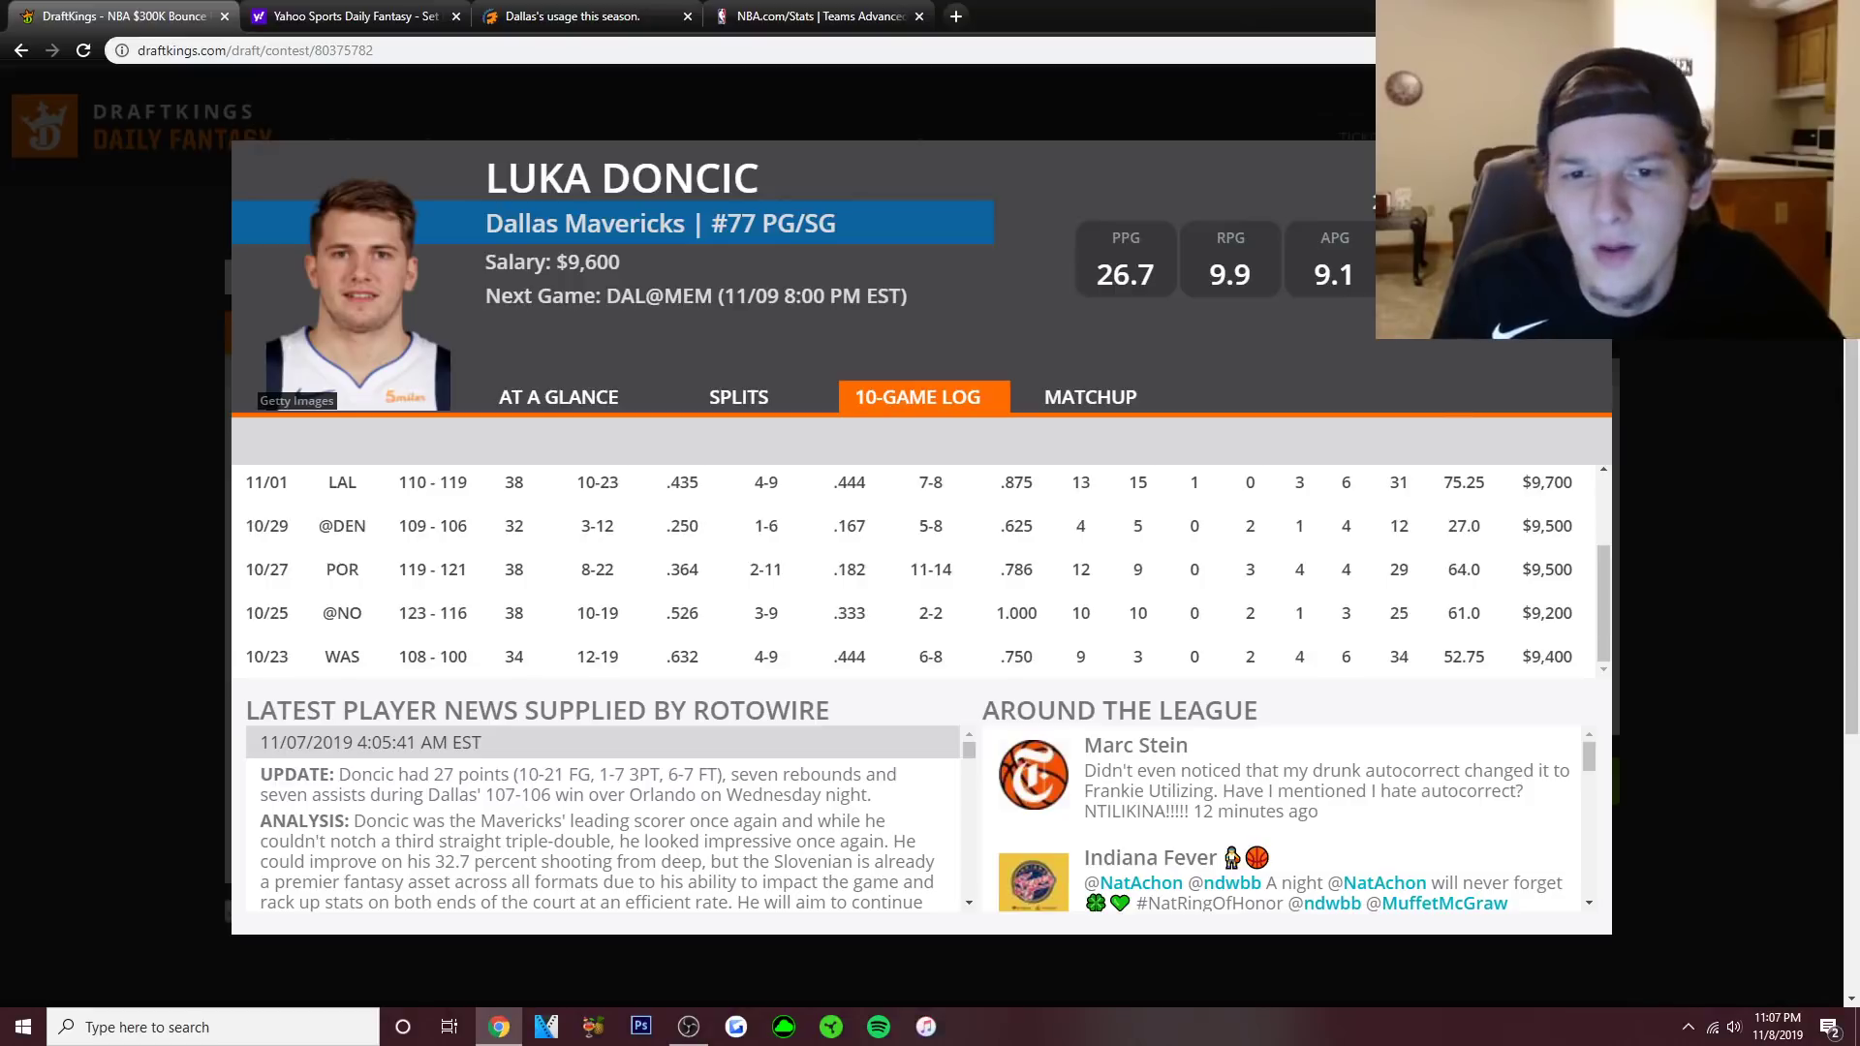
scroll(917, 572, "up", 3)
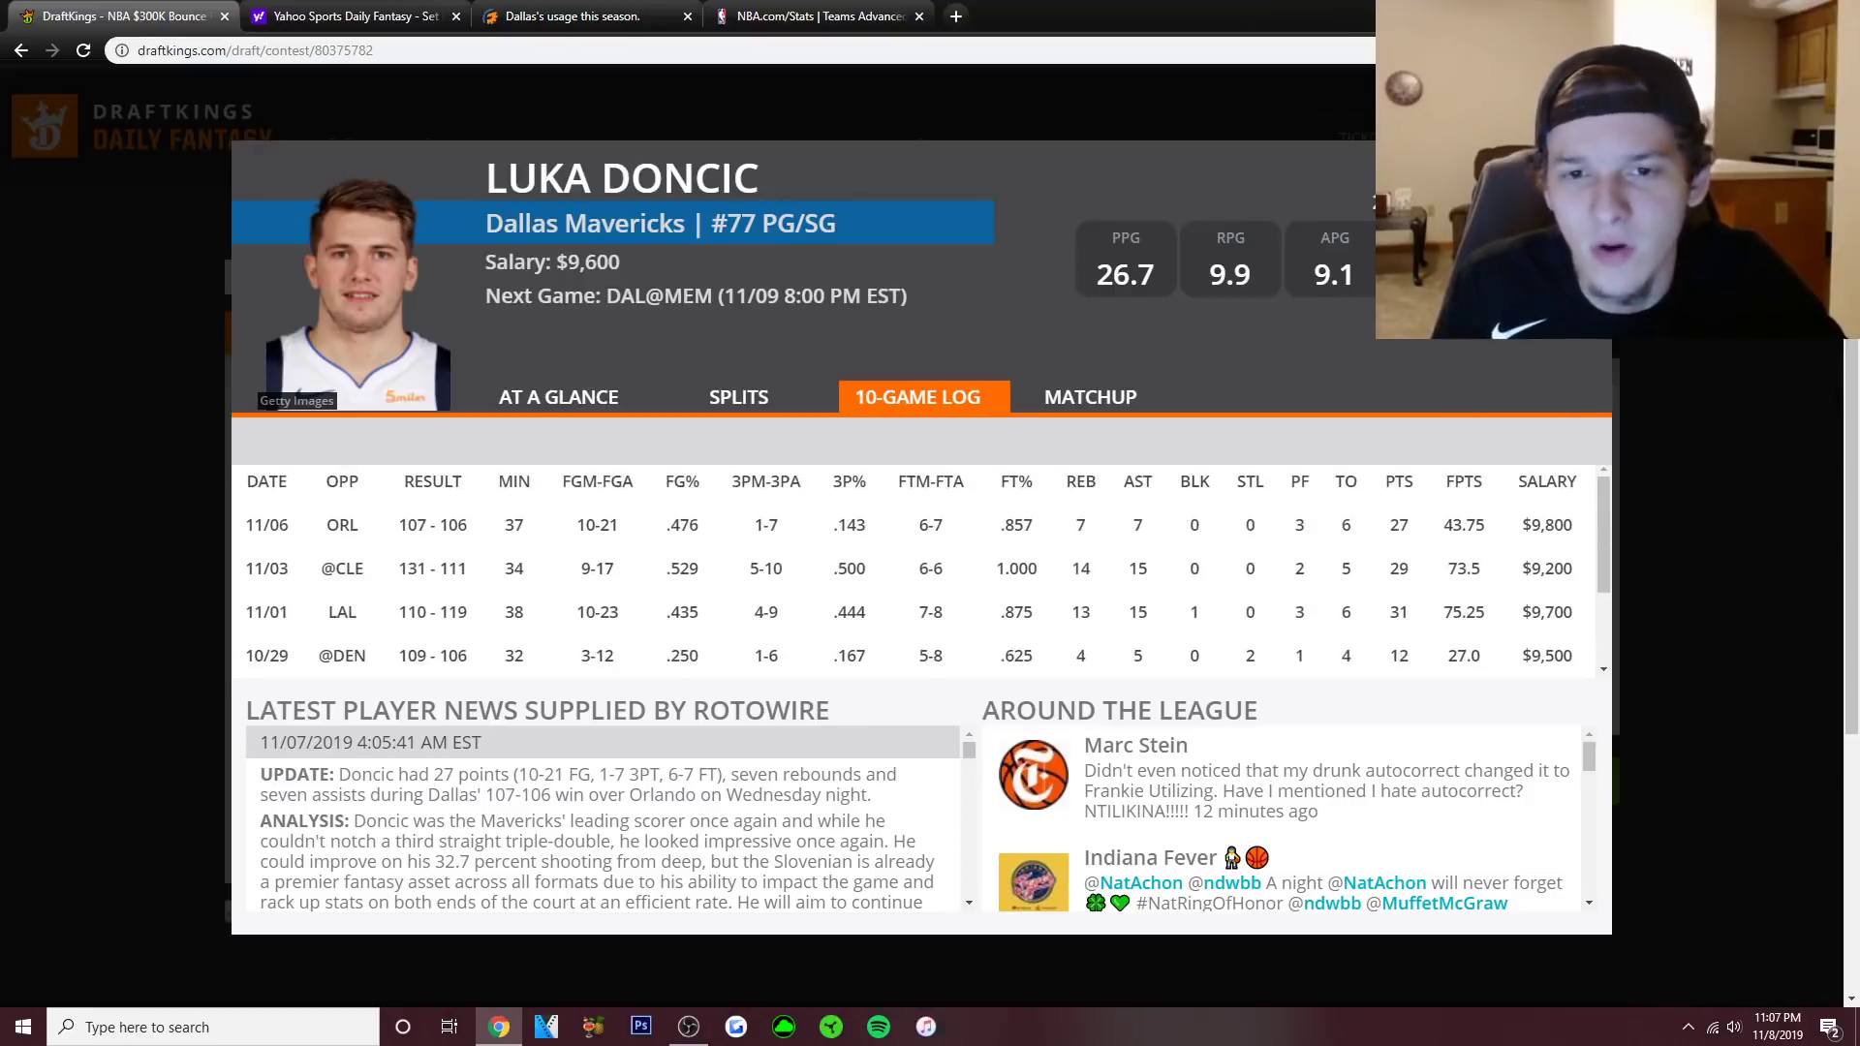
scroll(917, 571, "down", 3)
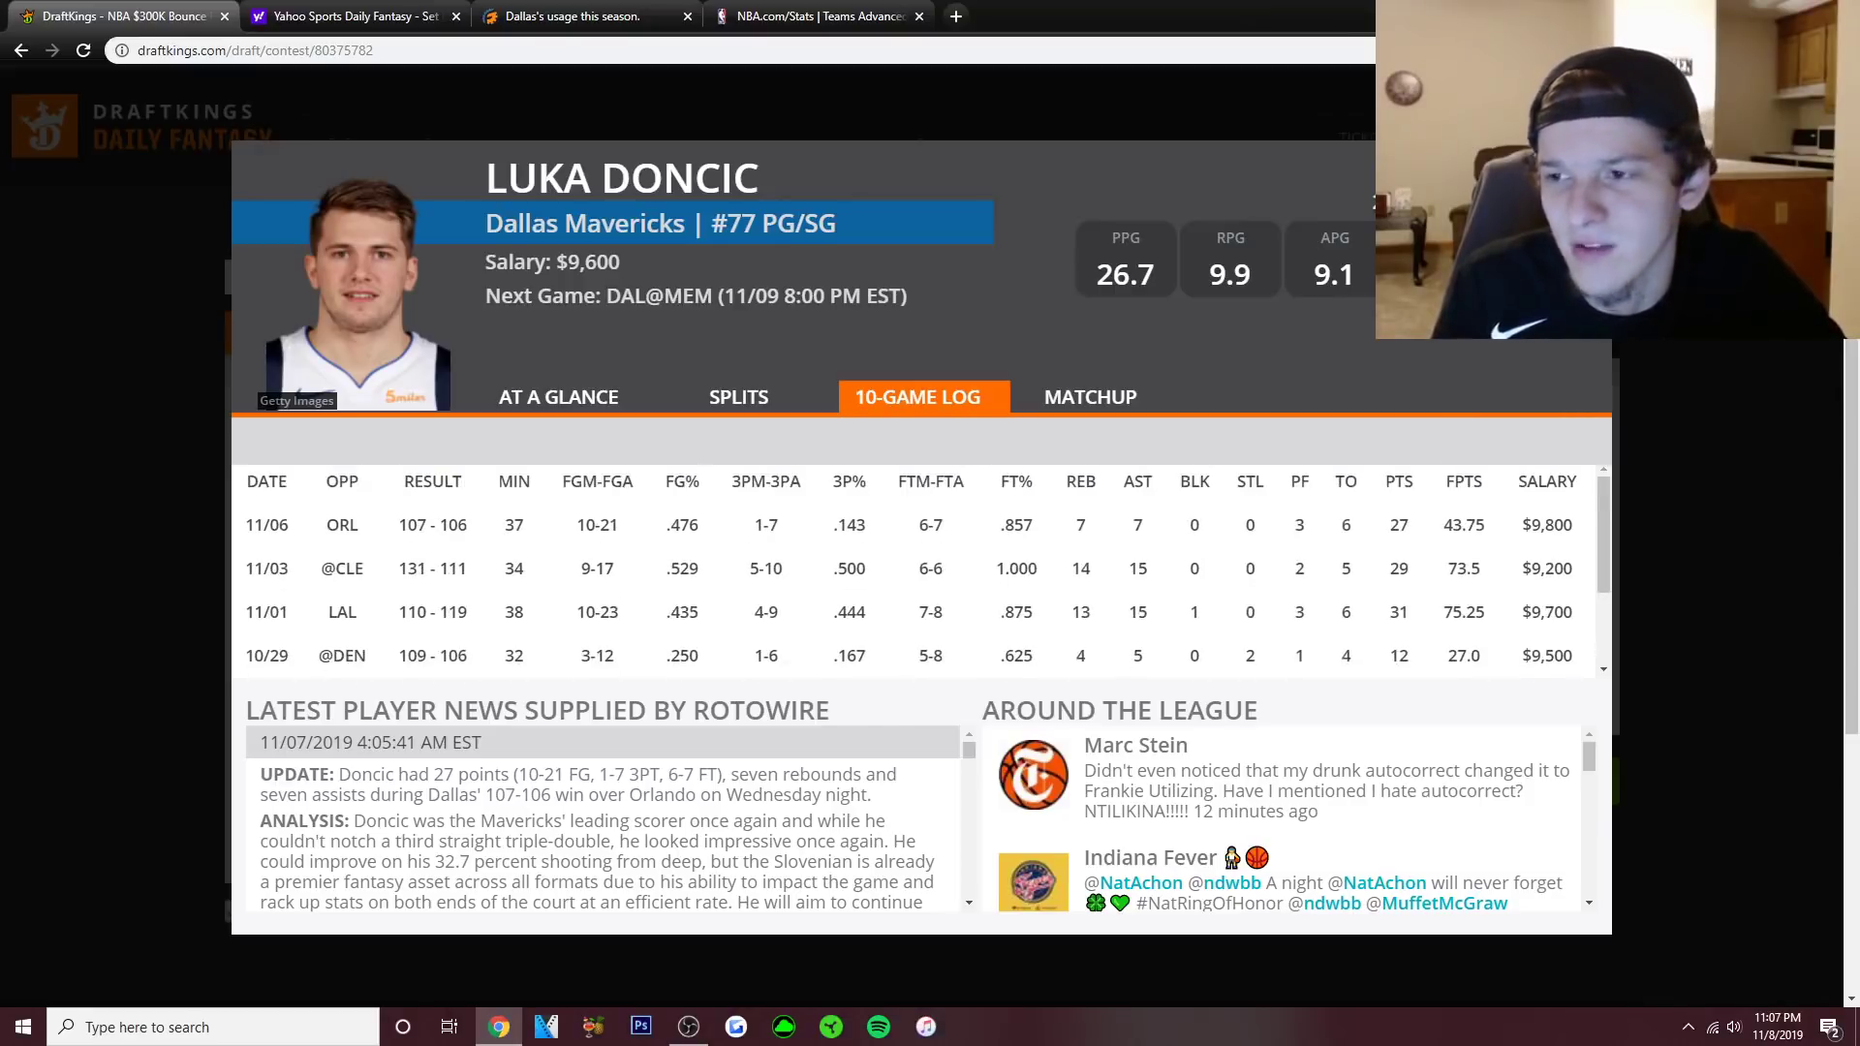
key("Escape")
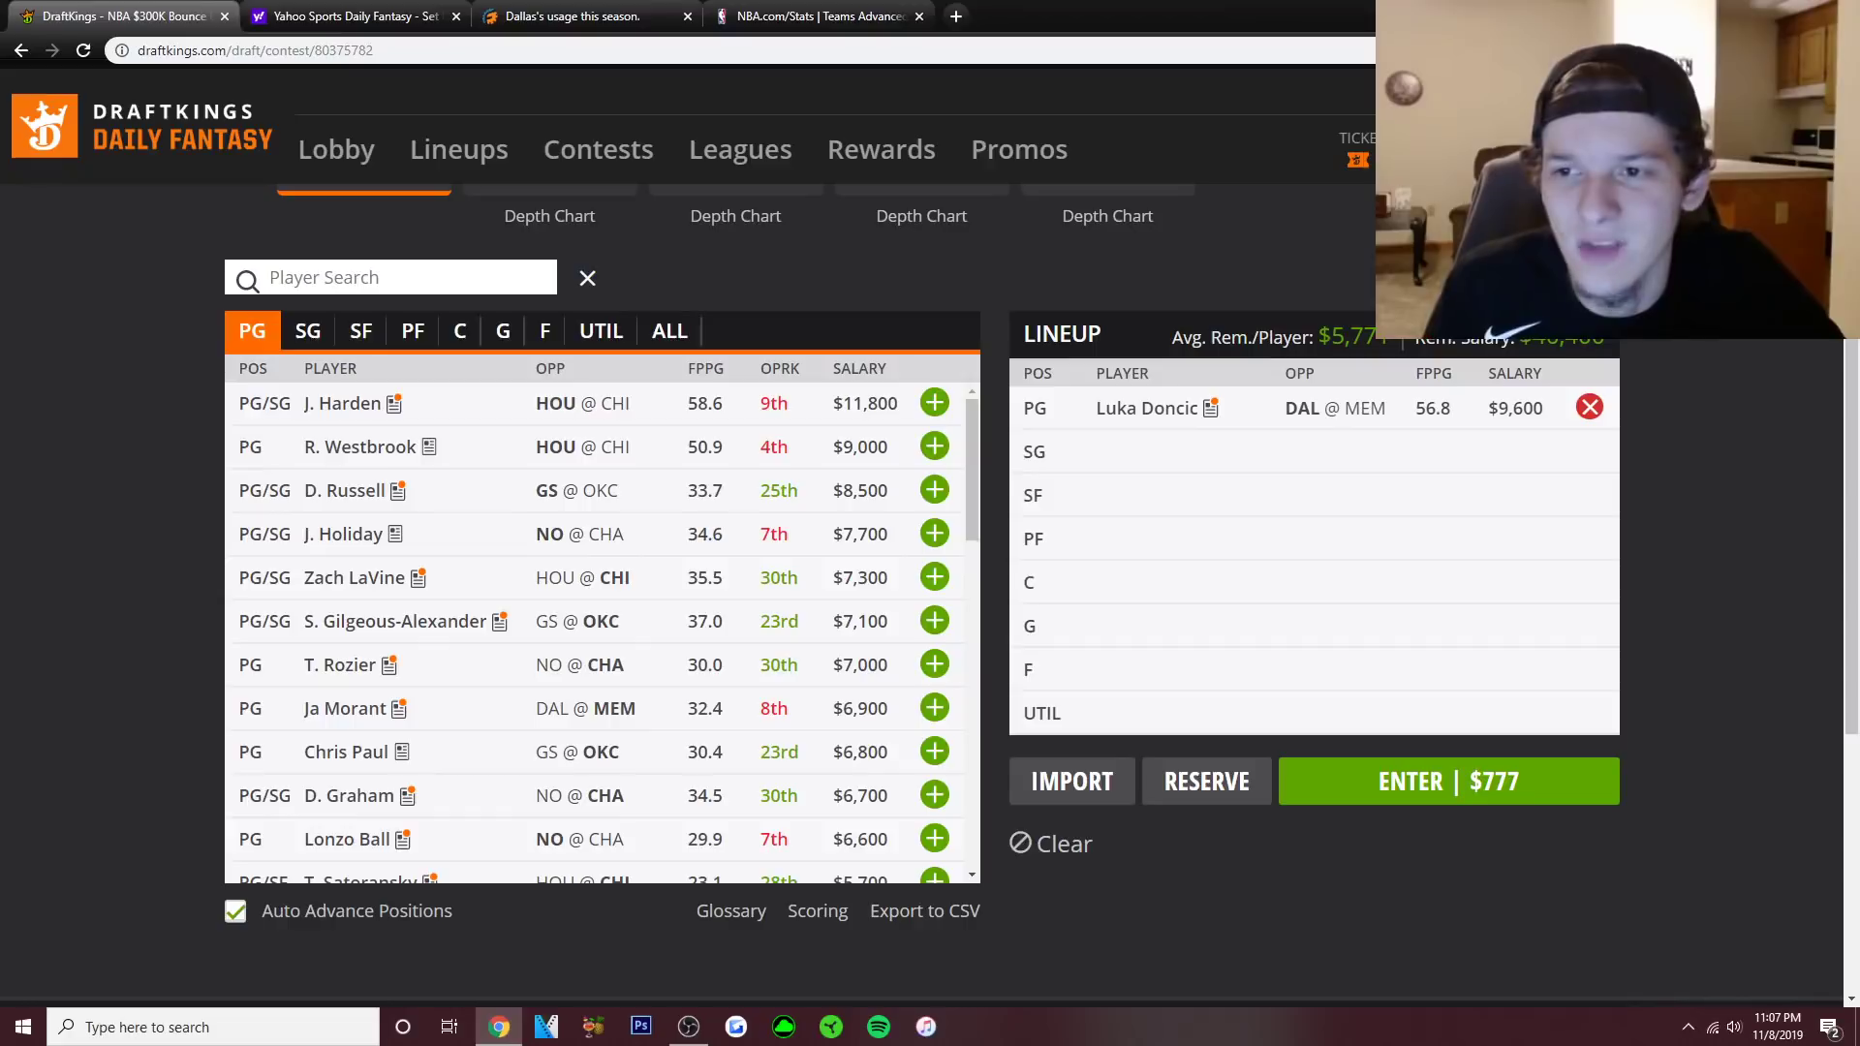
key("ctrl+3")
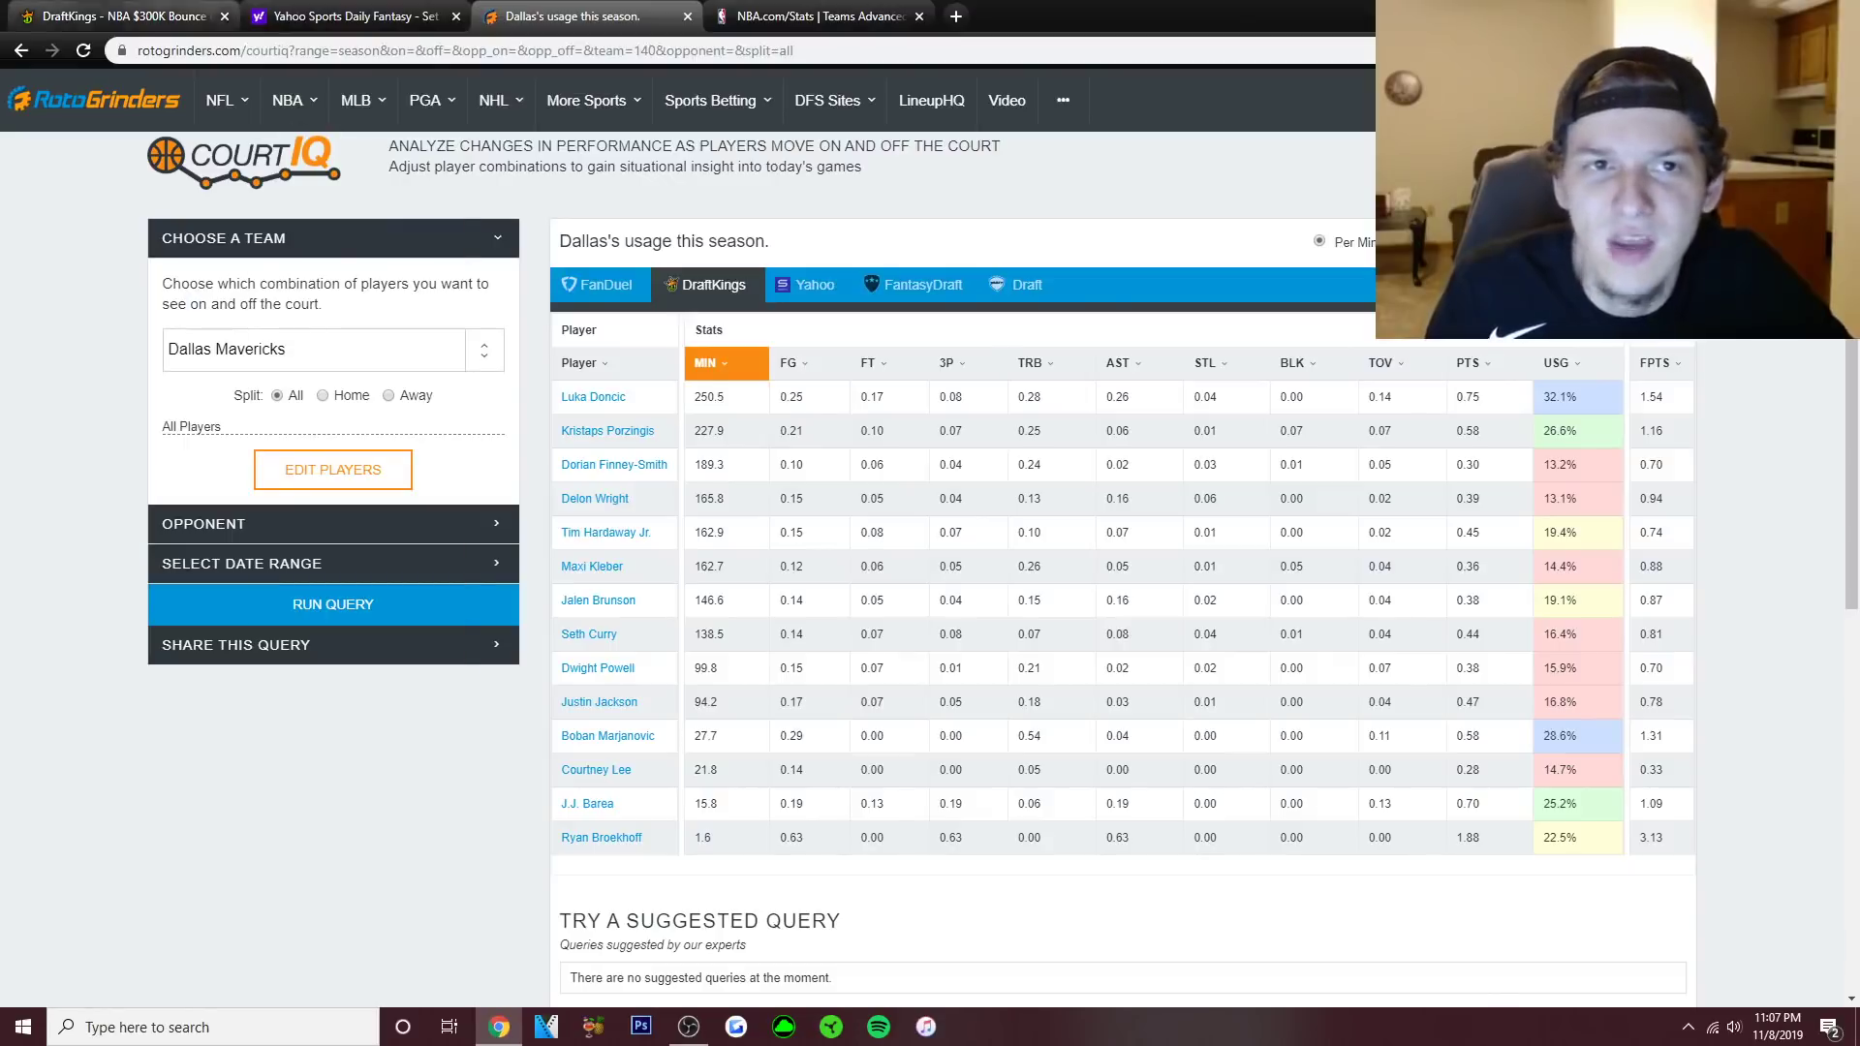
left_click(126, 16)
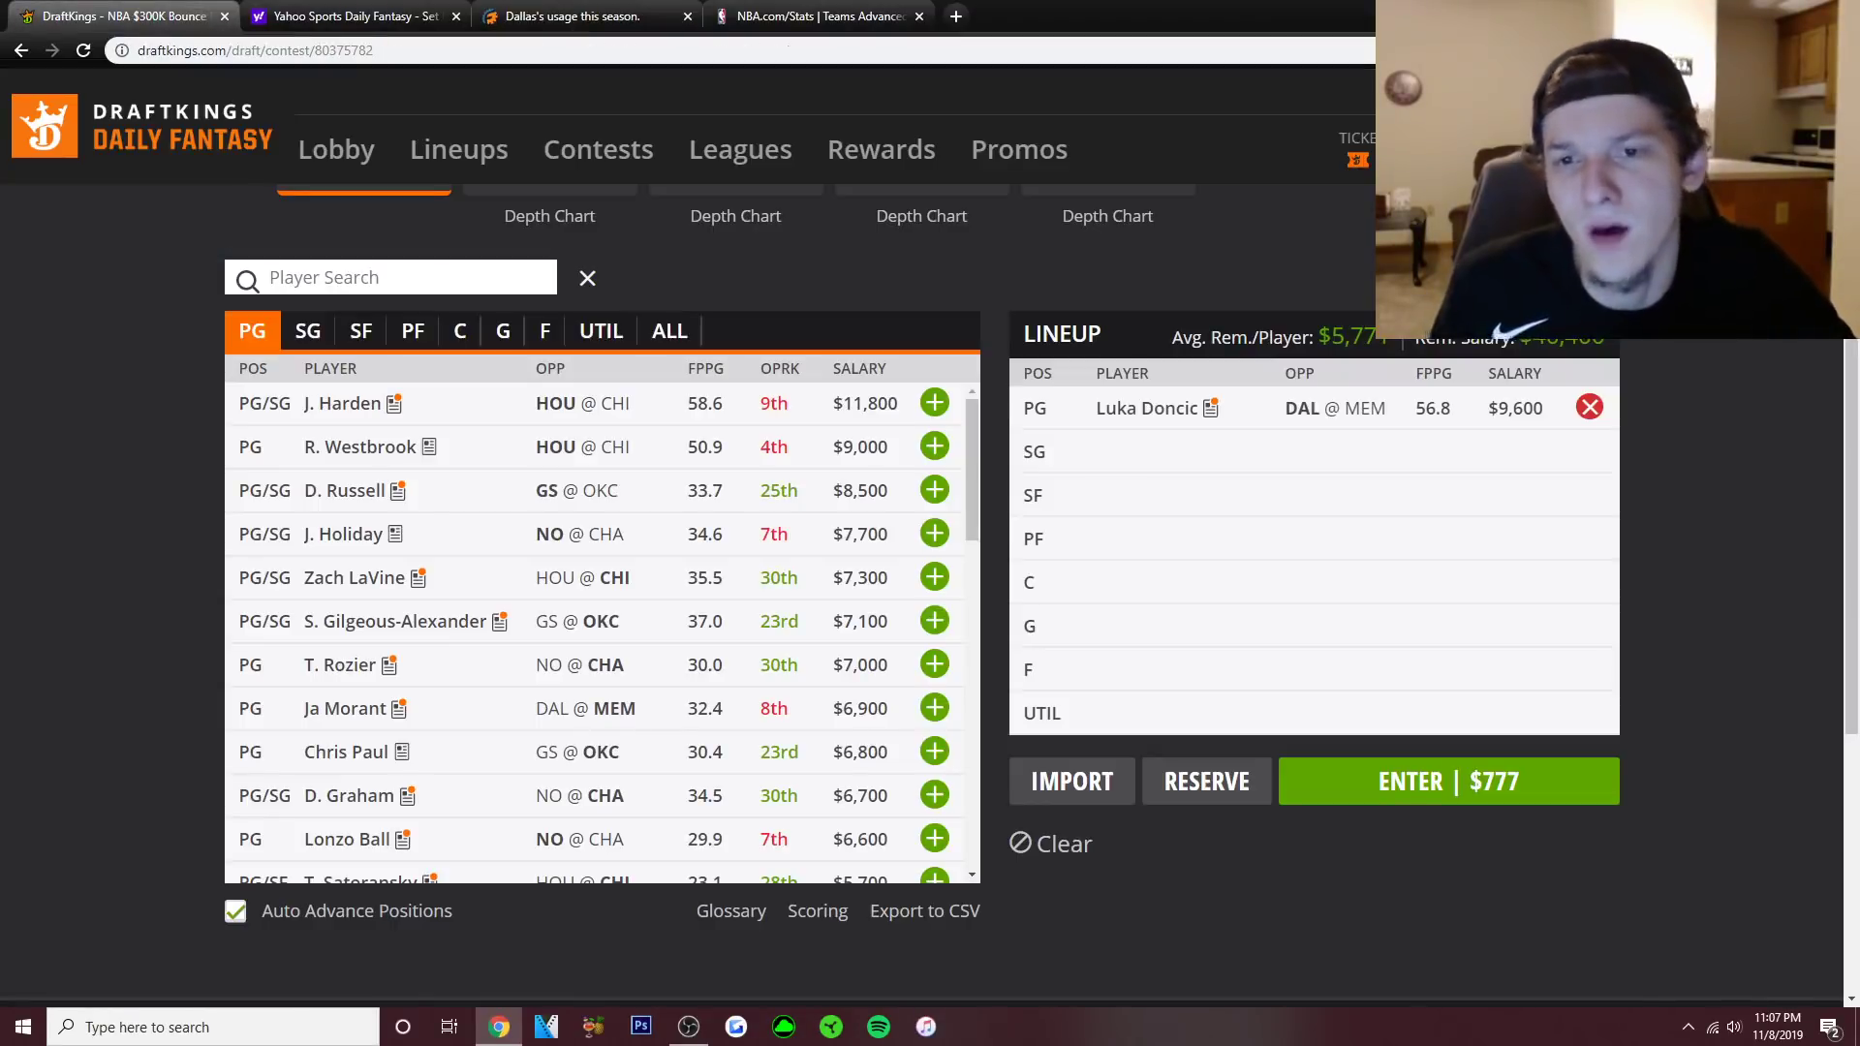
Switch to Yahoo Daily Fantasy and add Luka Doncic to the lineup at point guard.
left_click(349, 16)
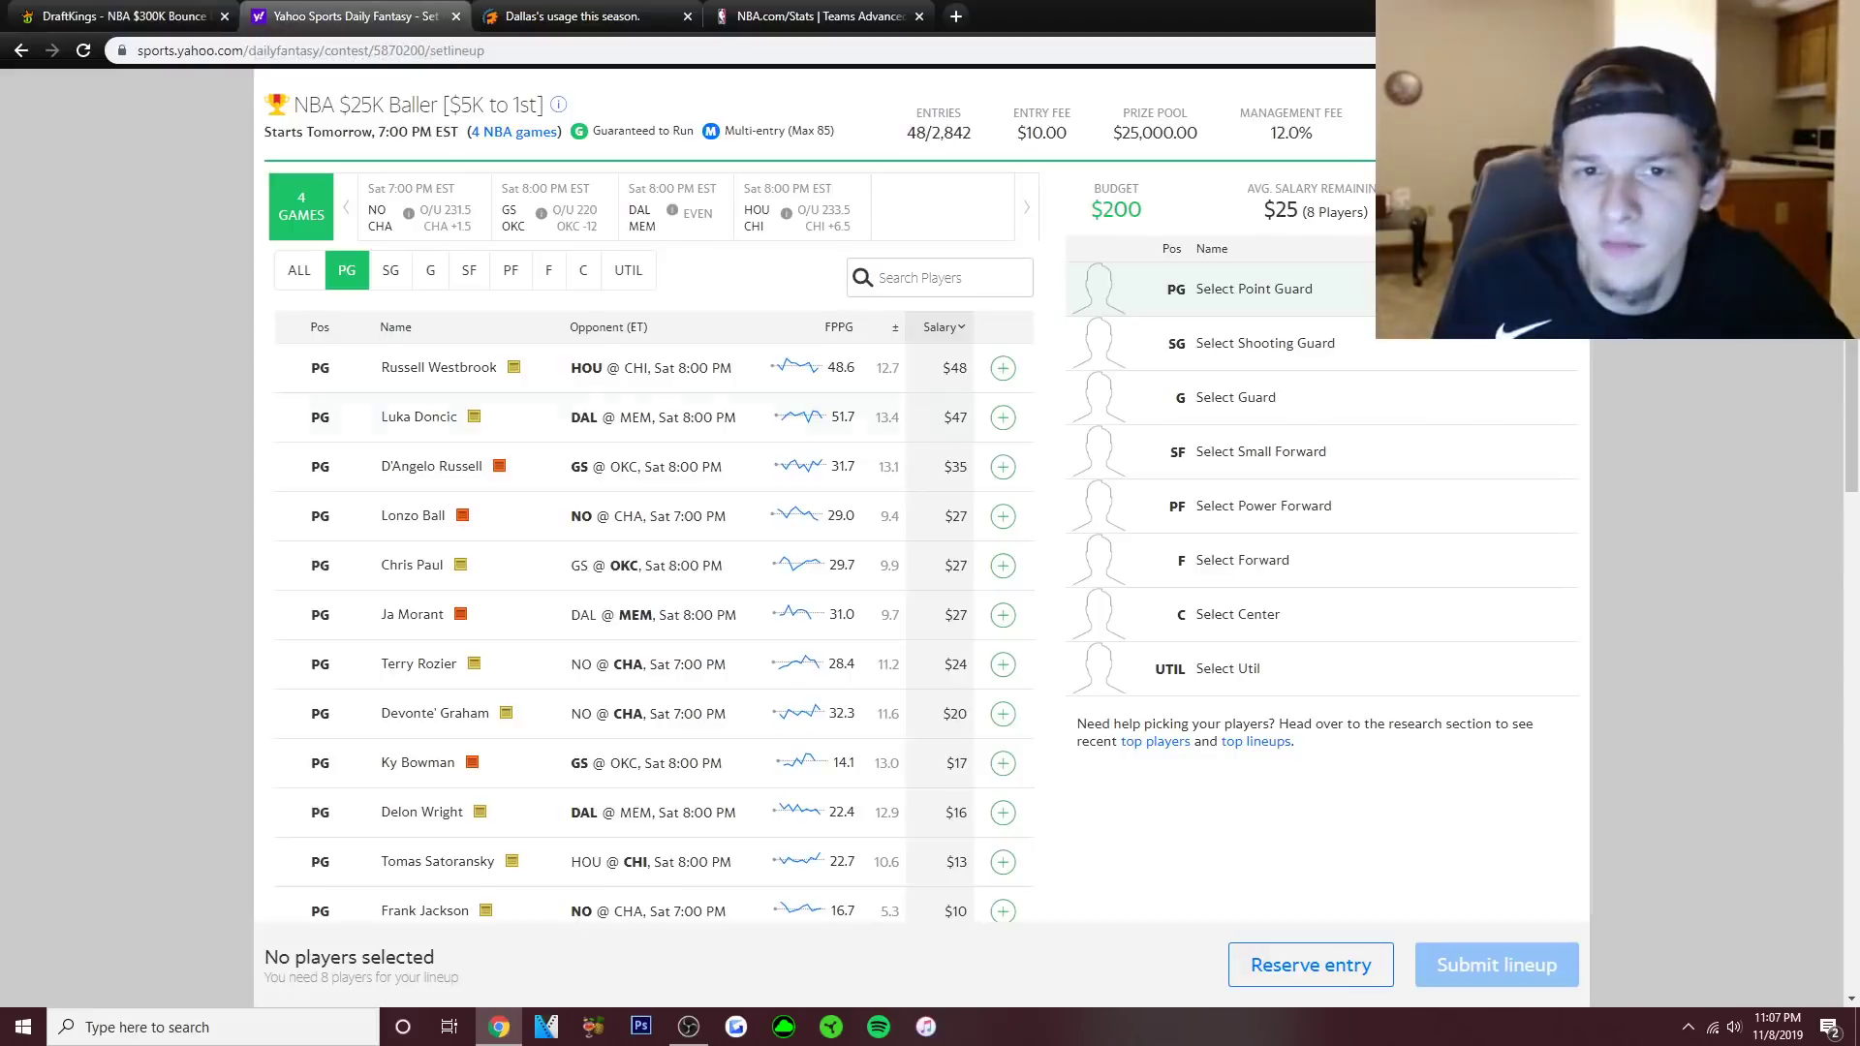
left_click(1003, 417)
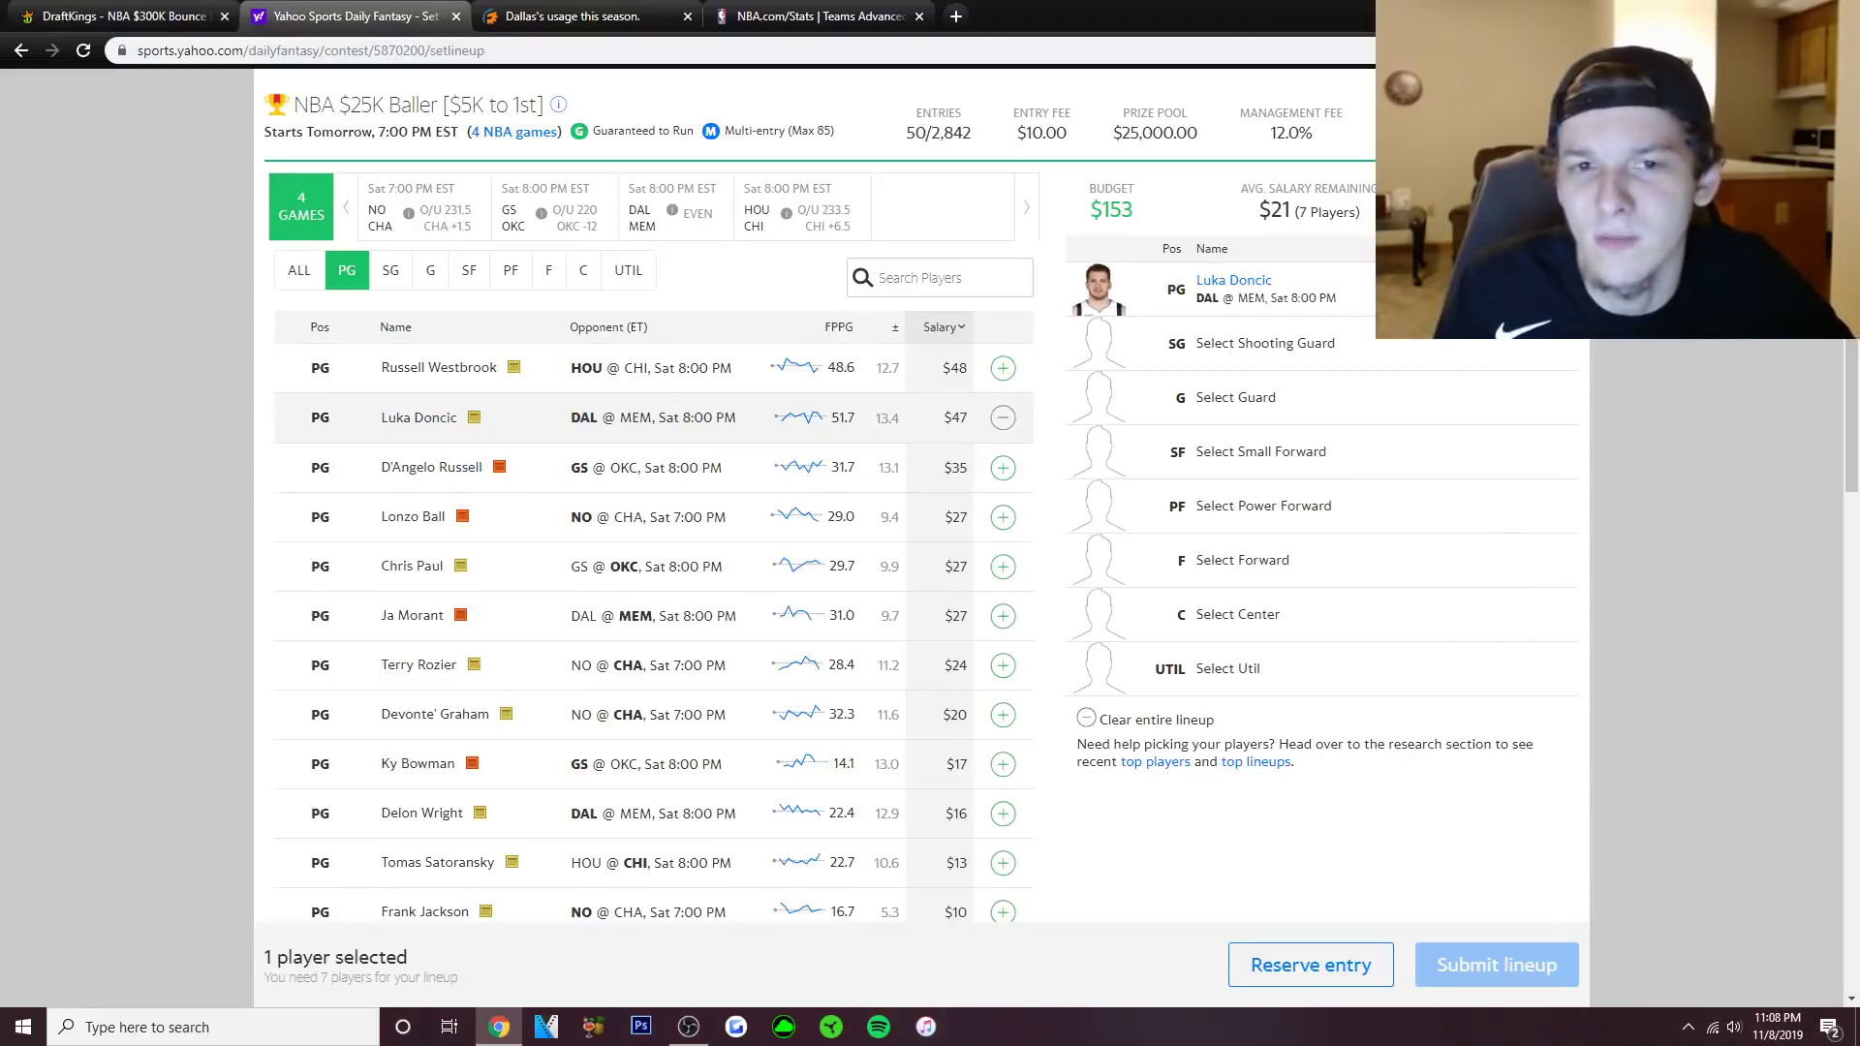
Review Russell Westbrook's 10-game log on DraftKings and close his player card.
left_click(124, 16)
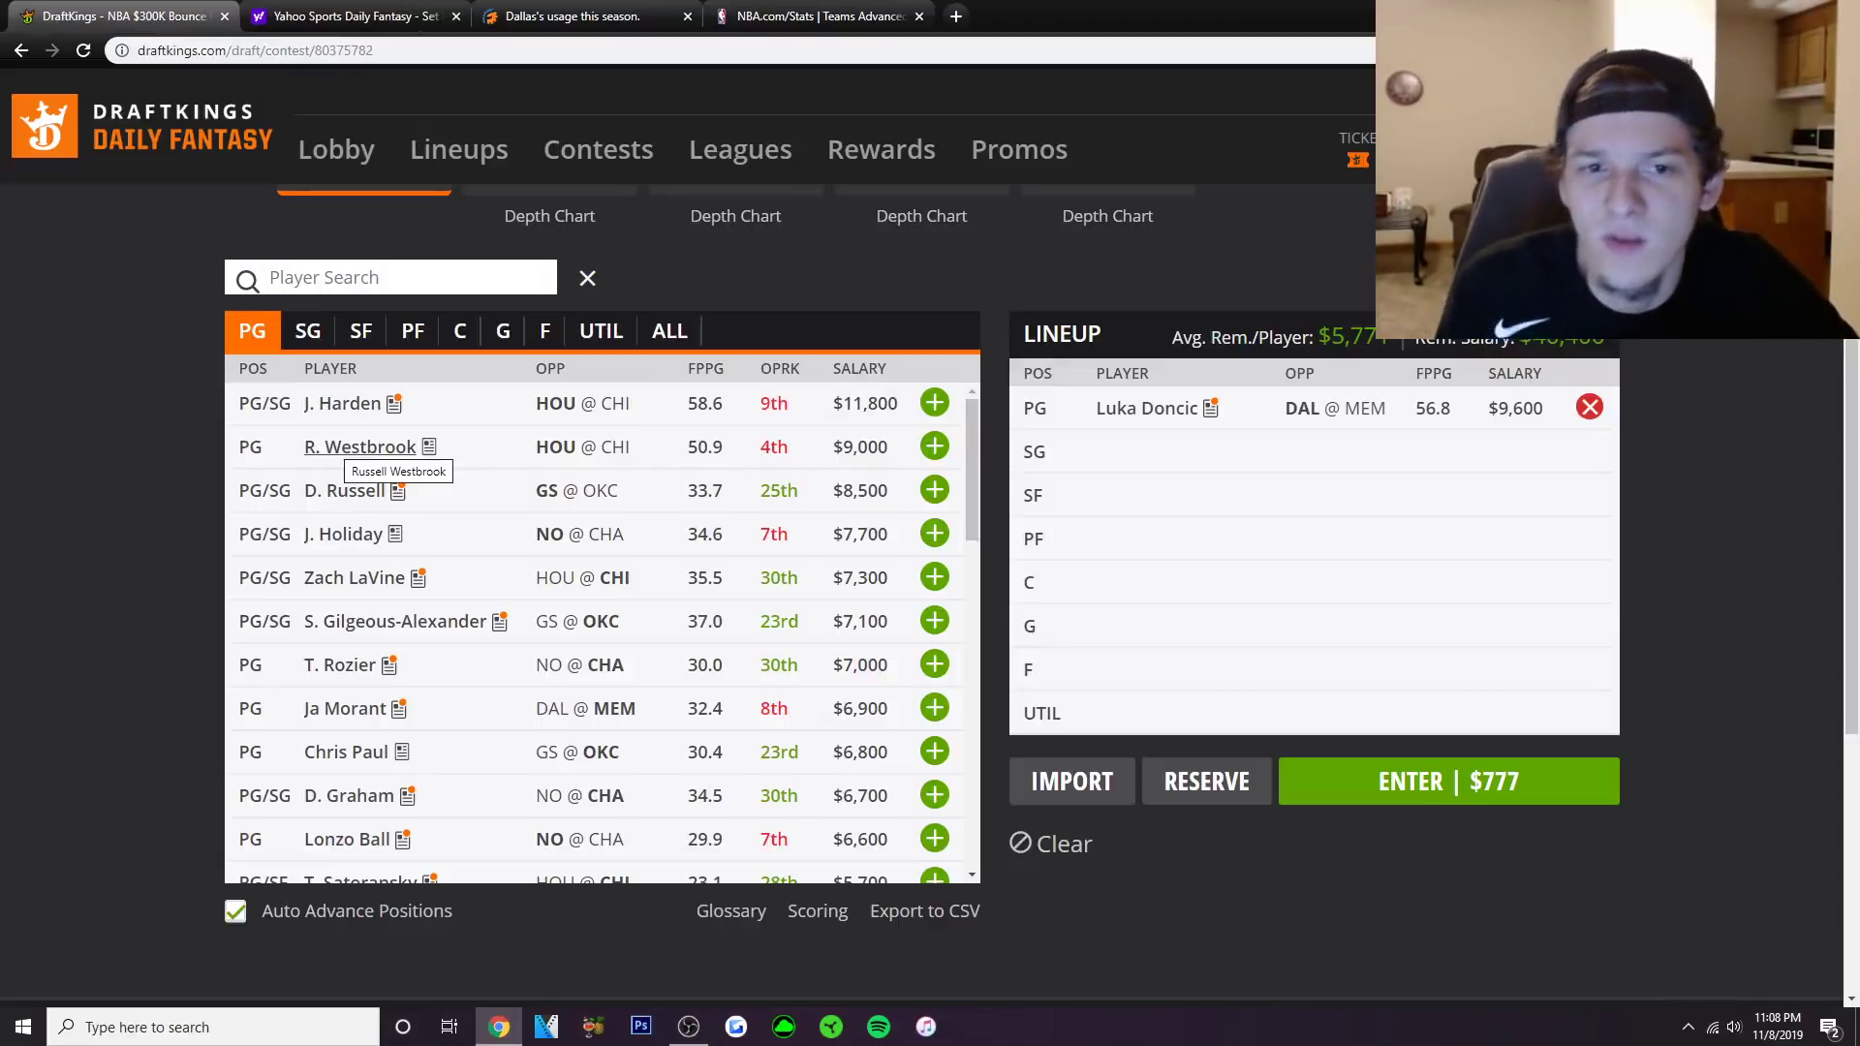
left_click(360, 447)
left_click(911, 397)
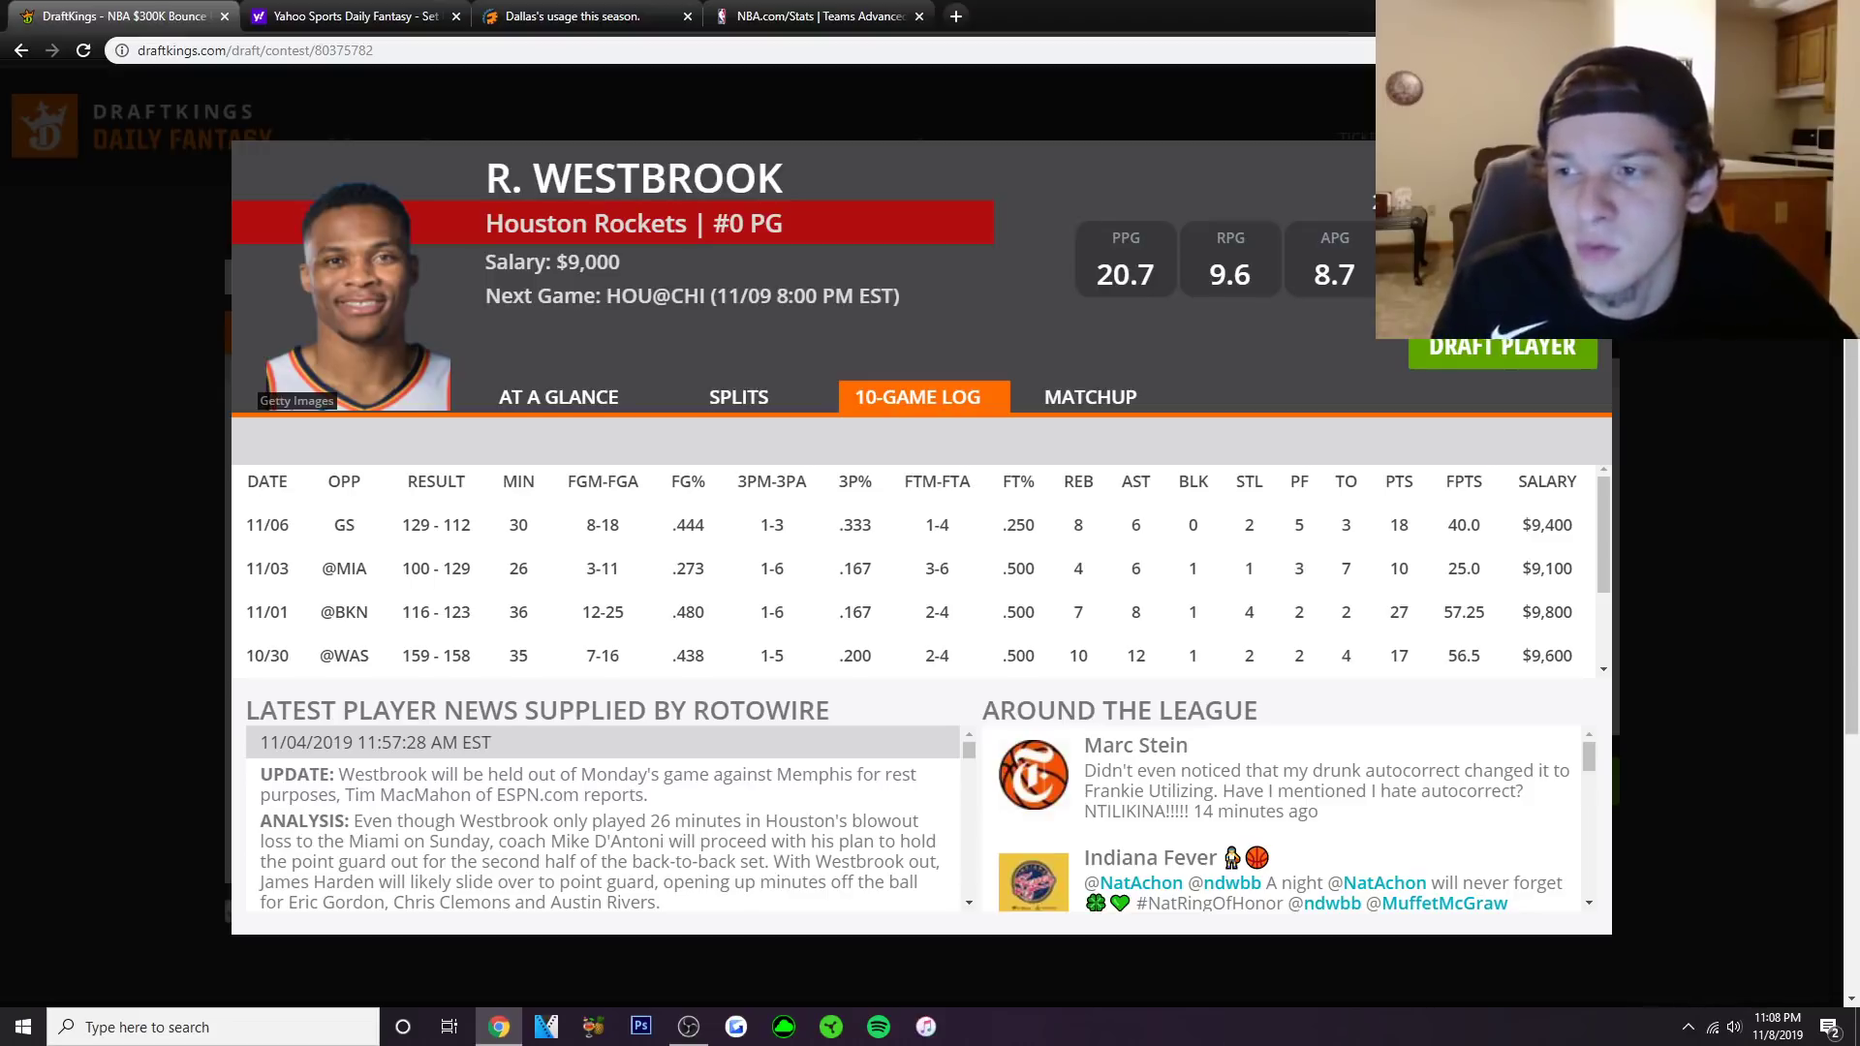
key("Escape")
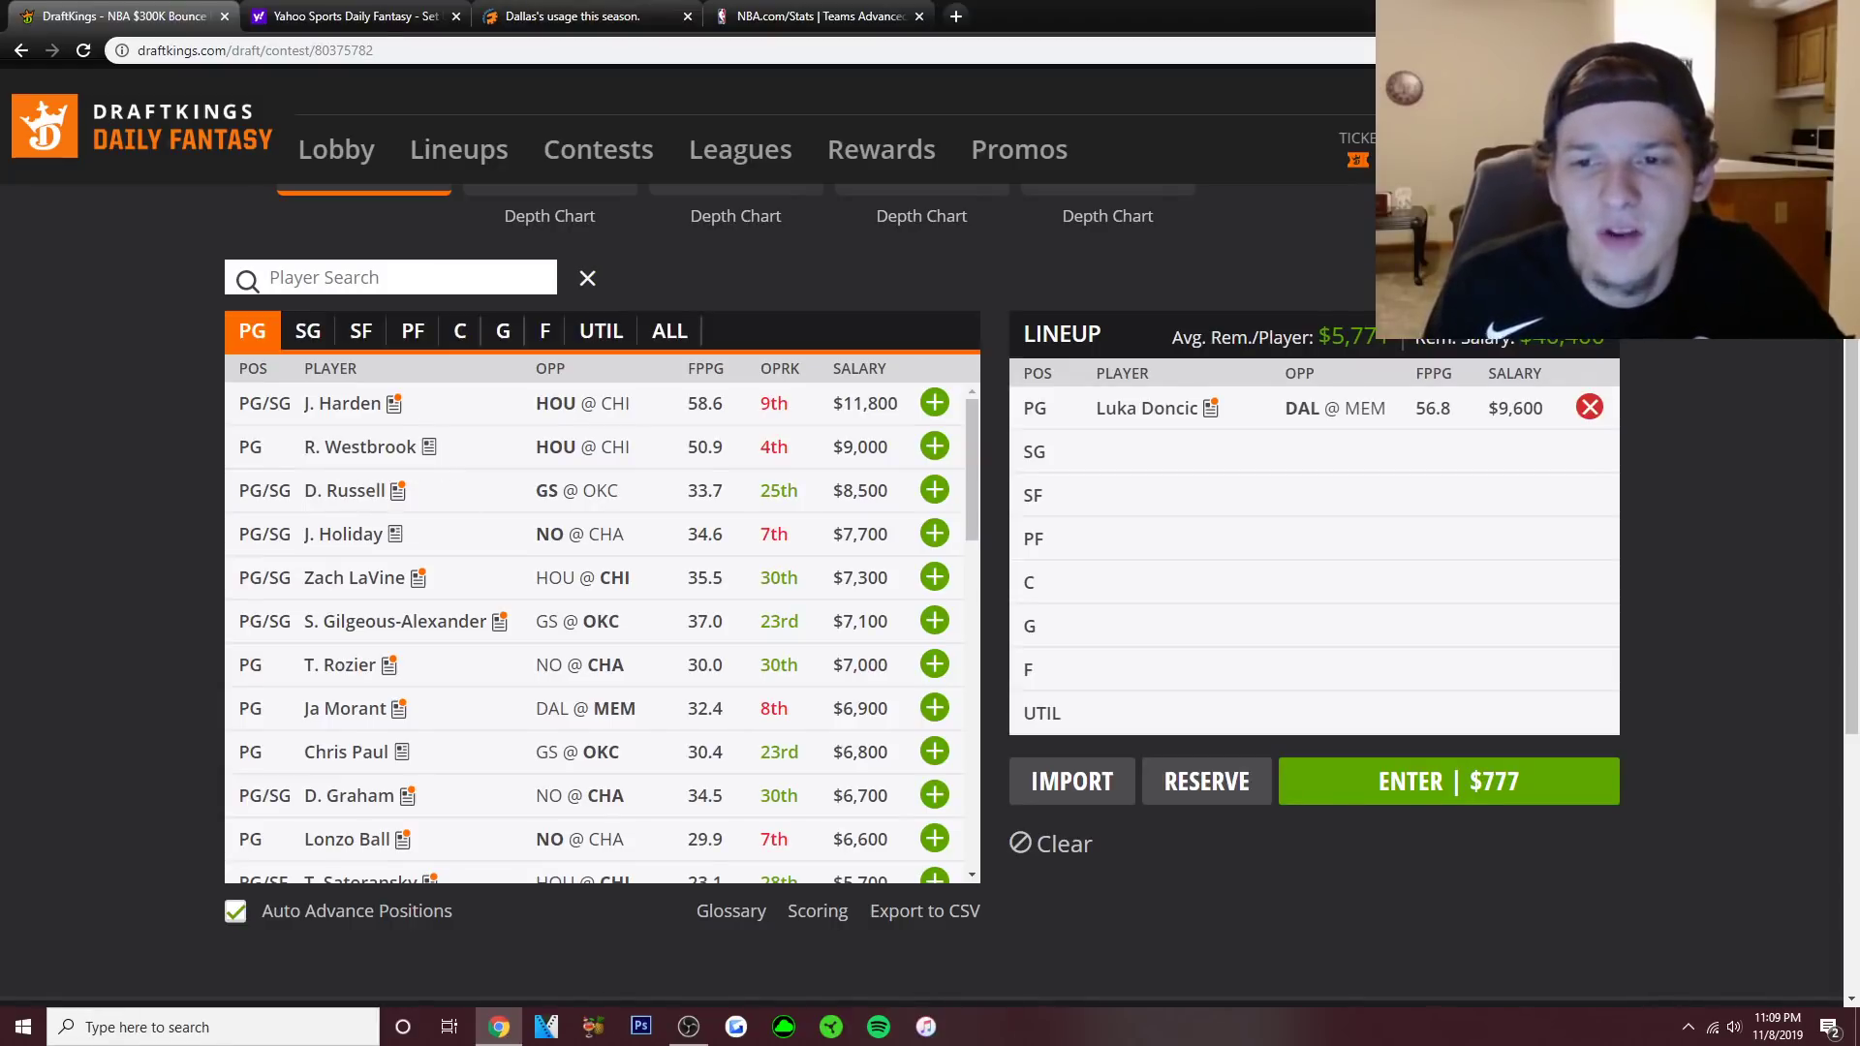
Add D'Angelo Russell to the Yahoo Daily Fantasy lineup and bring up his game log.
left_click(349, 15)
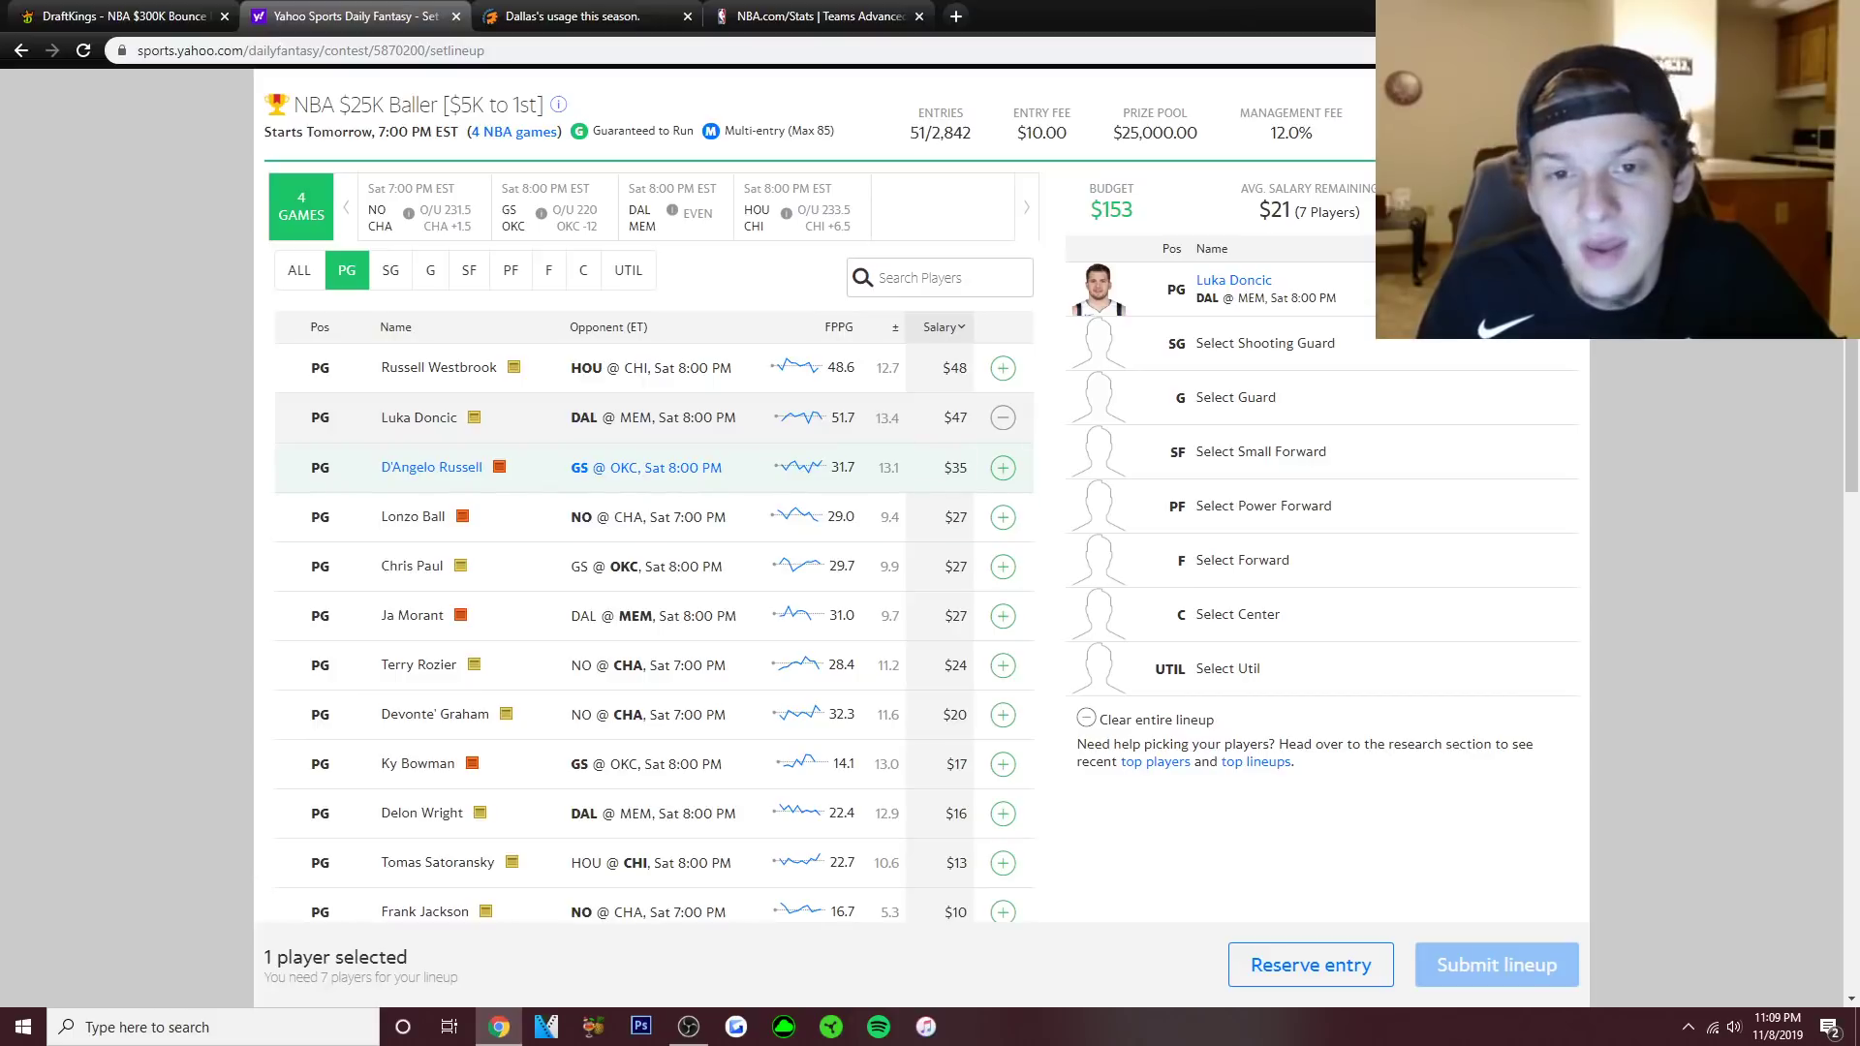
left_click(1002, 468)
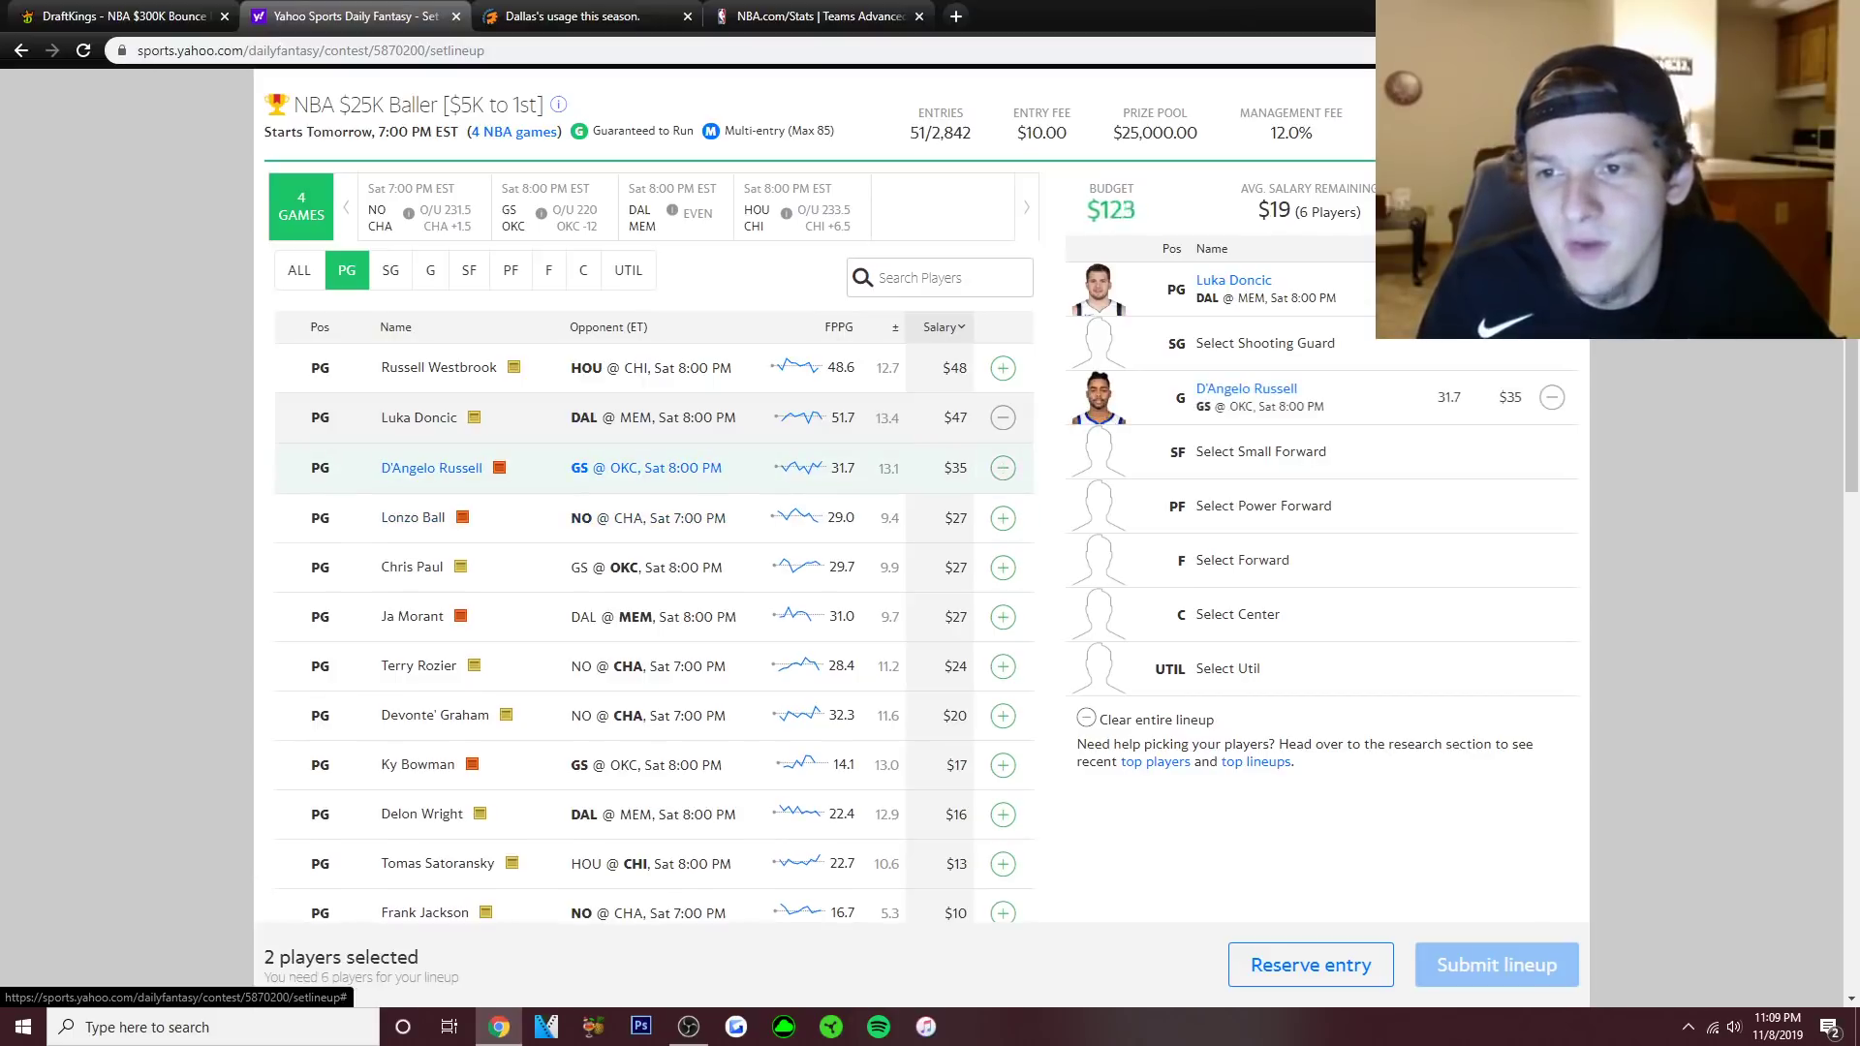
left_click(431, 468)
left_click(1163, 465)
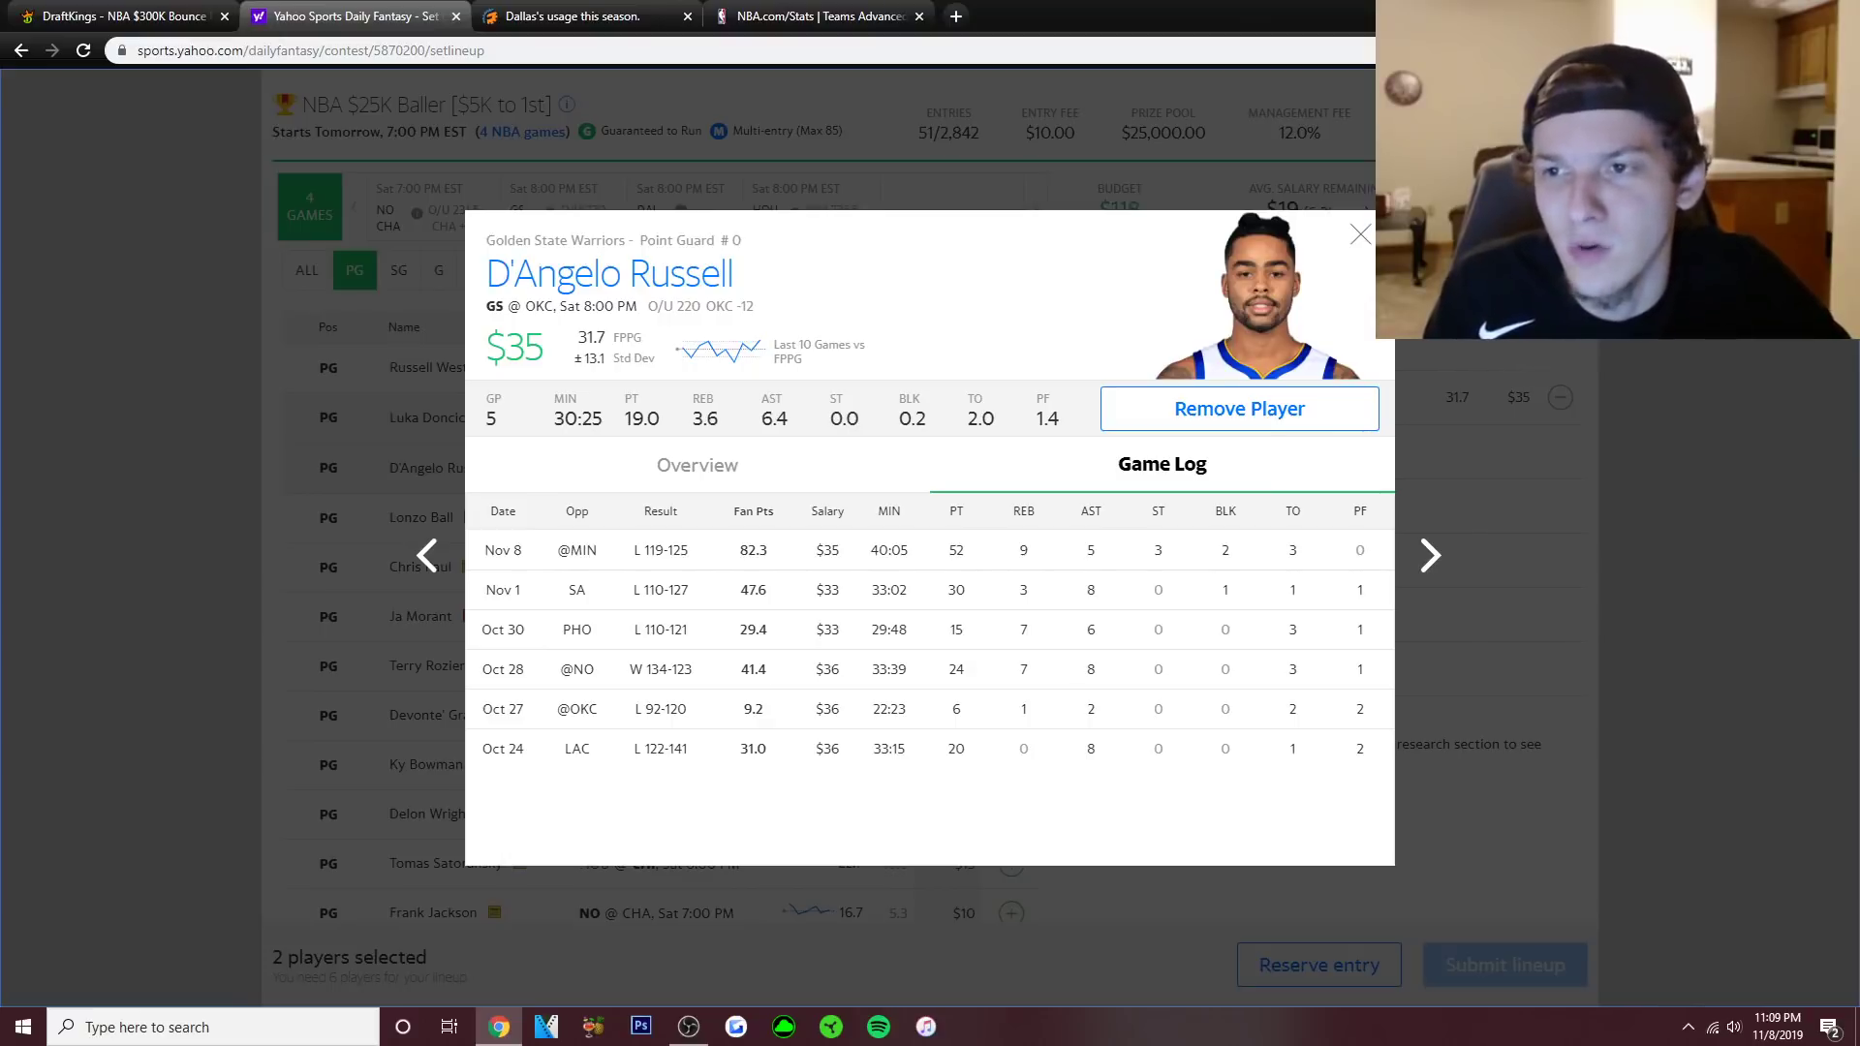
Review D'Angelo Russell's Yahoo game log once more and close his player card.
key("Escape")
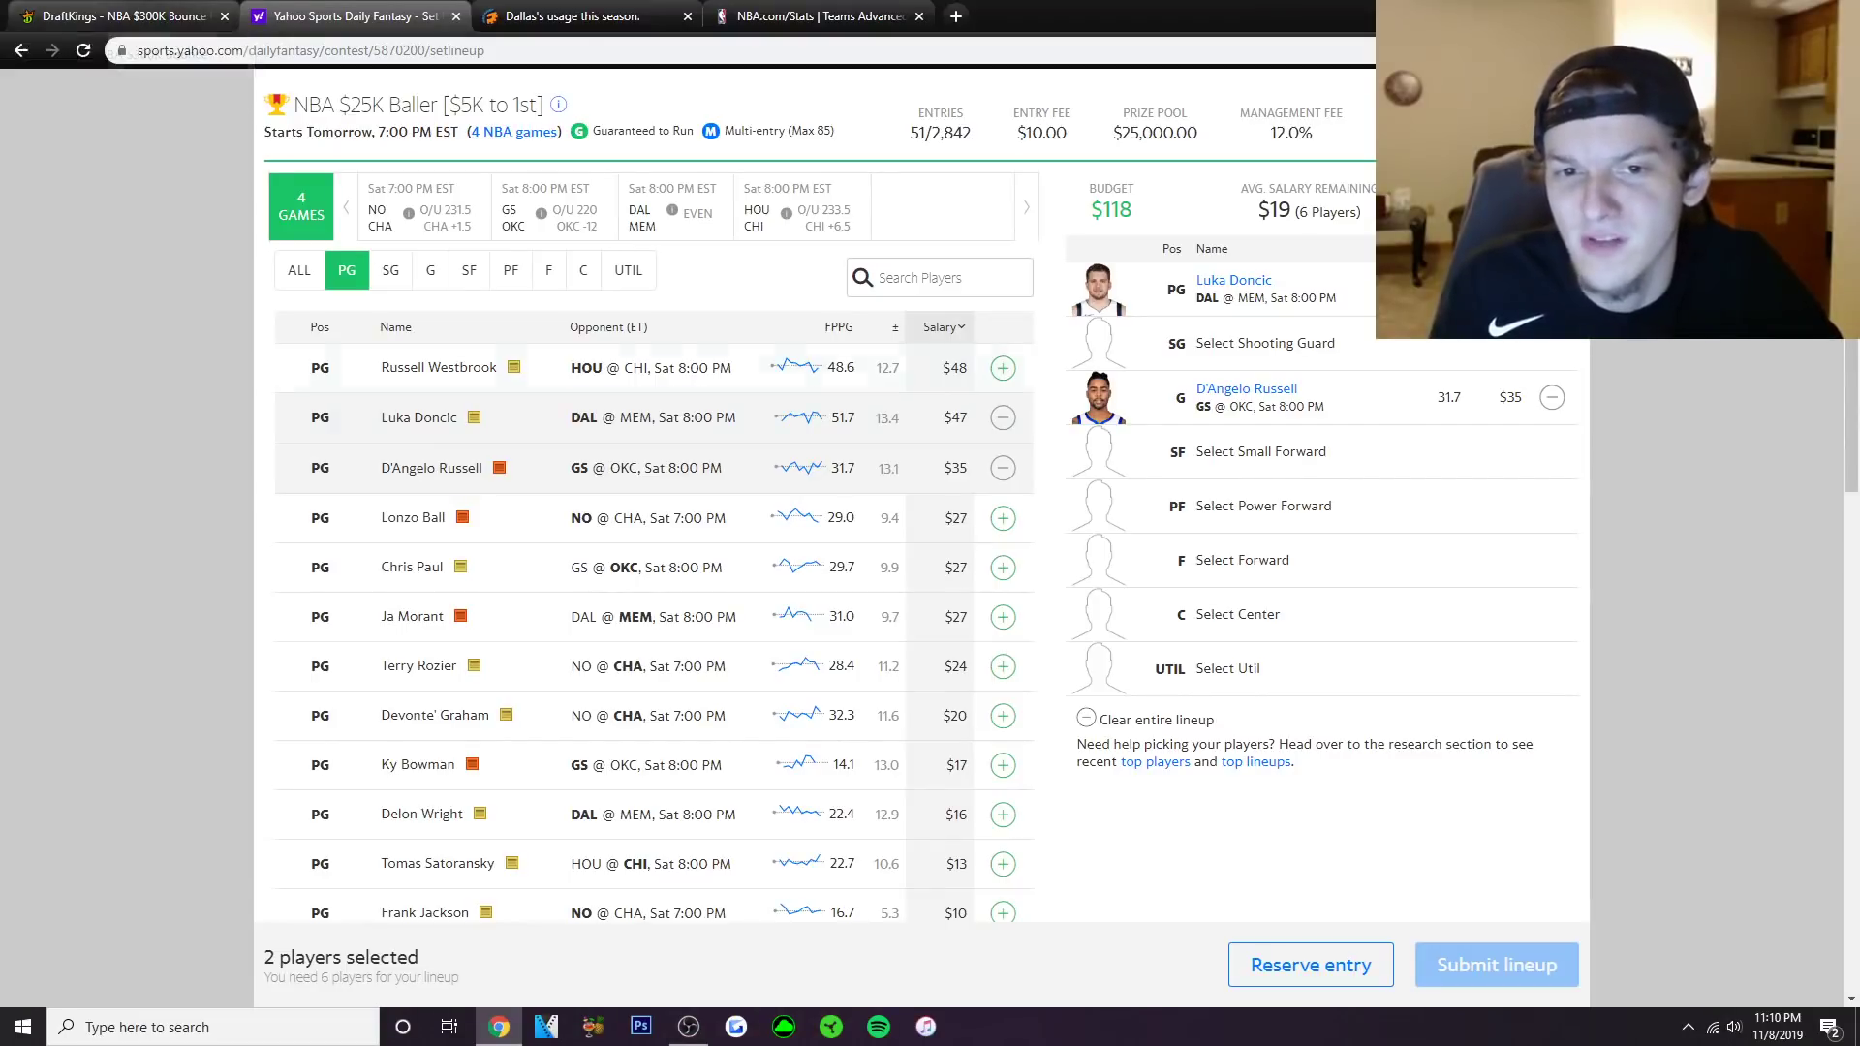
left_click(431, 468)
left_click(1162, 465)
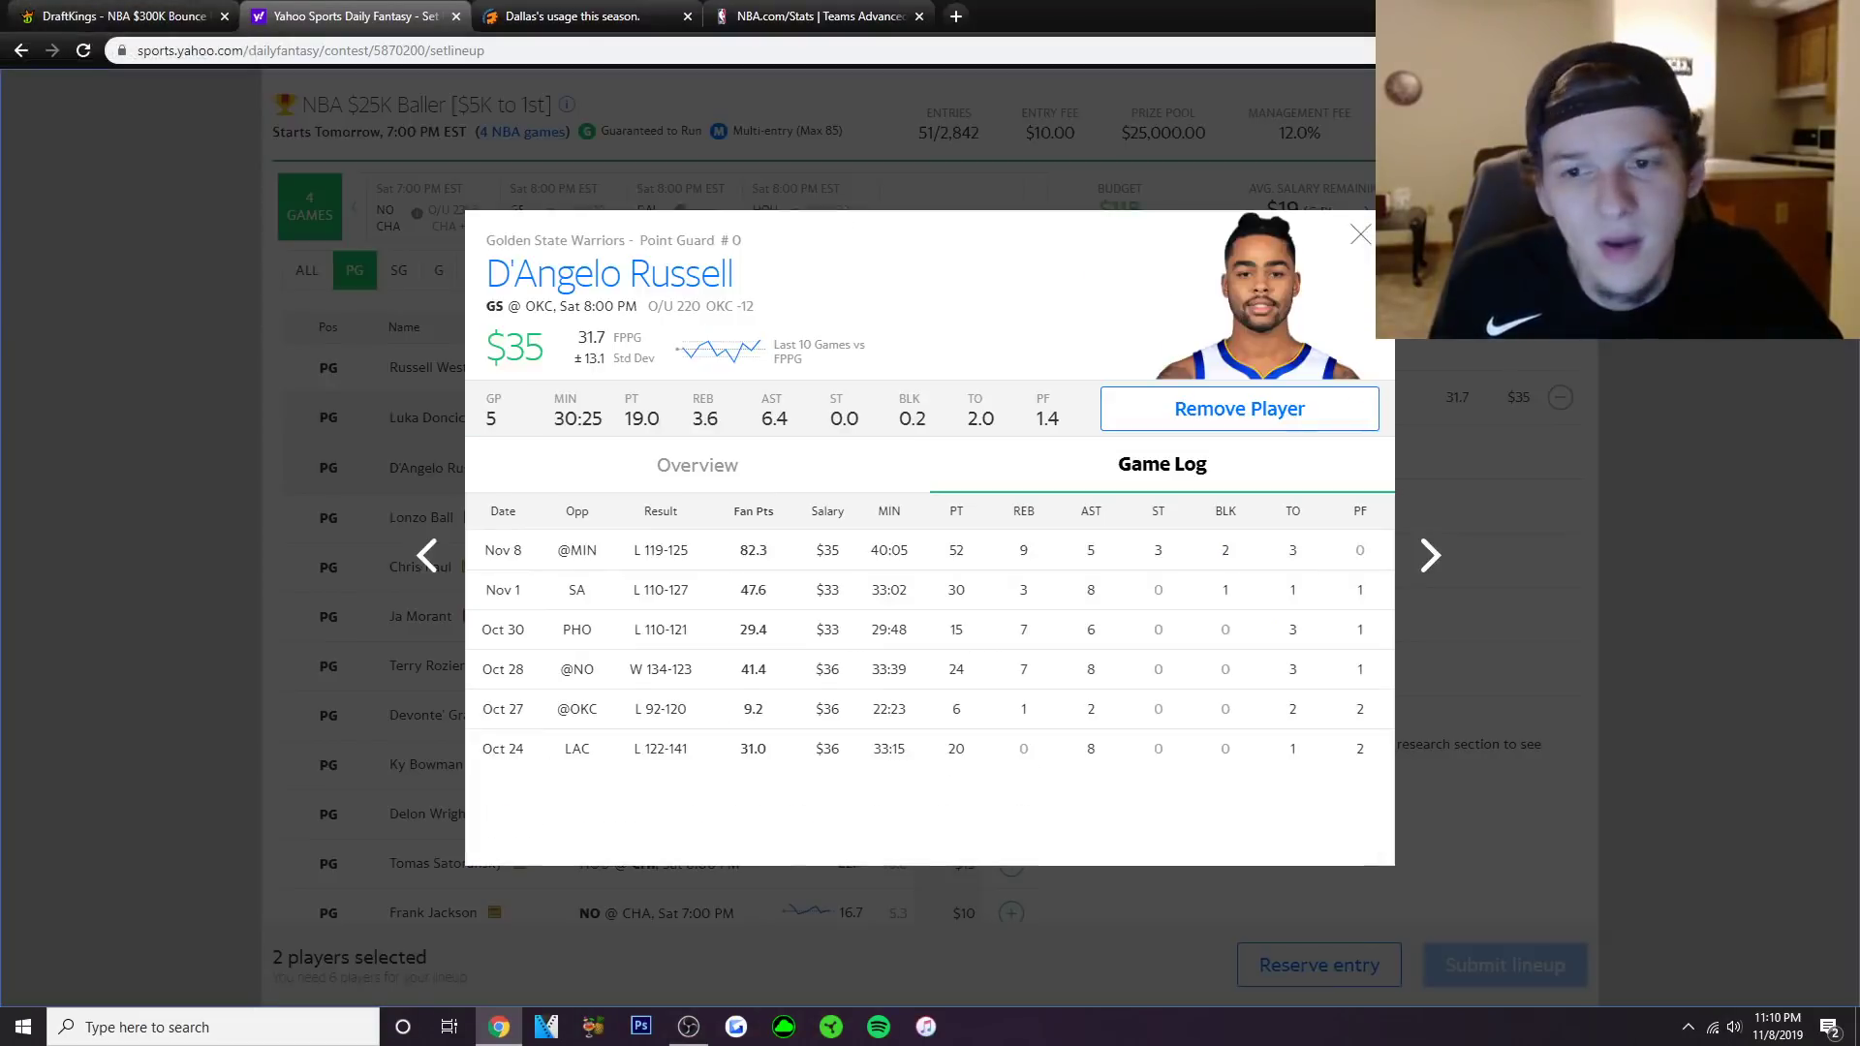
left_click(1360, 234)
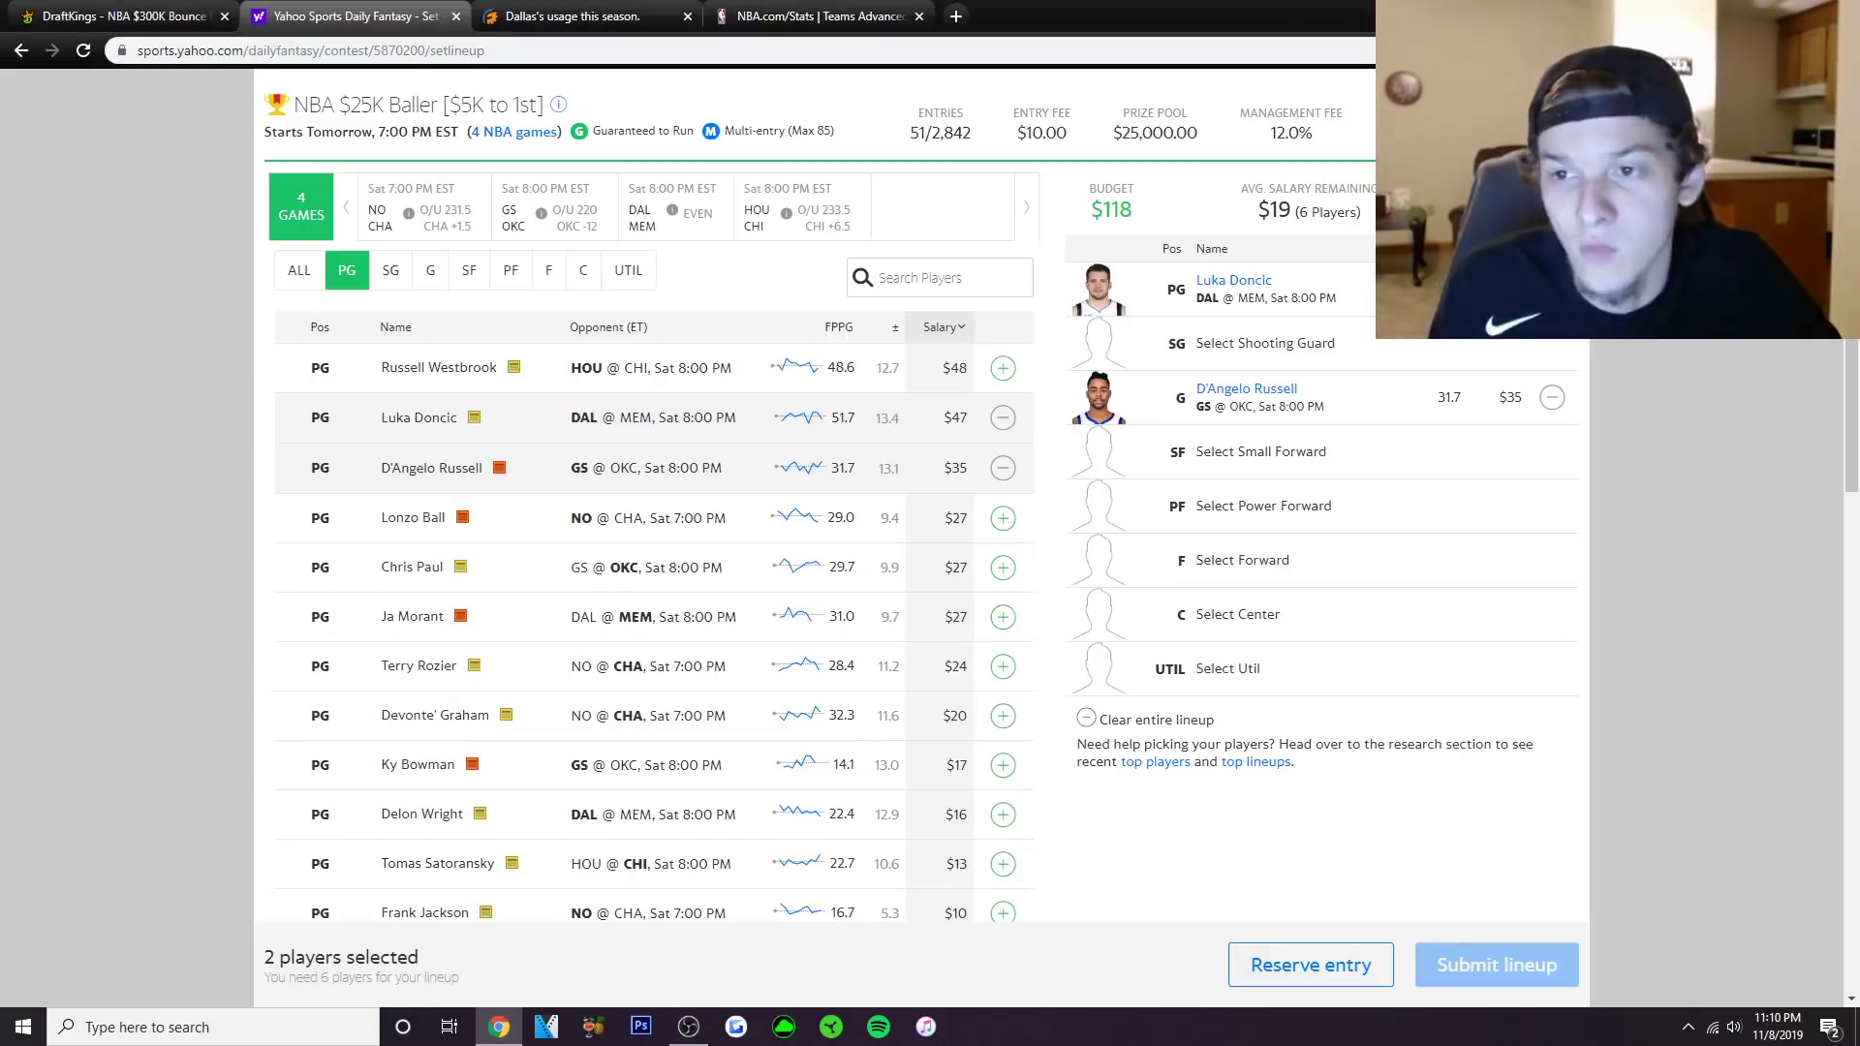
Switch to DraftKings and review Devonte' Graham's full 10-game log.
left_click(116, 15)
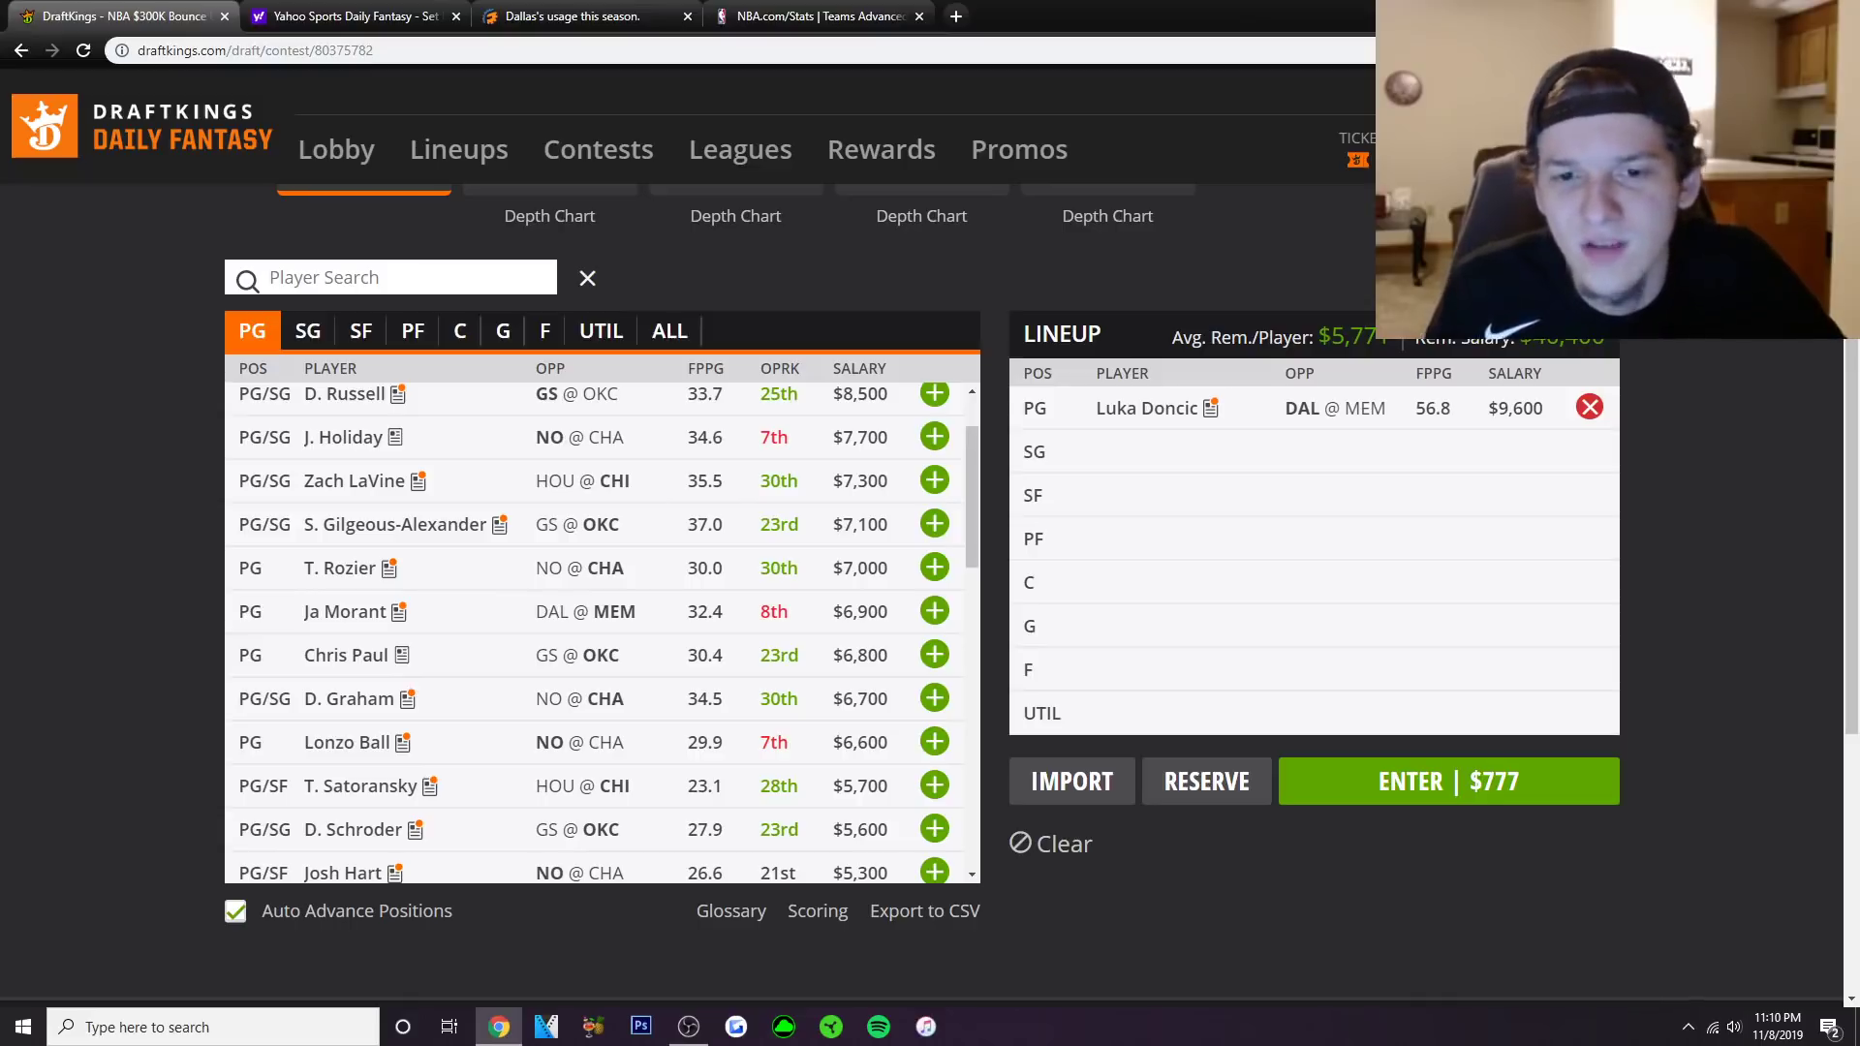
scroll(600, 630, "down", 1)
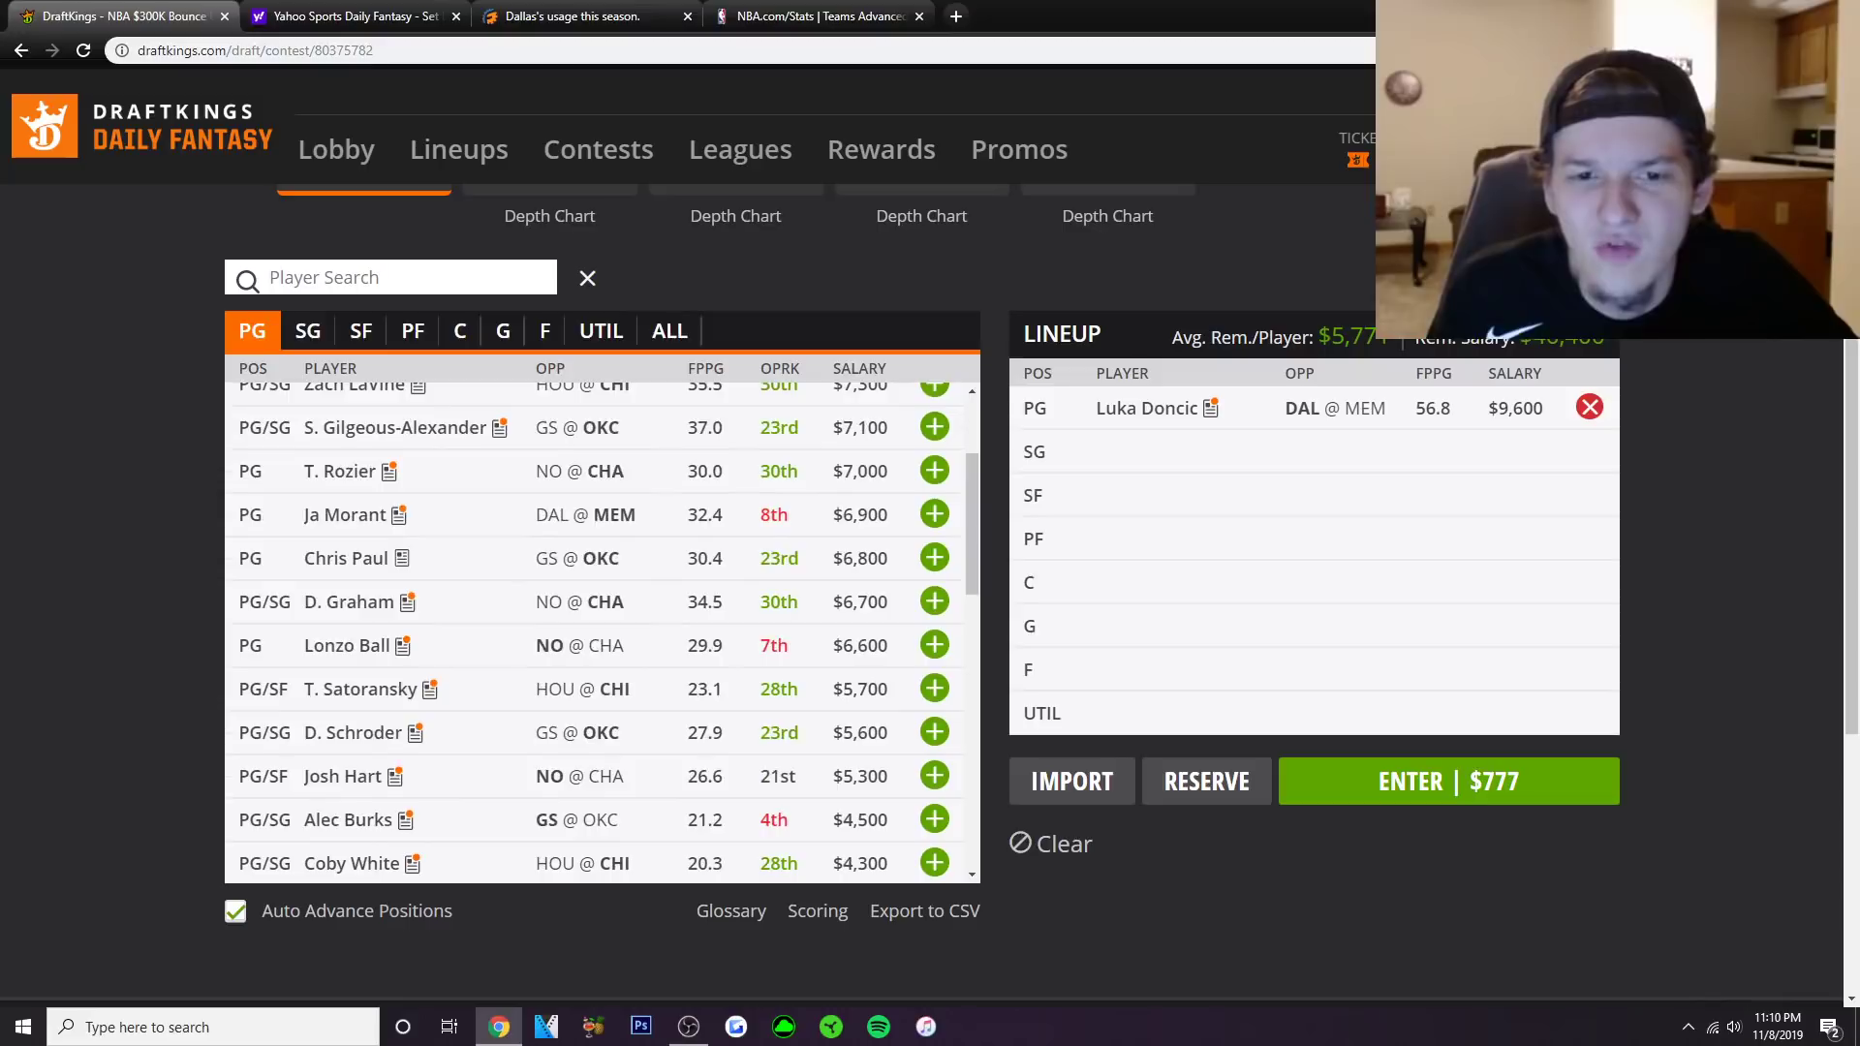
left_click(348, 602)
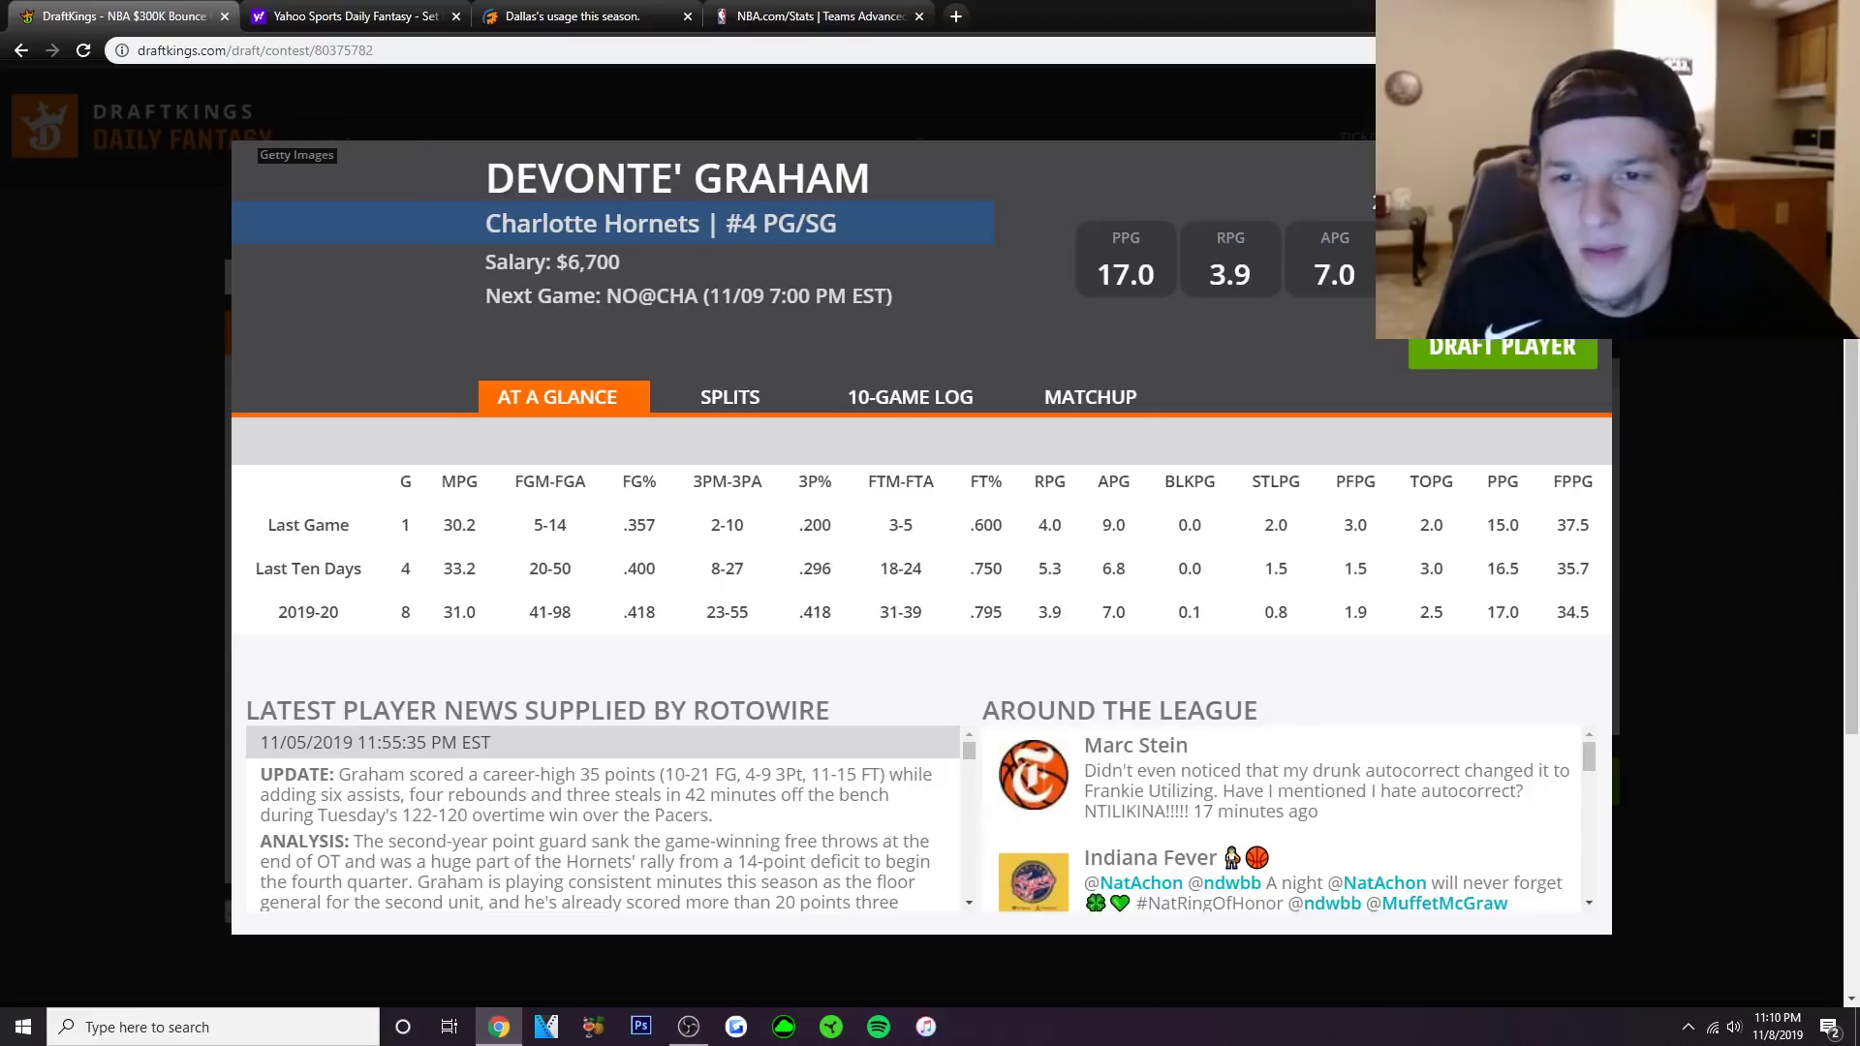
left_click(918, 398)
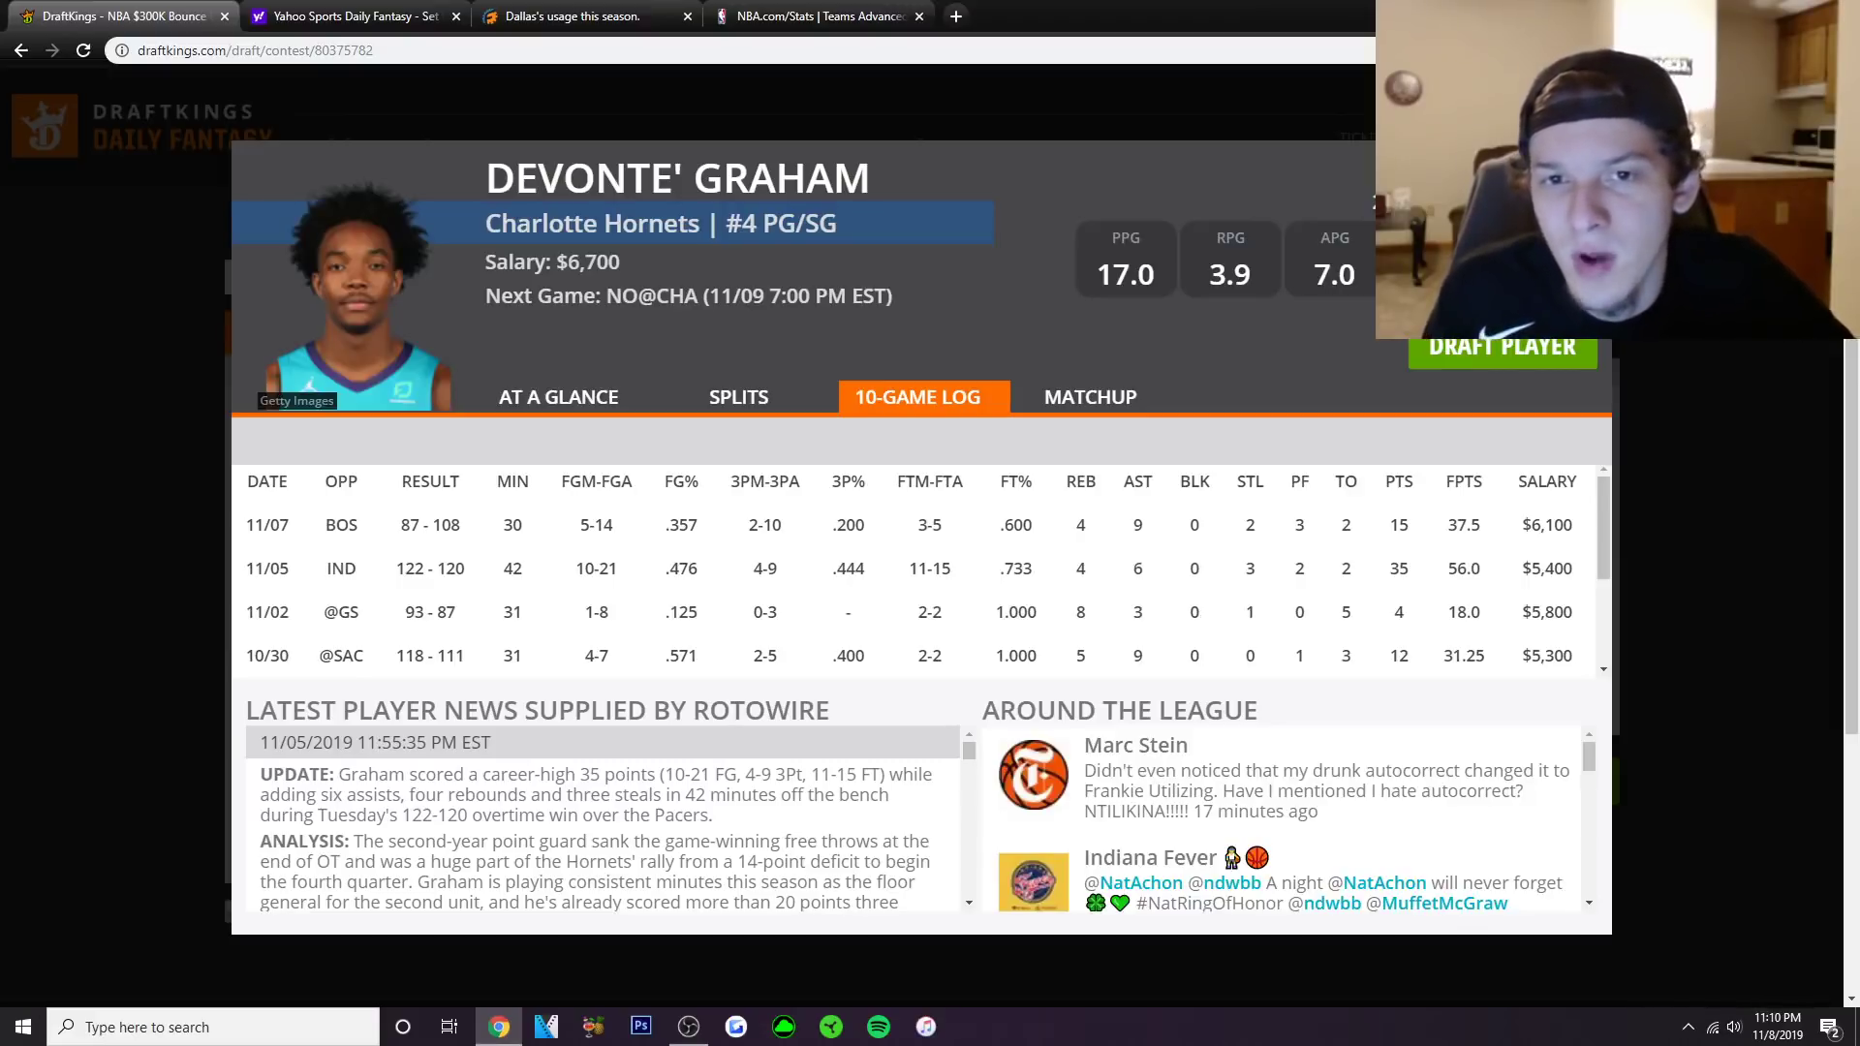
scroll(920, 572, "down", 2)
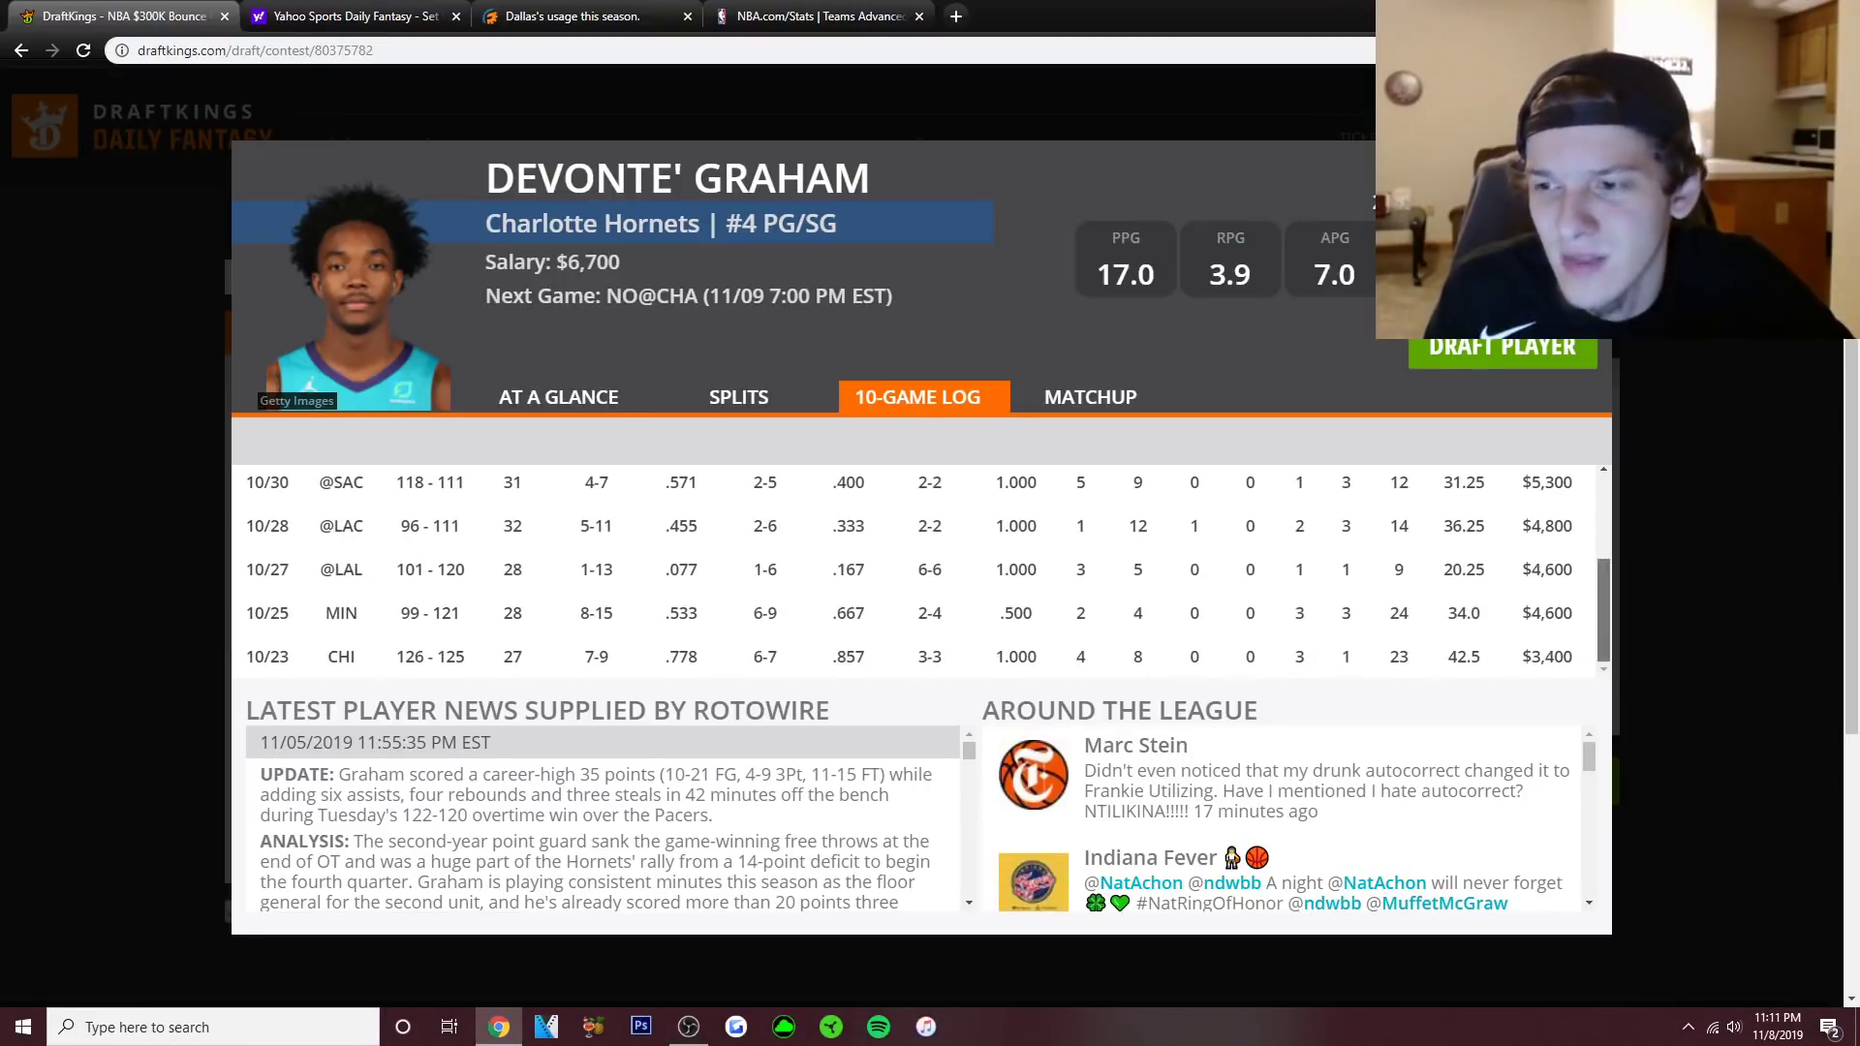
scroll(920, 572, "up", 3)
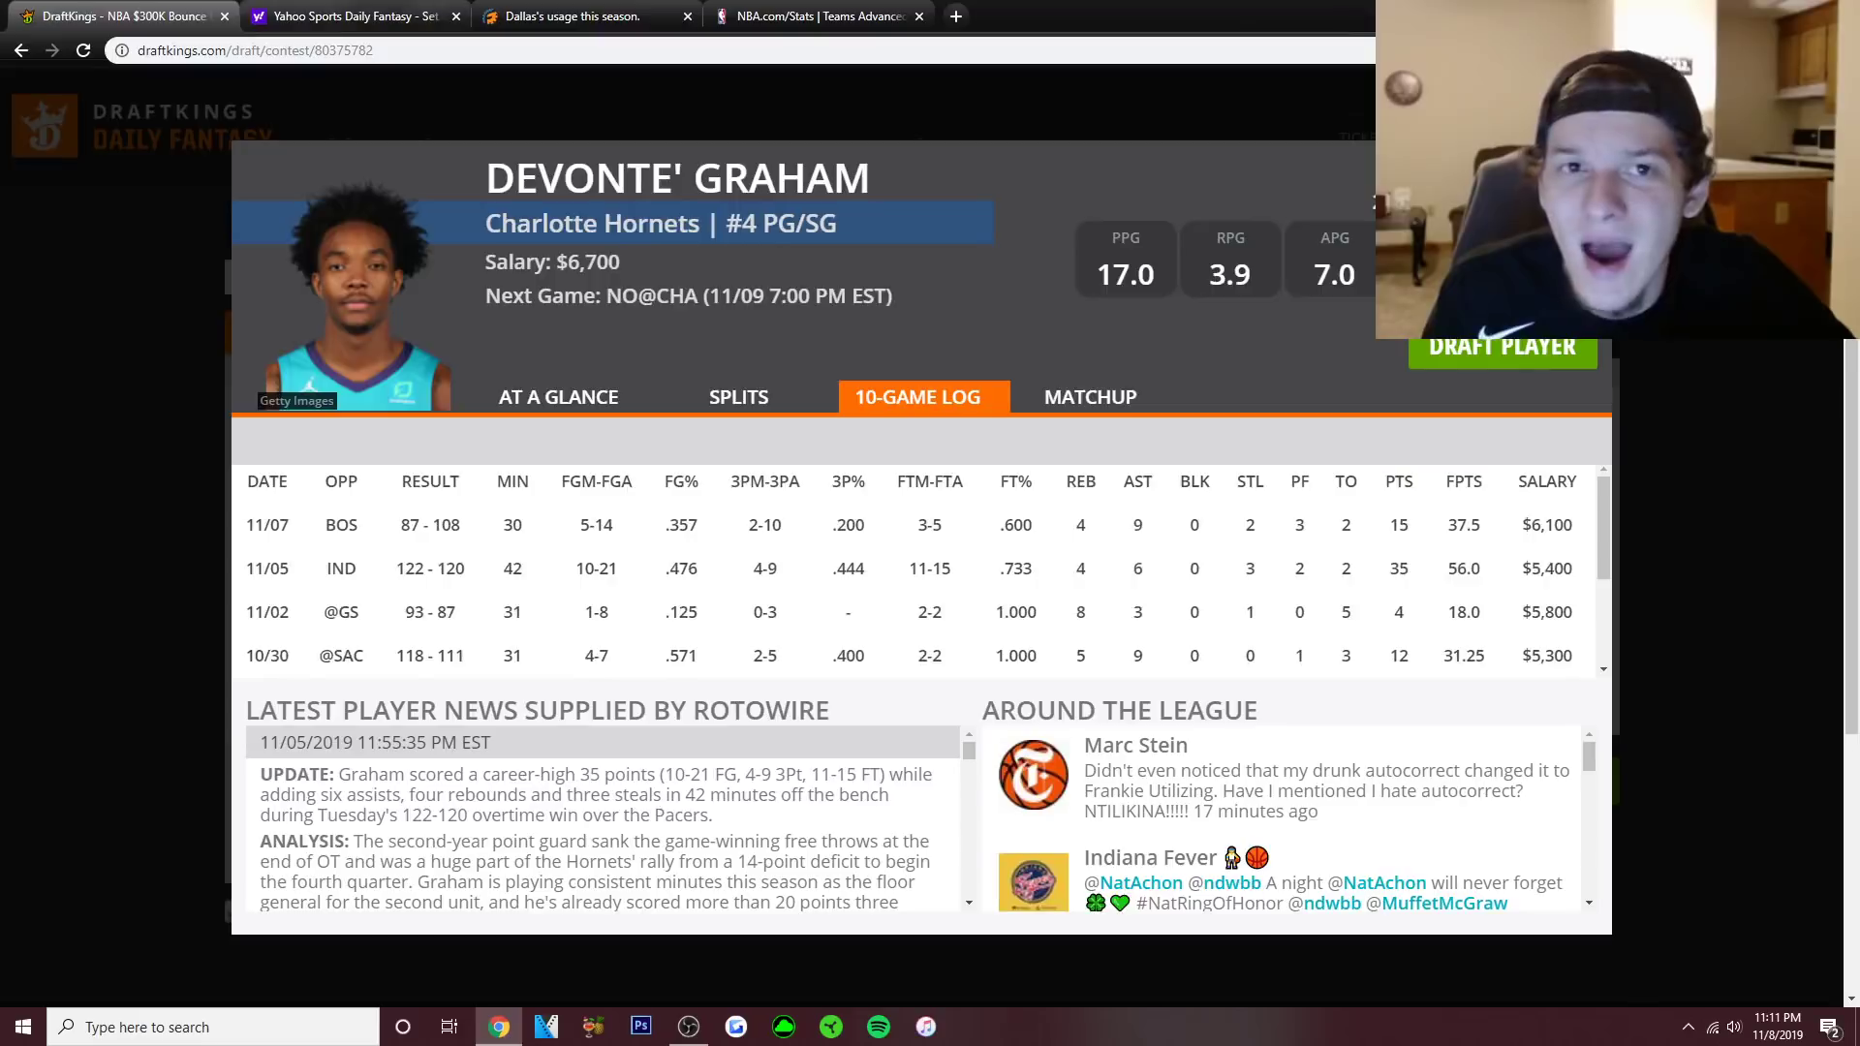
Add Devonte' Graham to the Yahoo Daily Fantasy lineup, and close his player card back on DraftKings.
left_click(354, 17)
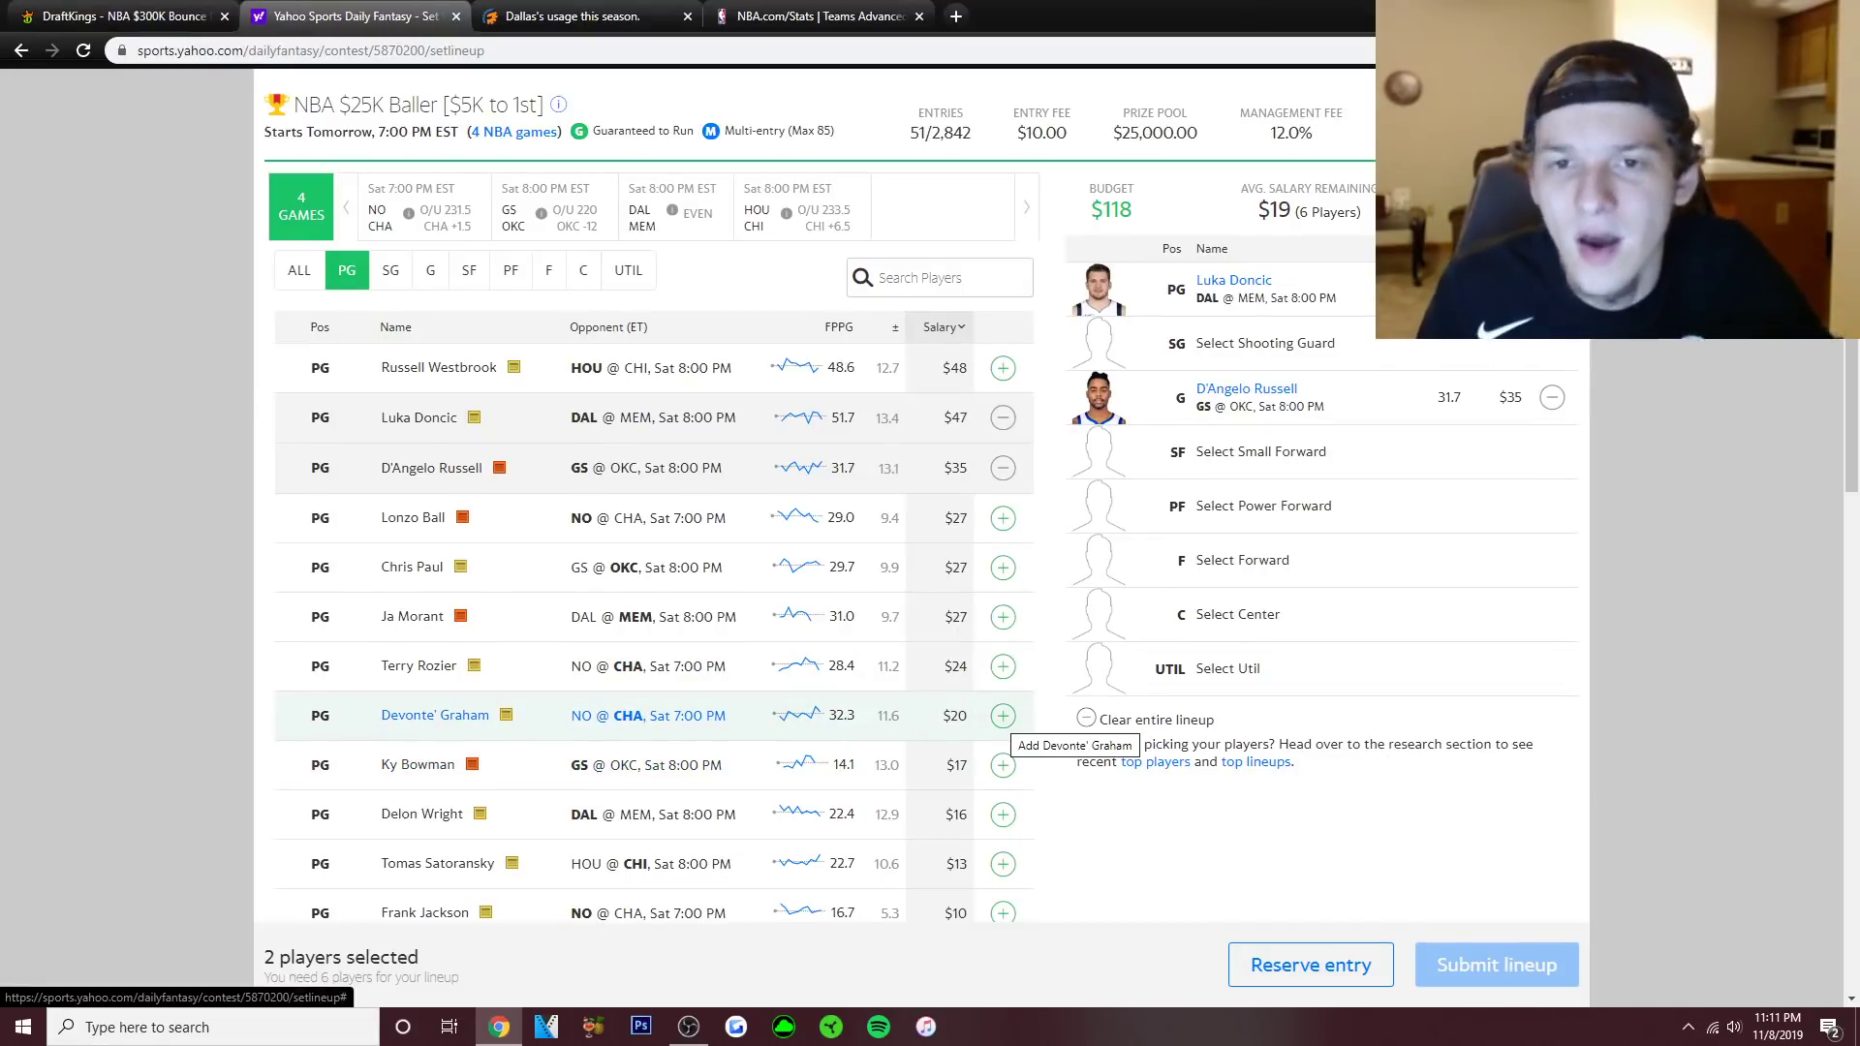
left_click(1003, 716)
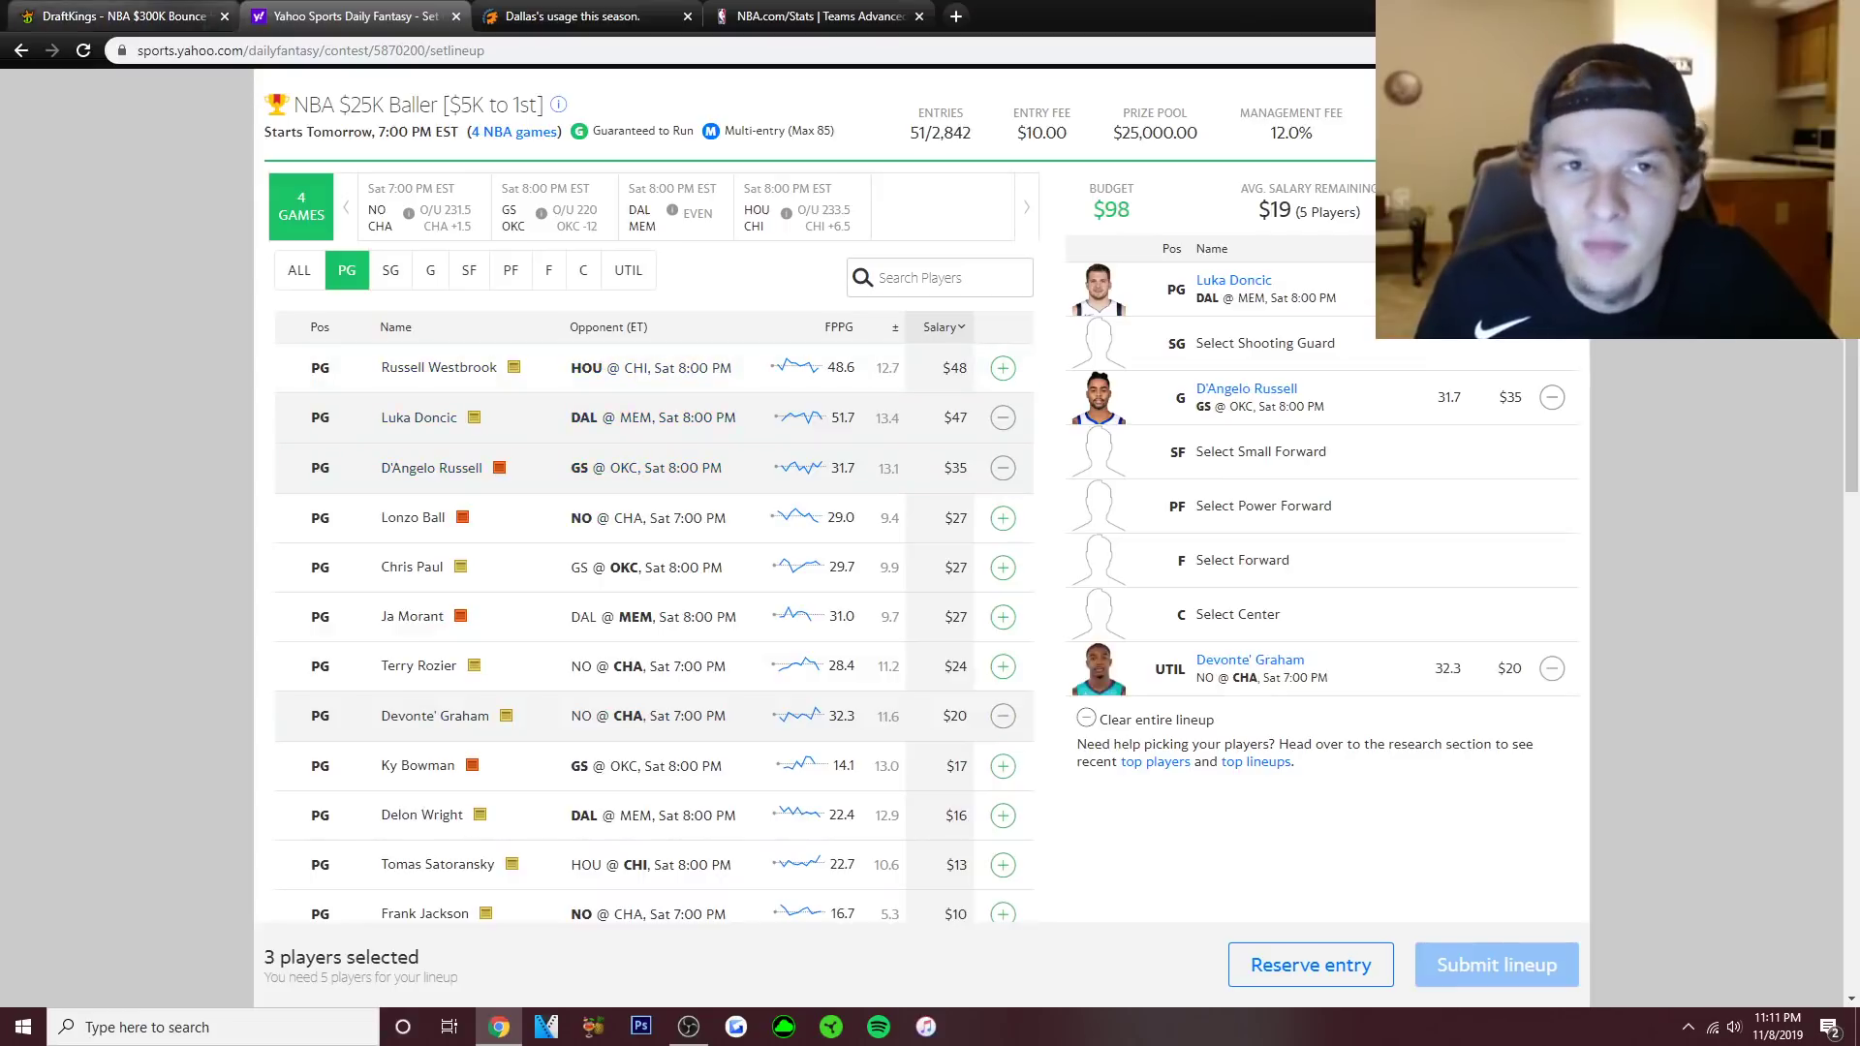
left_click(121, 16)
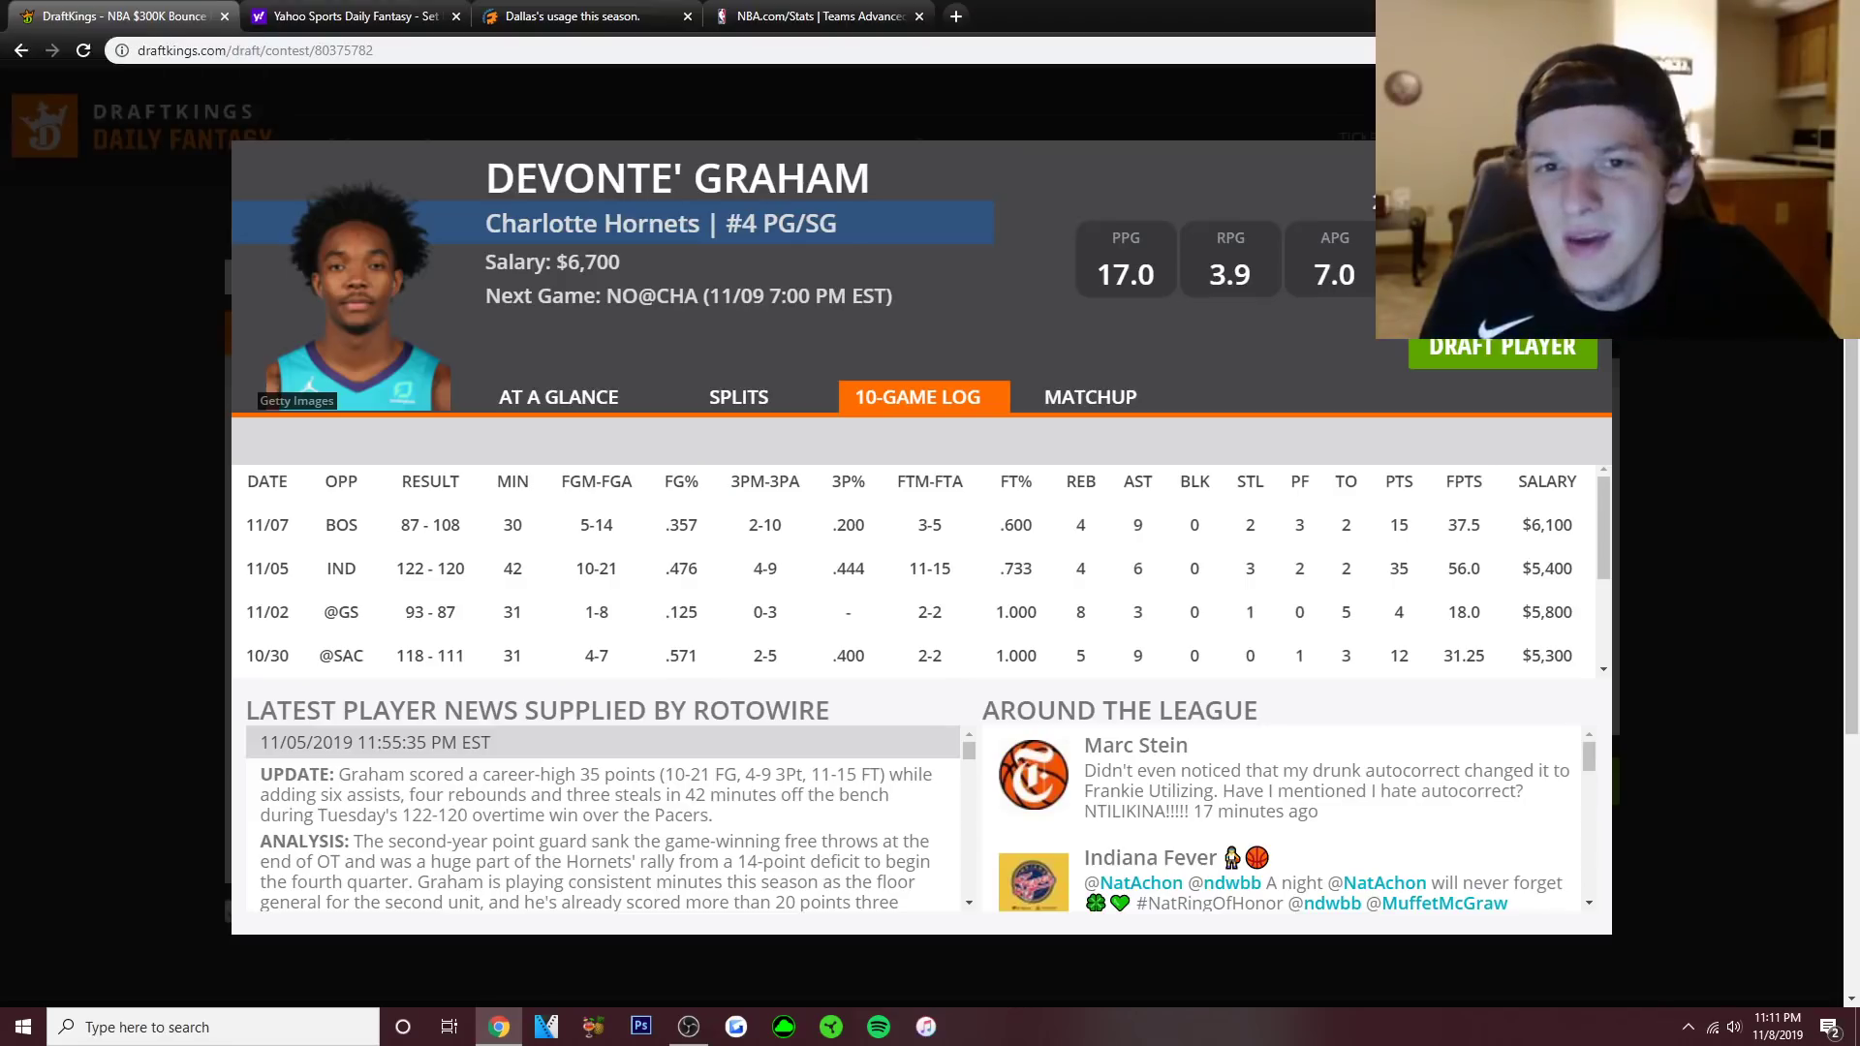
key("Escape")
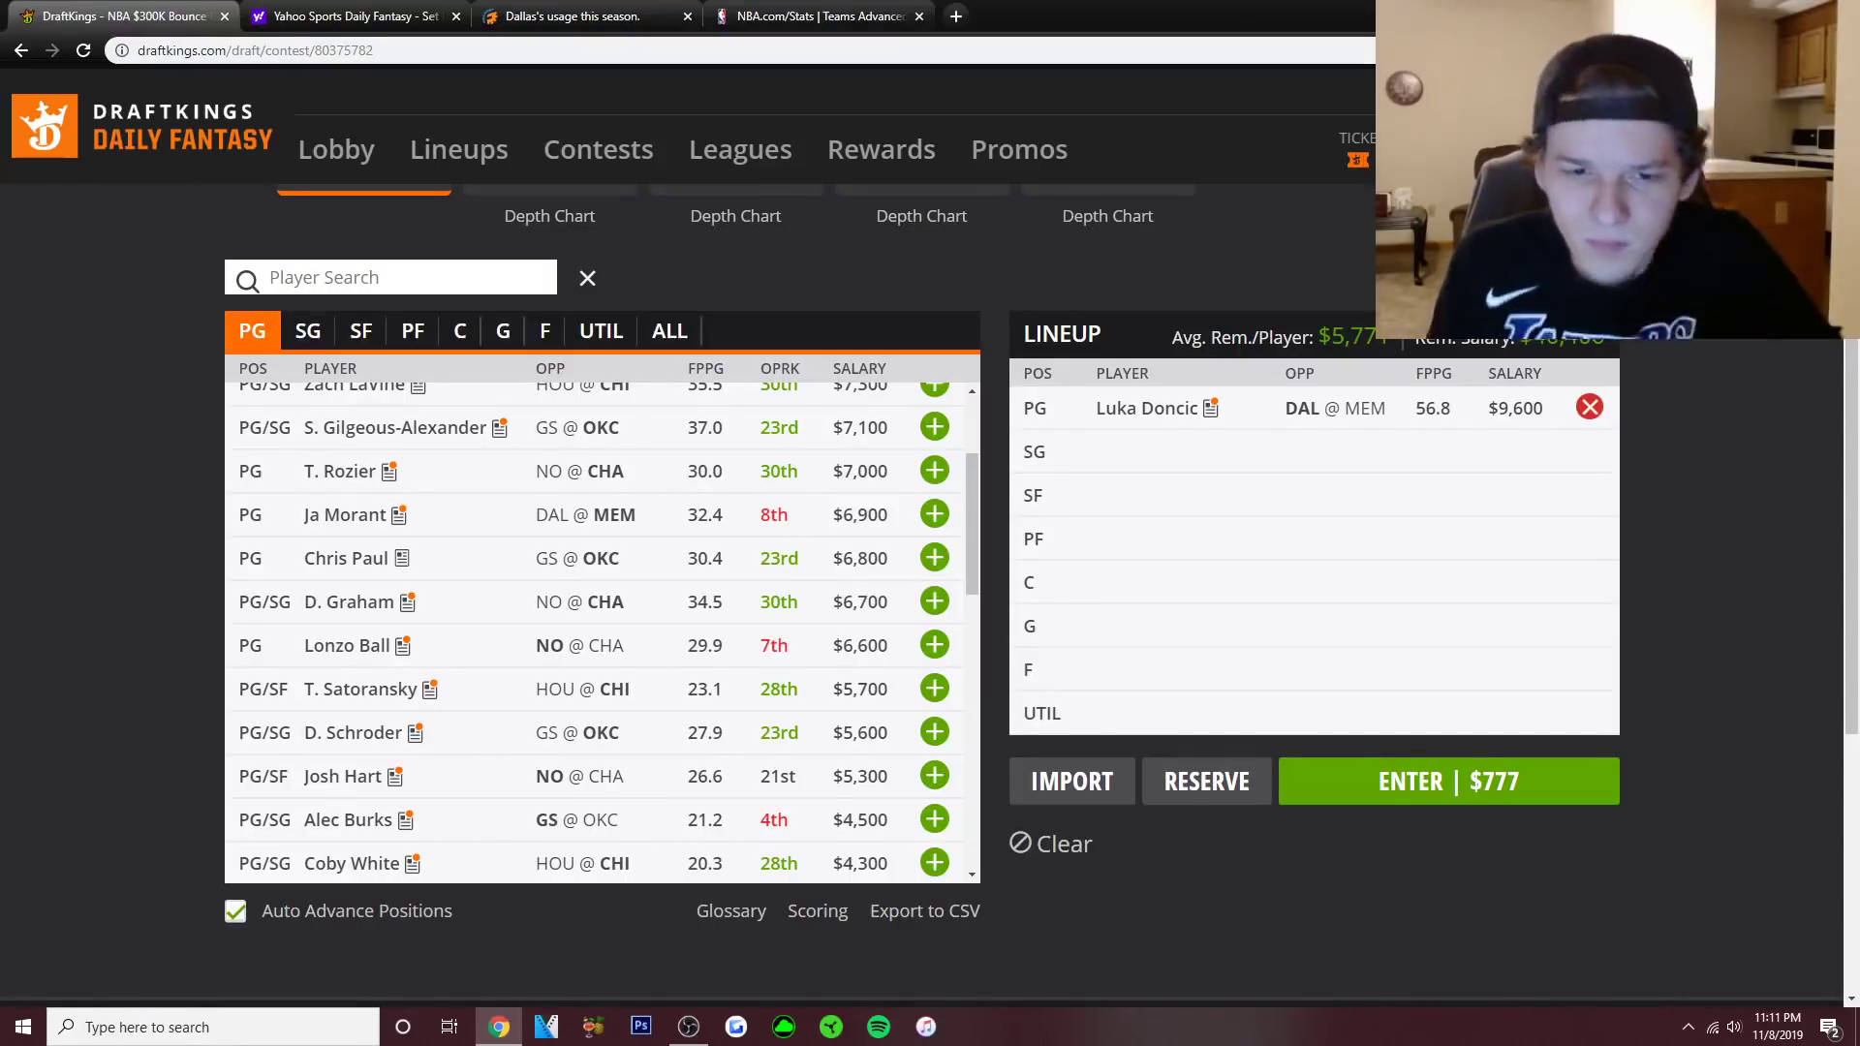
Review Dennis Schroder's full 10-game log on DraftKings and close his player card.
scroll(600, 630, "down", 1)
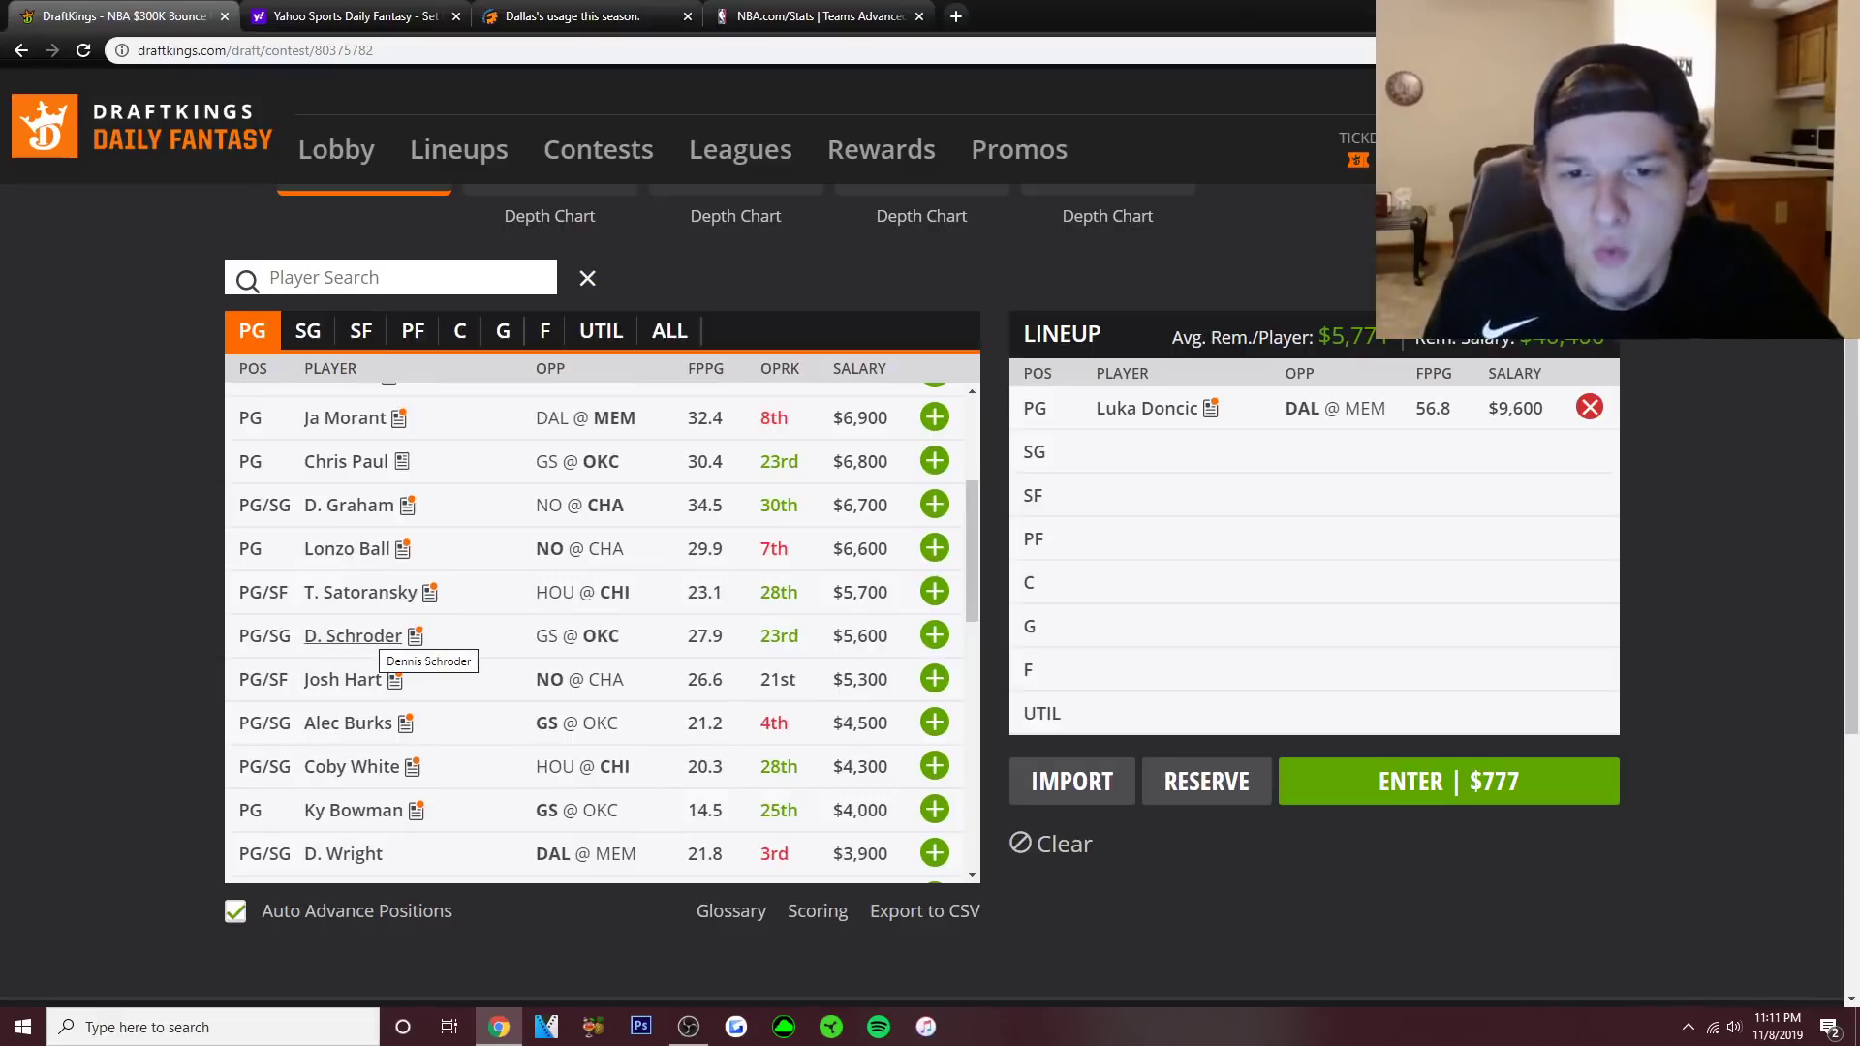
left_click(368, 635)
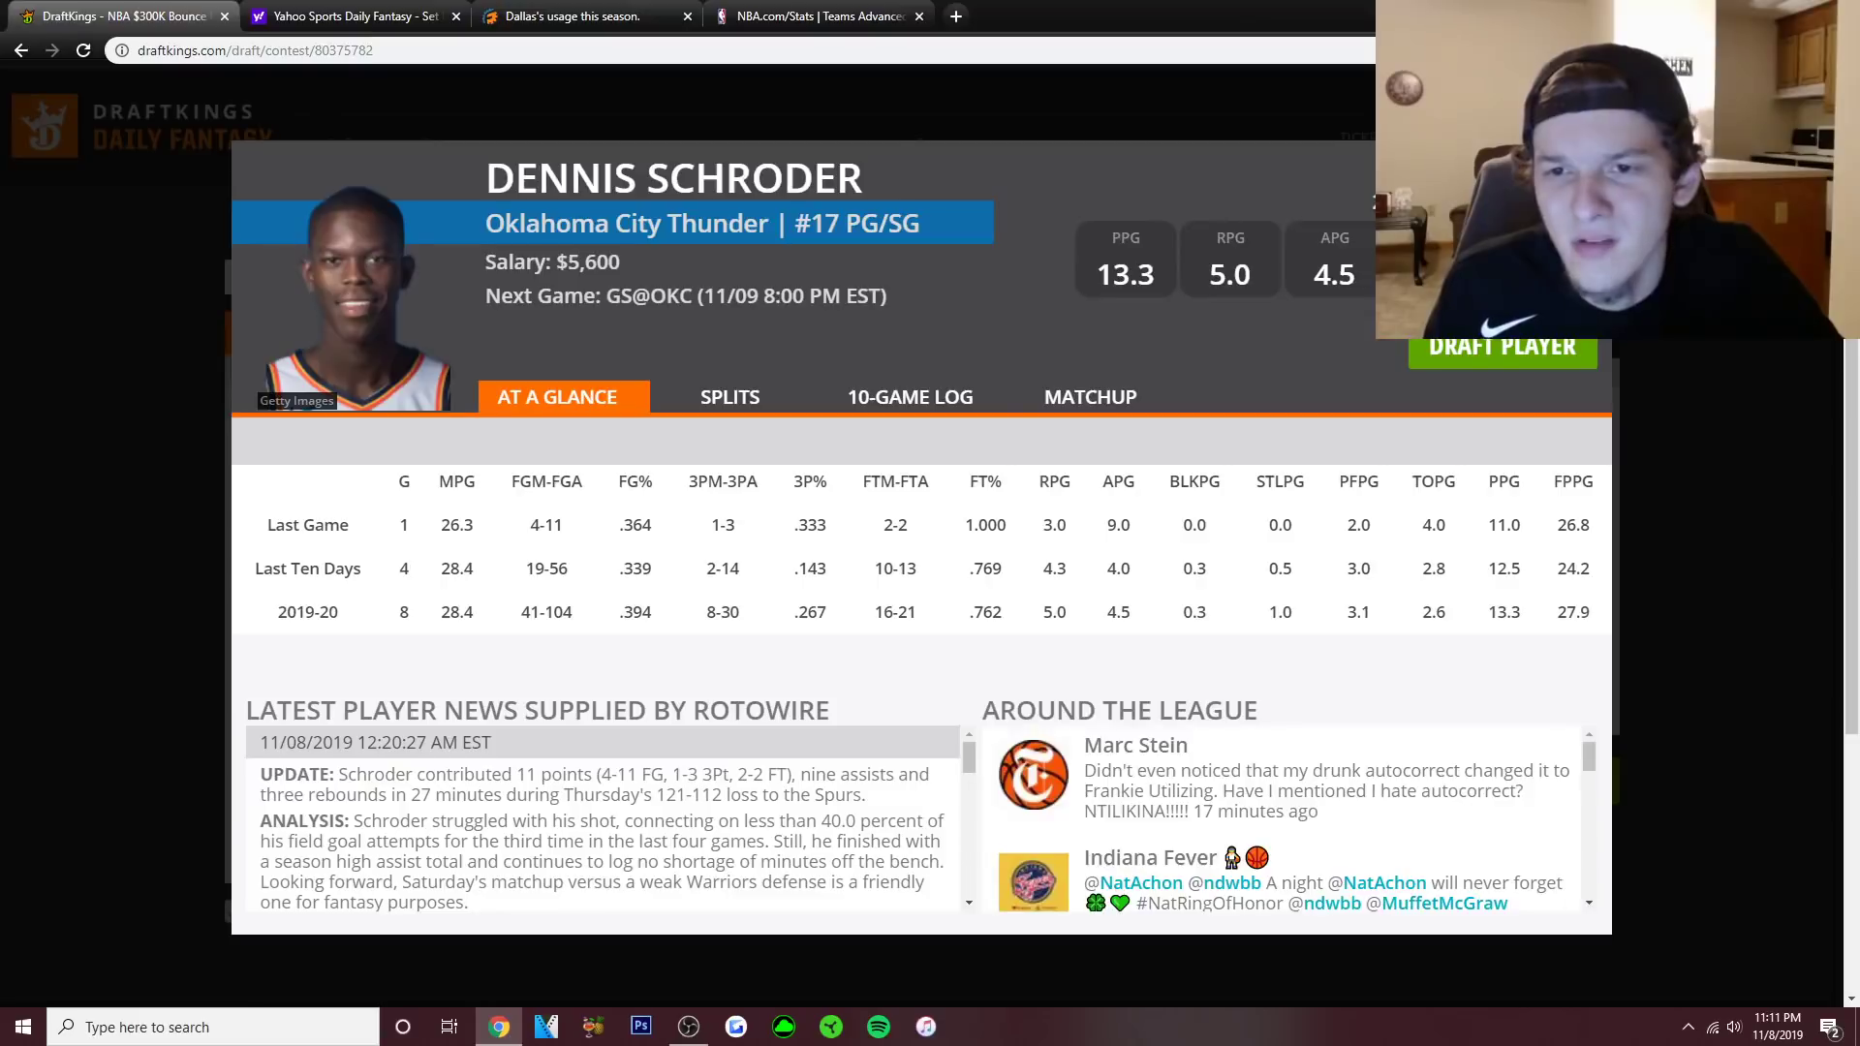
left_click(911, 397)
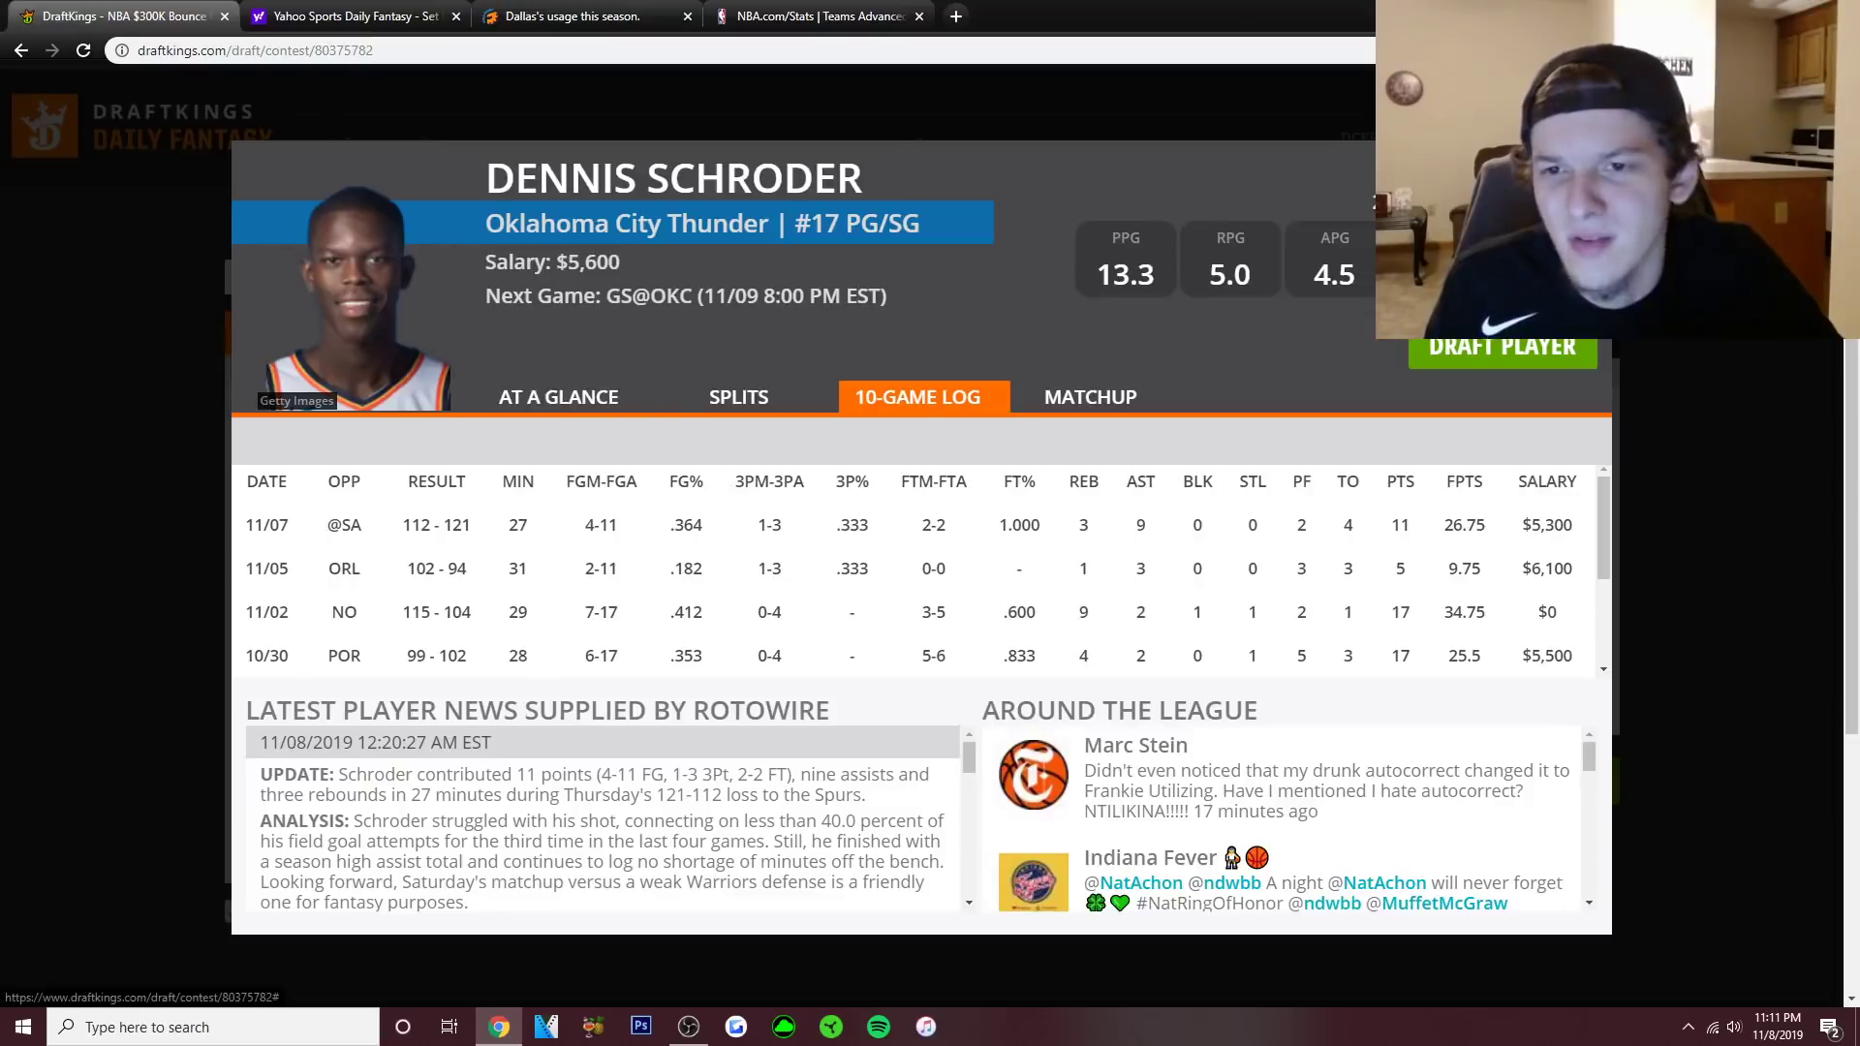
scroll(920, 571, "down", 2)
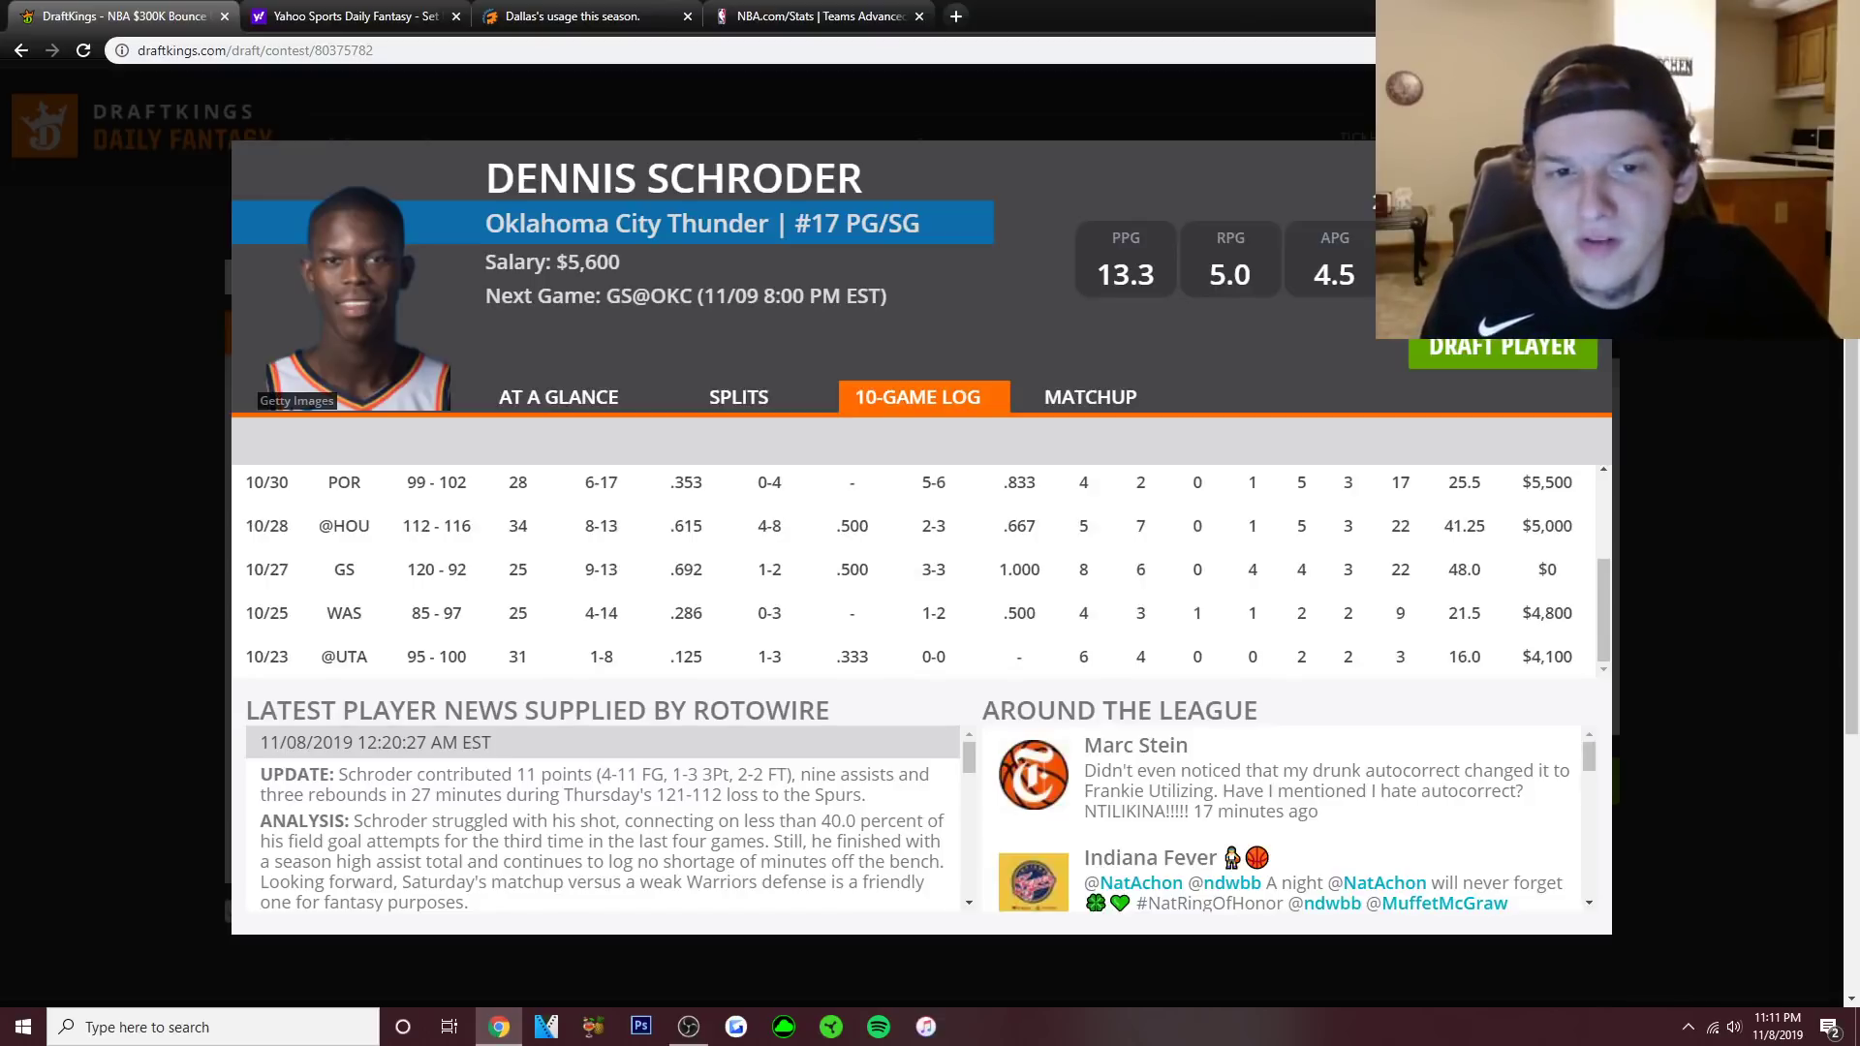
scroll(920, 571, "up", 3)
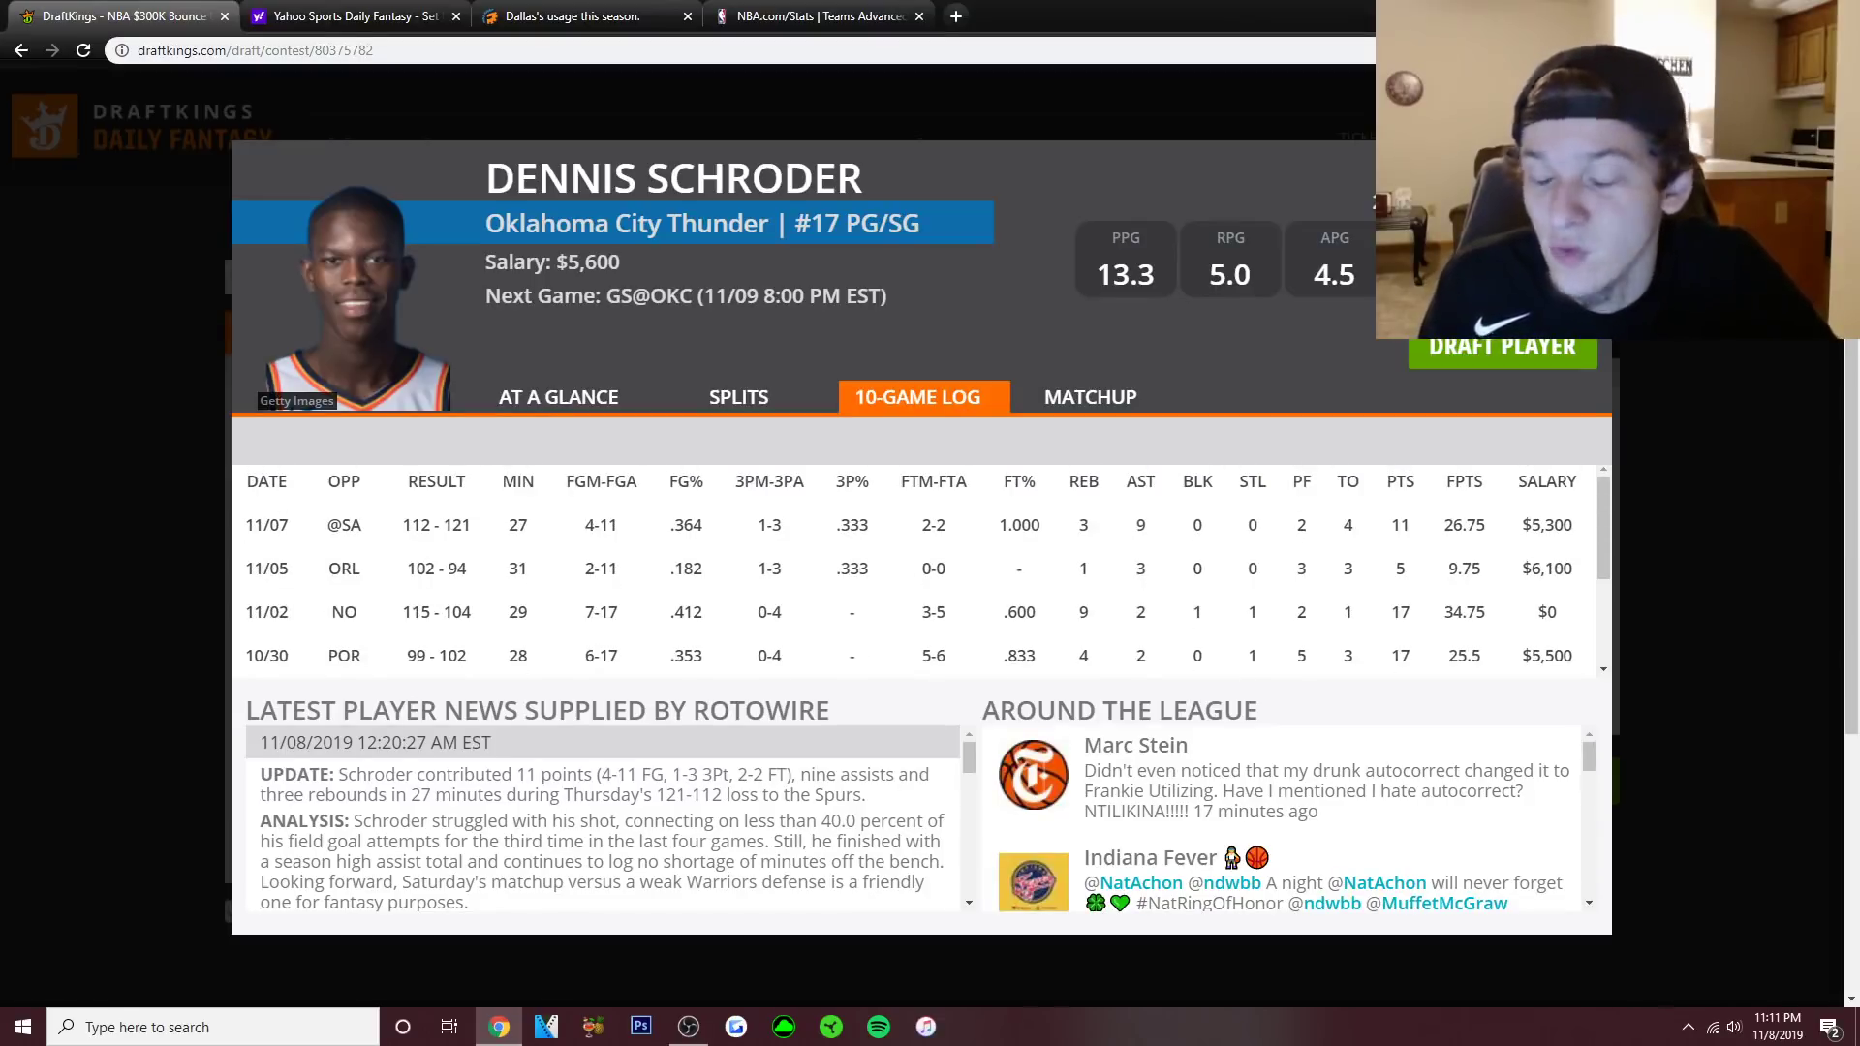
key("Escape")
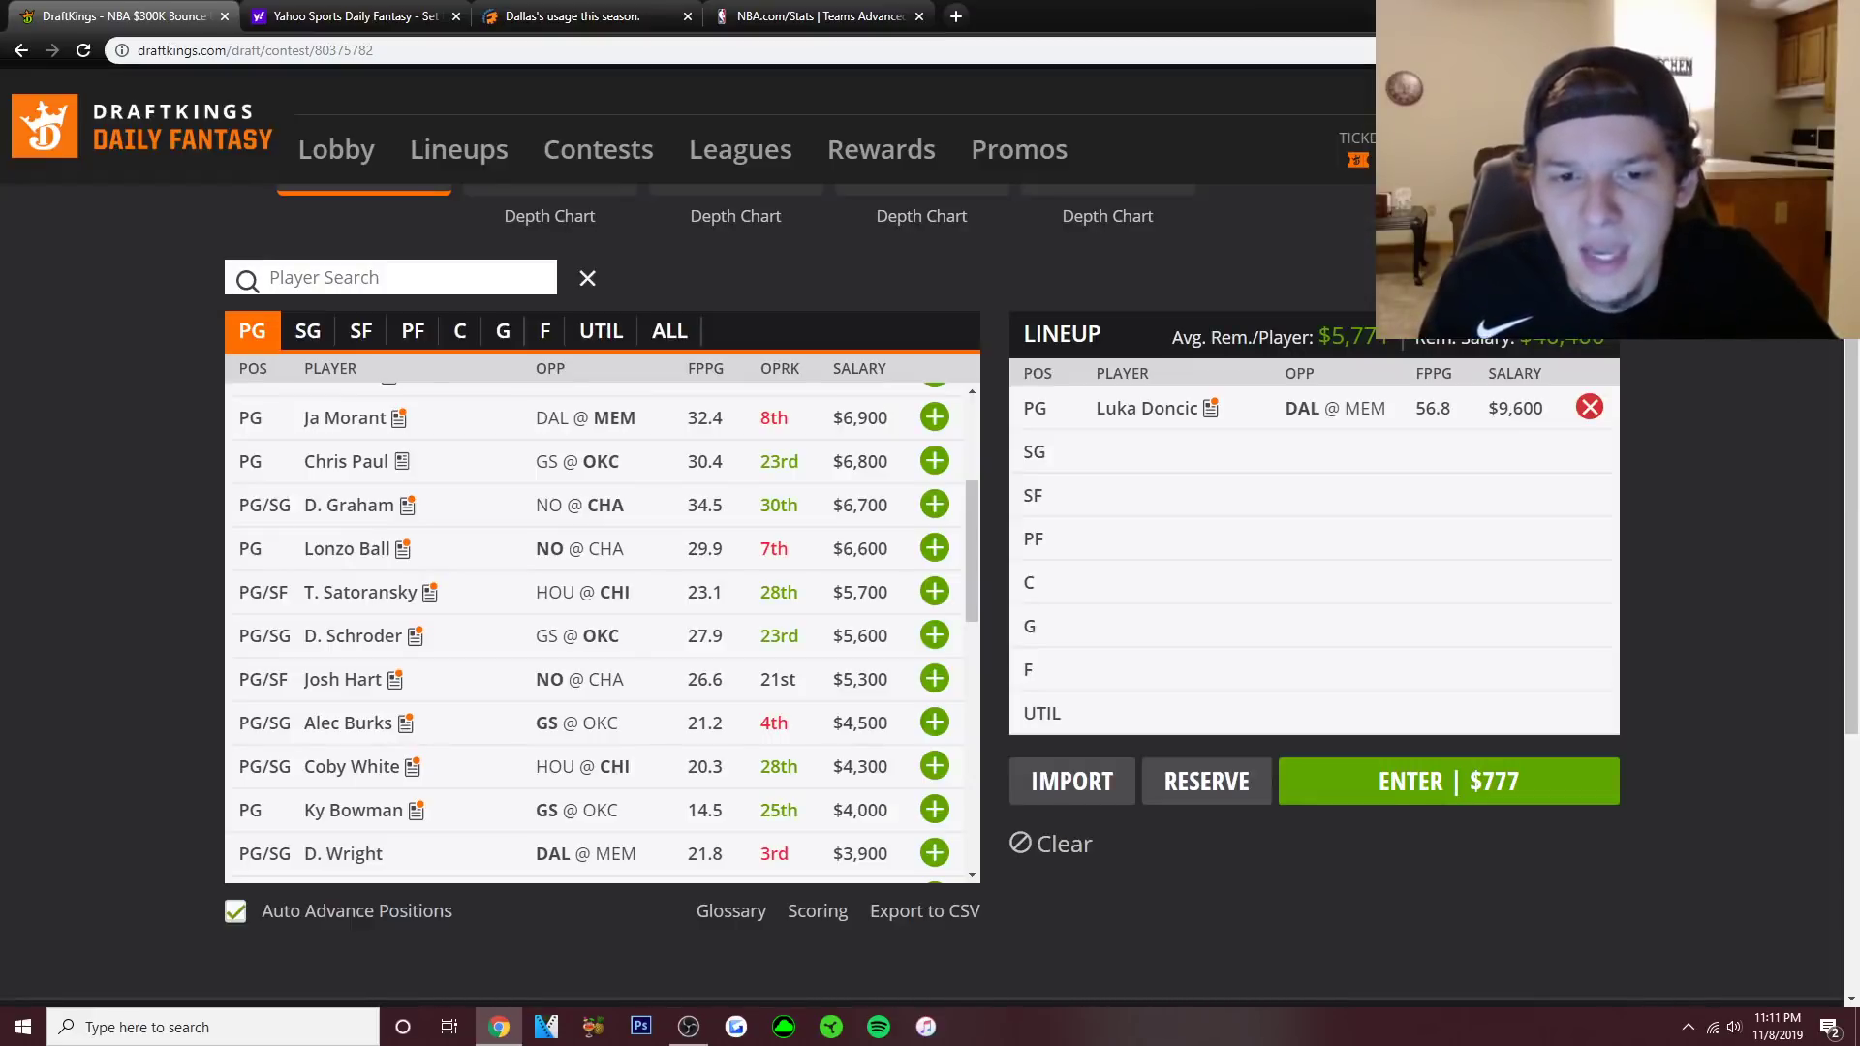
Review Alec Burks's 10-game log, close his card, and look over the cheaper point guards.
scroll(360, 628, "down", 1)
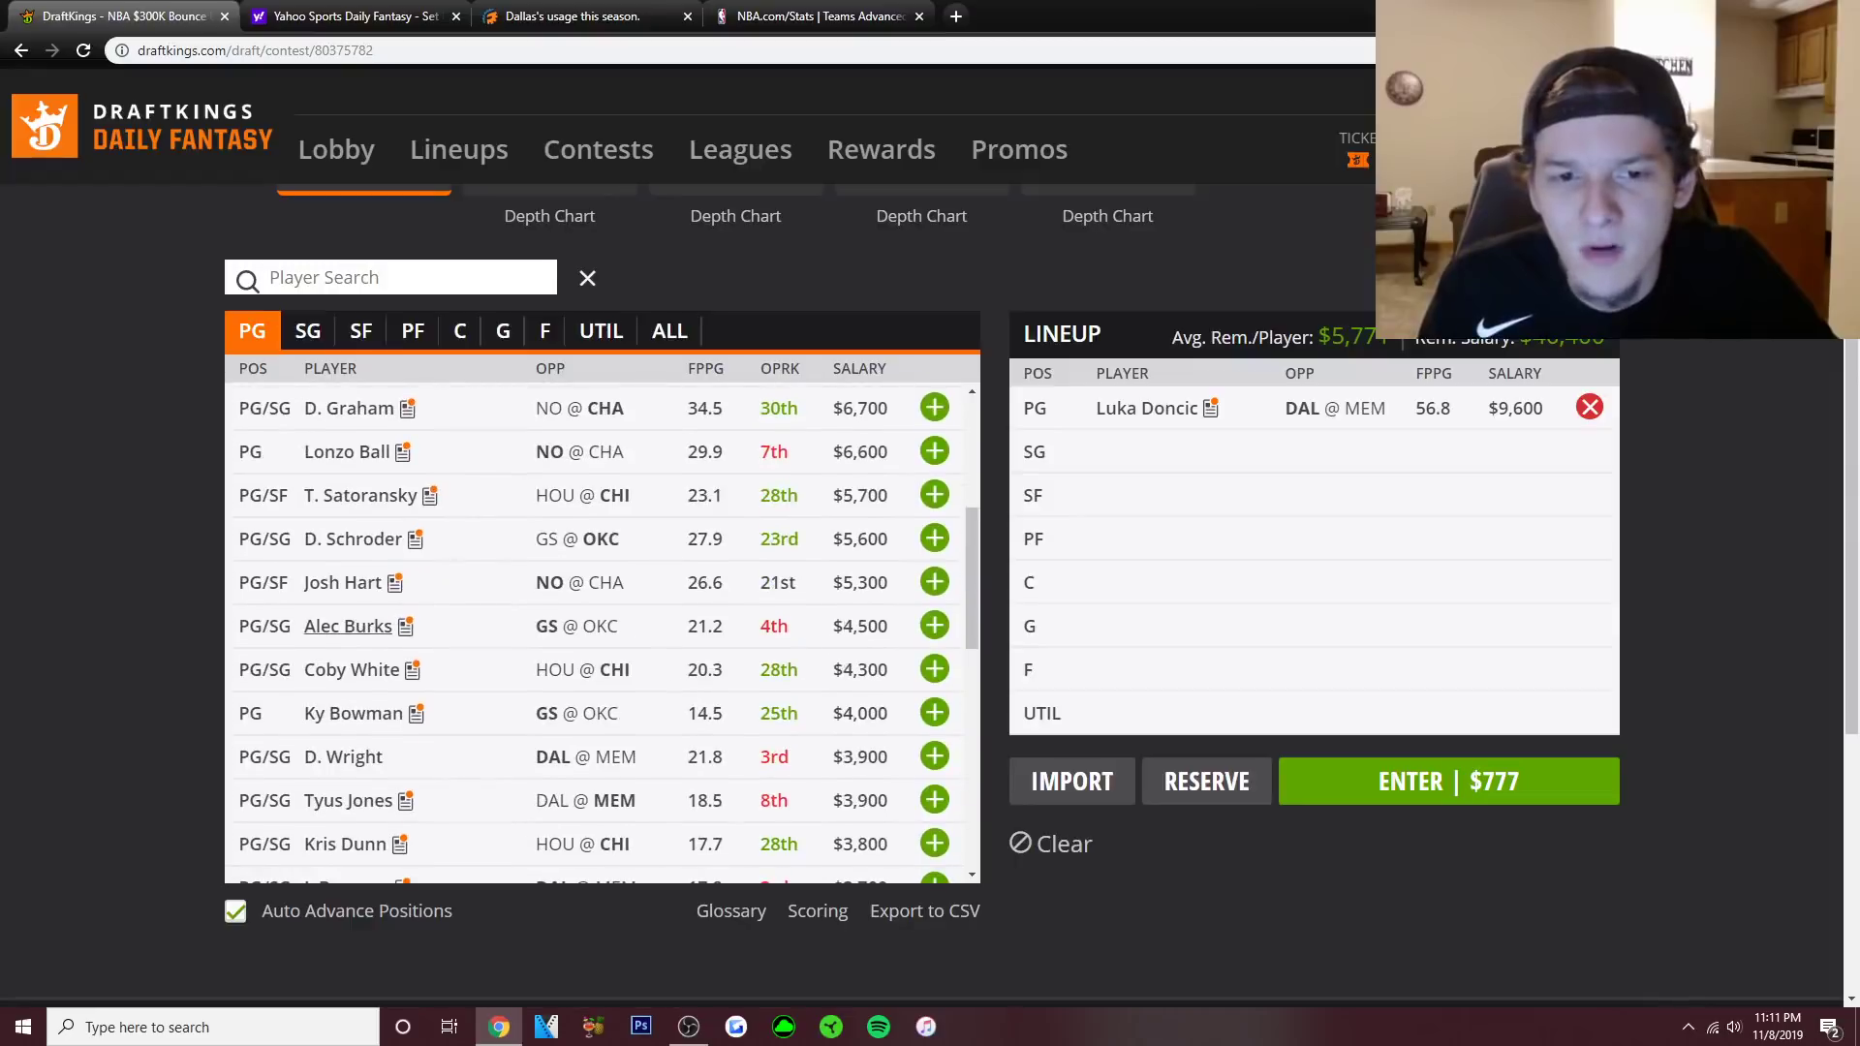
left_click(360, 627)
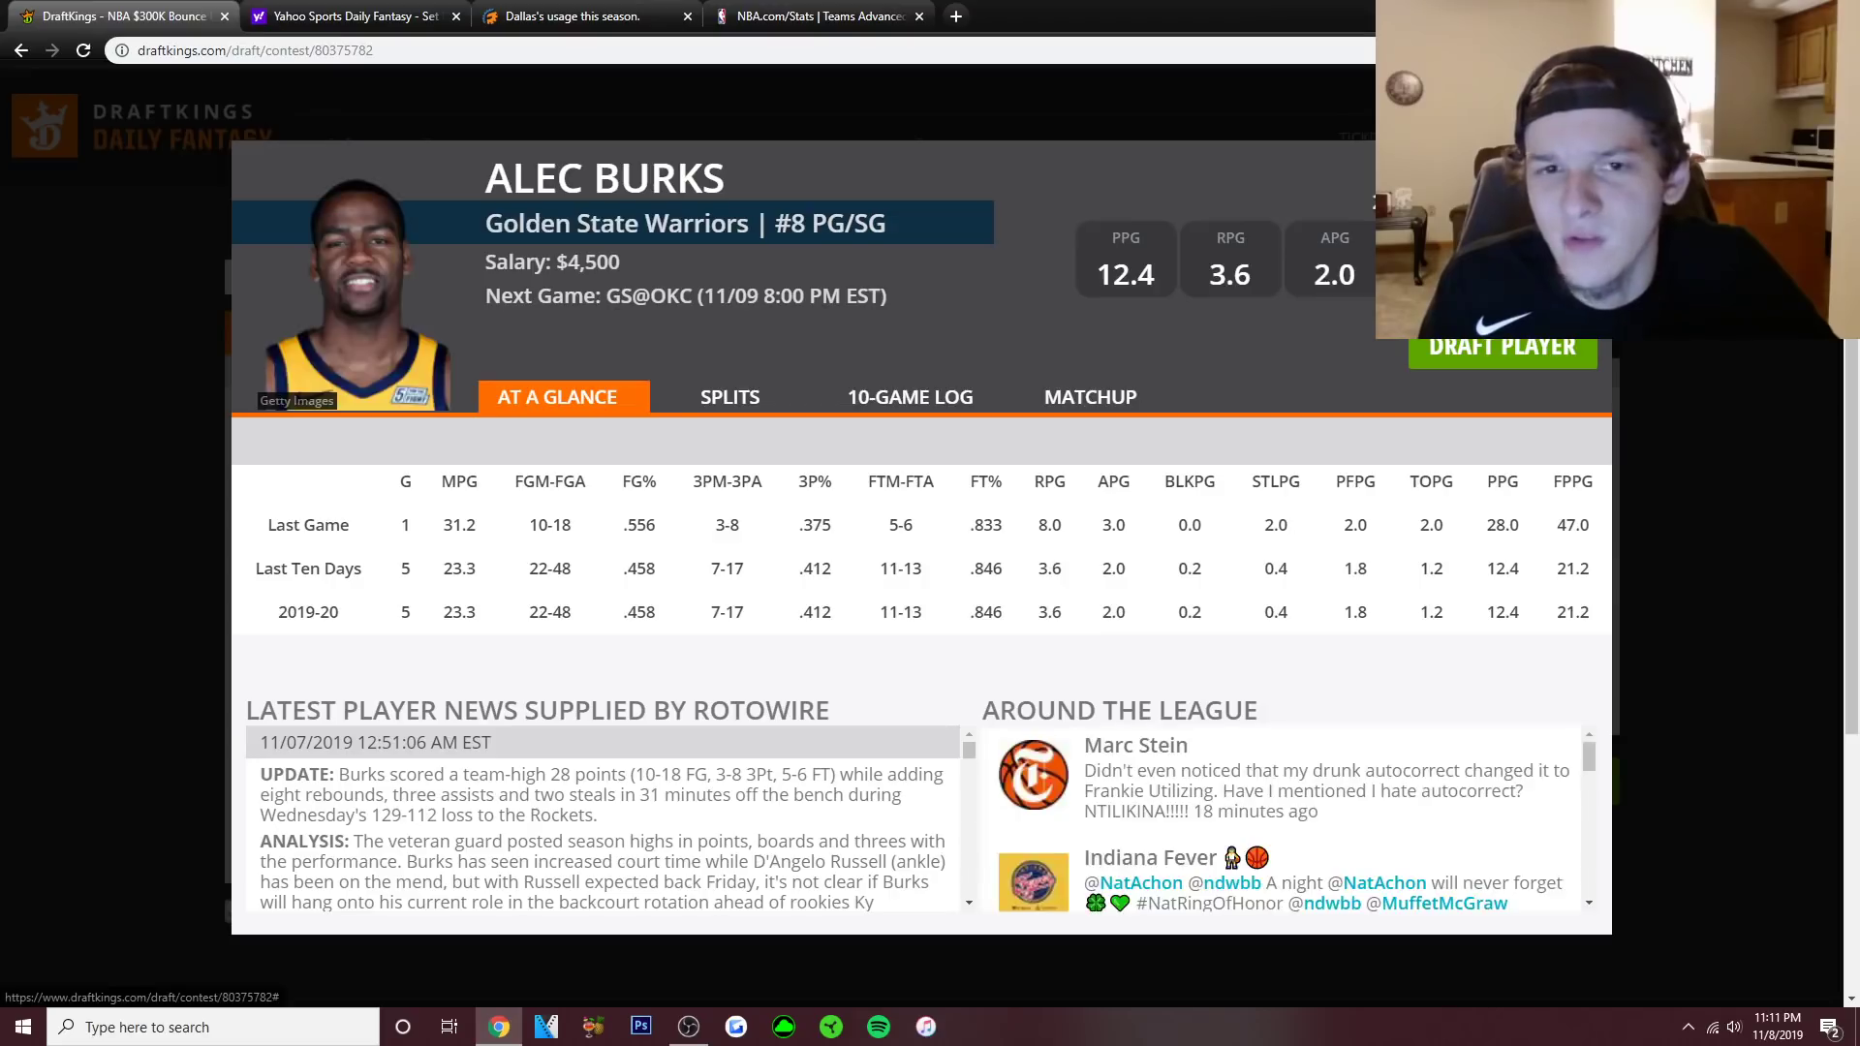
left_click(918, 397)
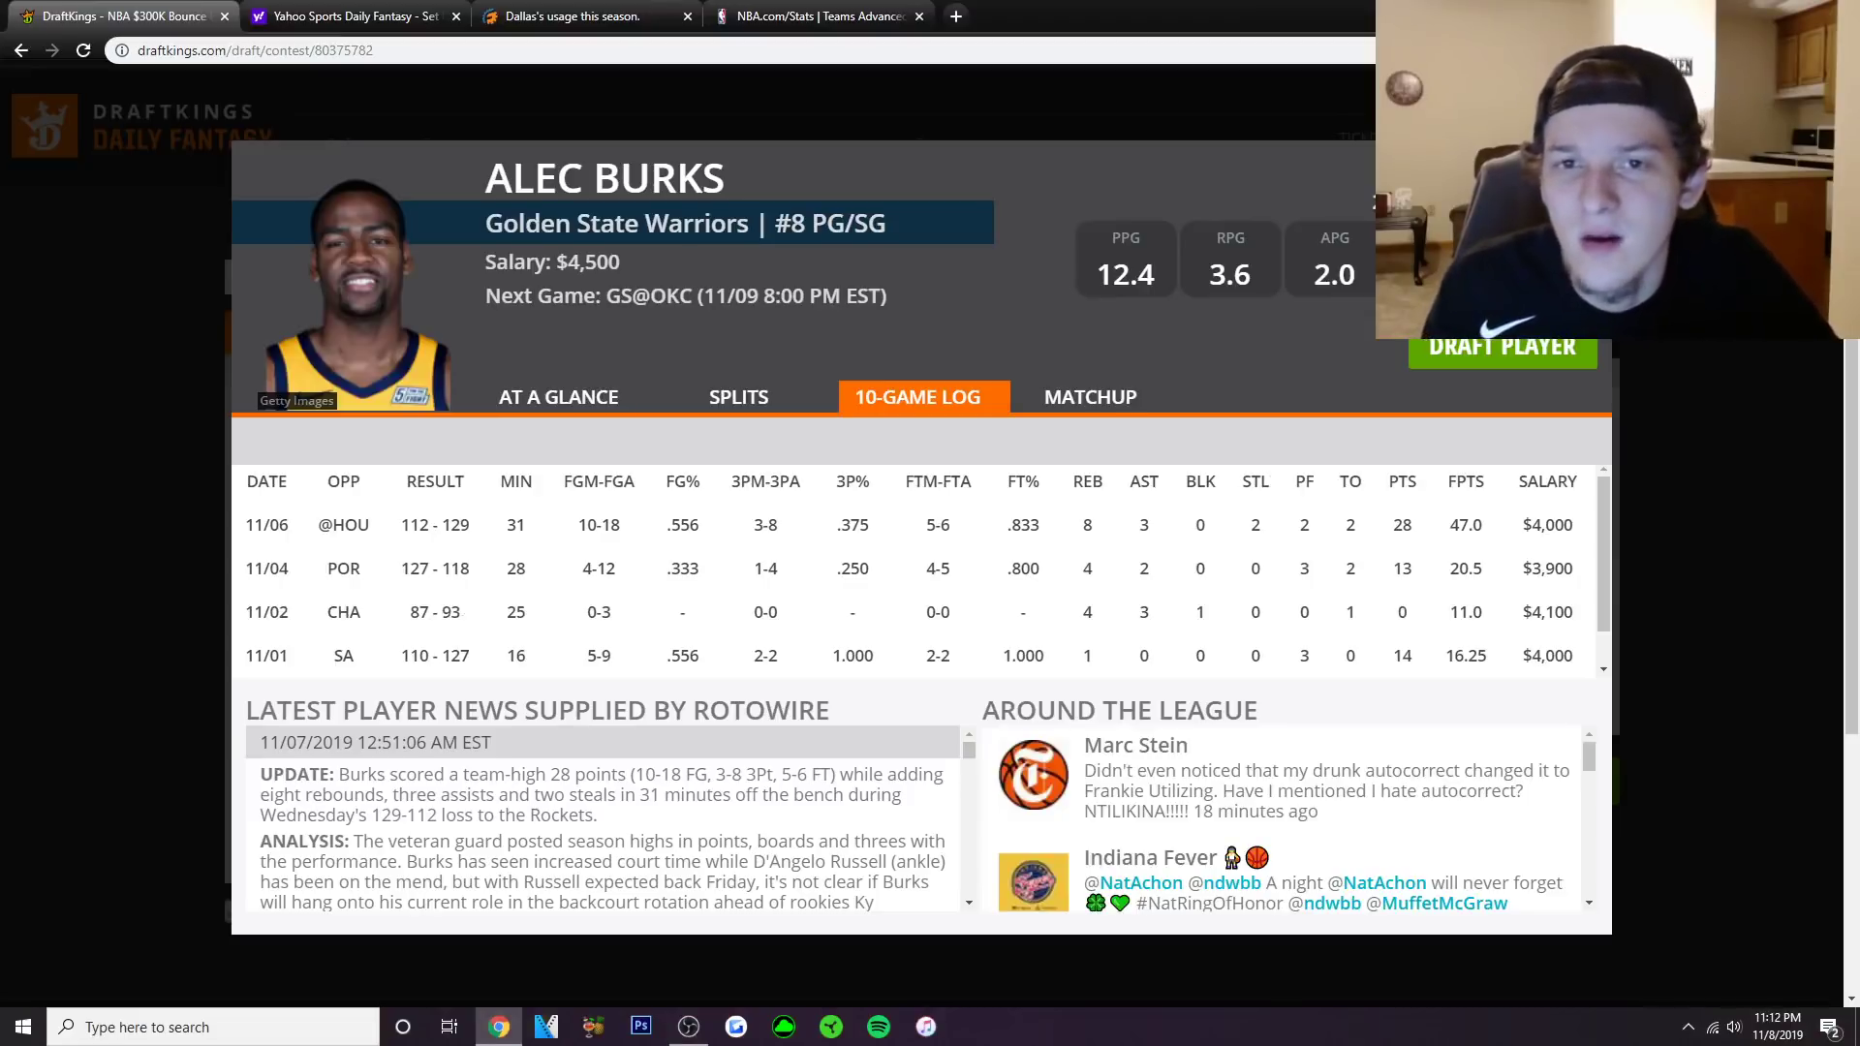
key("Escape")
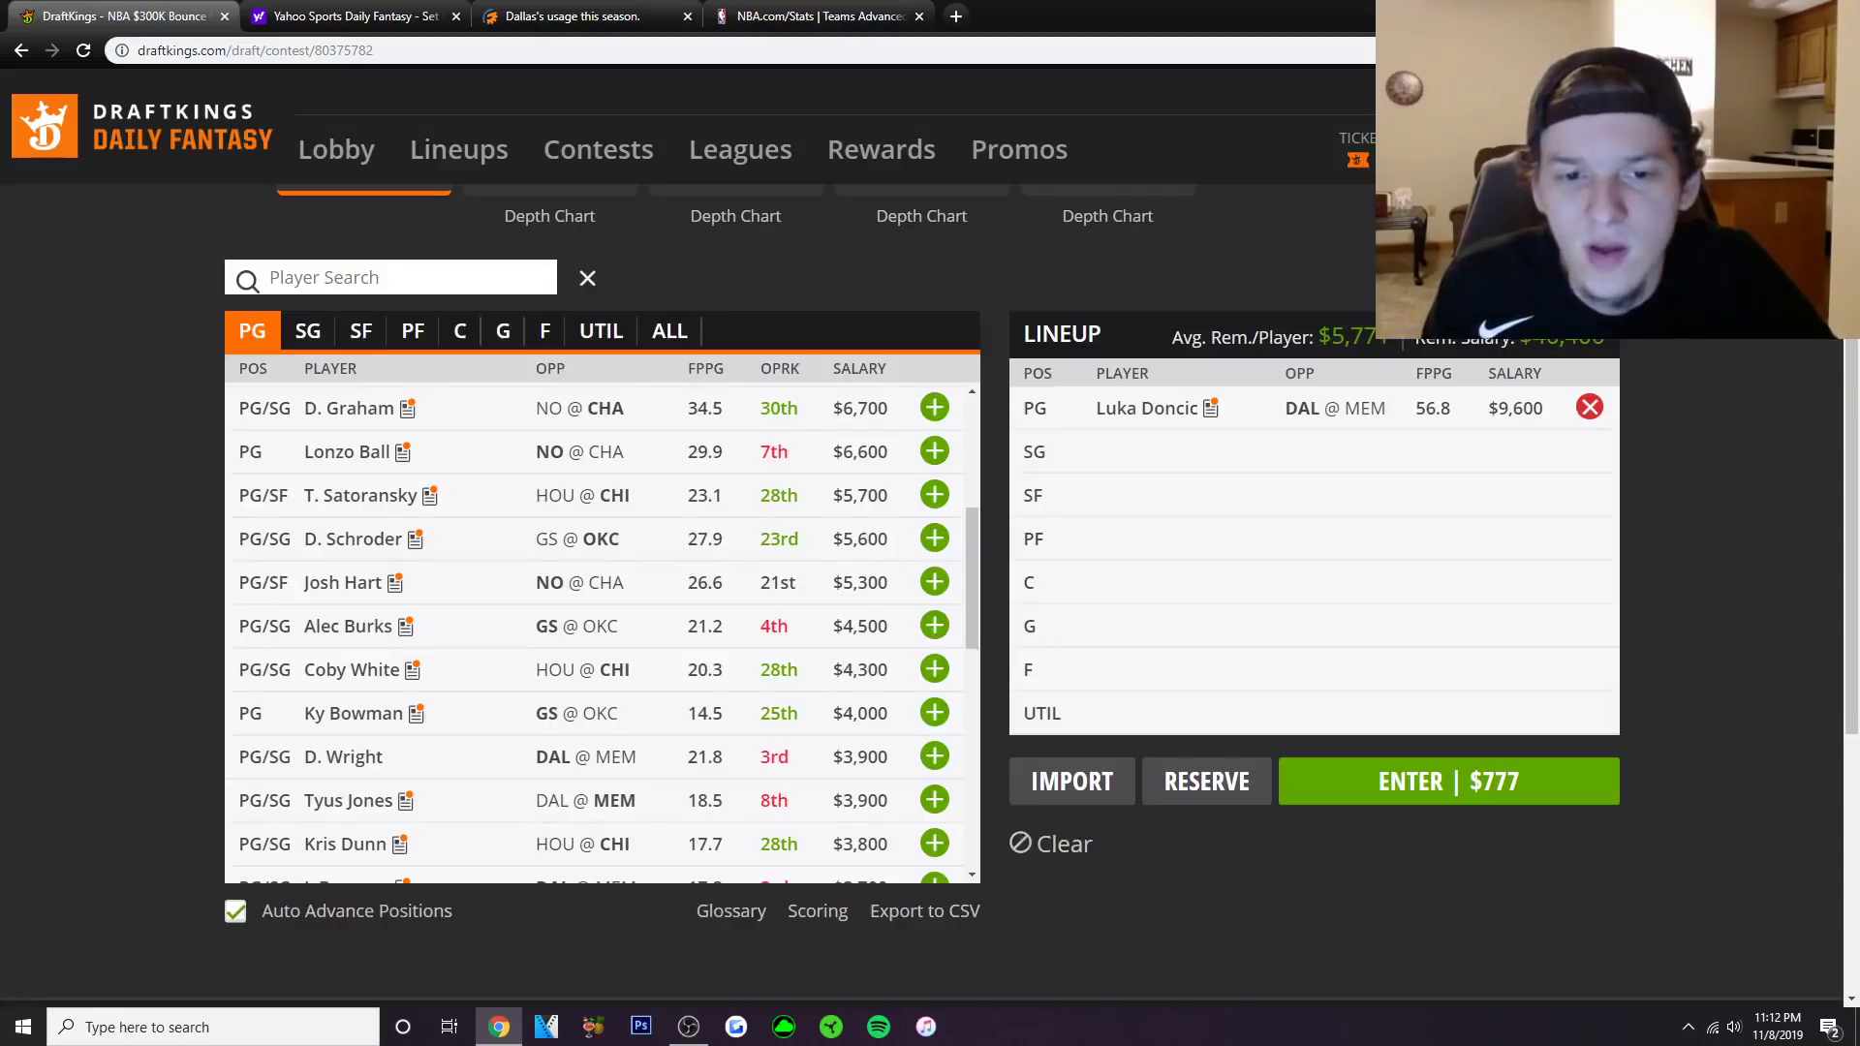
scroll(608, 630, "down", 5)
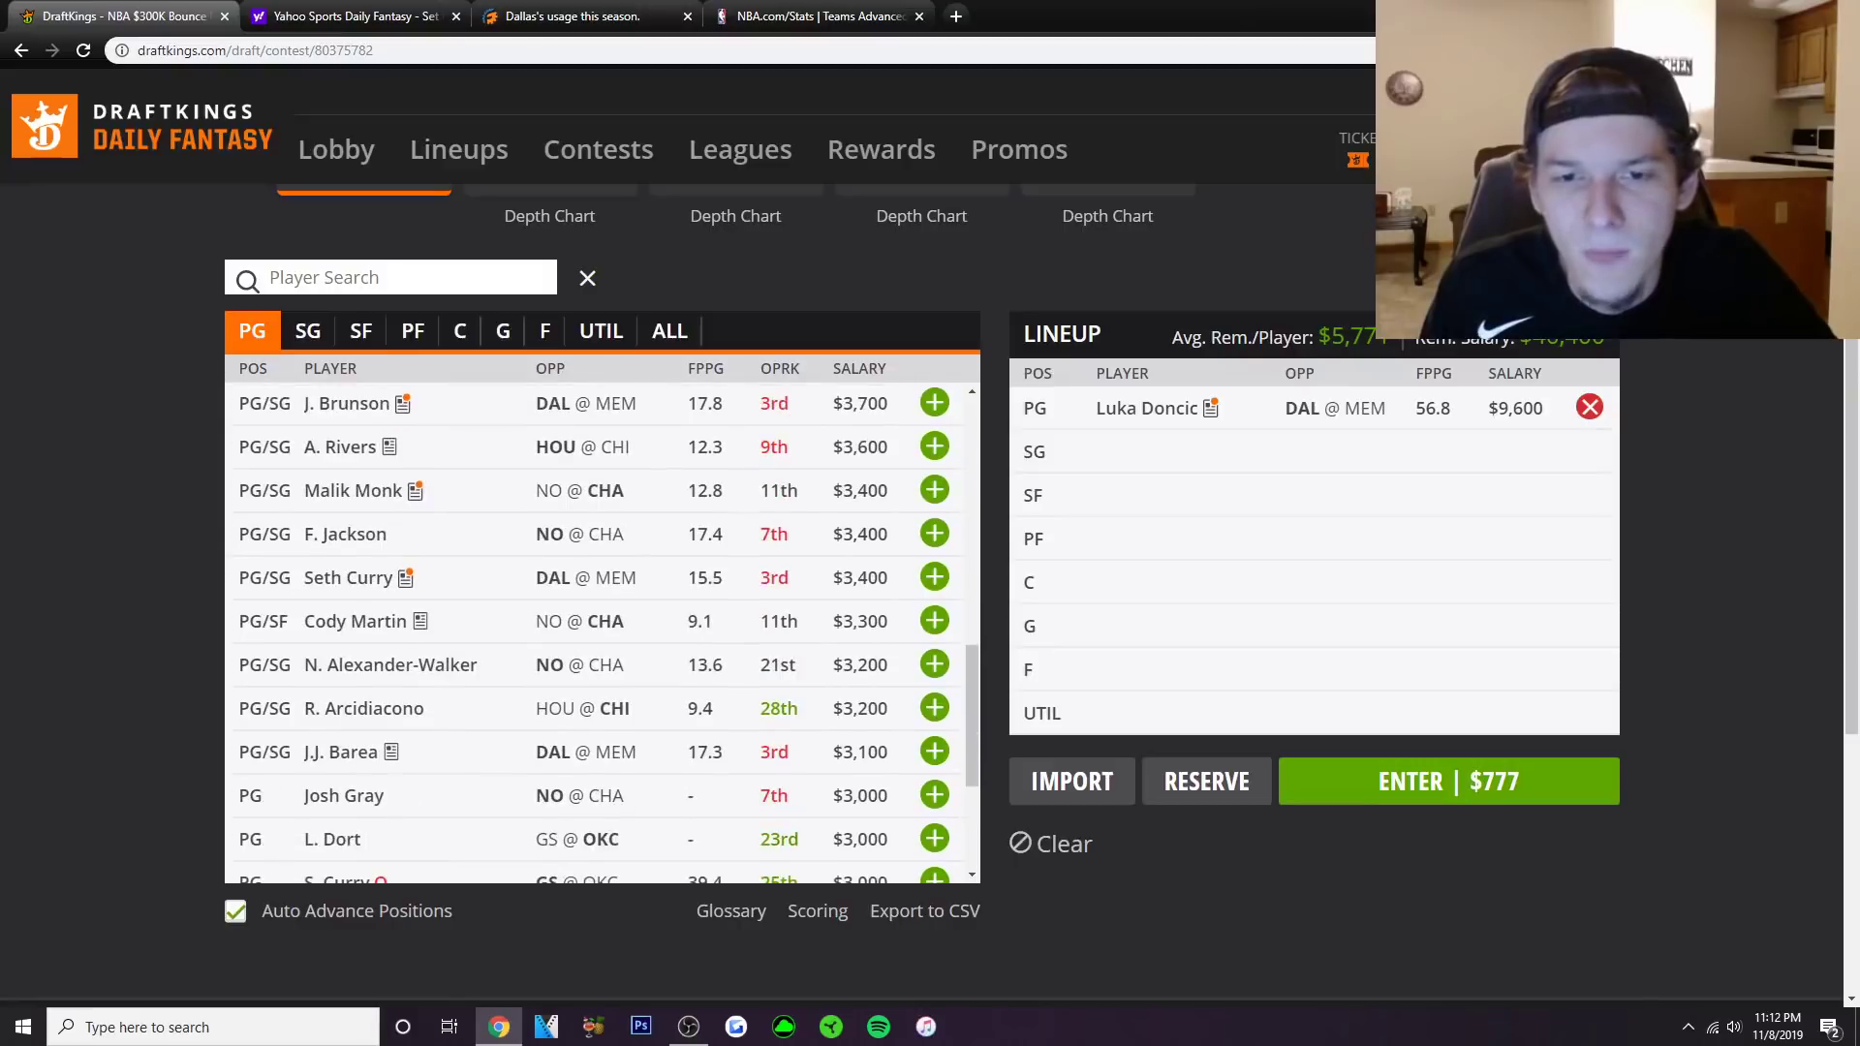
scroll(608, 629, "up", 10)
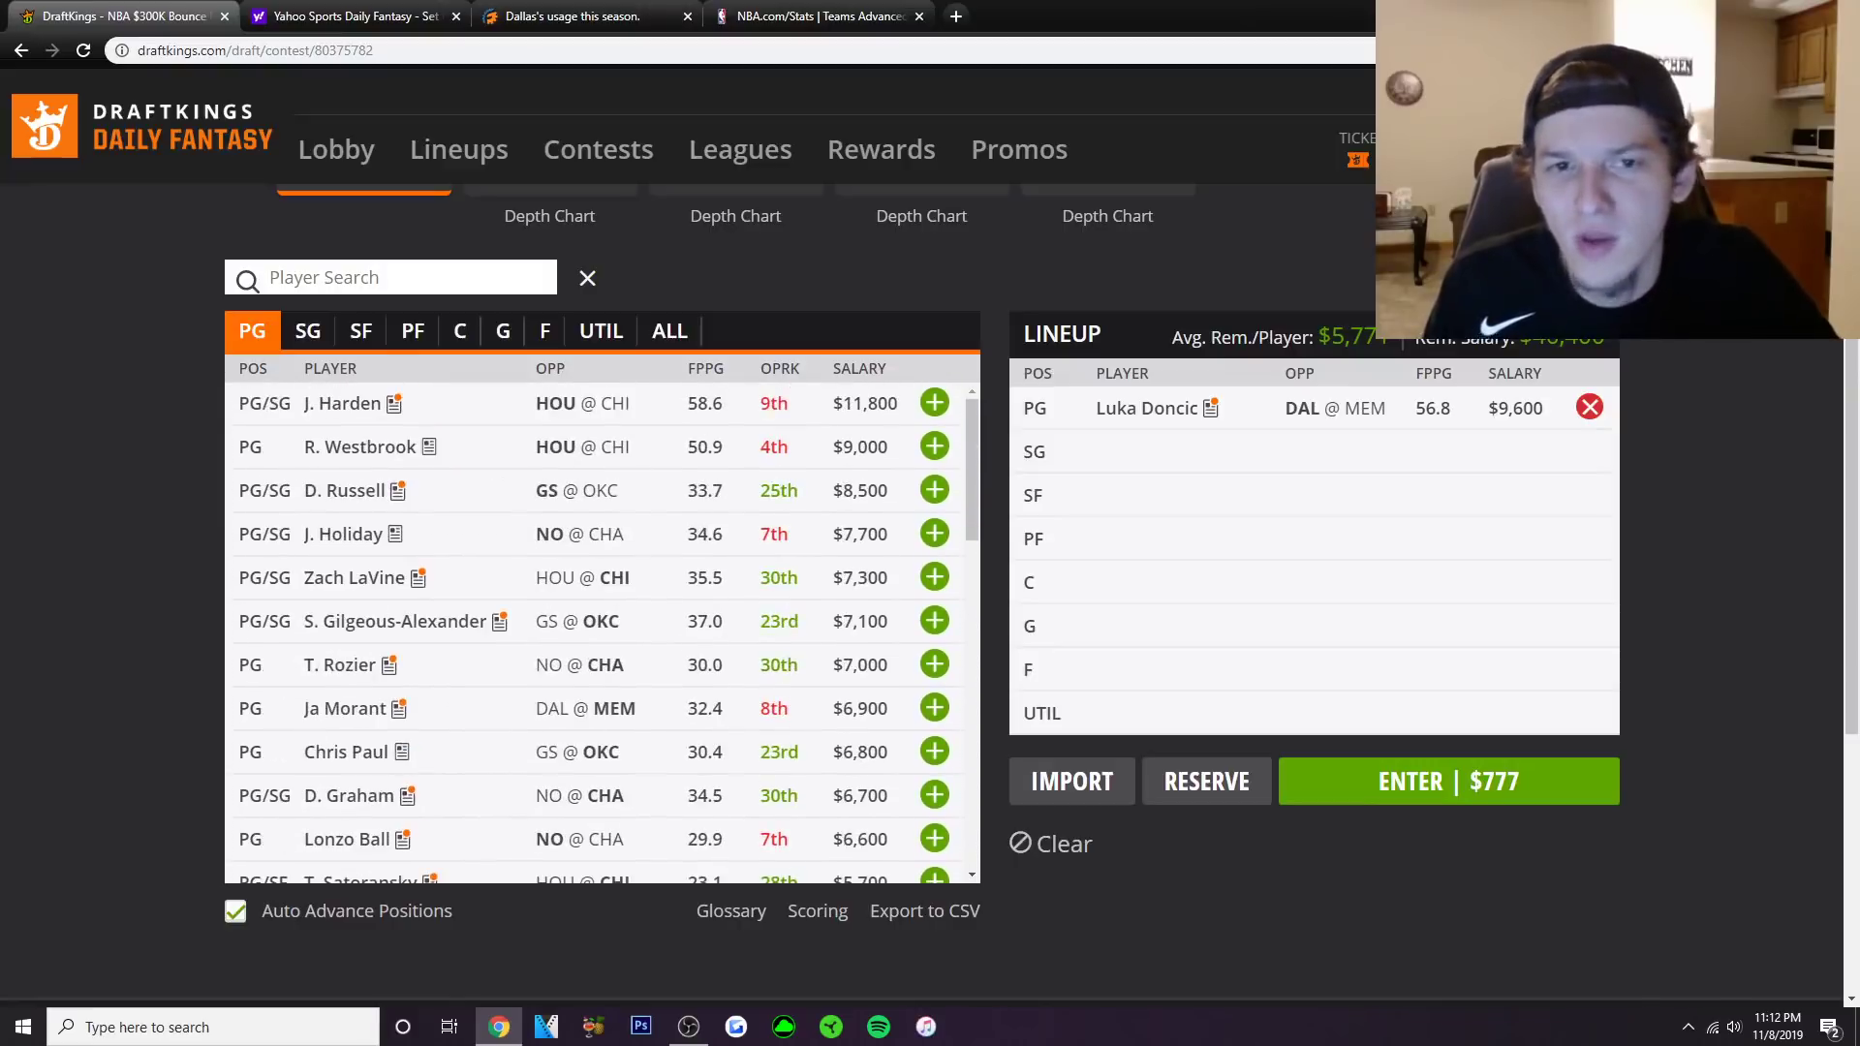
Examine the DraftKings shooting guard pool from the highest salaries down to the $3,000 players.
left_click(308, 332)
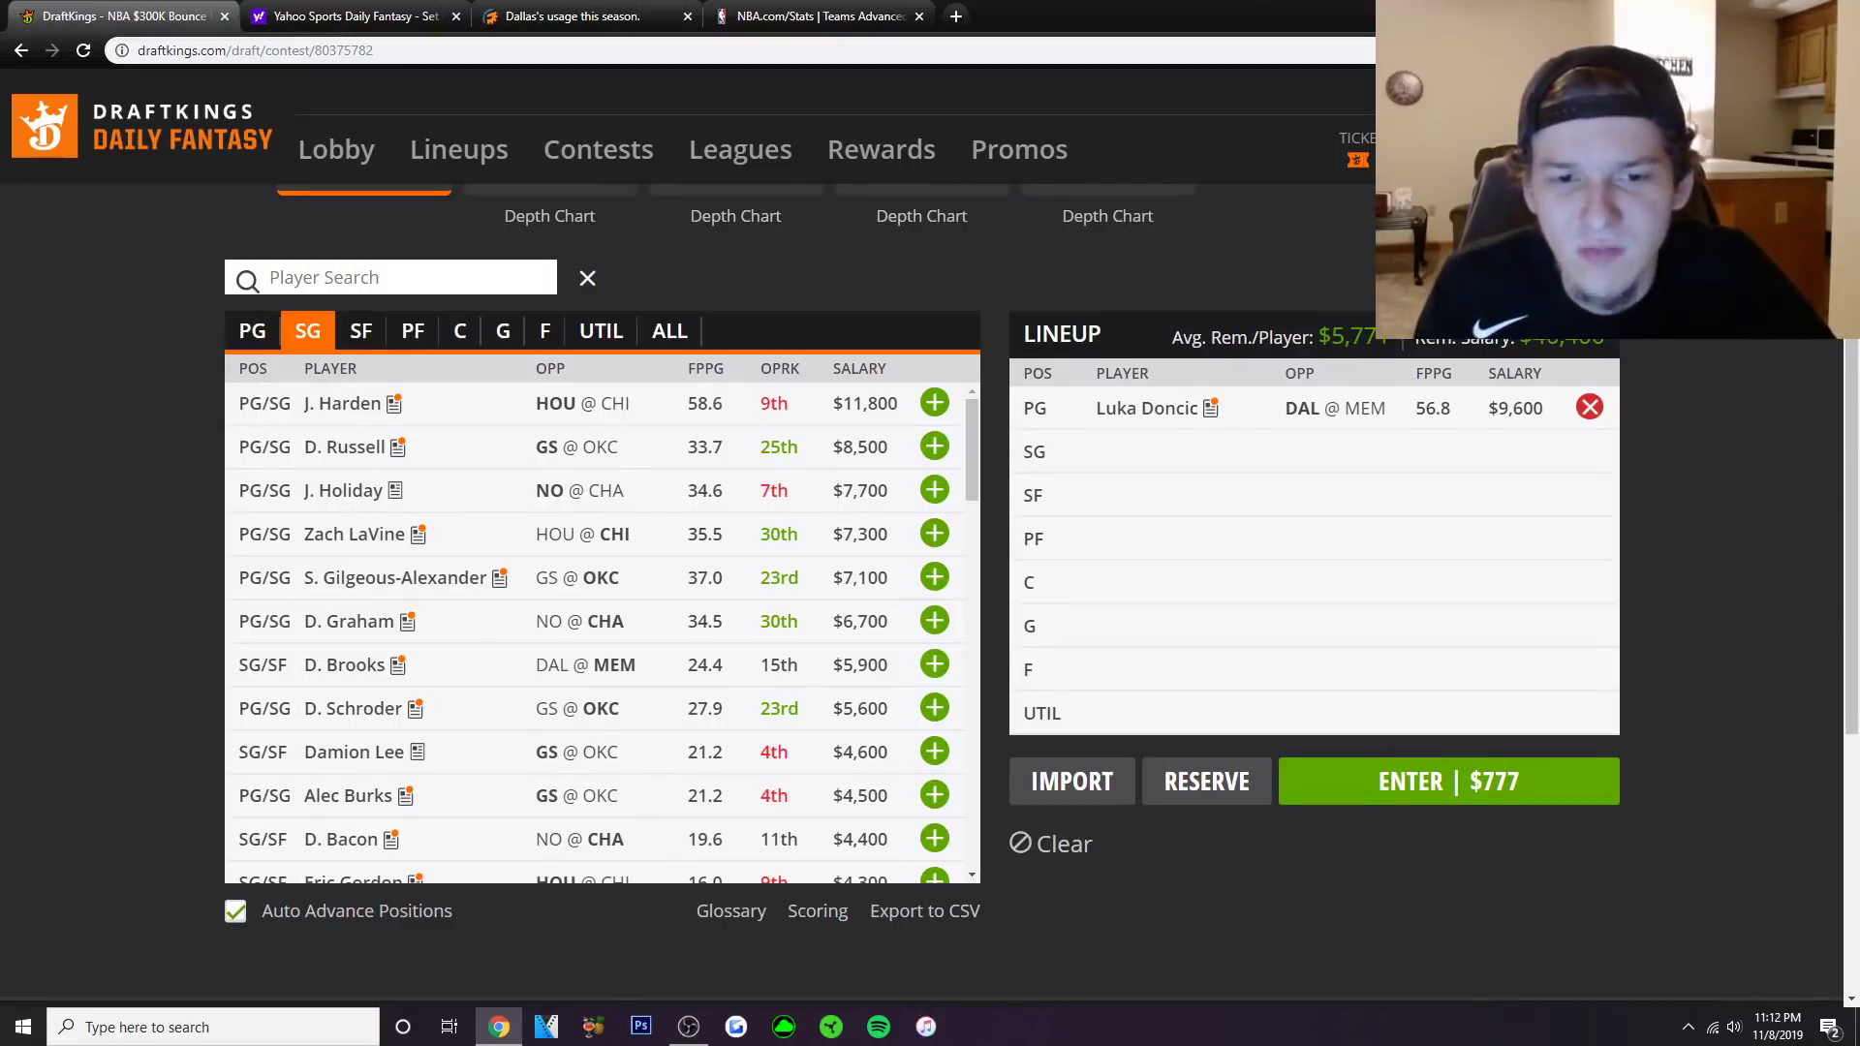
scroll(601, 629, "down", 1)
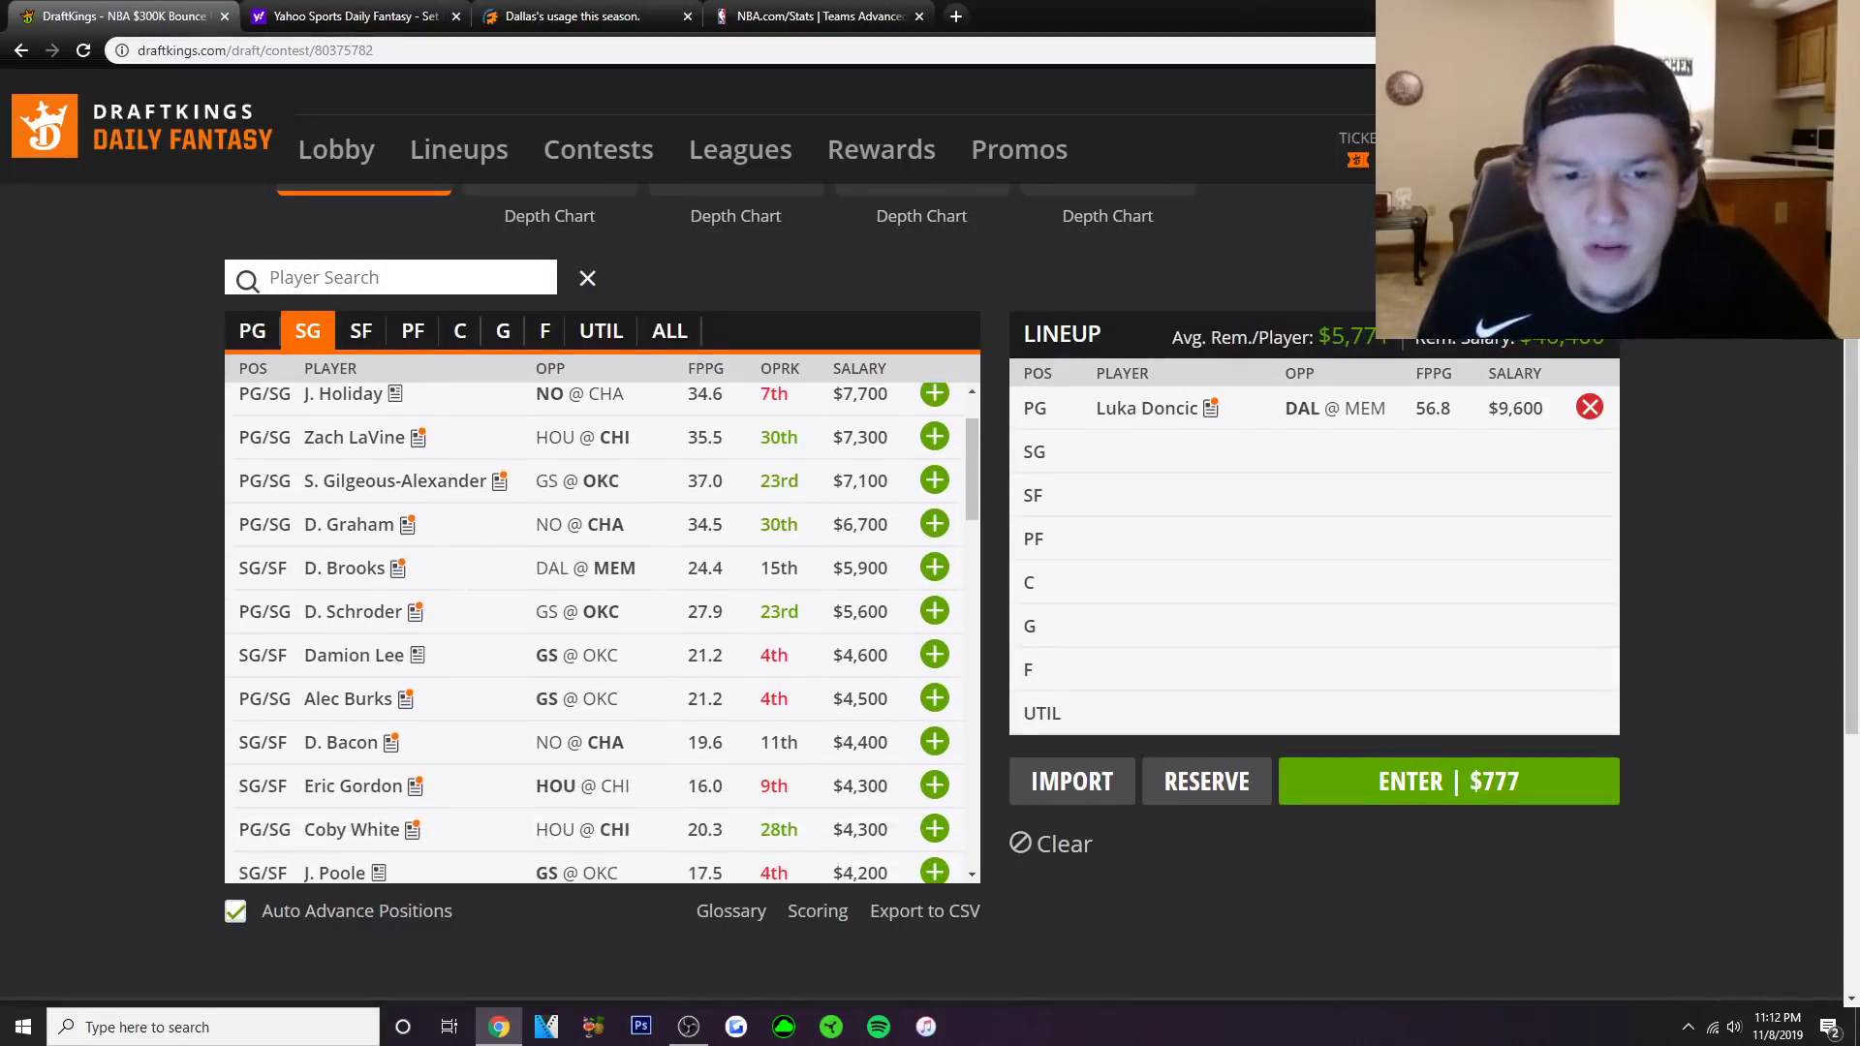
scroll(601, 630, "down", 1)
scroll(600, 630, "down", 8)
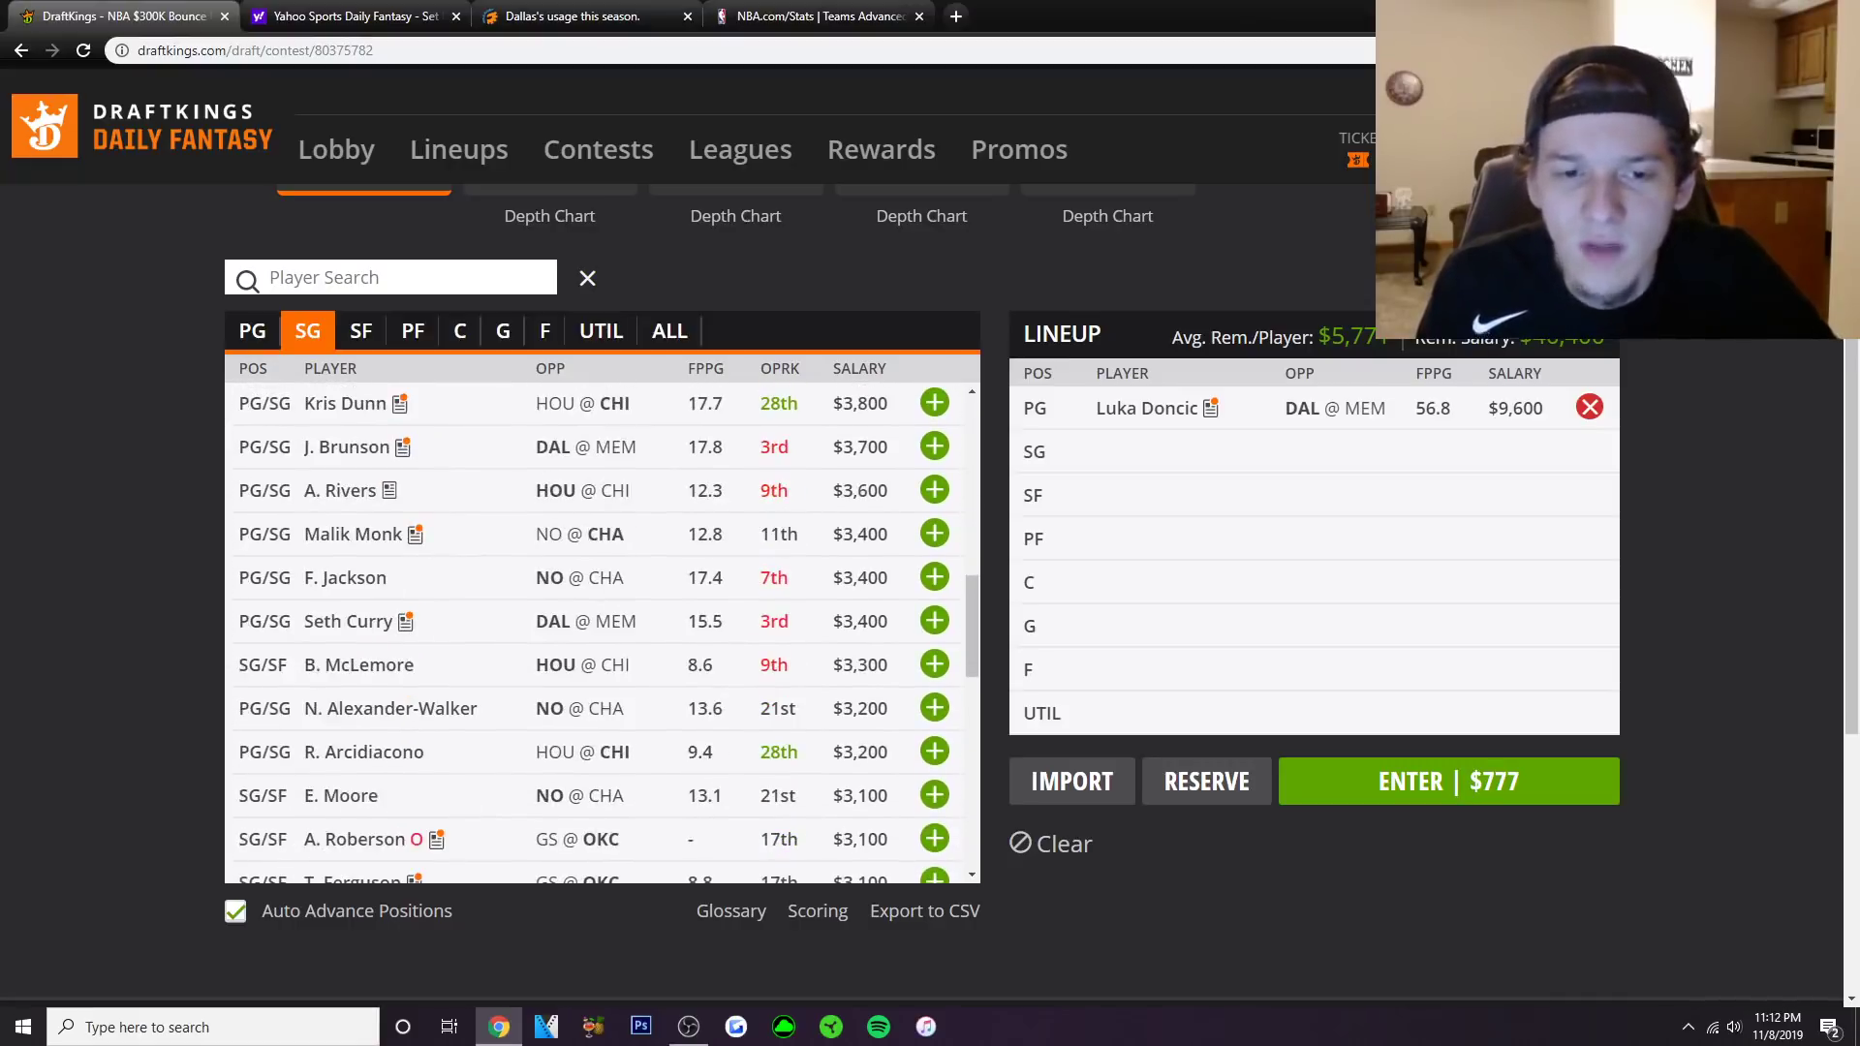
scroll(600, 630, "down", 4)
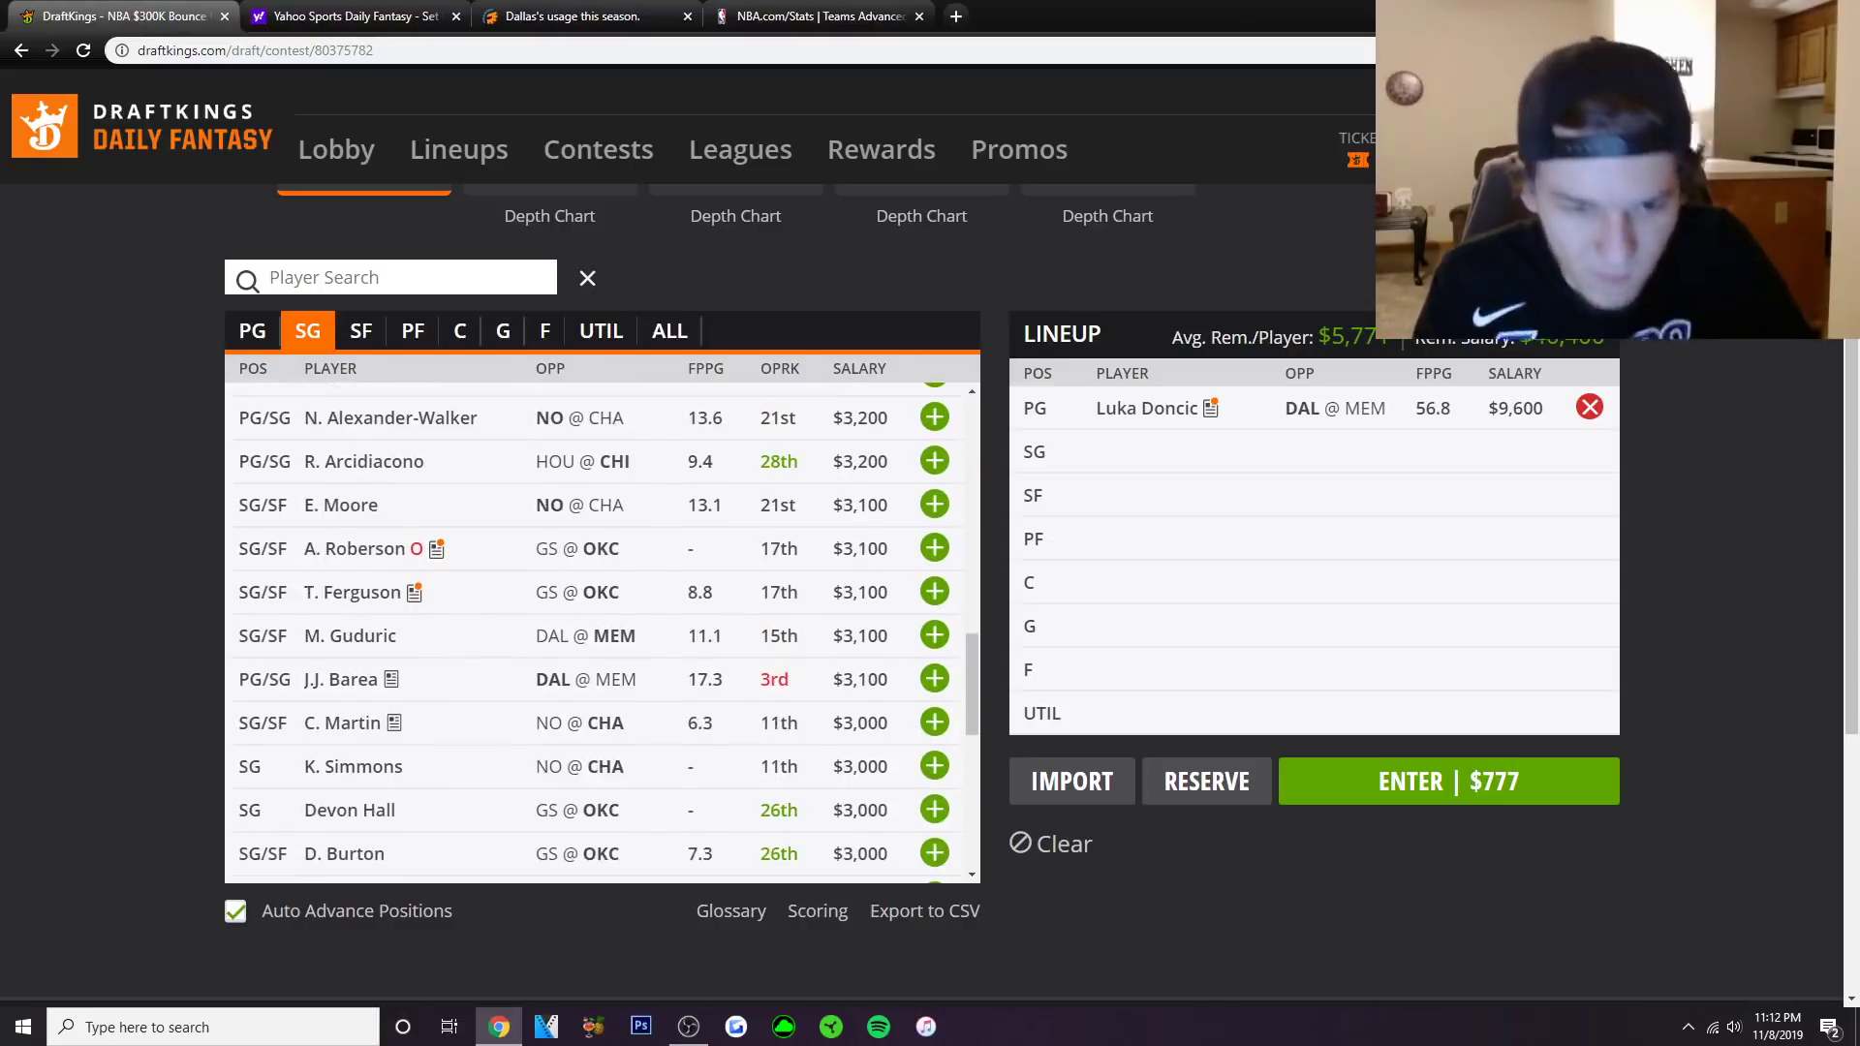
scroll(600, 630, "up", 1)
scroll(601, 630, "down", 4)
scroll(601, 630, "up", 3)
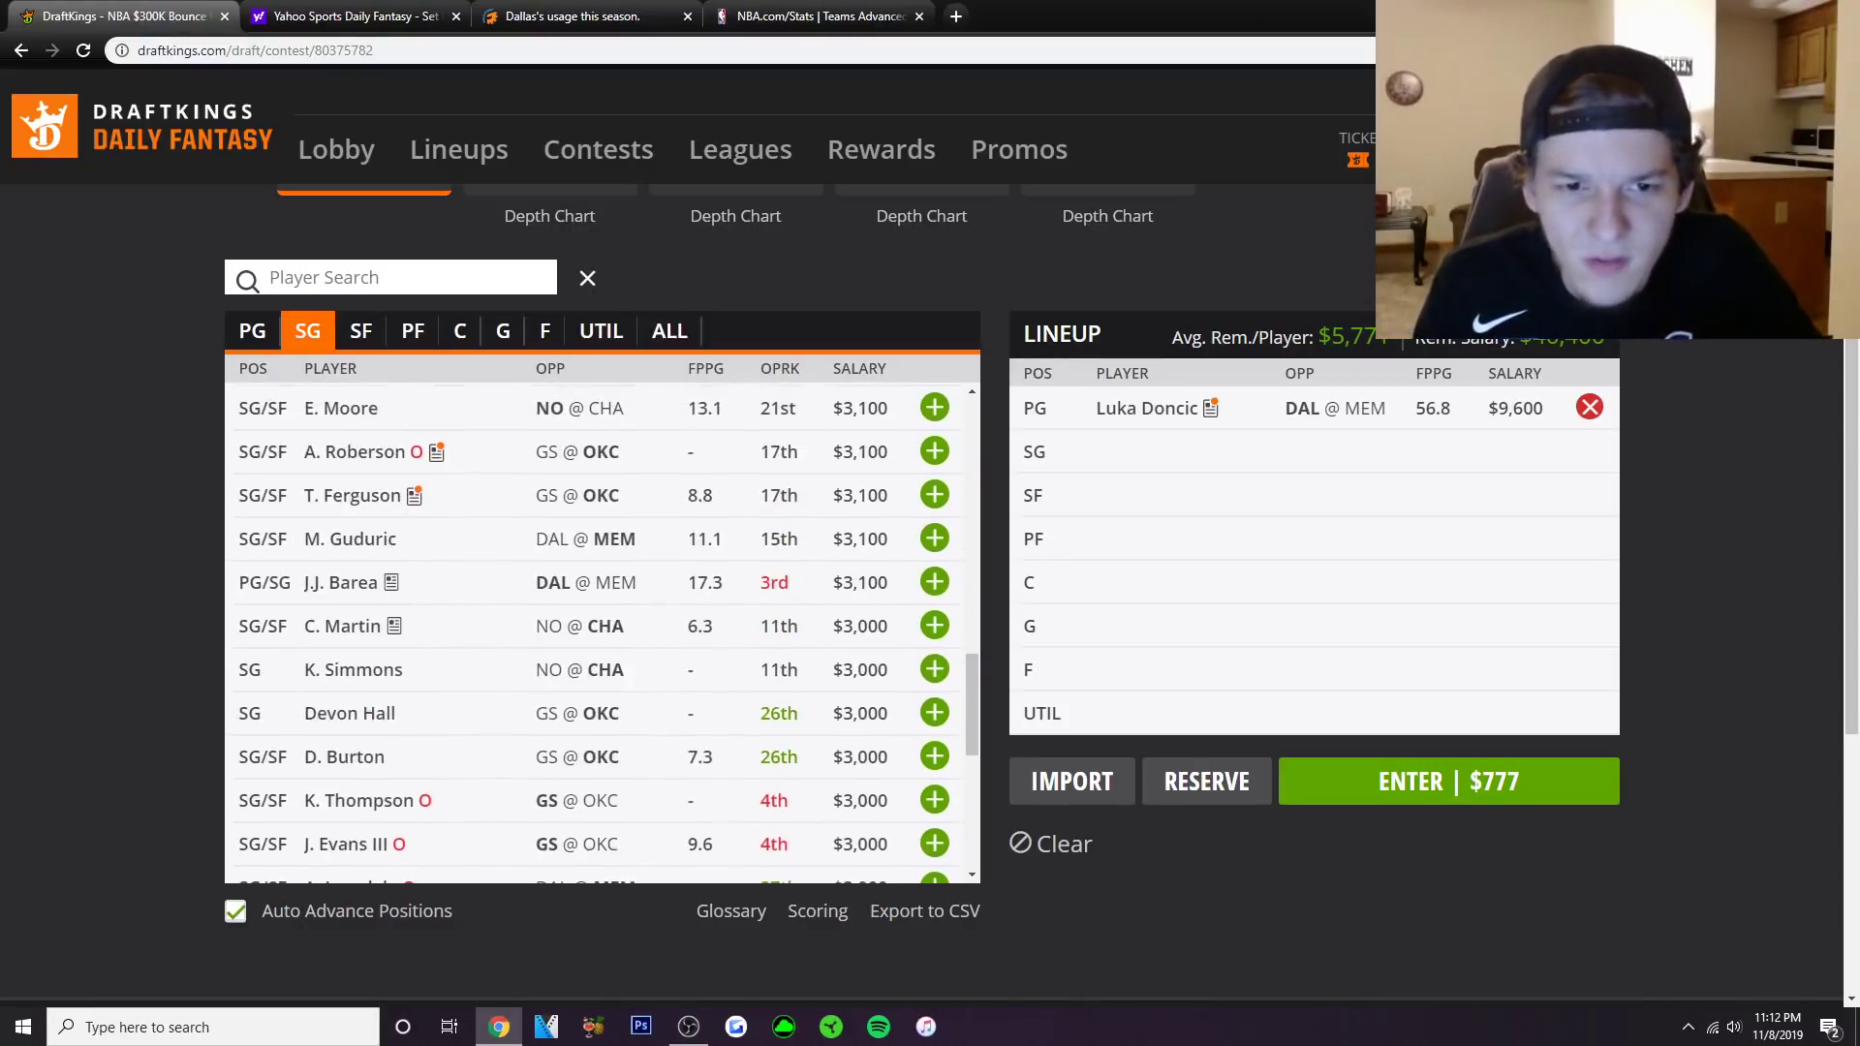
scroll(600, 629, "up", 2)
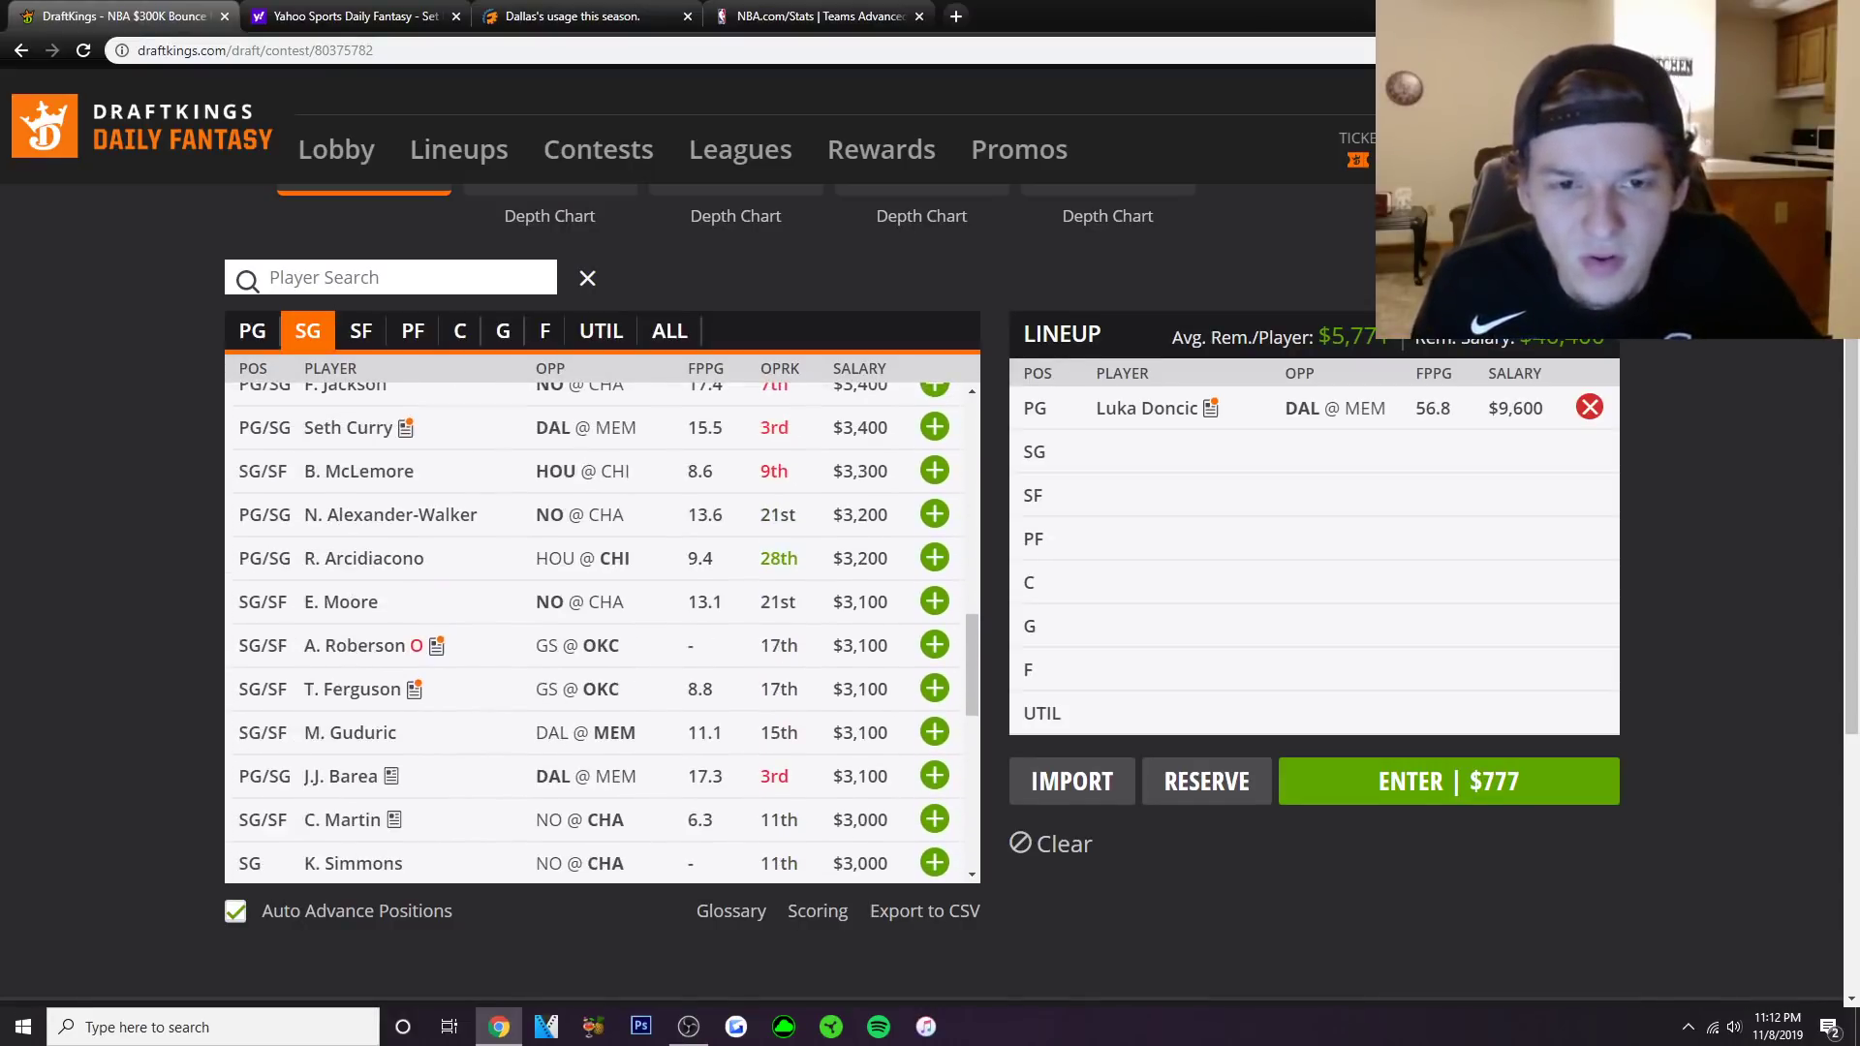
scroll(600, 630, "up", 10)
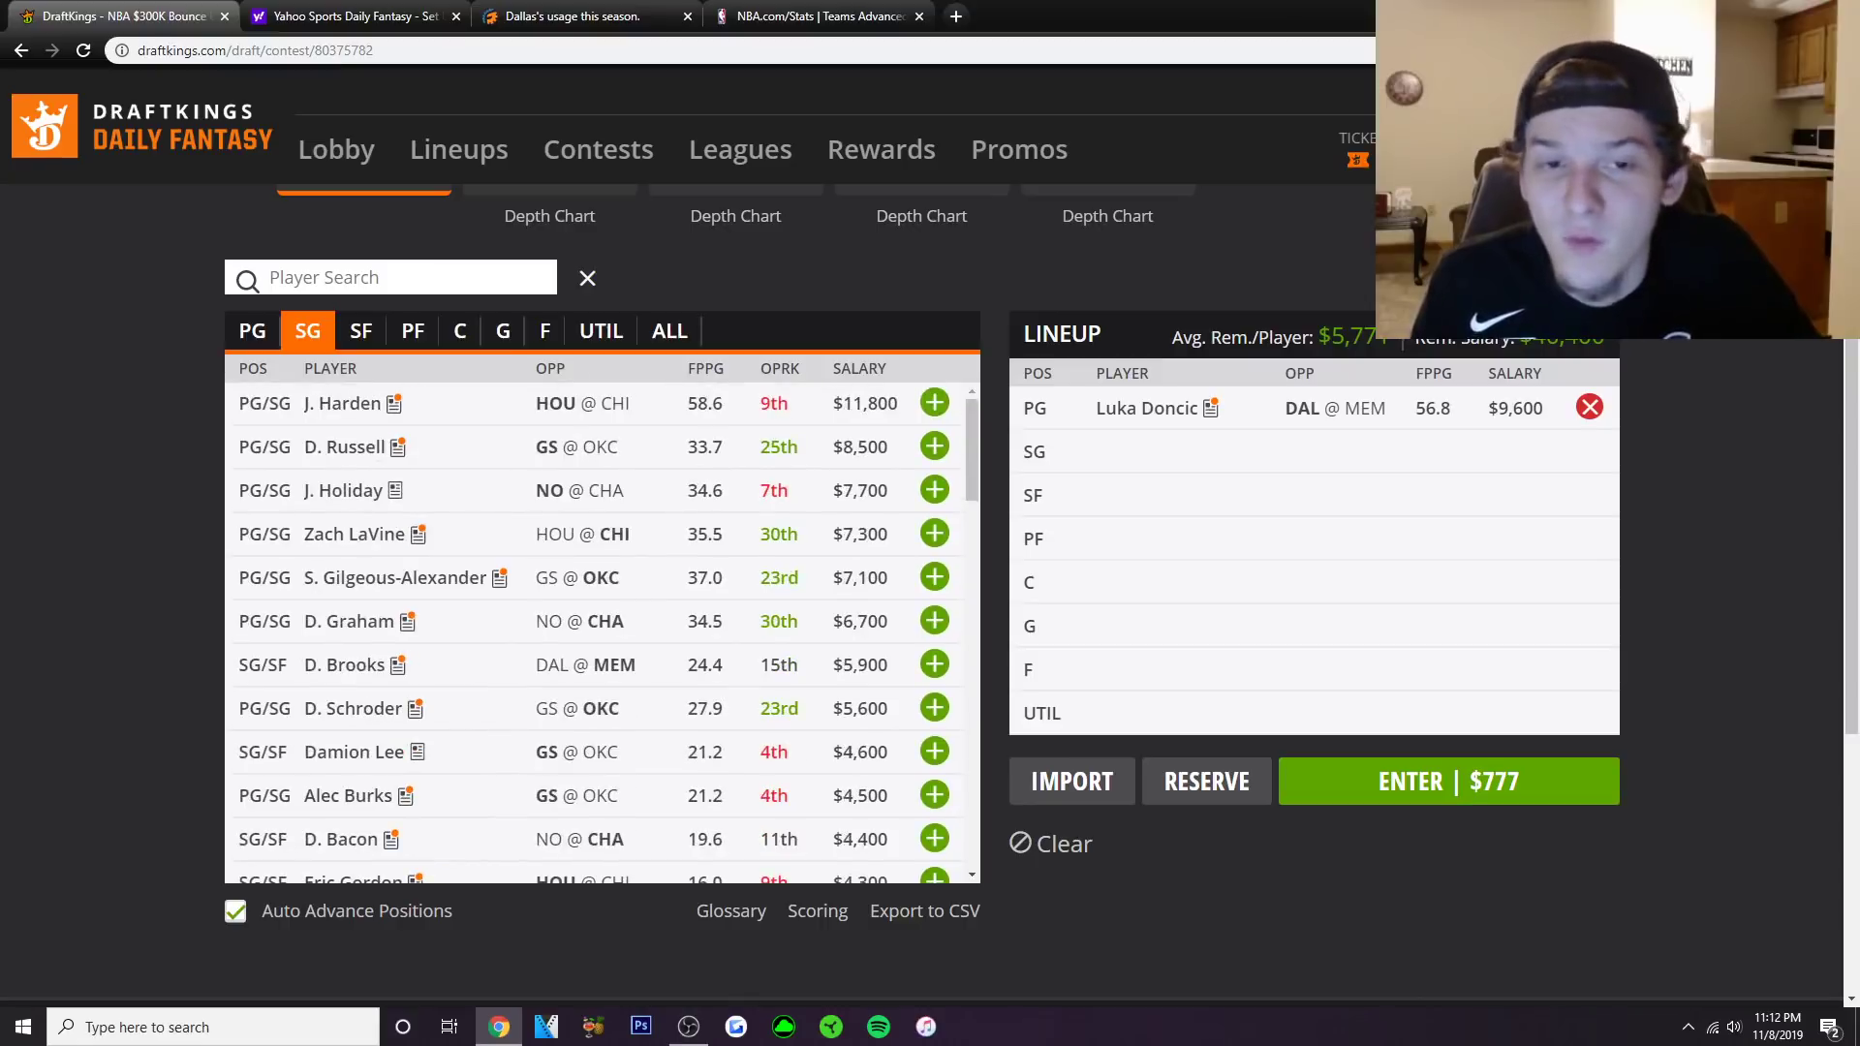
Glance at the small forward pool and return to the shooting guards to look over the mid- and low-salary options.
left_click(360, 331)
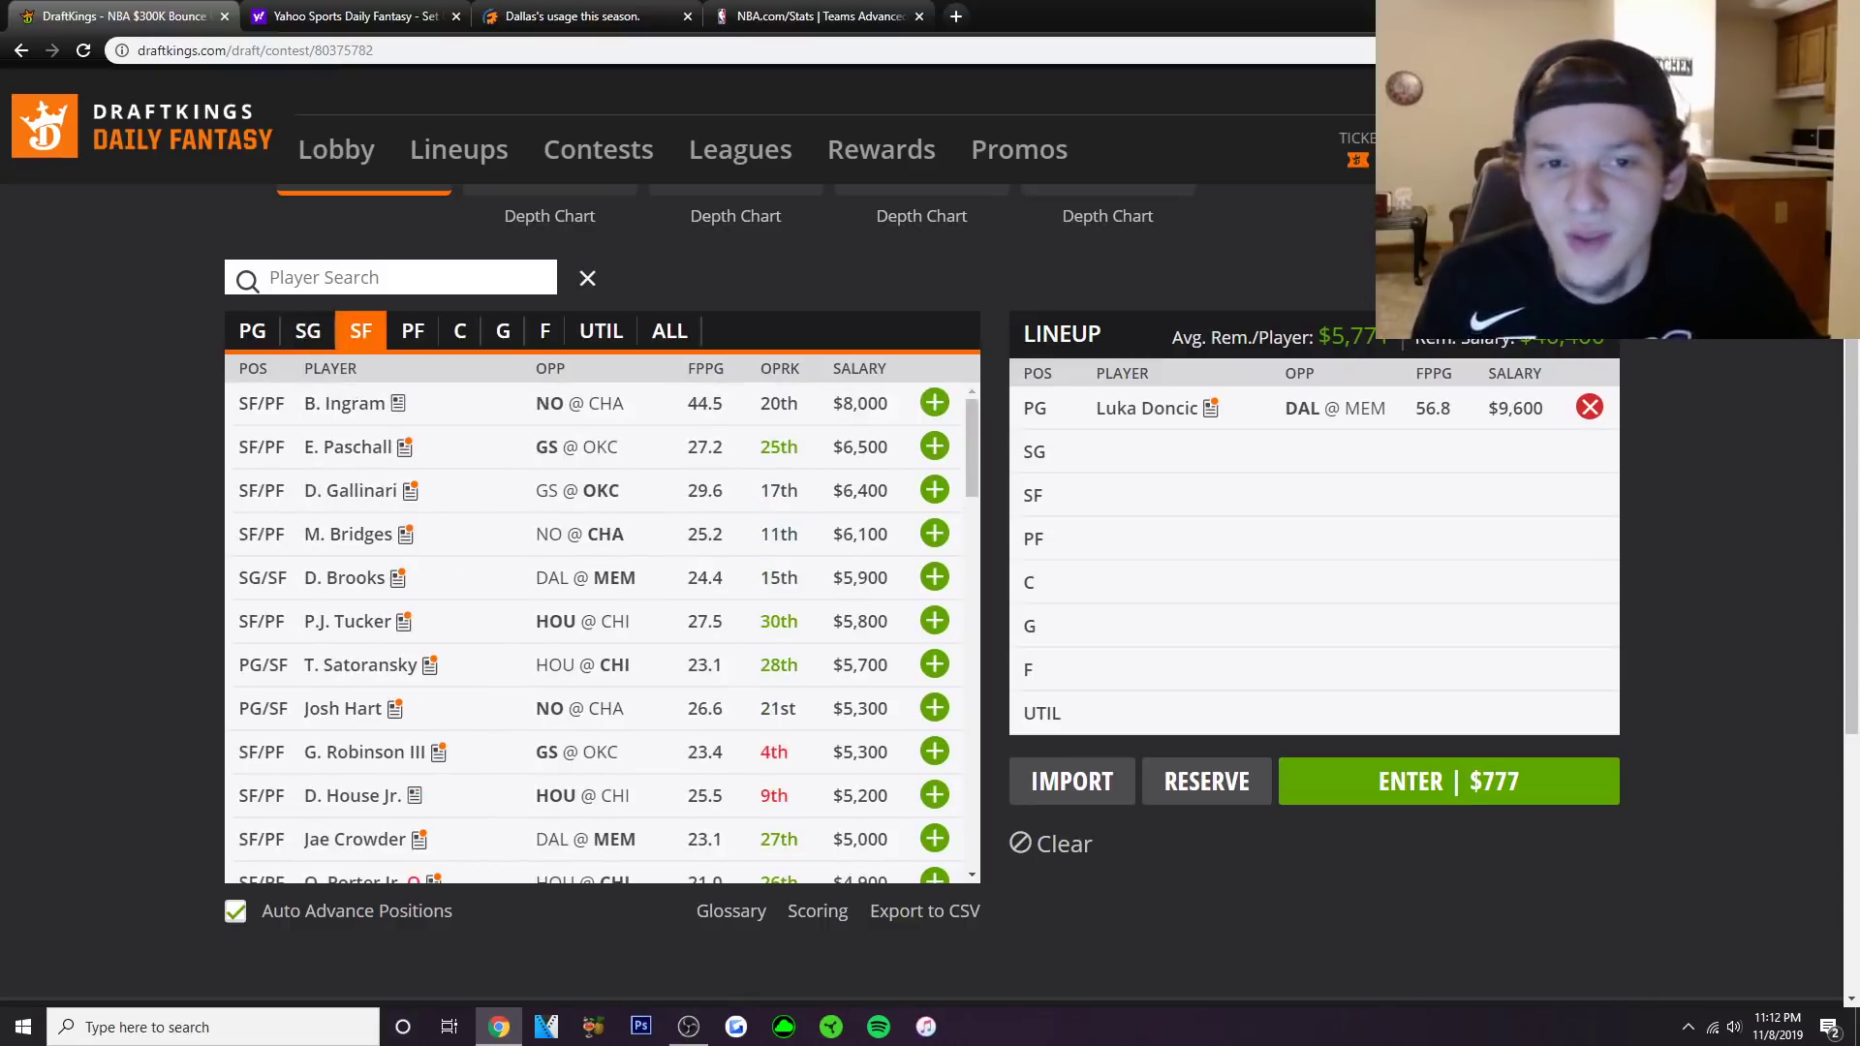
left_click(308, 331)
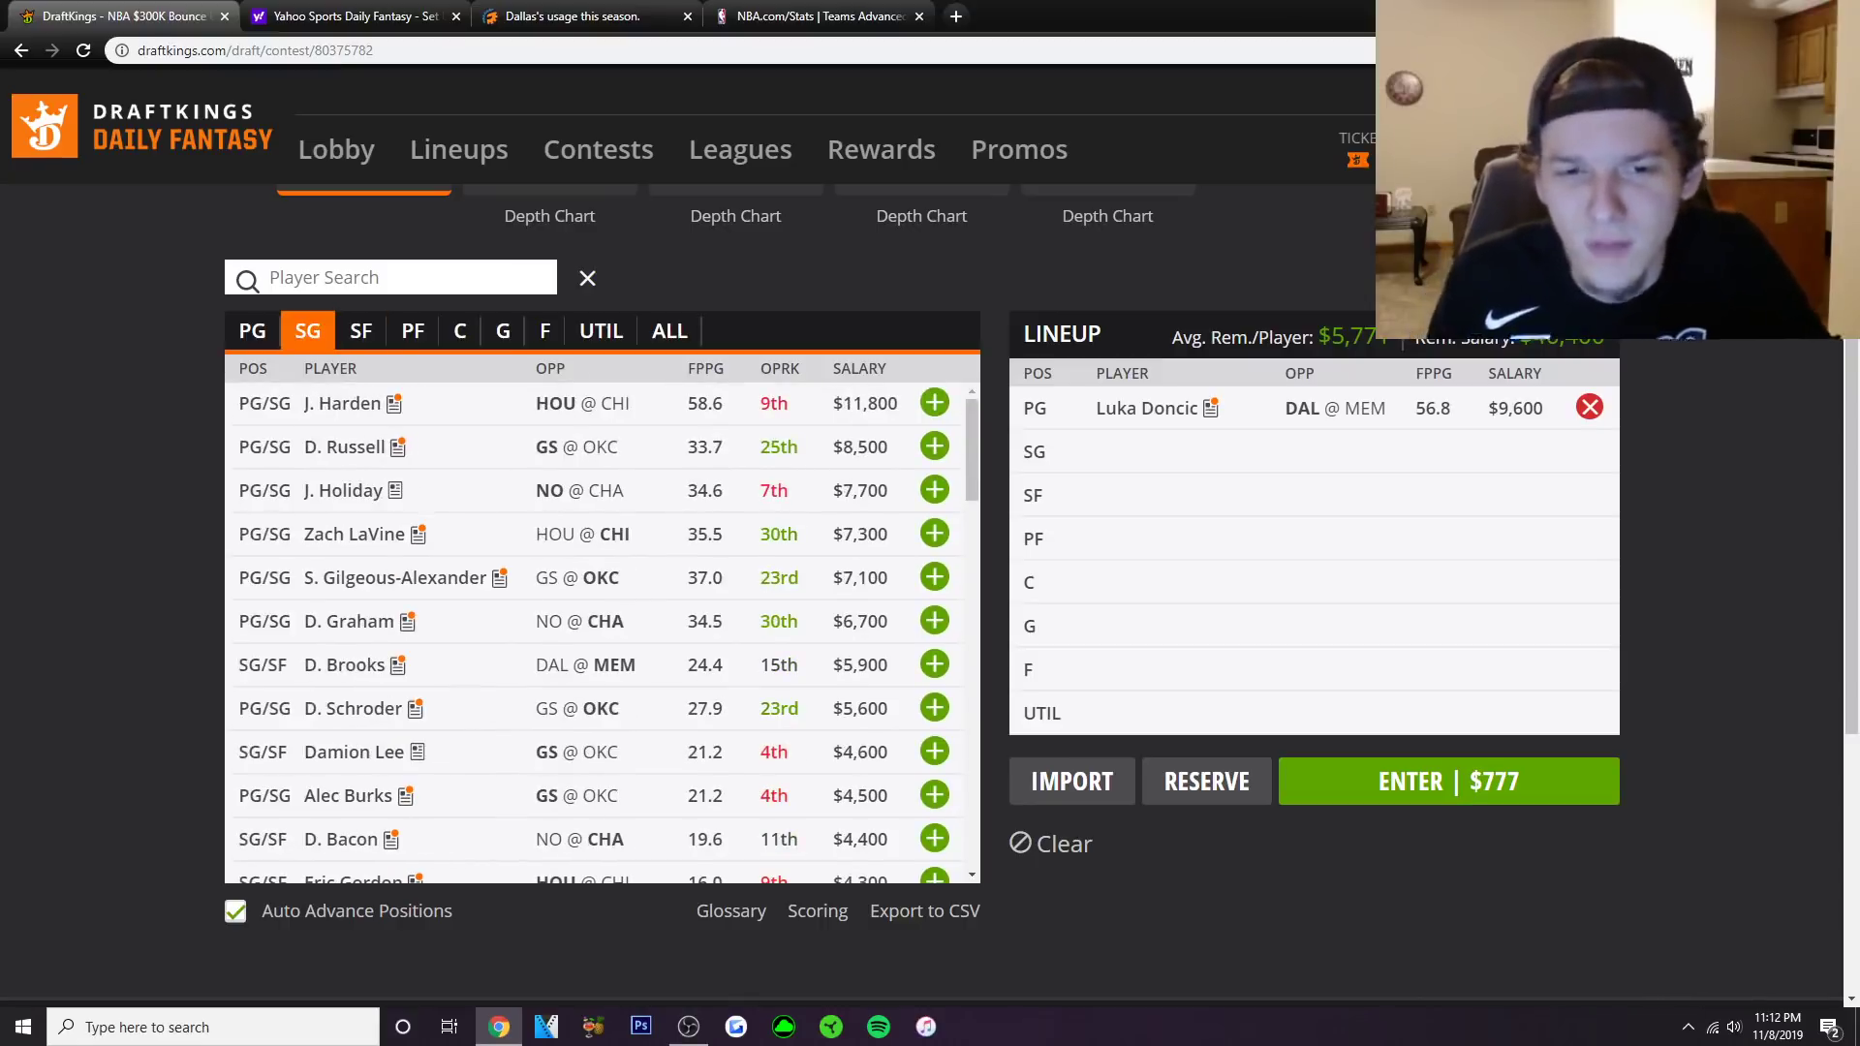
scroll(596, 632, "down", 1)
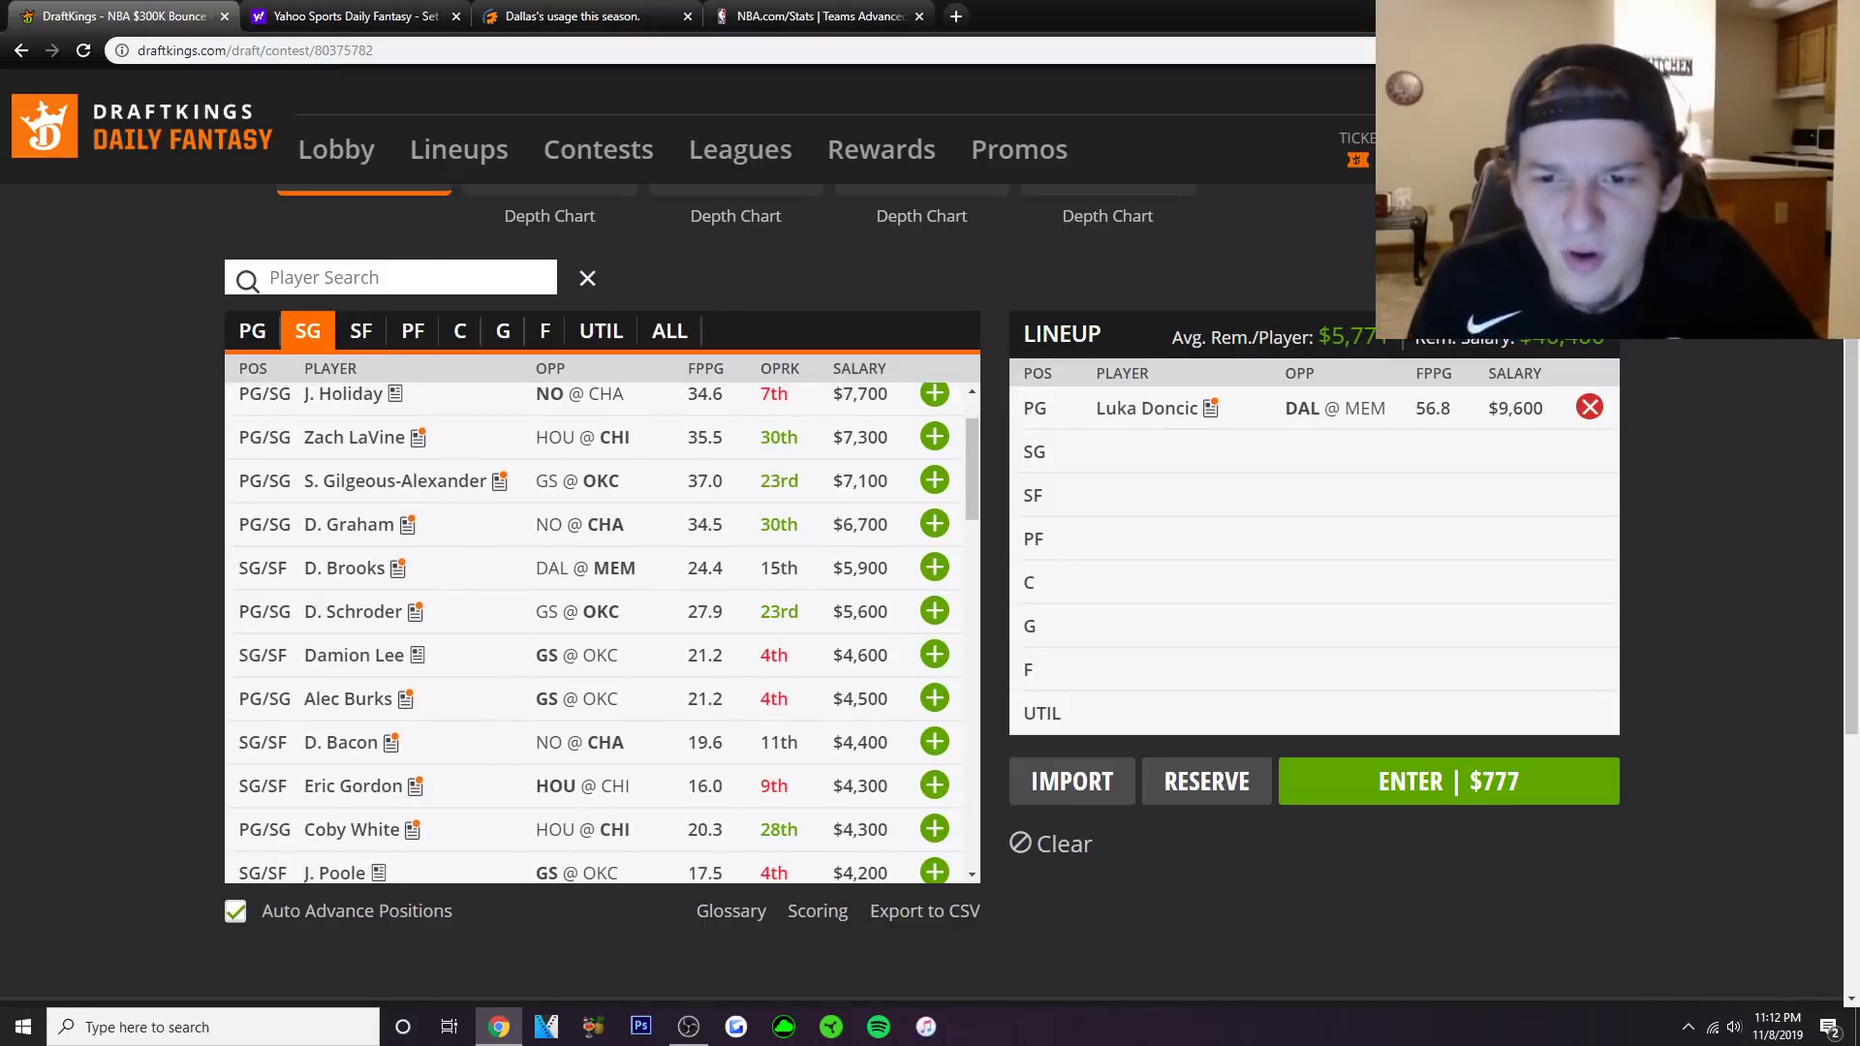
scroll(484, 504, "down", 1)
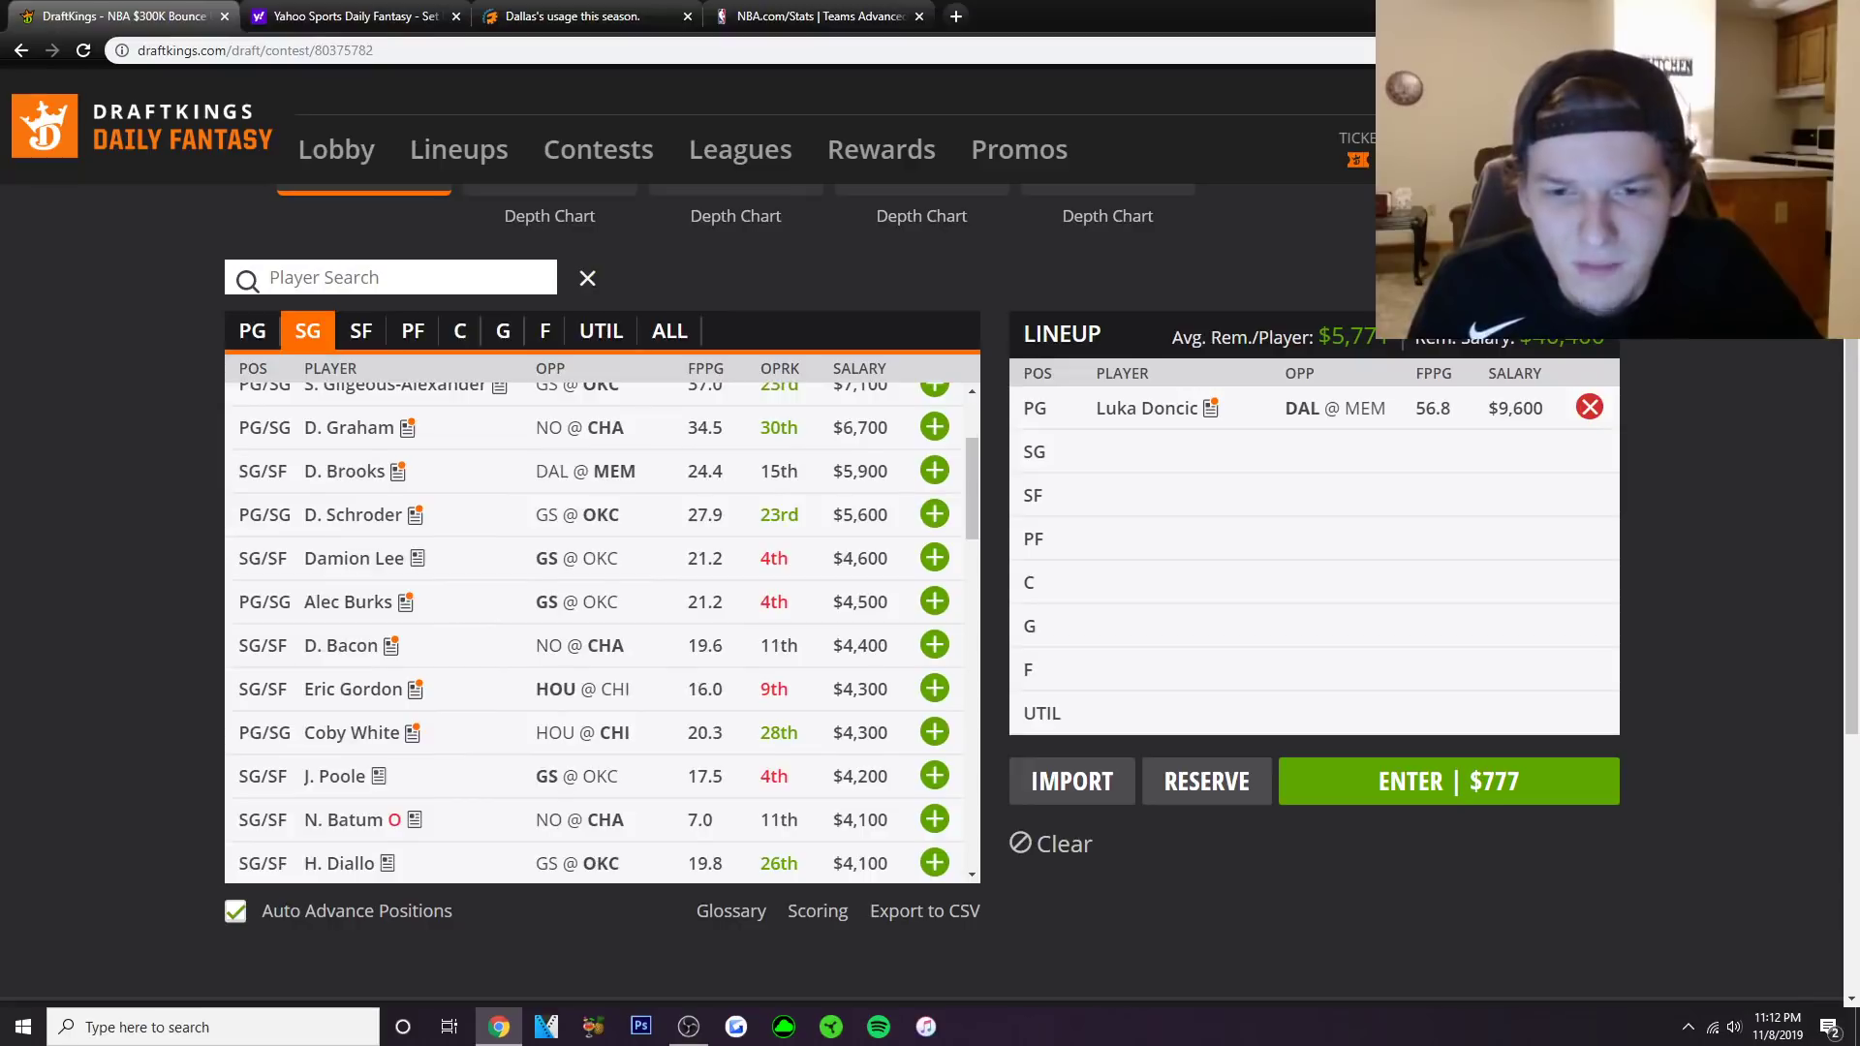
Review Dwayne Bacon's full 10-game log on DraftKings and close his player card.
scroll(600, 630, "down", 1)
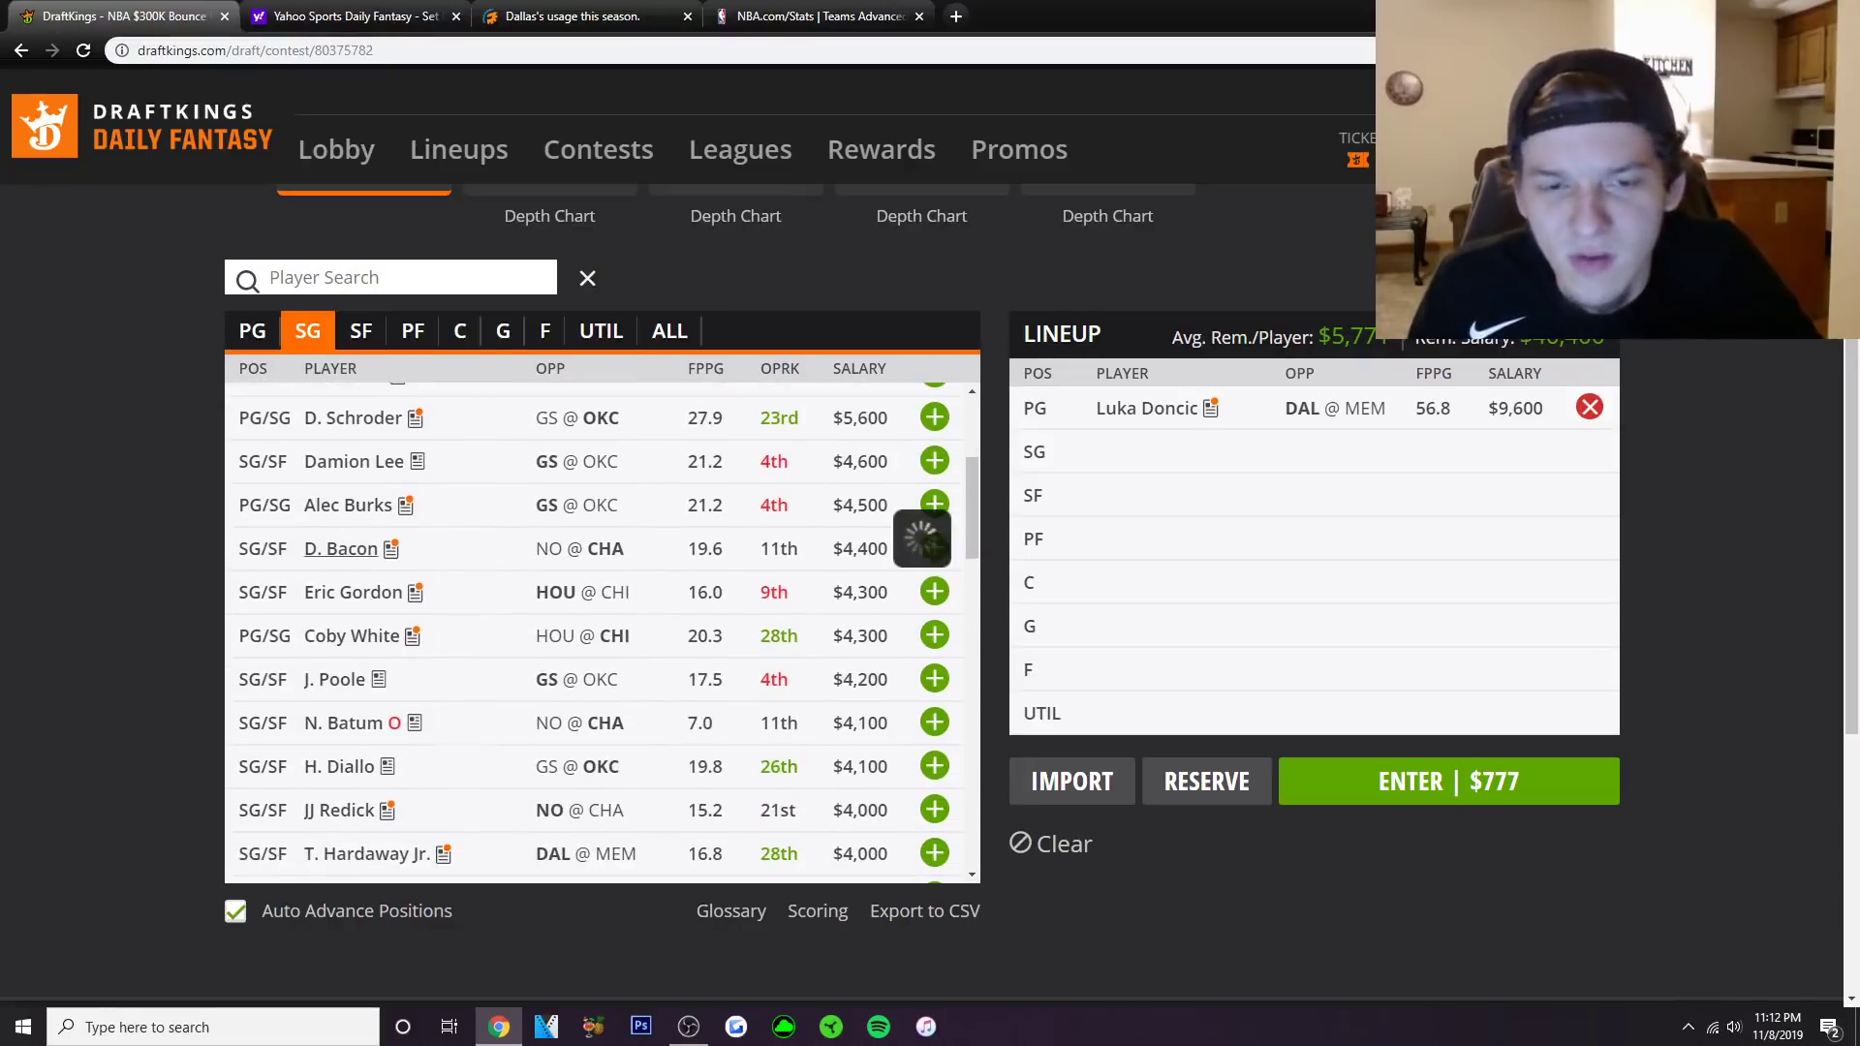
left_click(341, 549)
left_click(917, 397)
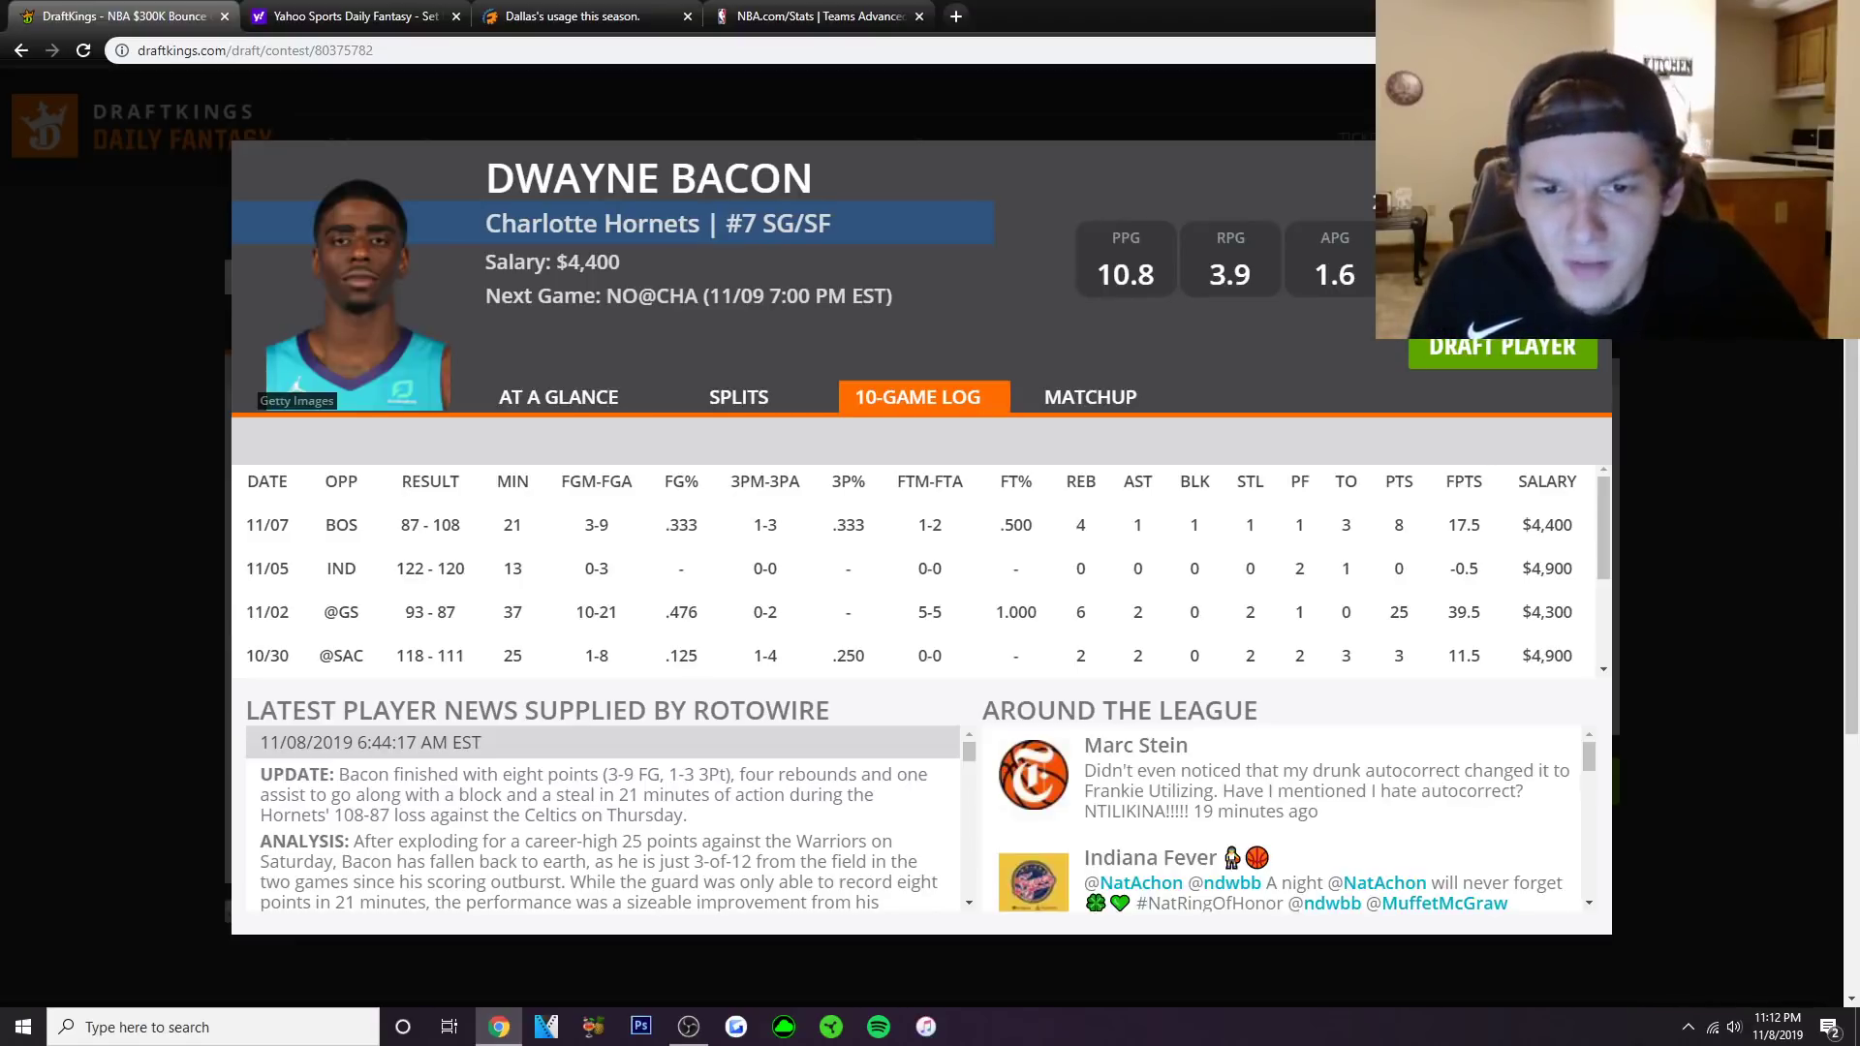
scroll(920, 572, "down", 3)
scroll(920, 572, "up", 3)
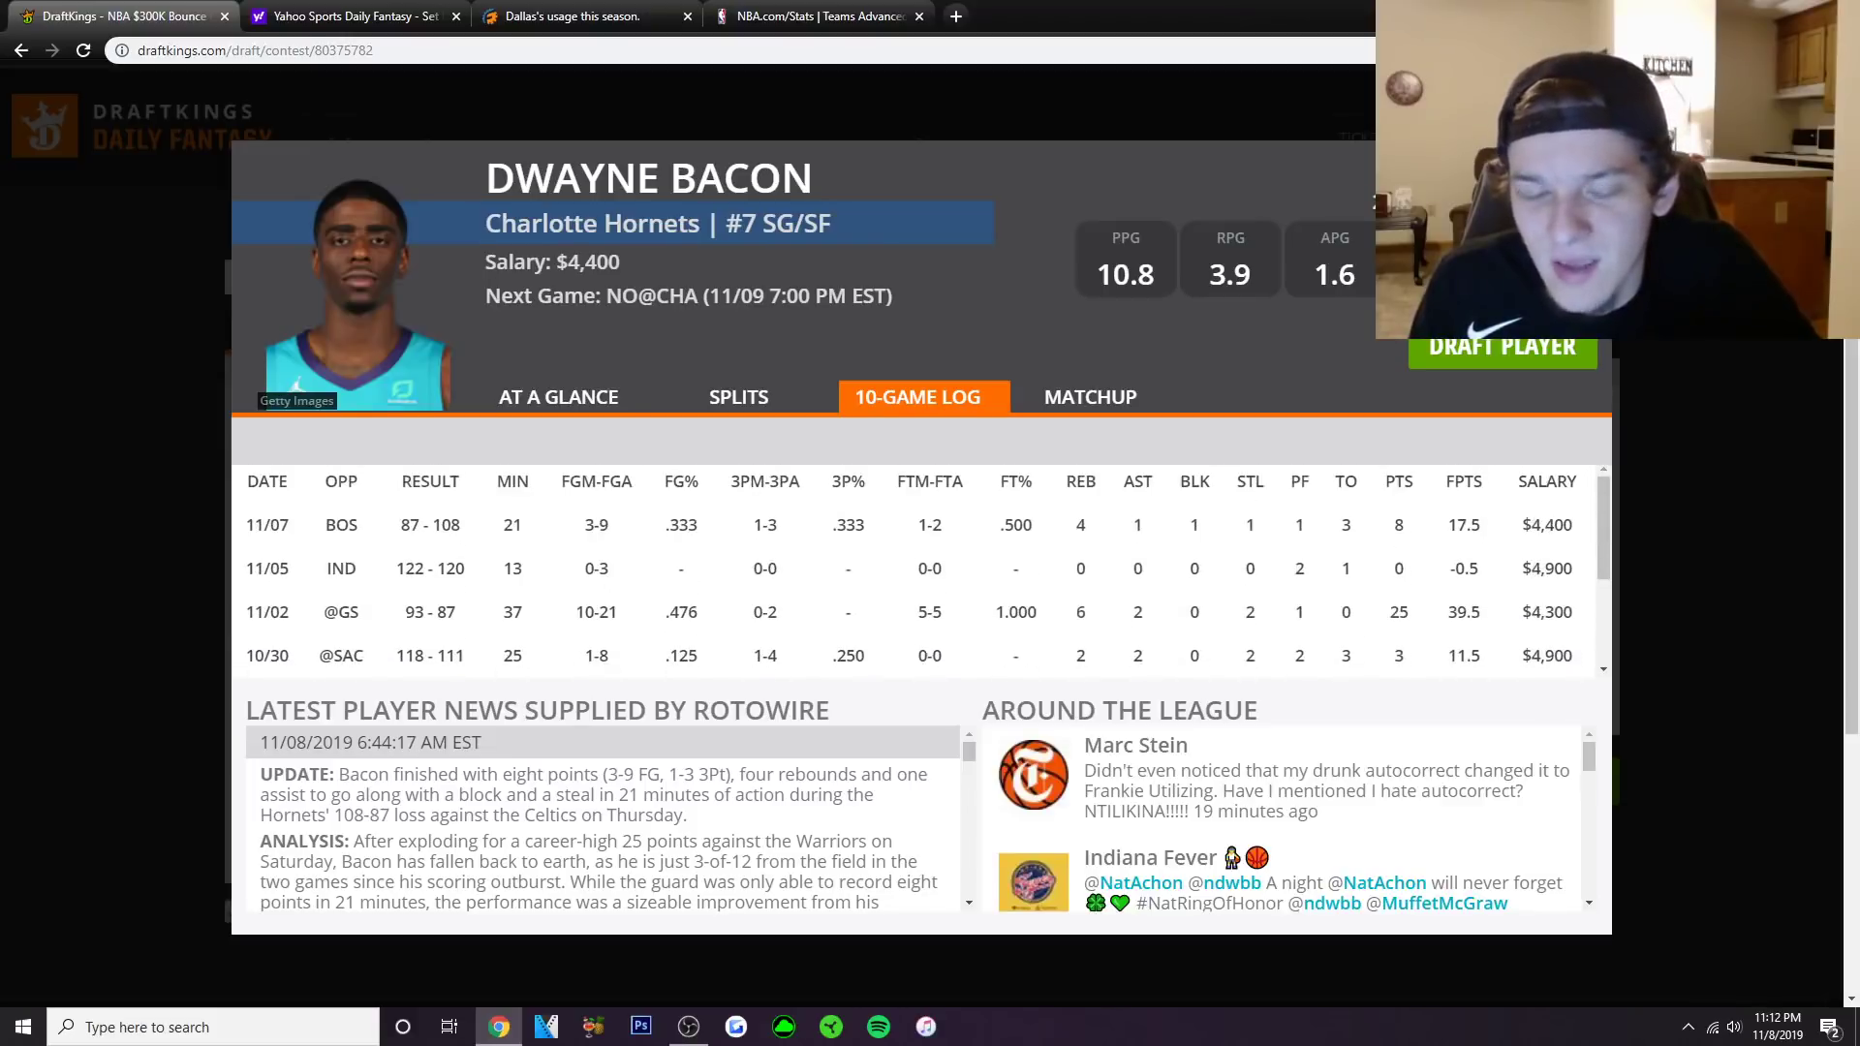
scroll(920, 572, "down", 4)
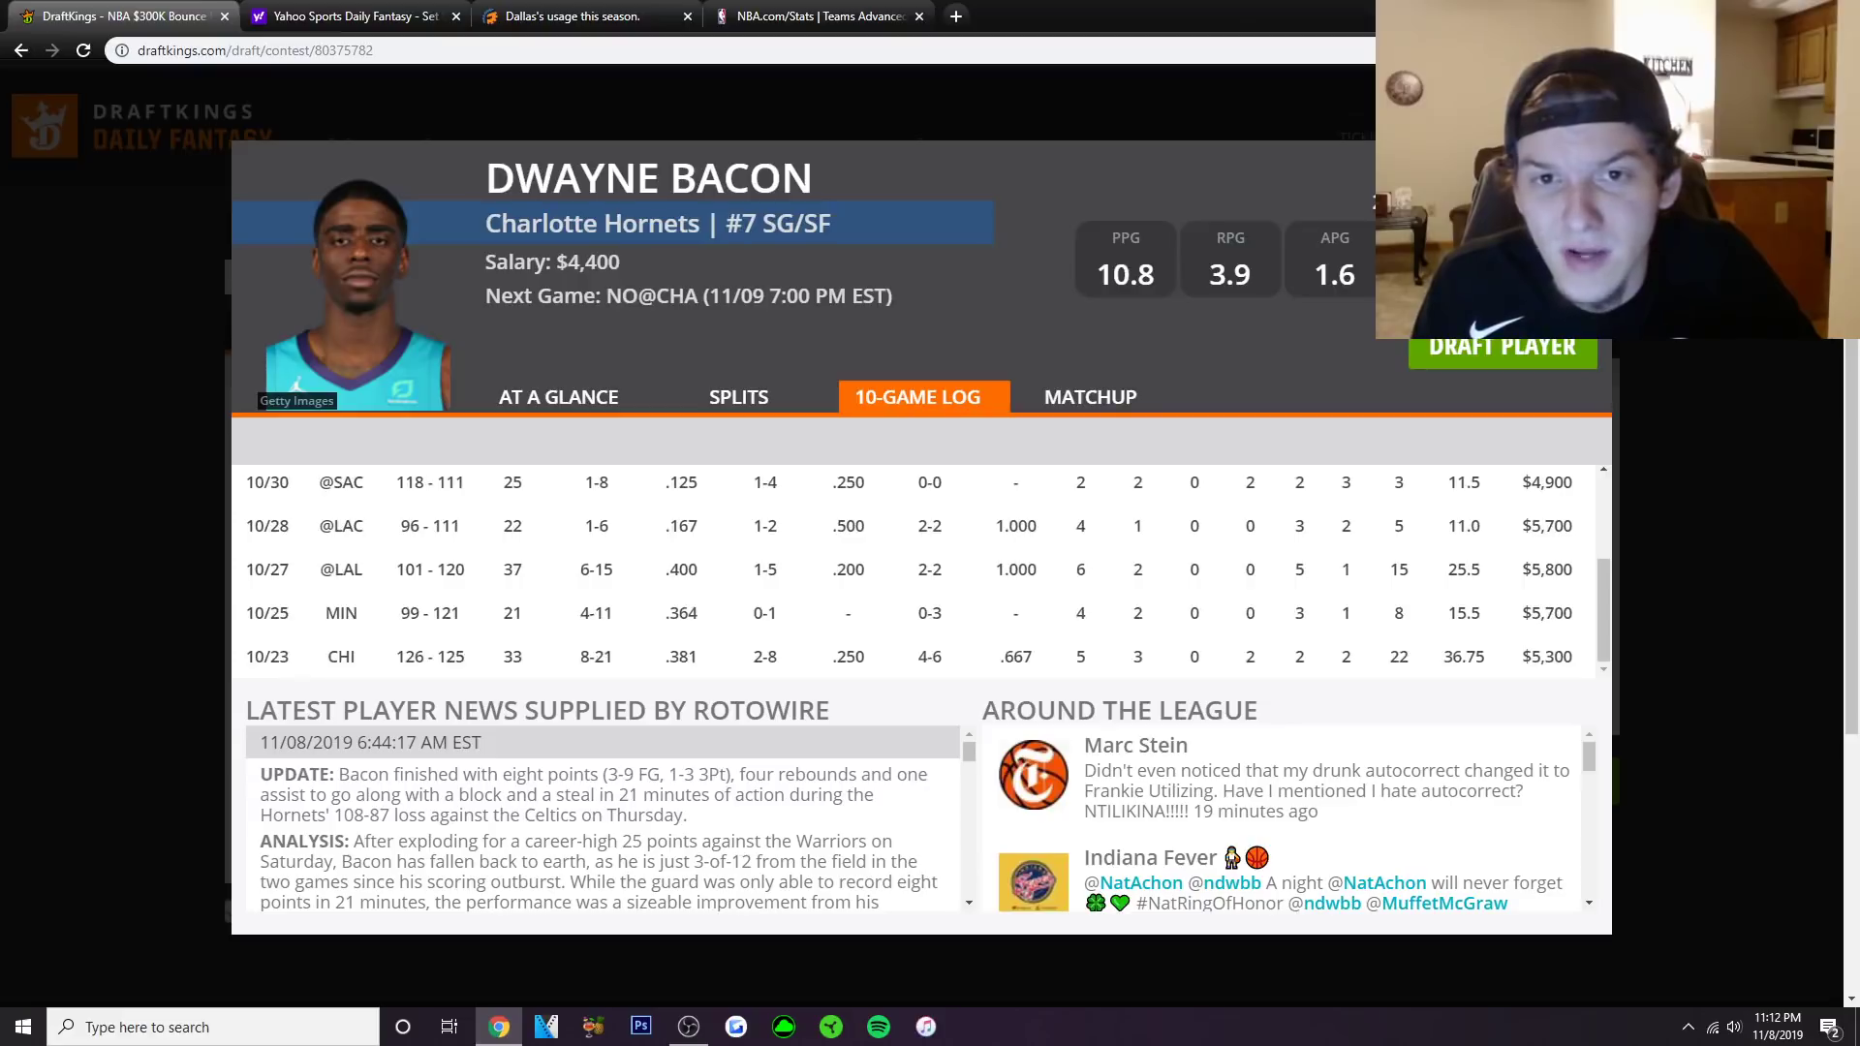
scroll(920, 571, "up", 4)
scroll(920, 571, "down", 4)
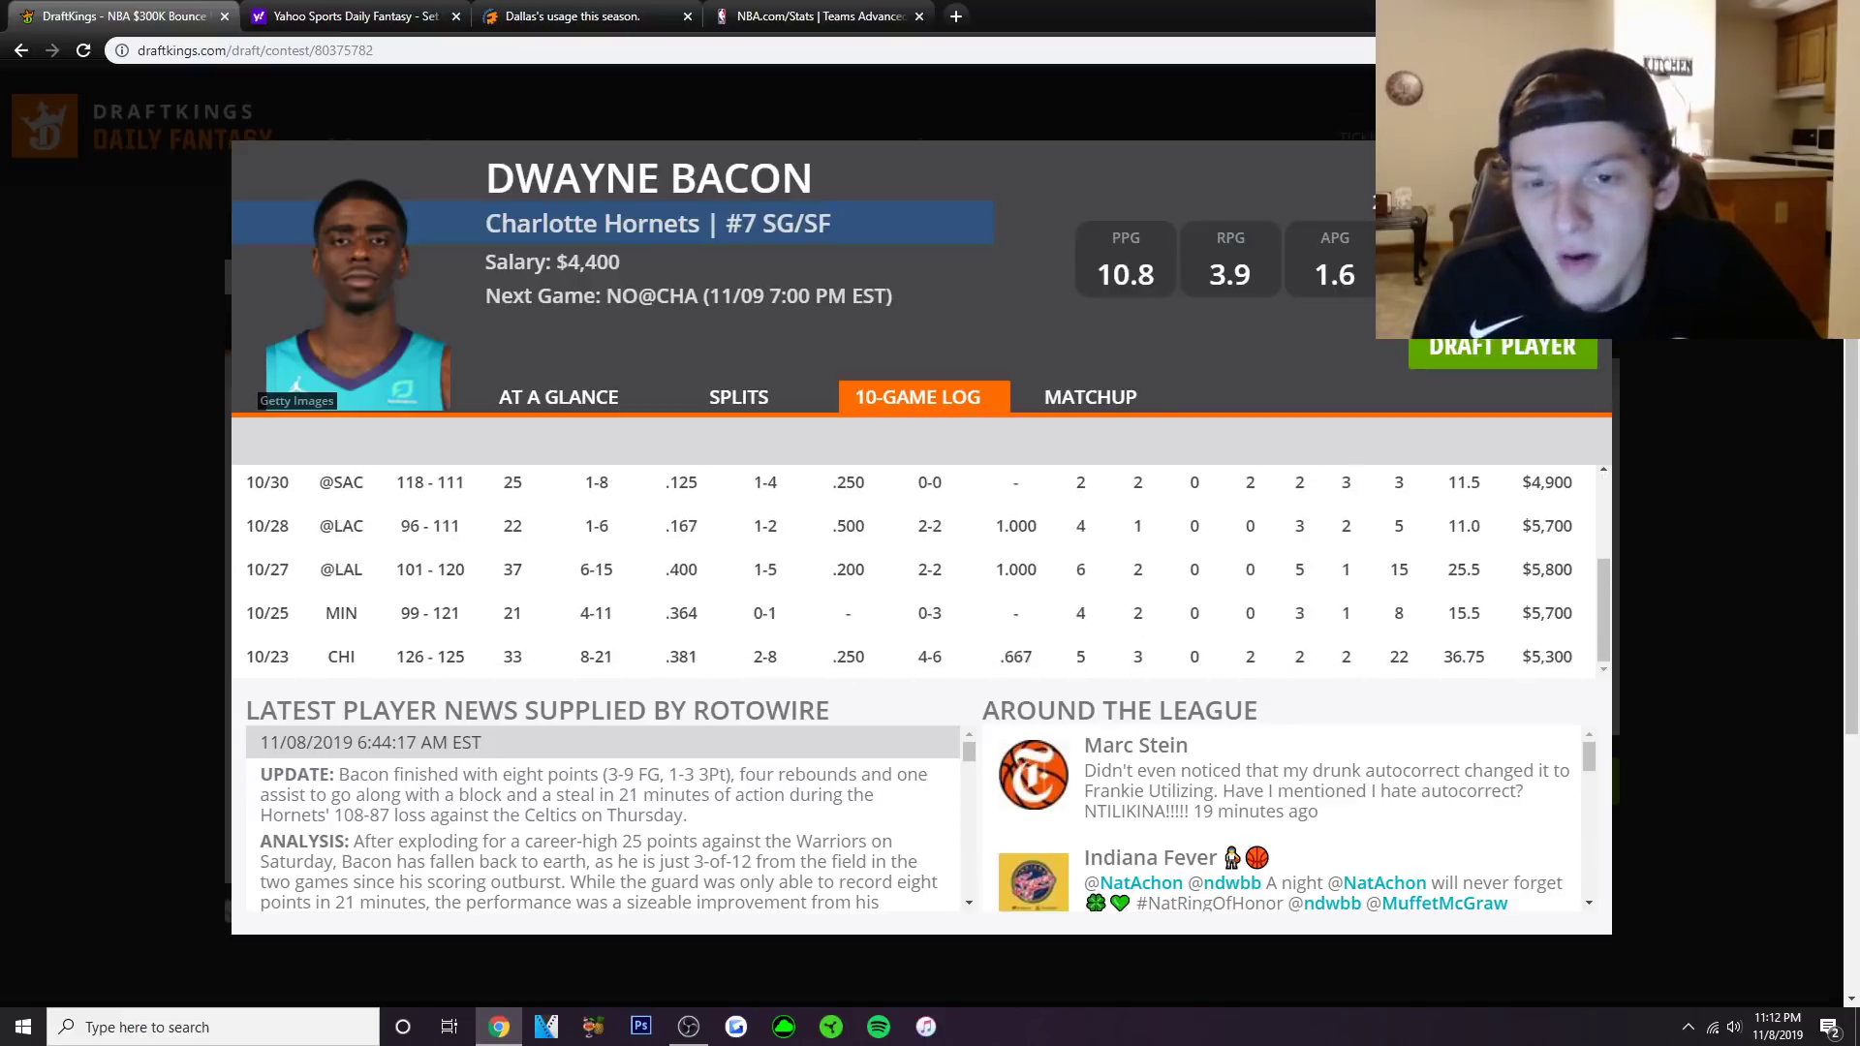
scroll(920, 571, "up", 4)
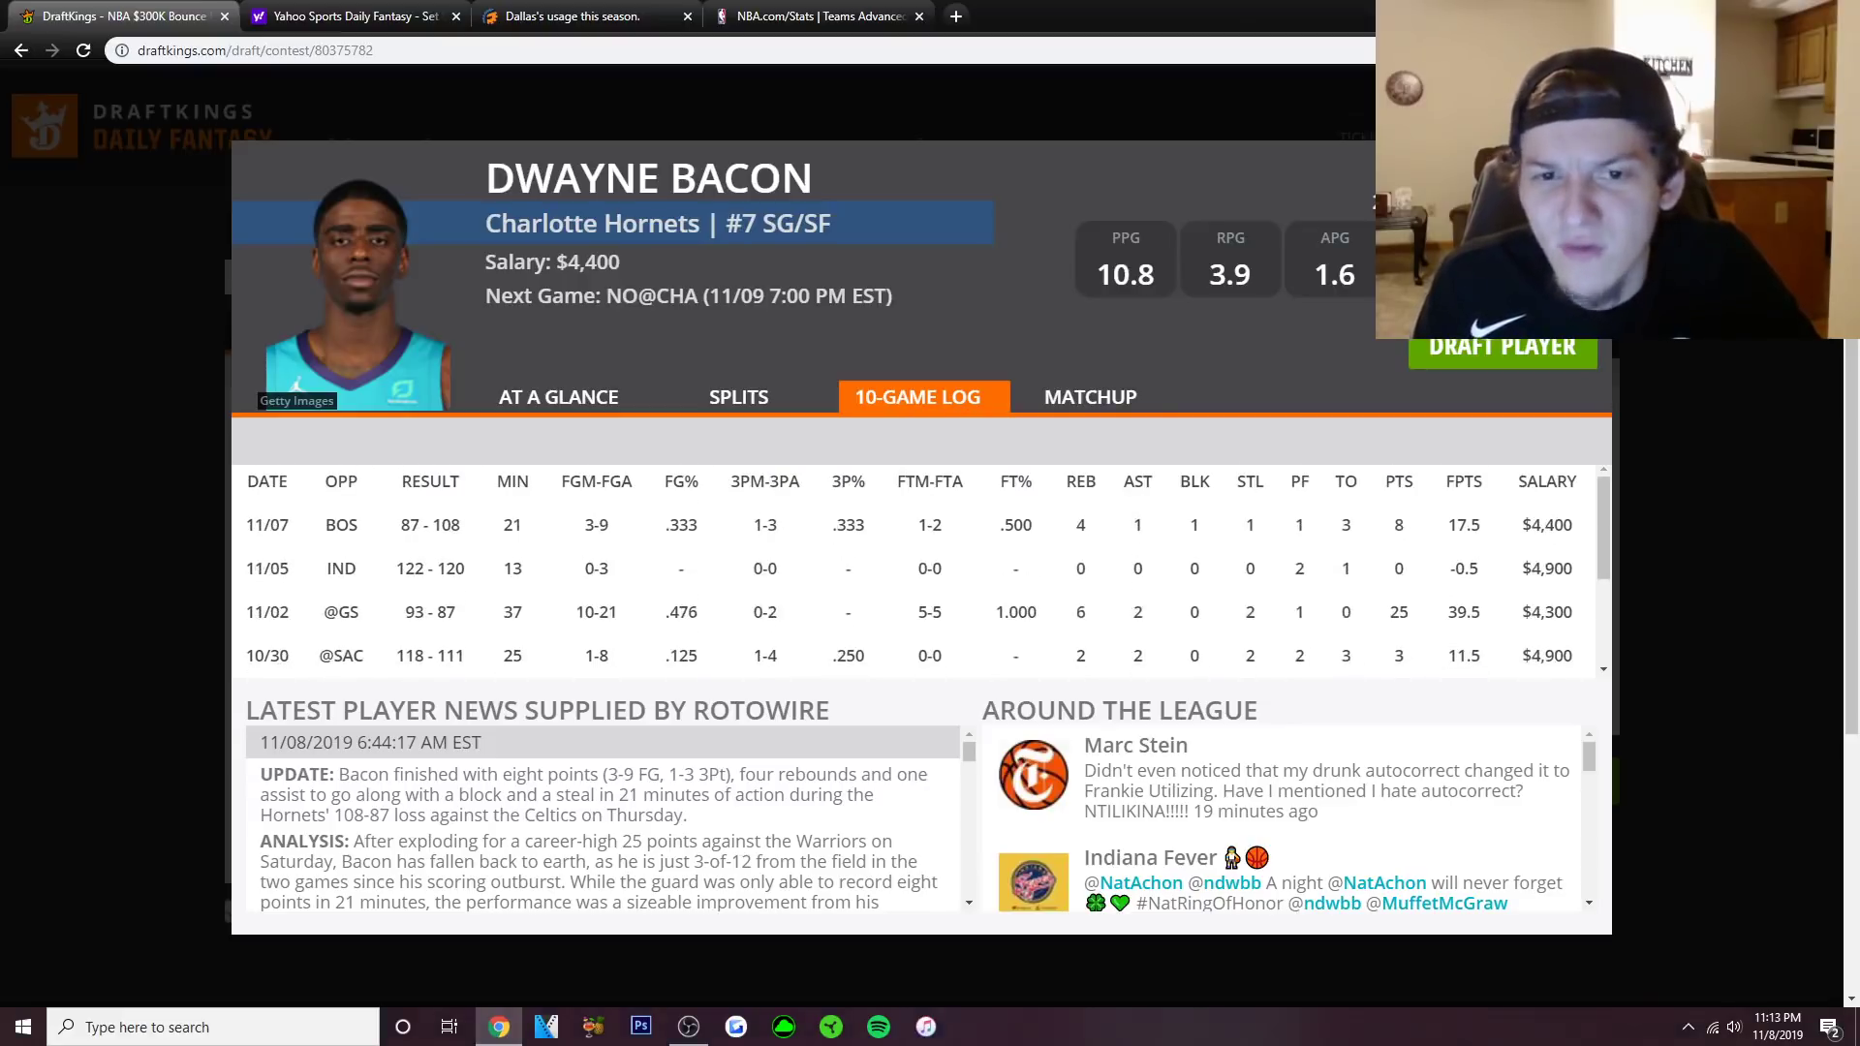
scroll(920, 572, "down", 2)
scroll(920, 572, "down", 2)
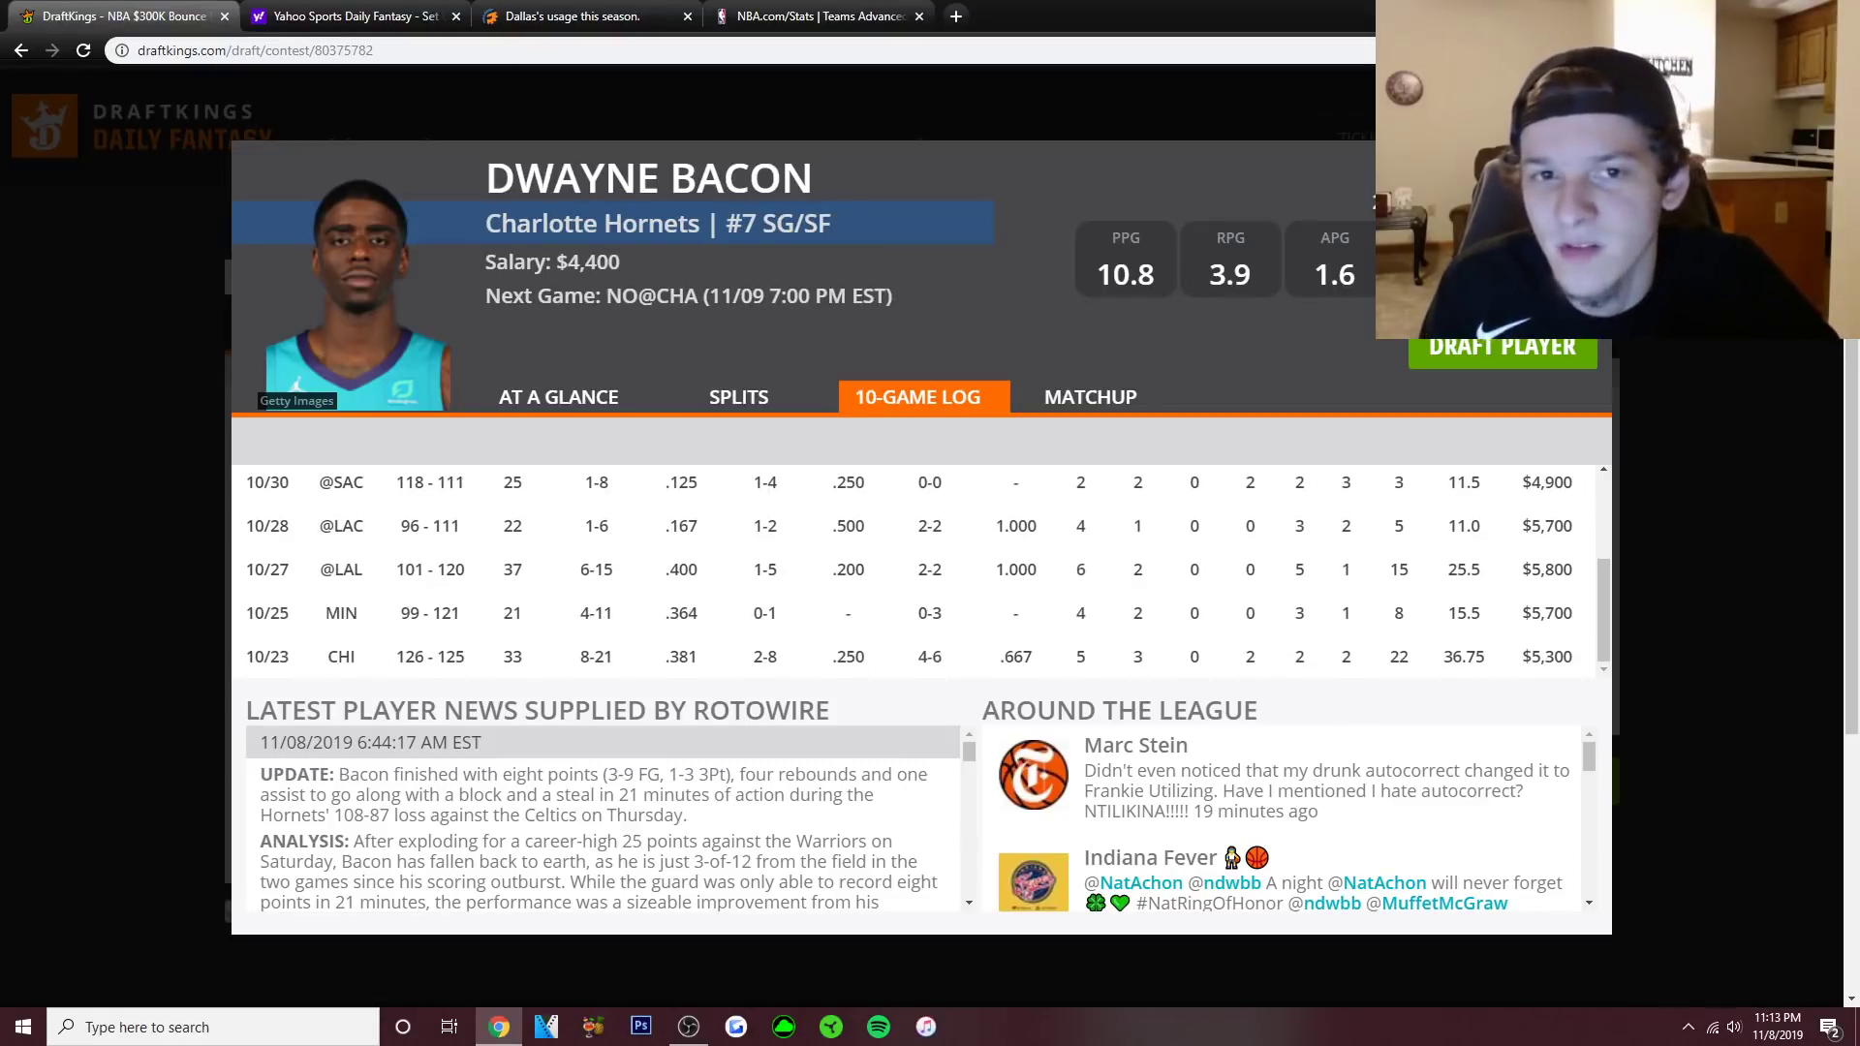
scroll(921, 571, "up", 4)
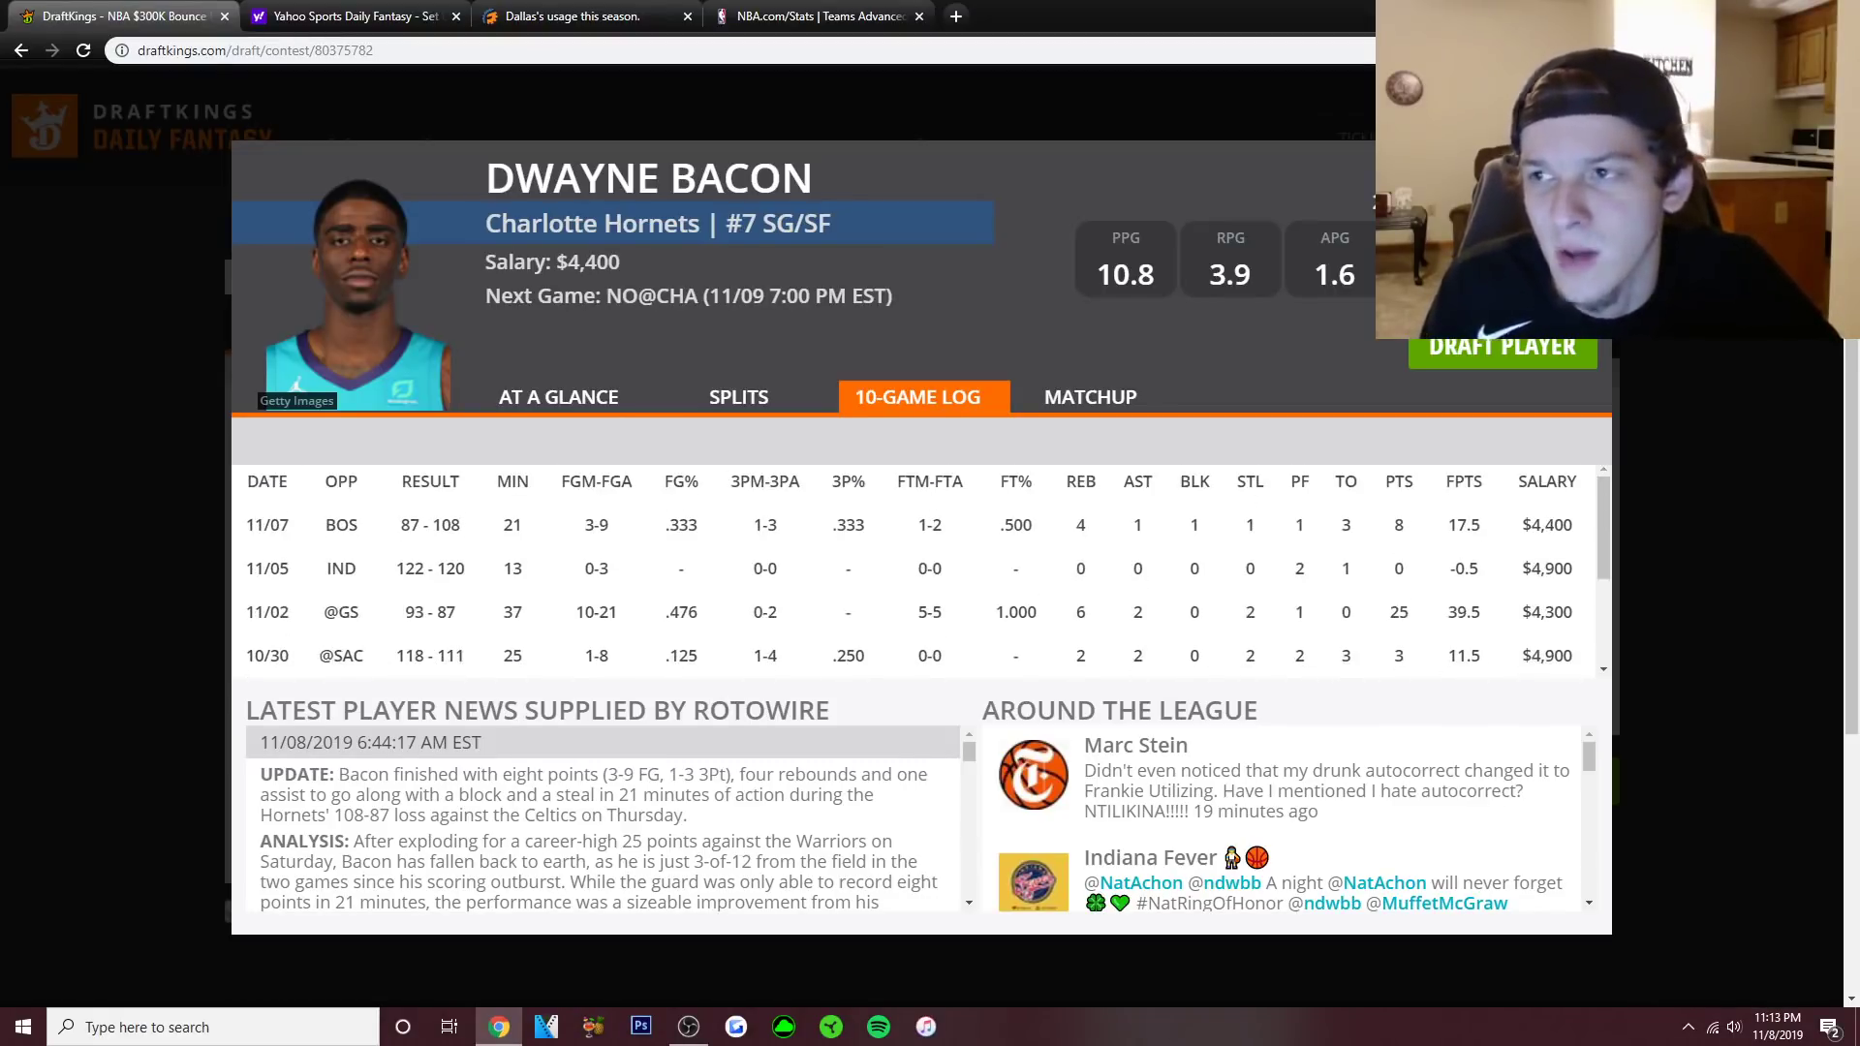
key("Escape")
Check the team pace rankings on NBA.com, and look over the DraftKings shooting guards down to the $3,100 players.
left_click(819, 17)
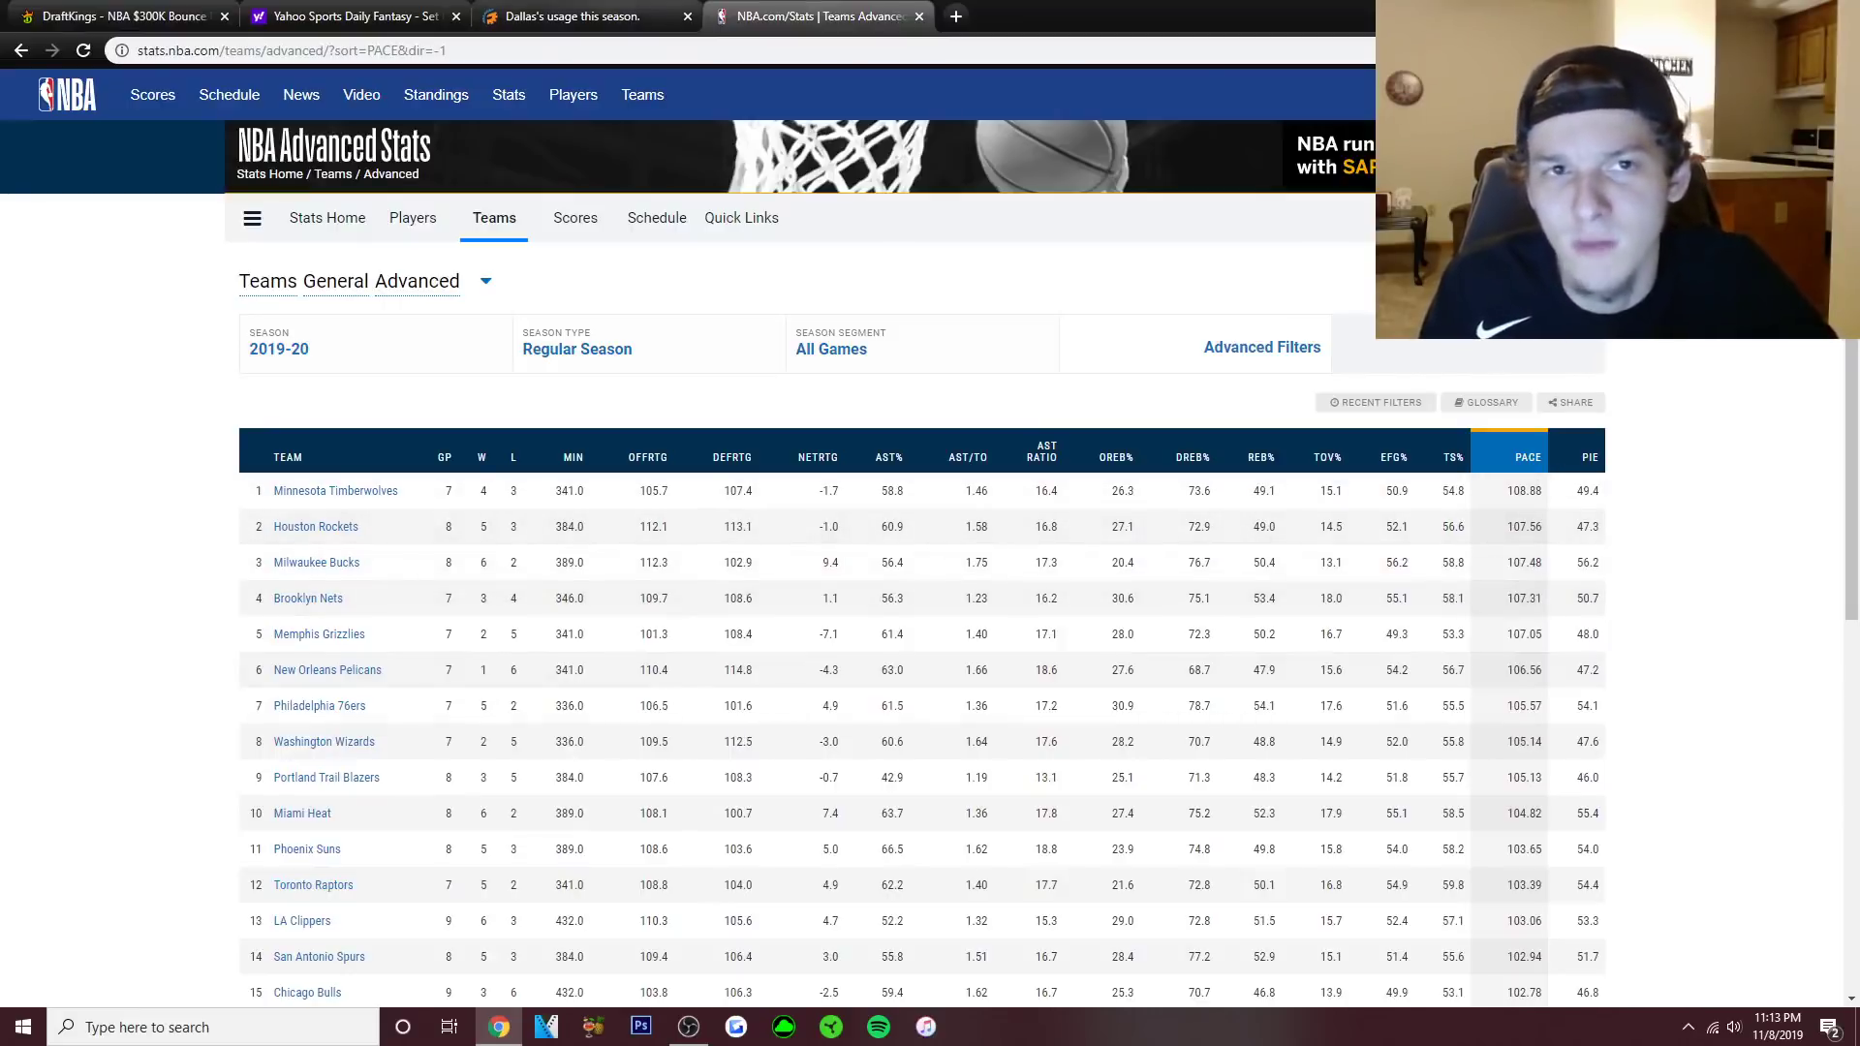
key("ctrl+1")
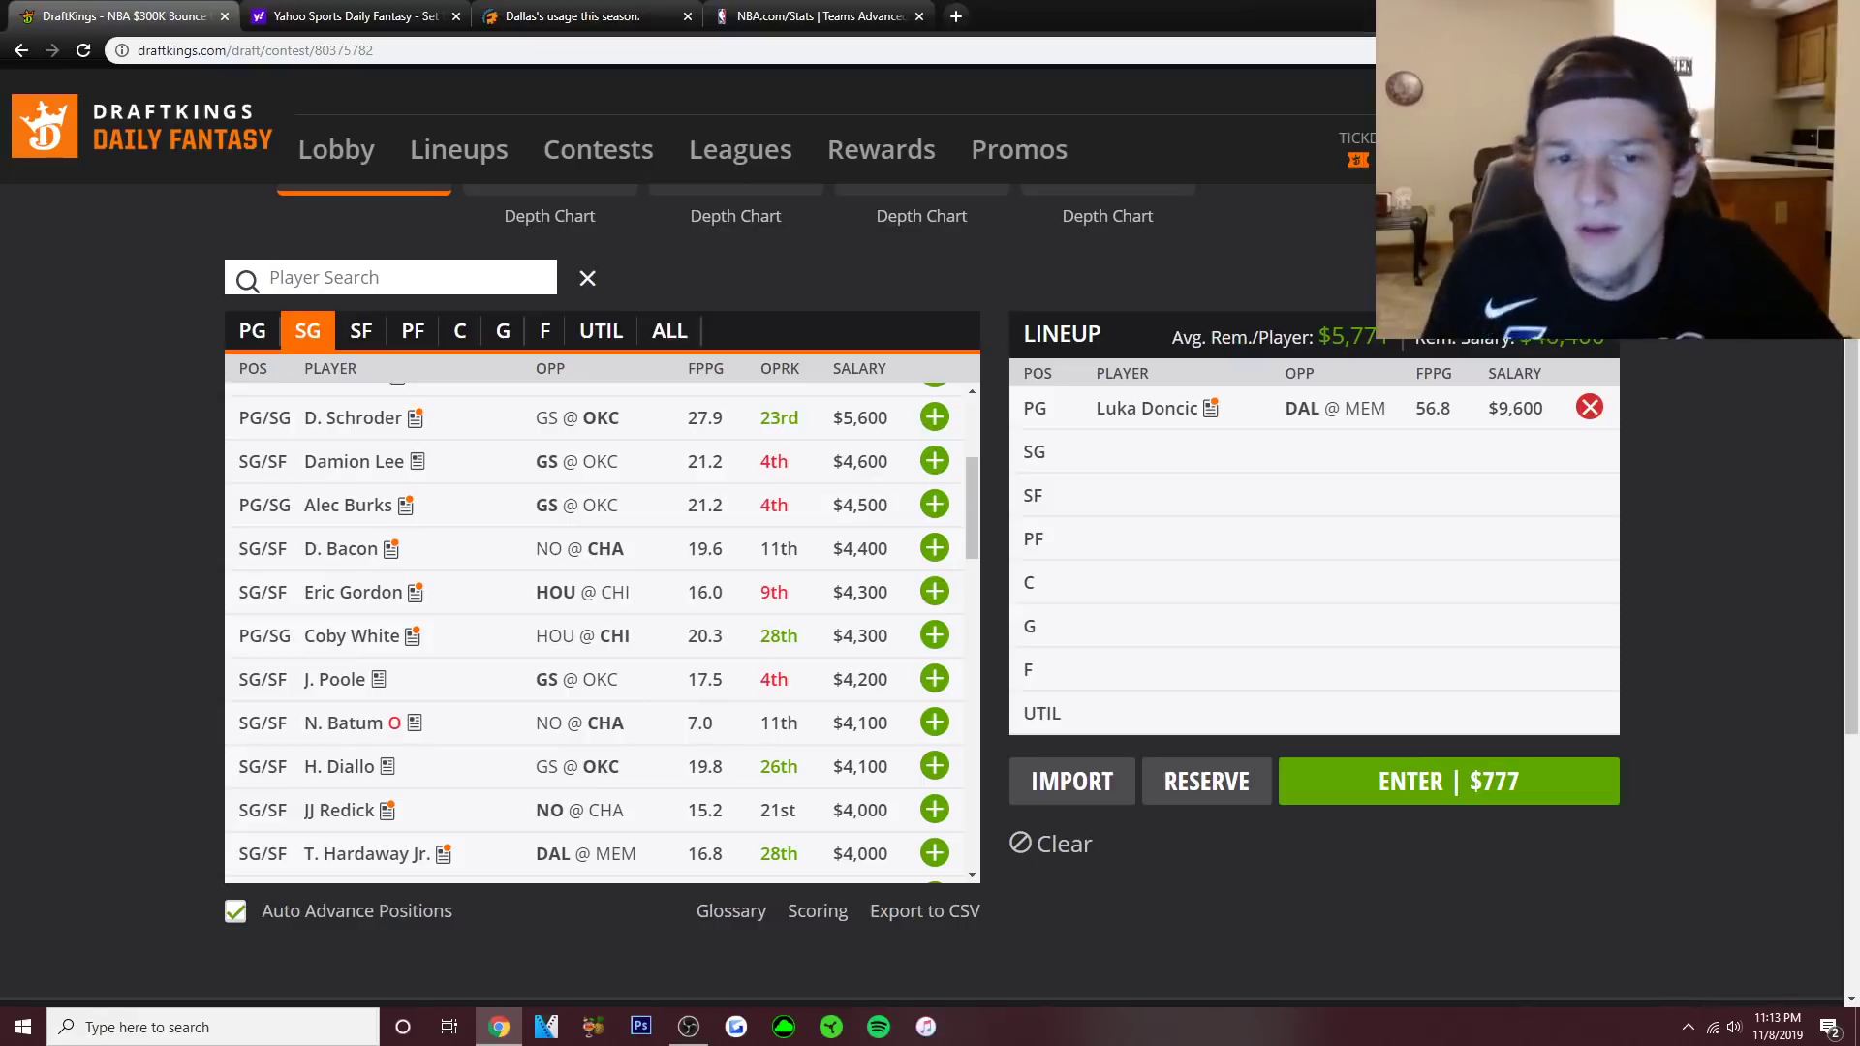
scroll(600, 629, "down", 3)
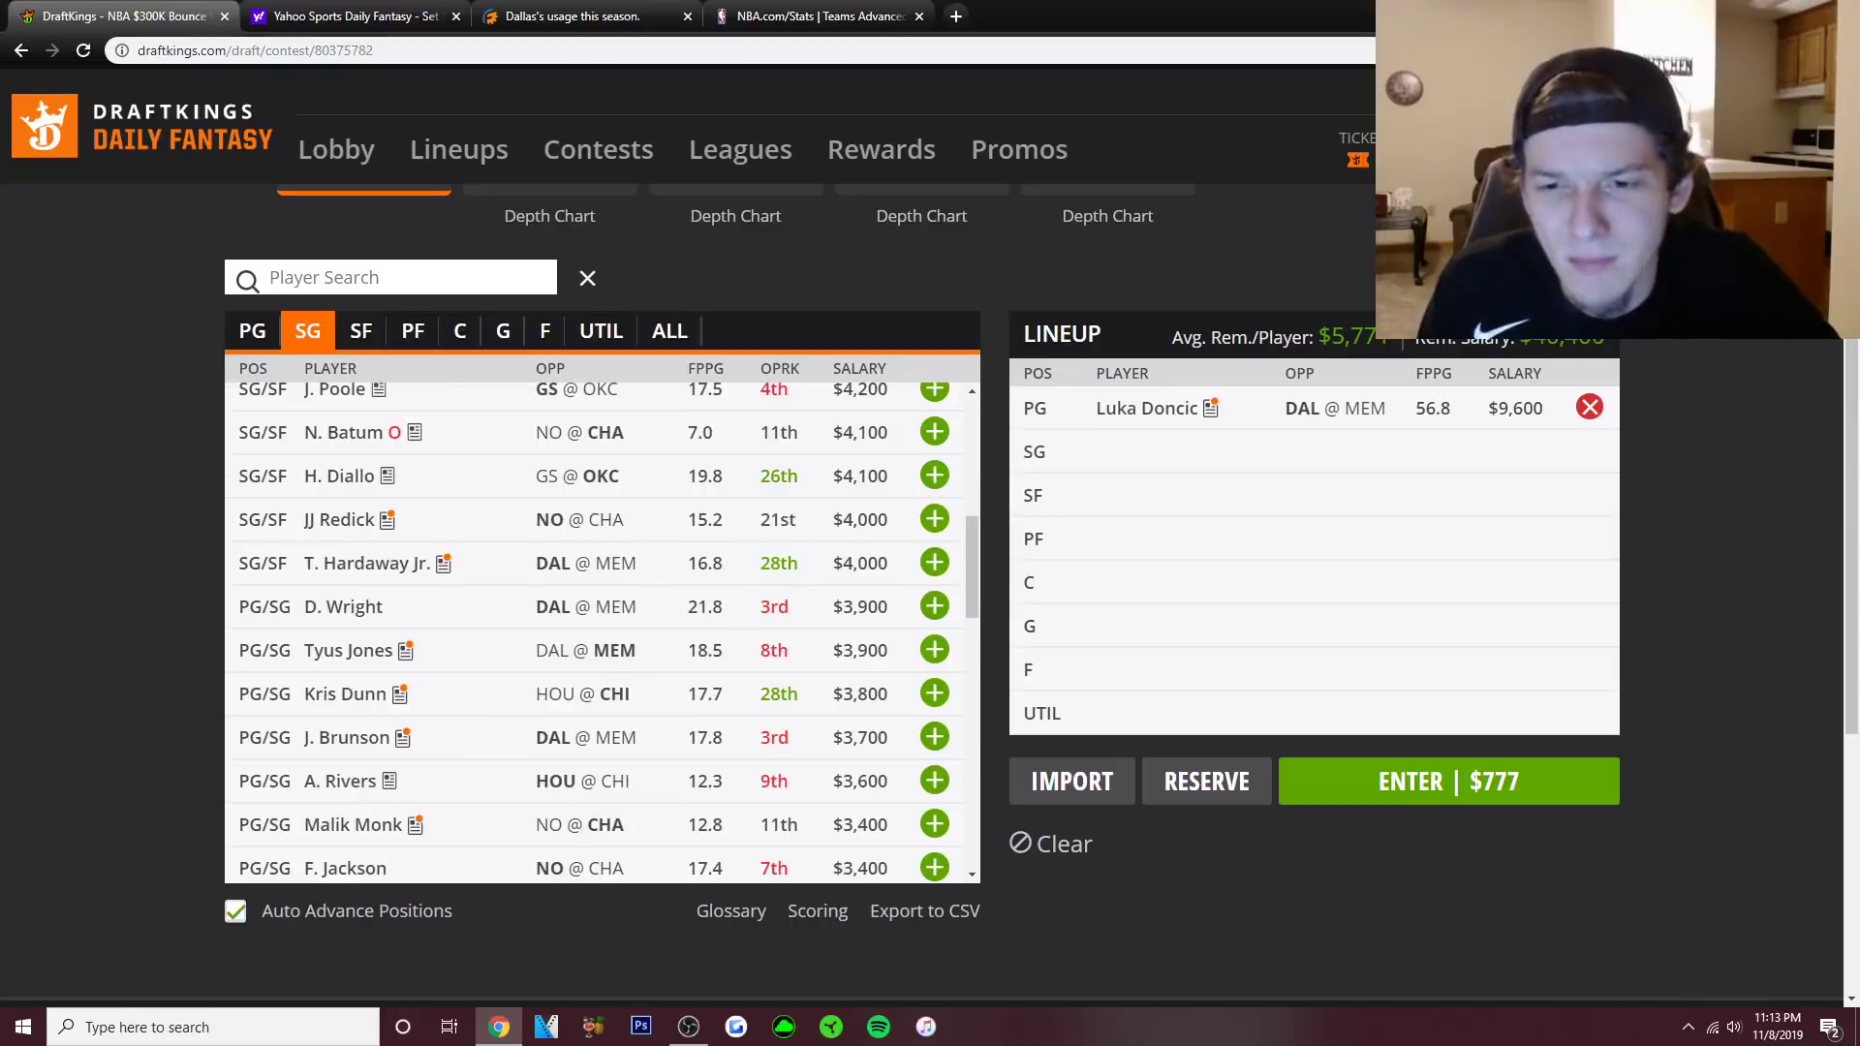
scroll(601, 630, "down", 1)
scroll(600, 629, "down", 3)
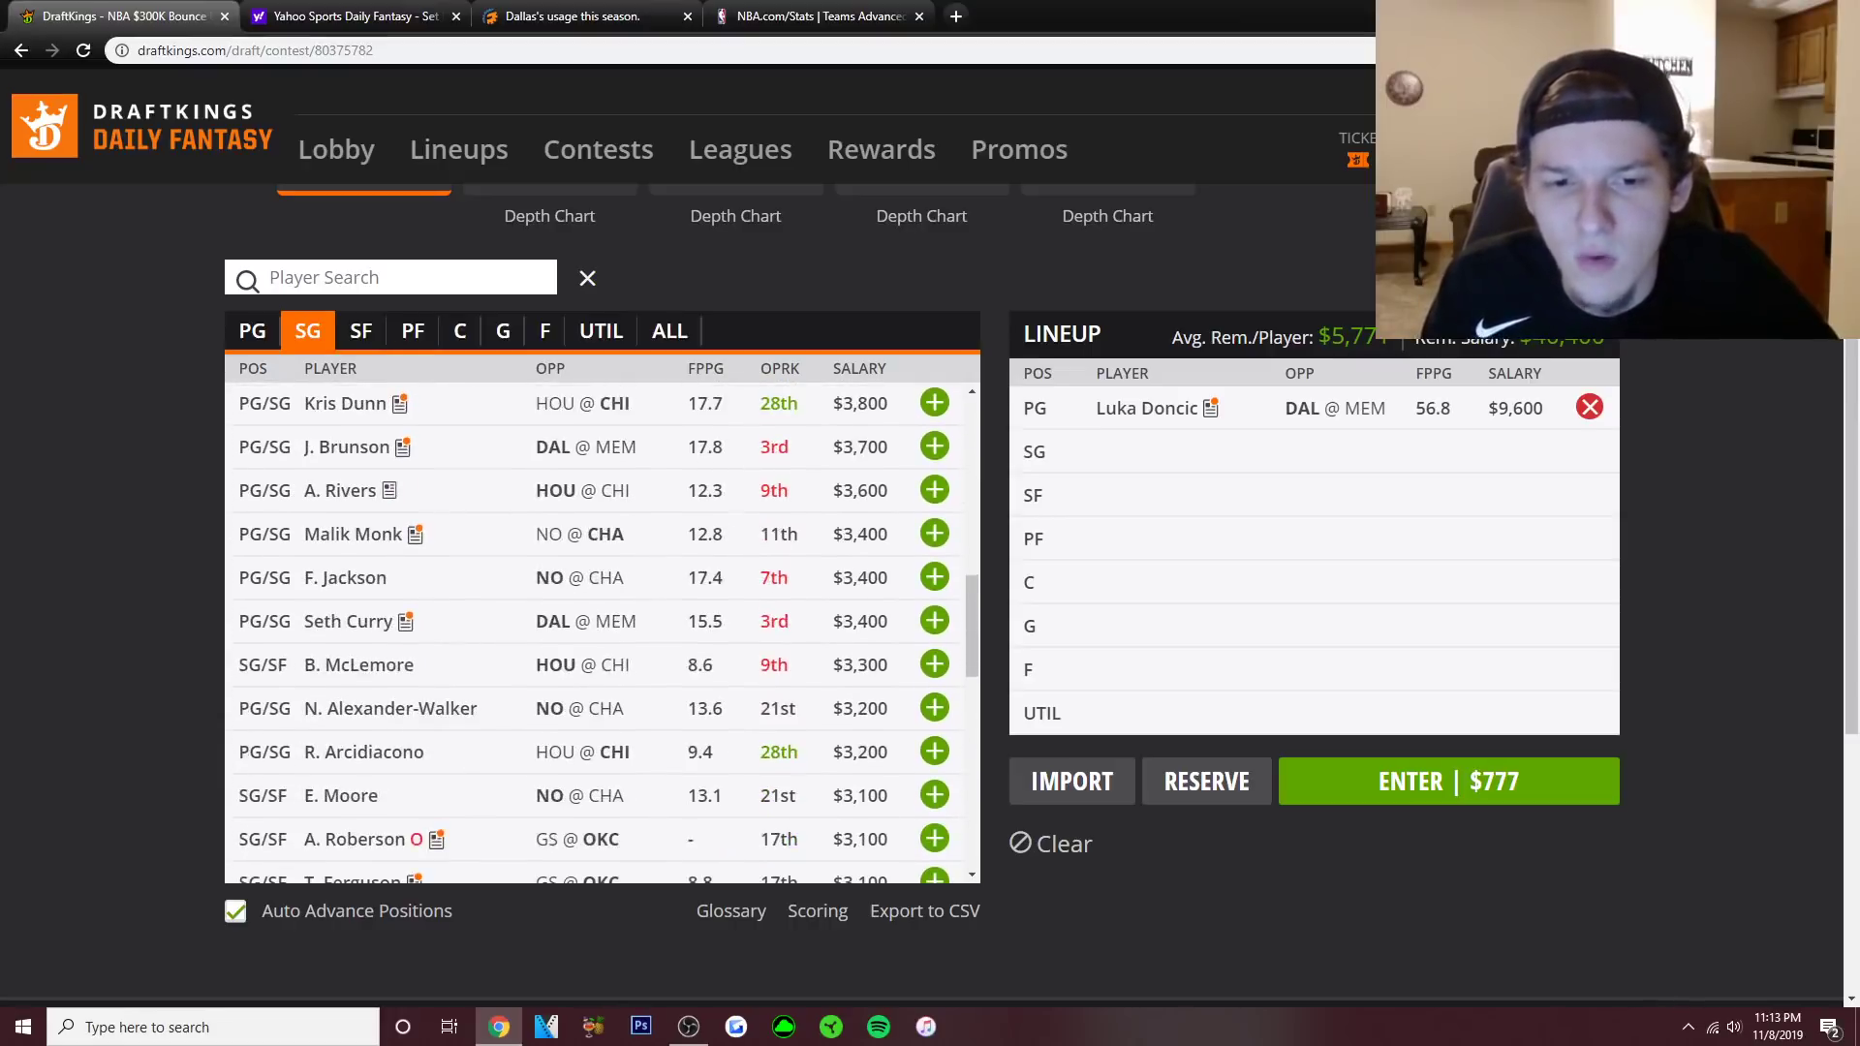
scroll(601, 630, "up", 10)
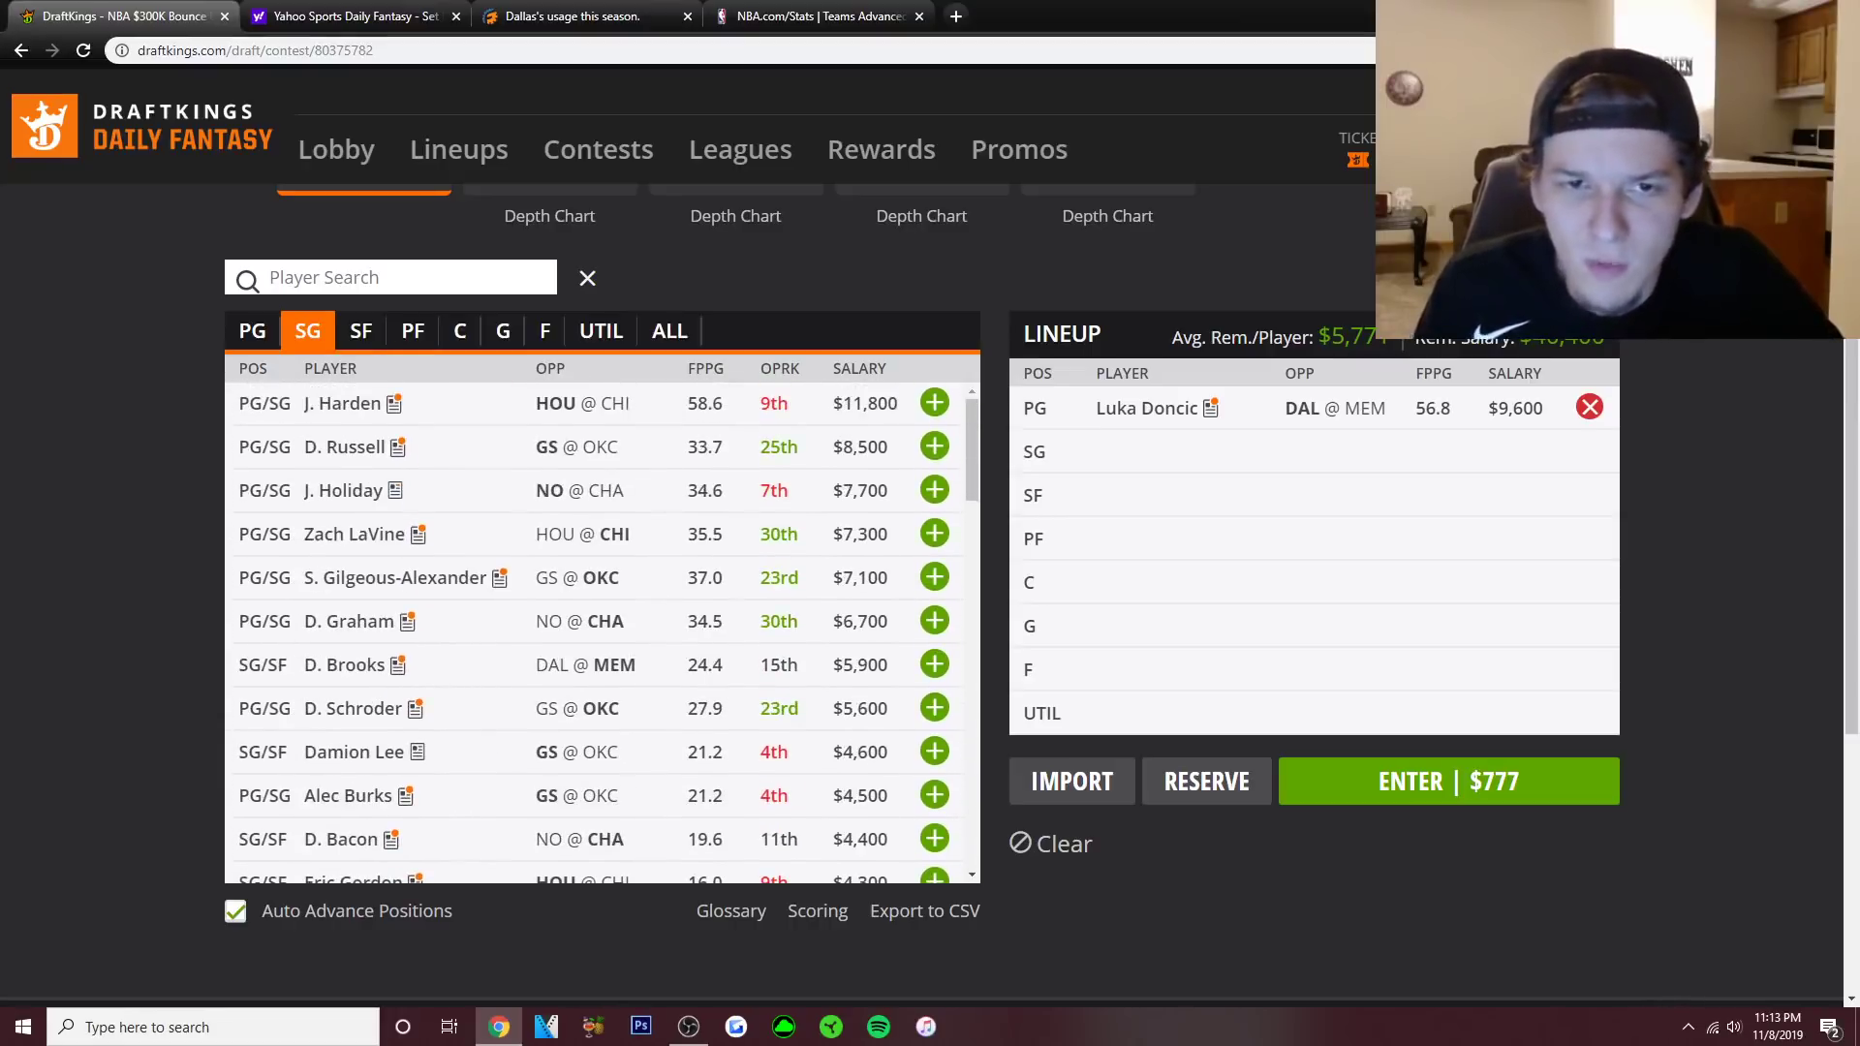
Examine the DraftKings small forward pool from the highest salaries down to the $3,100 players.
left_click(360, 331)
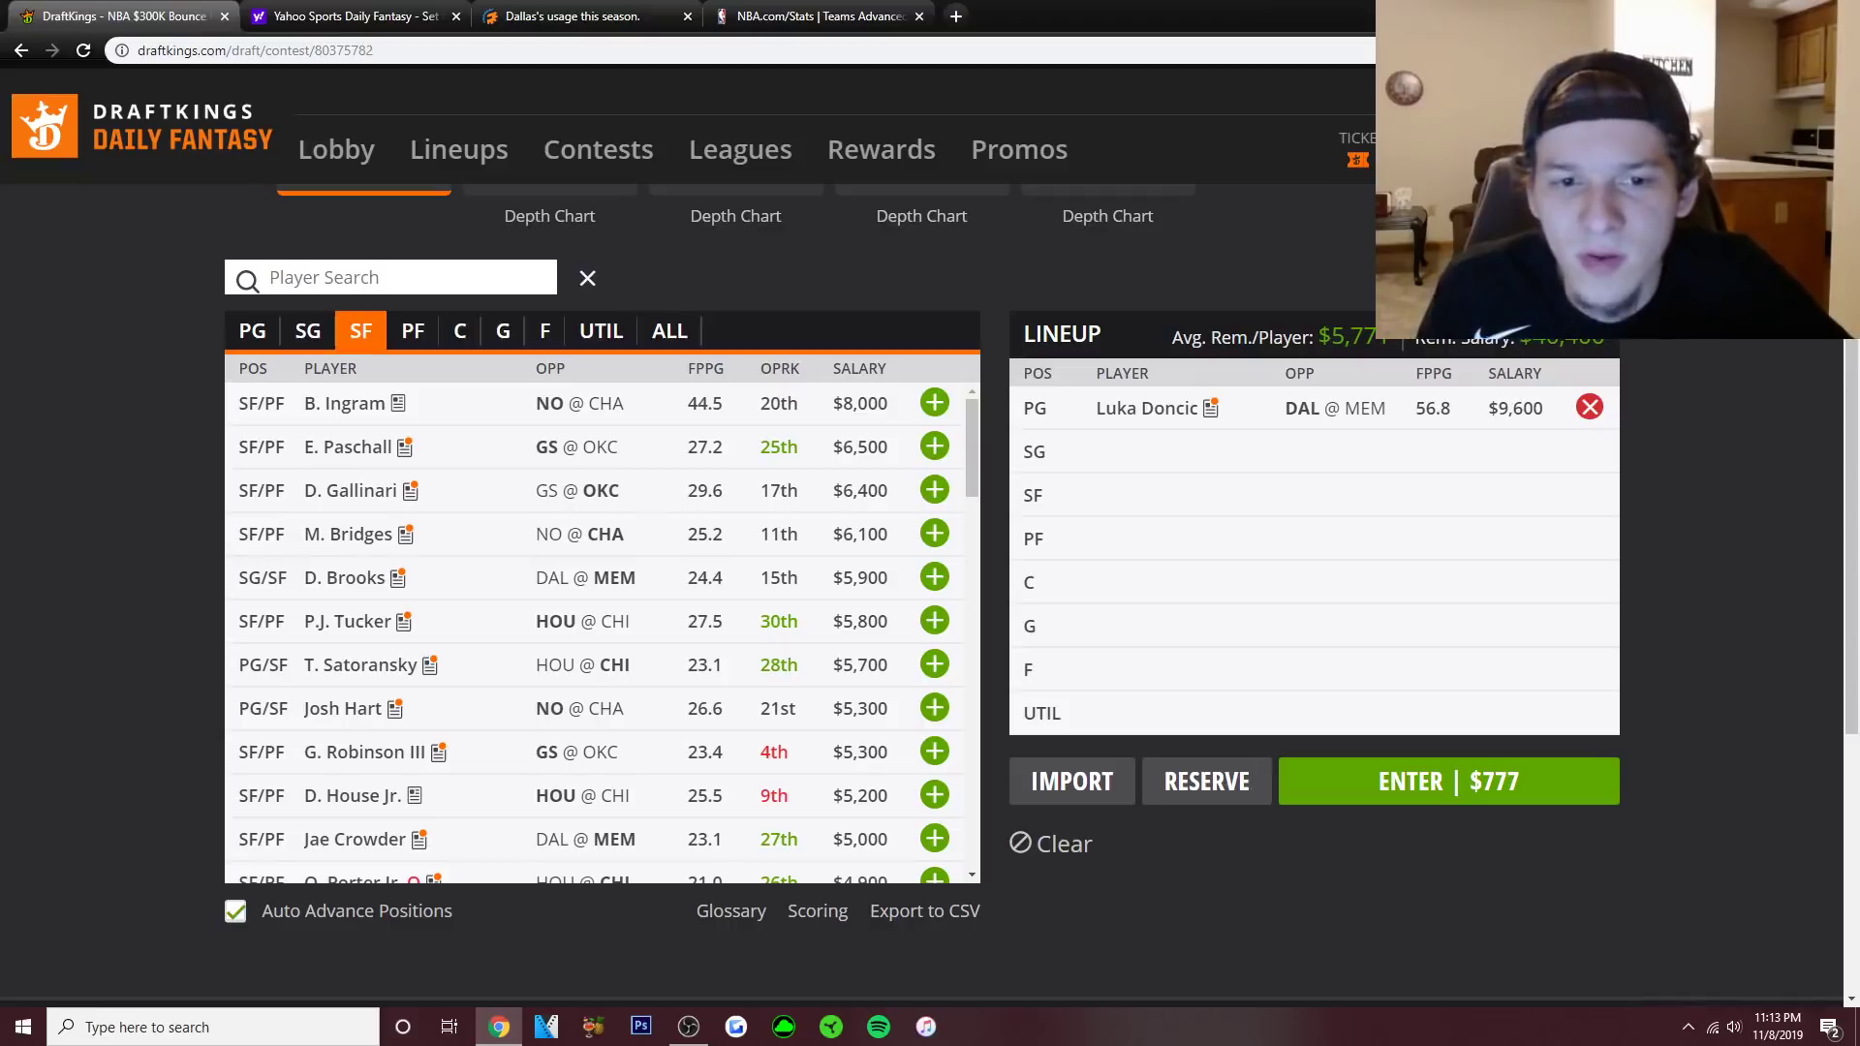
scroll(600, 629, "down", 2)
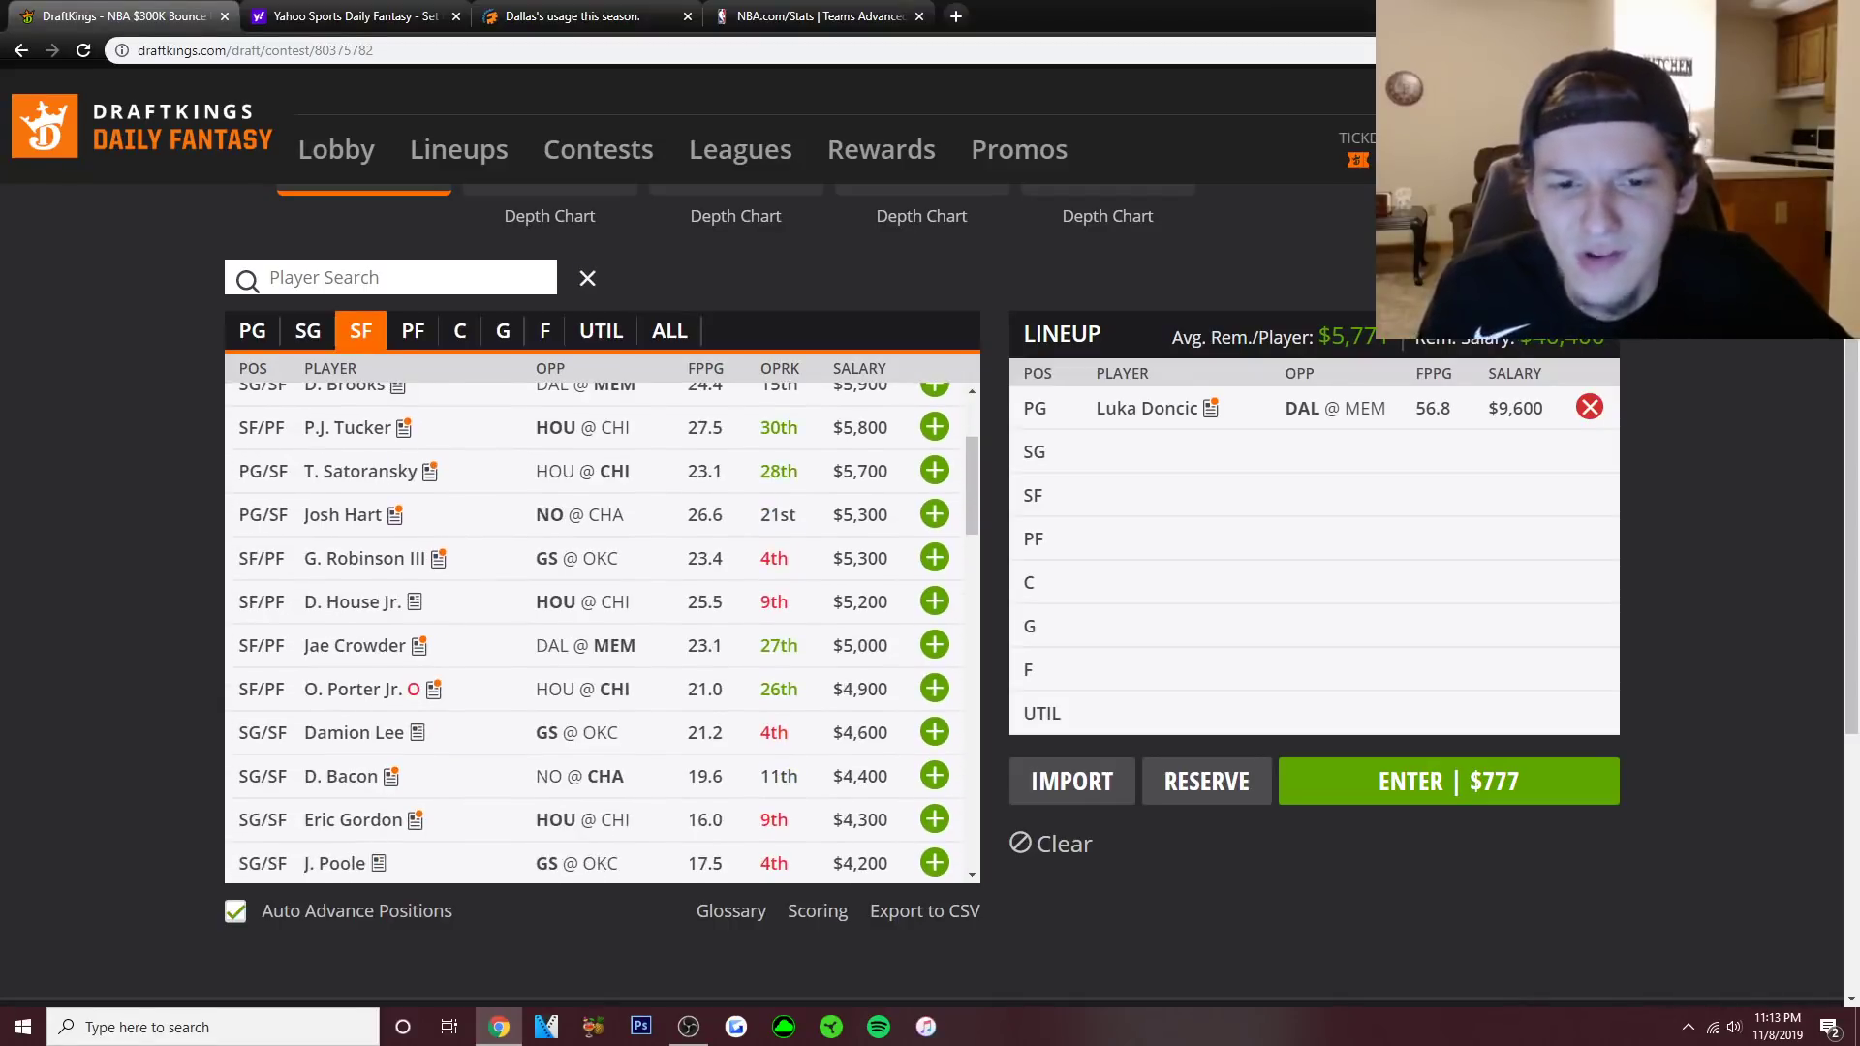
scroll(601, 629, "down", 5)
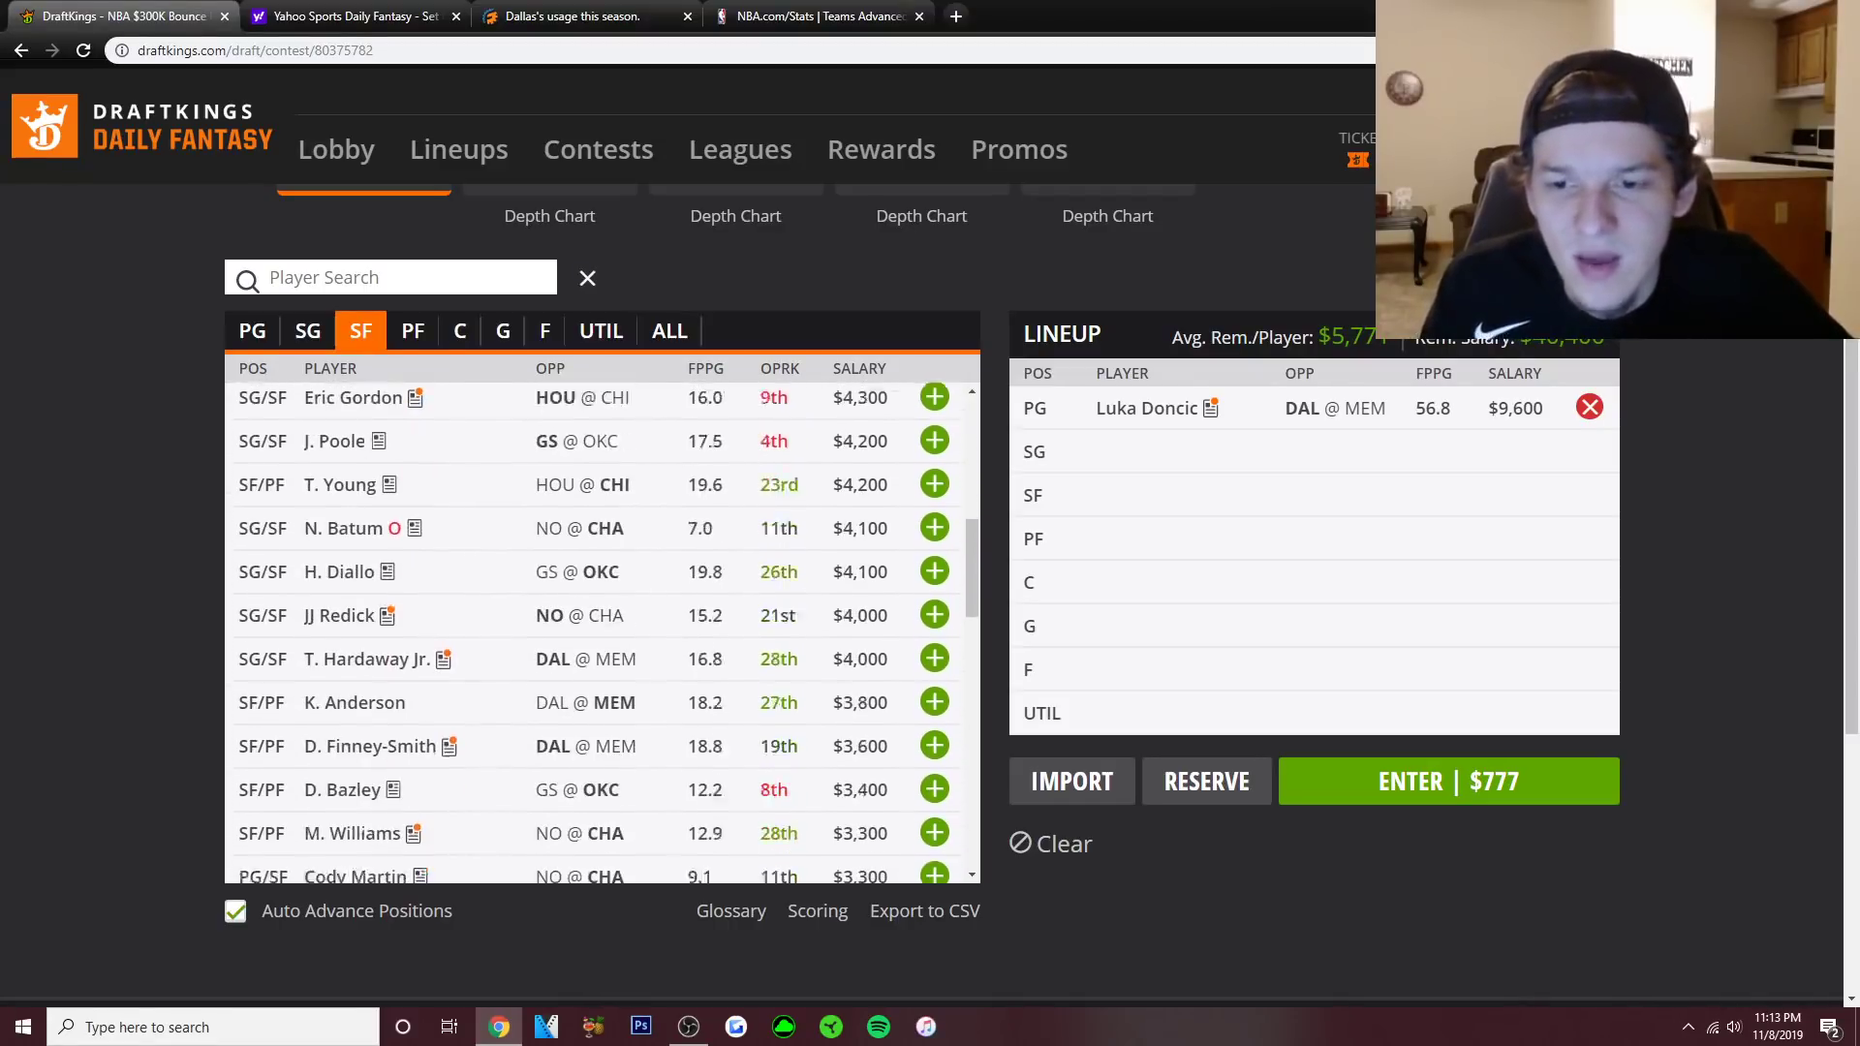
scroll(602, 630, "down", 2)
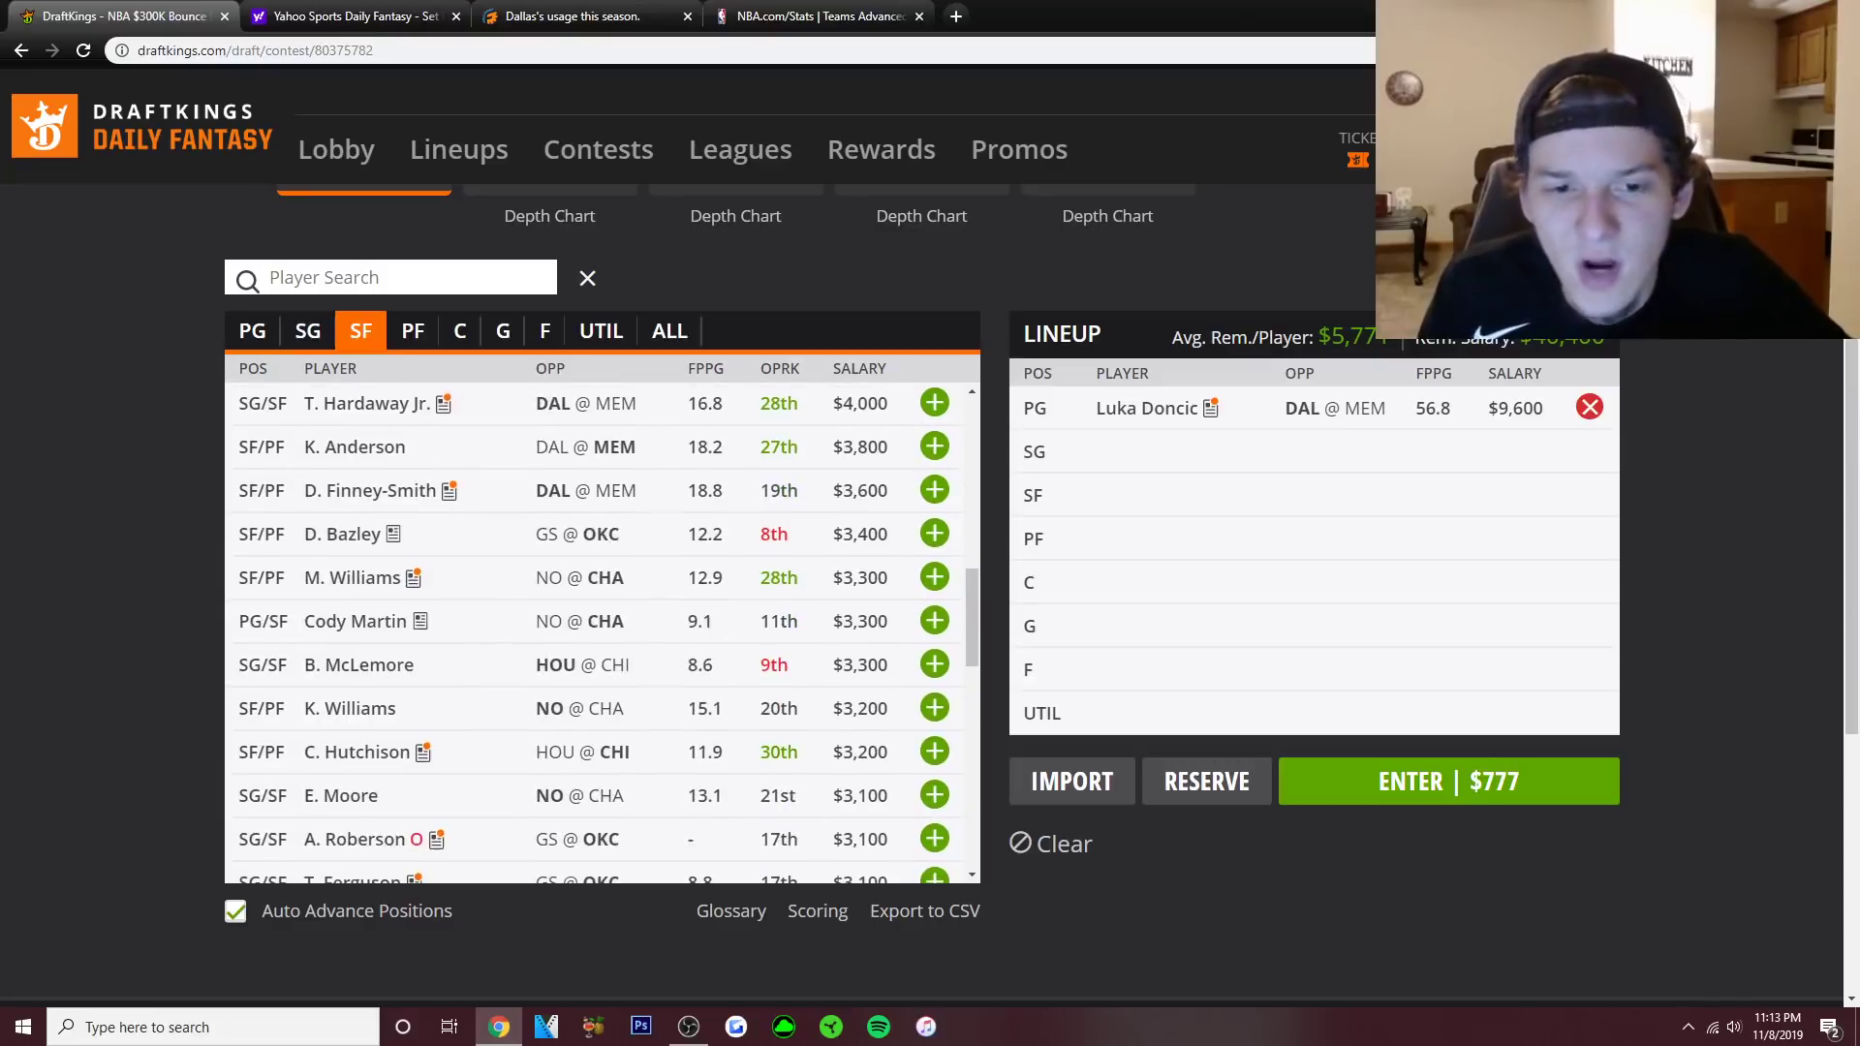
scroll(602, 629, "down", 1)
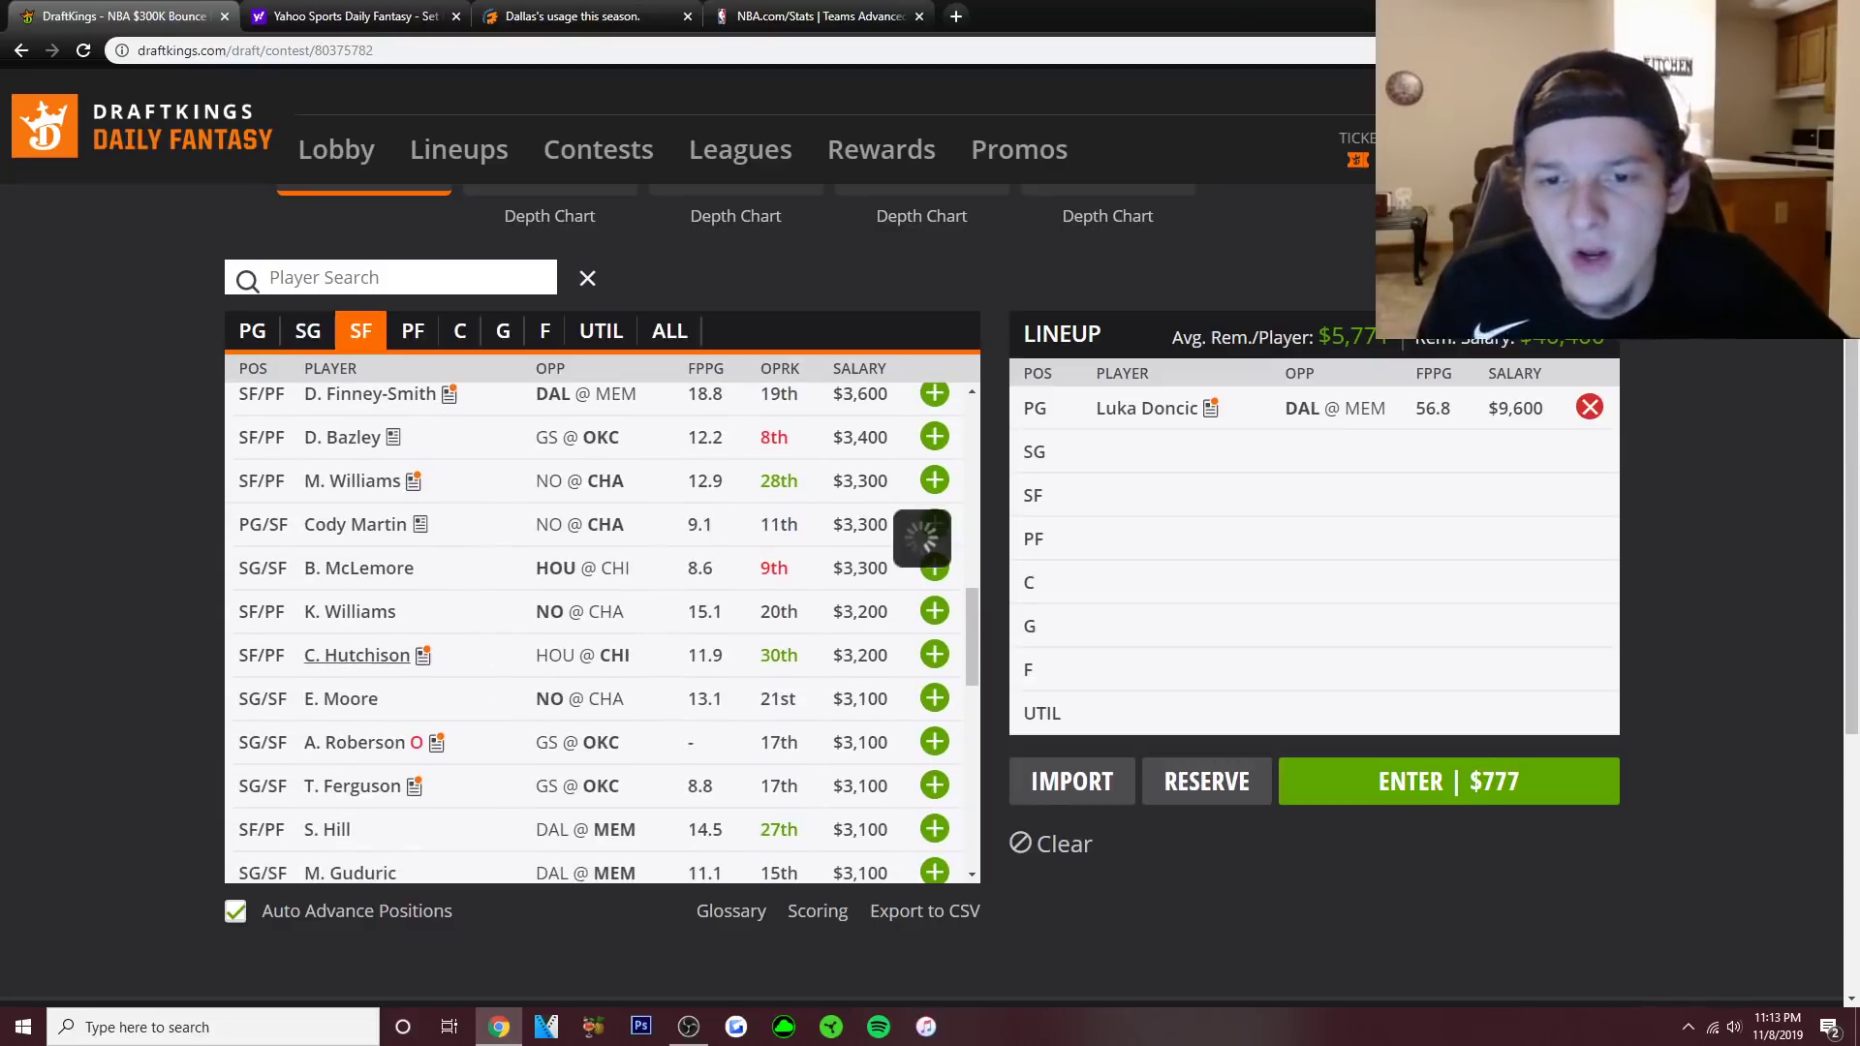
Review C. Hutchison's season averages and 10-game log on DraftKings, and close his player card.
left_click(357, 655)
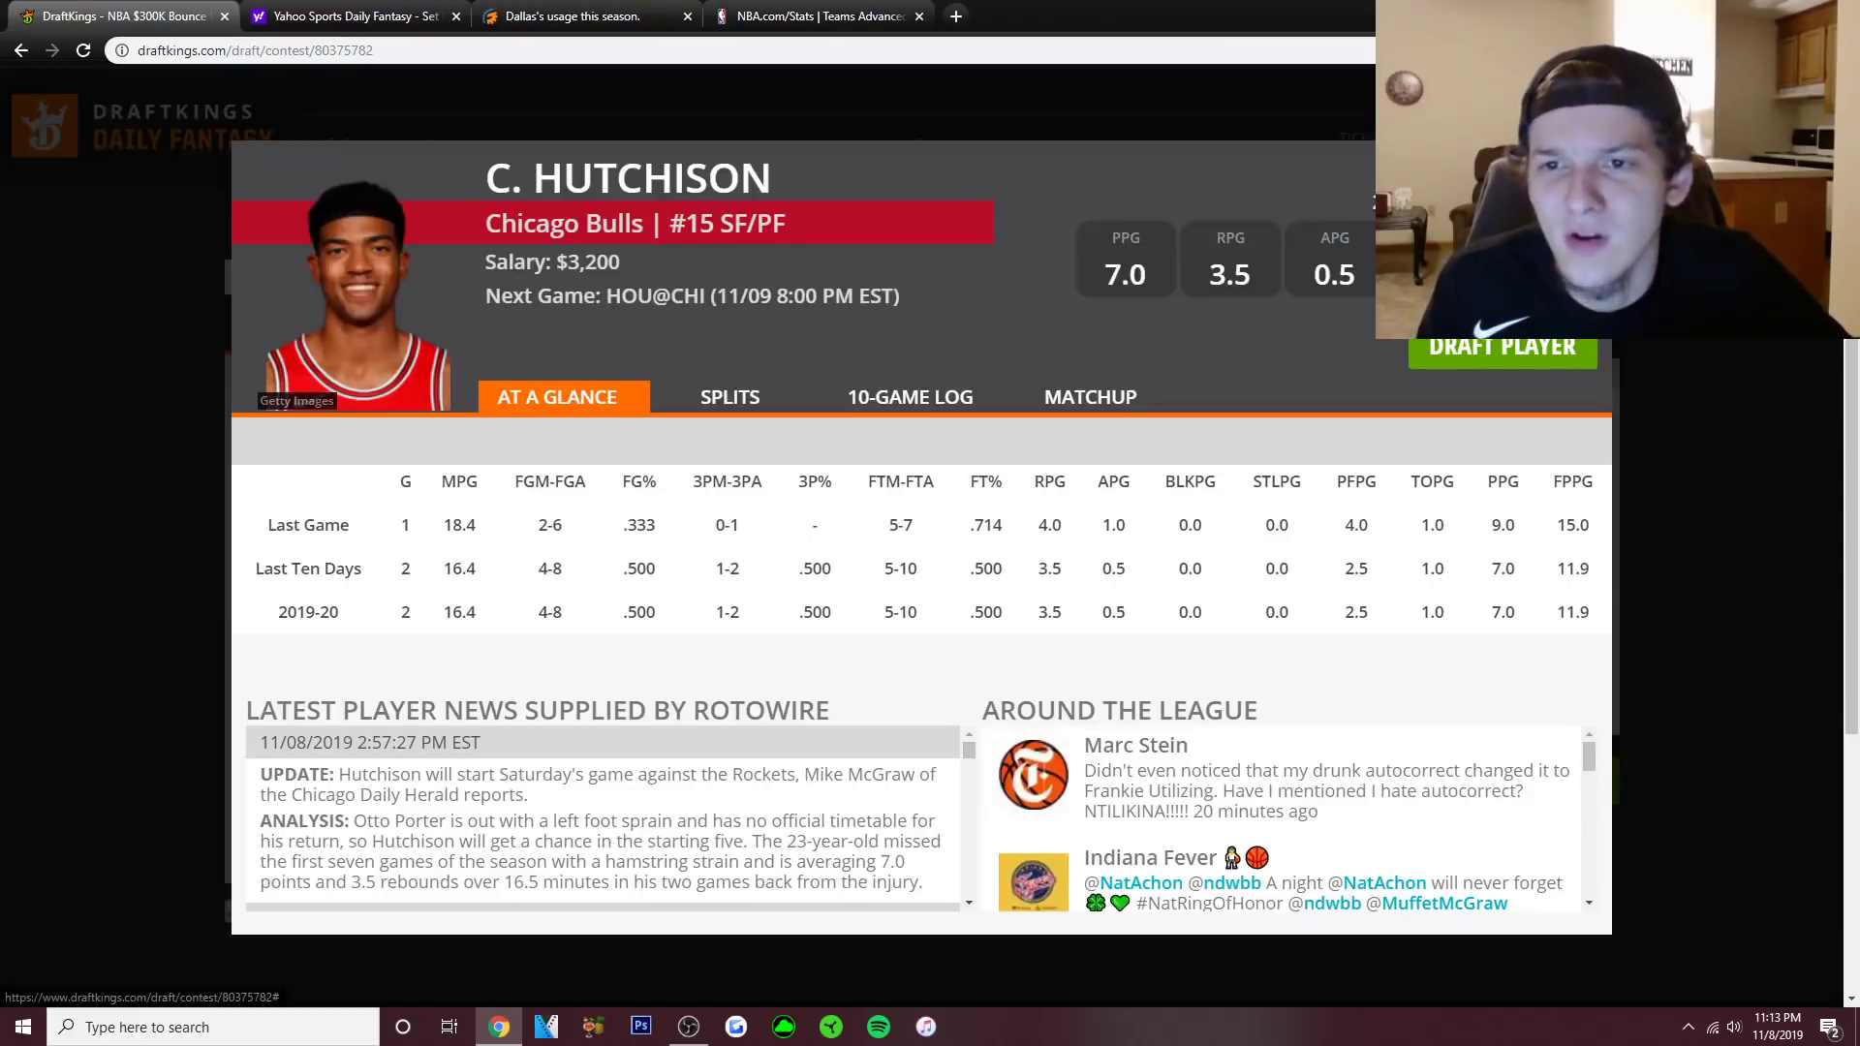
left_click(911, 397)
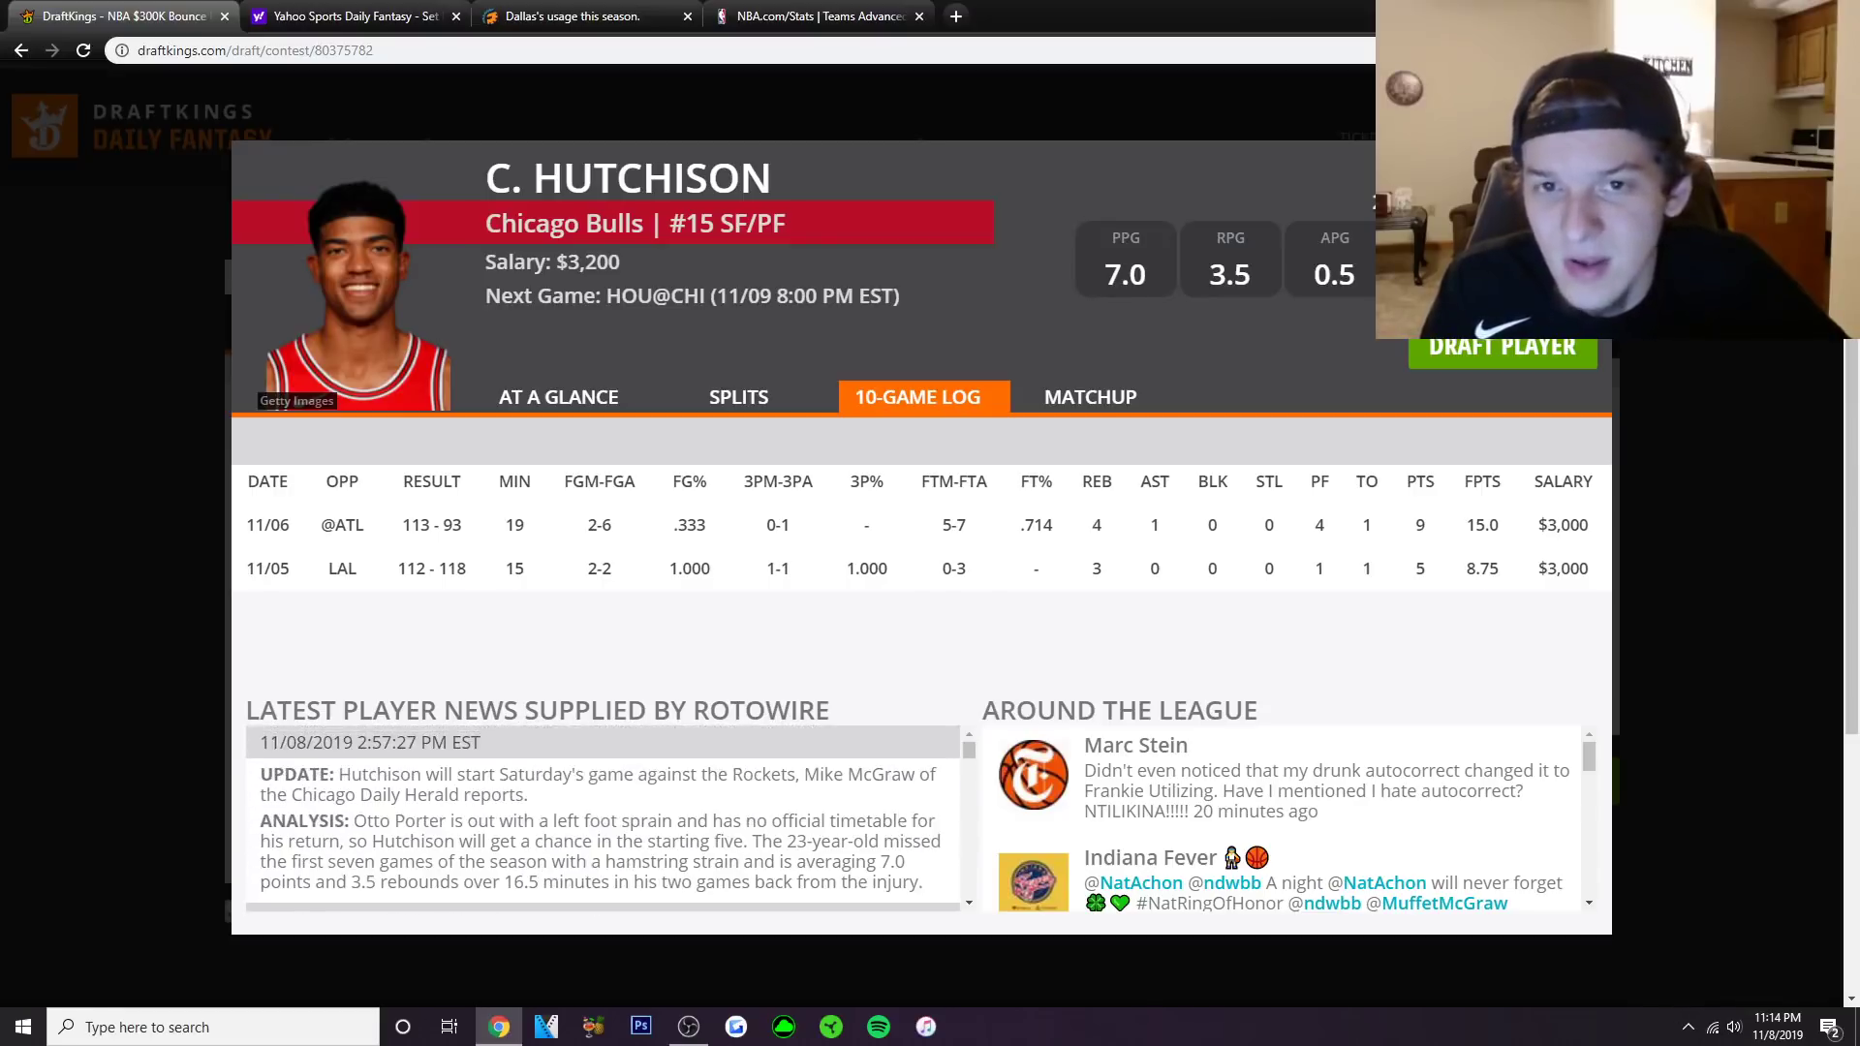
key("Escape")
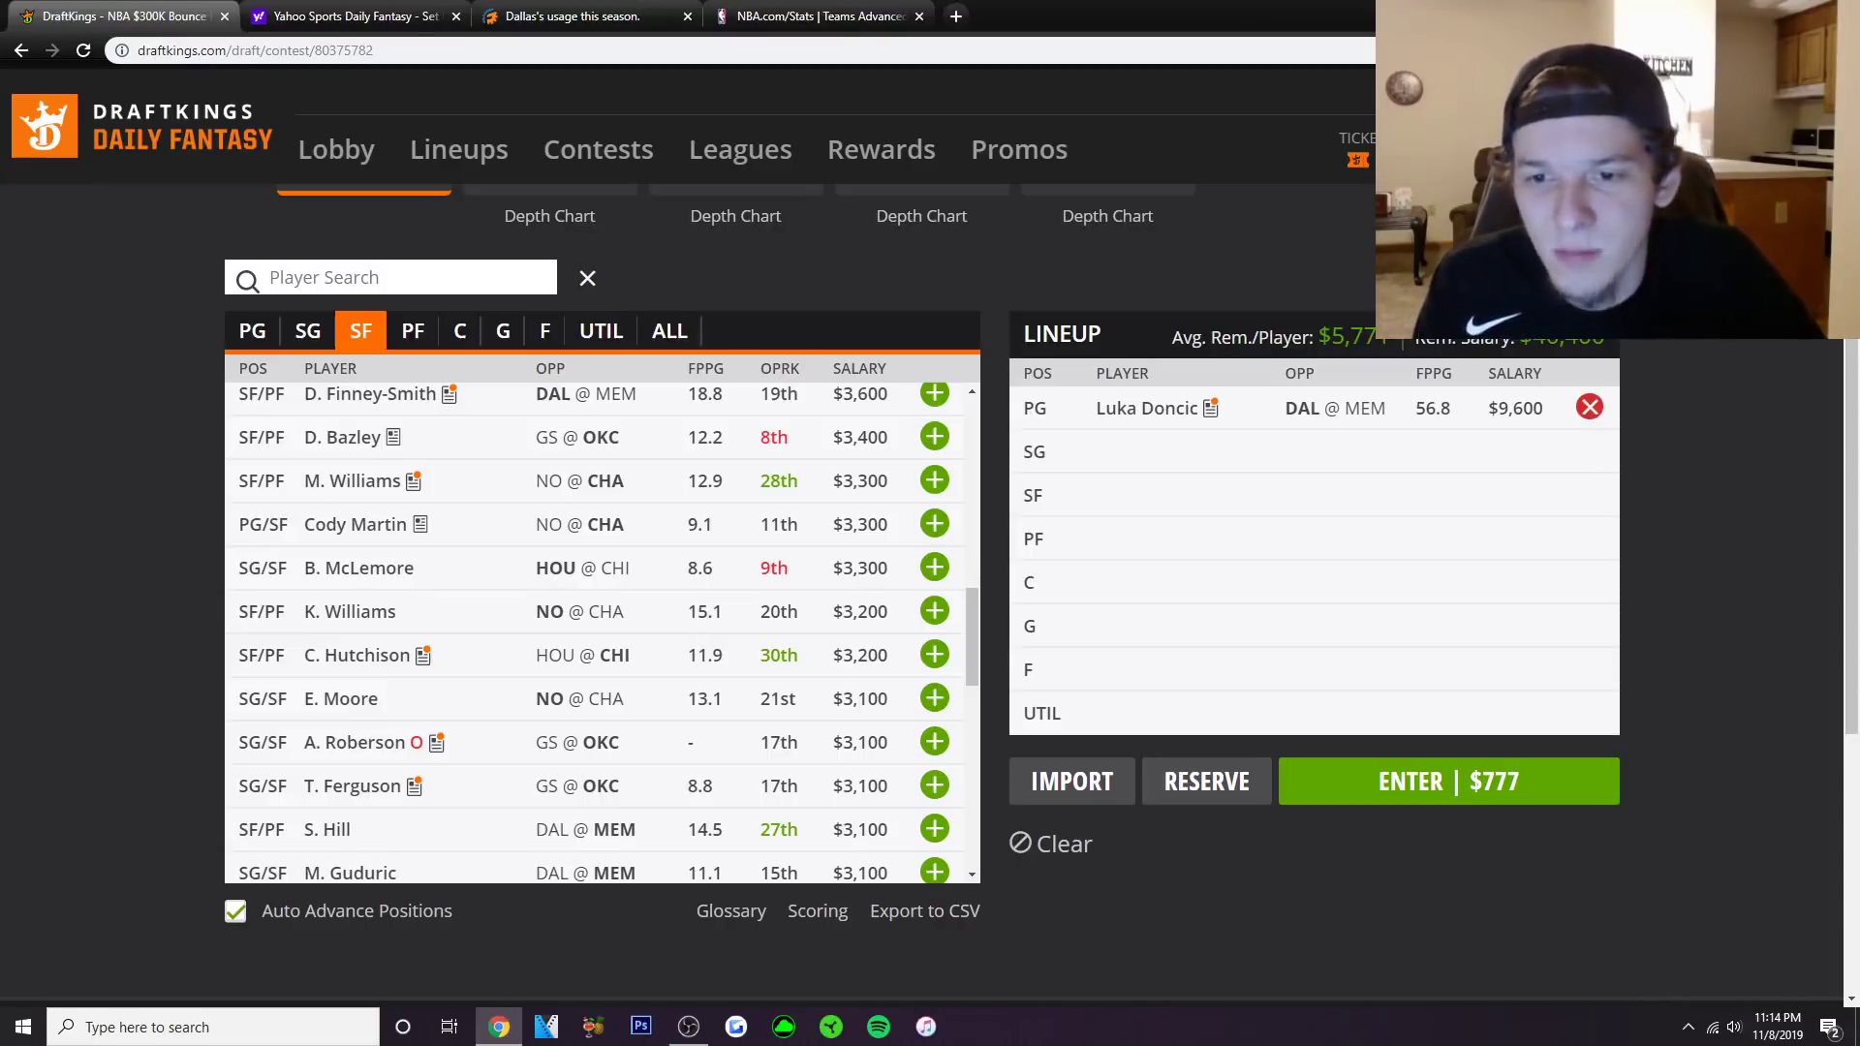
Recheck the team pace table on NBA.com and add C. Hutchison to the DraftKings lineup at small forward.
left_click(820, 16)
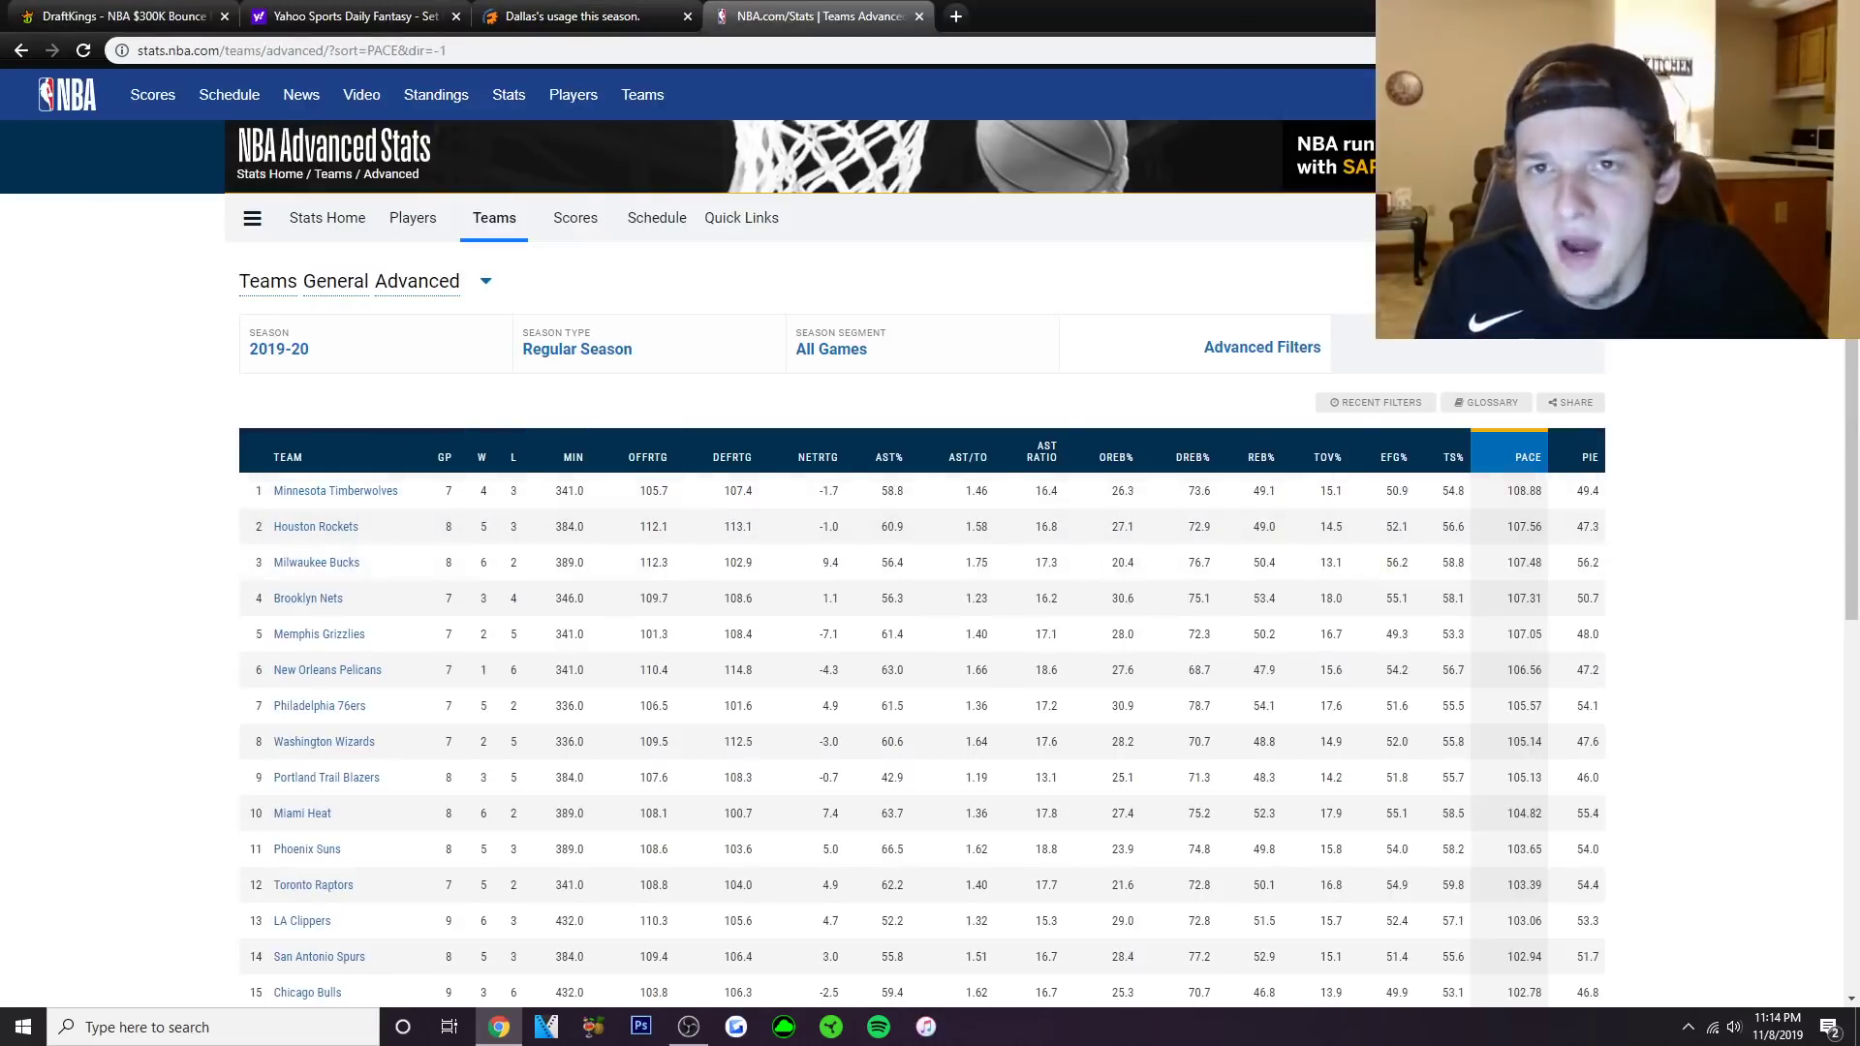
key("ctrl+1")
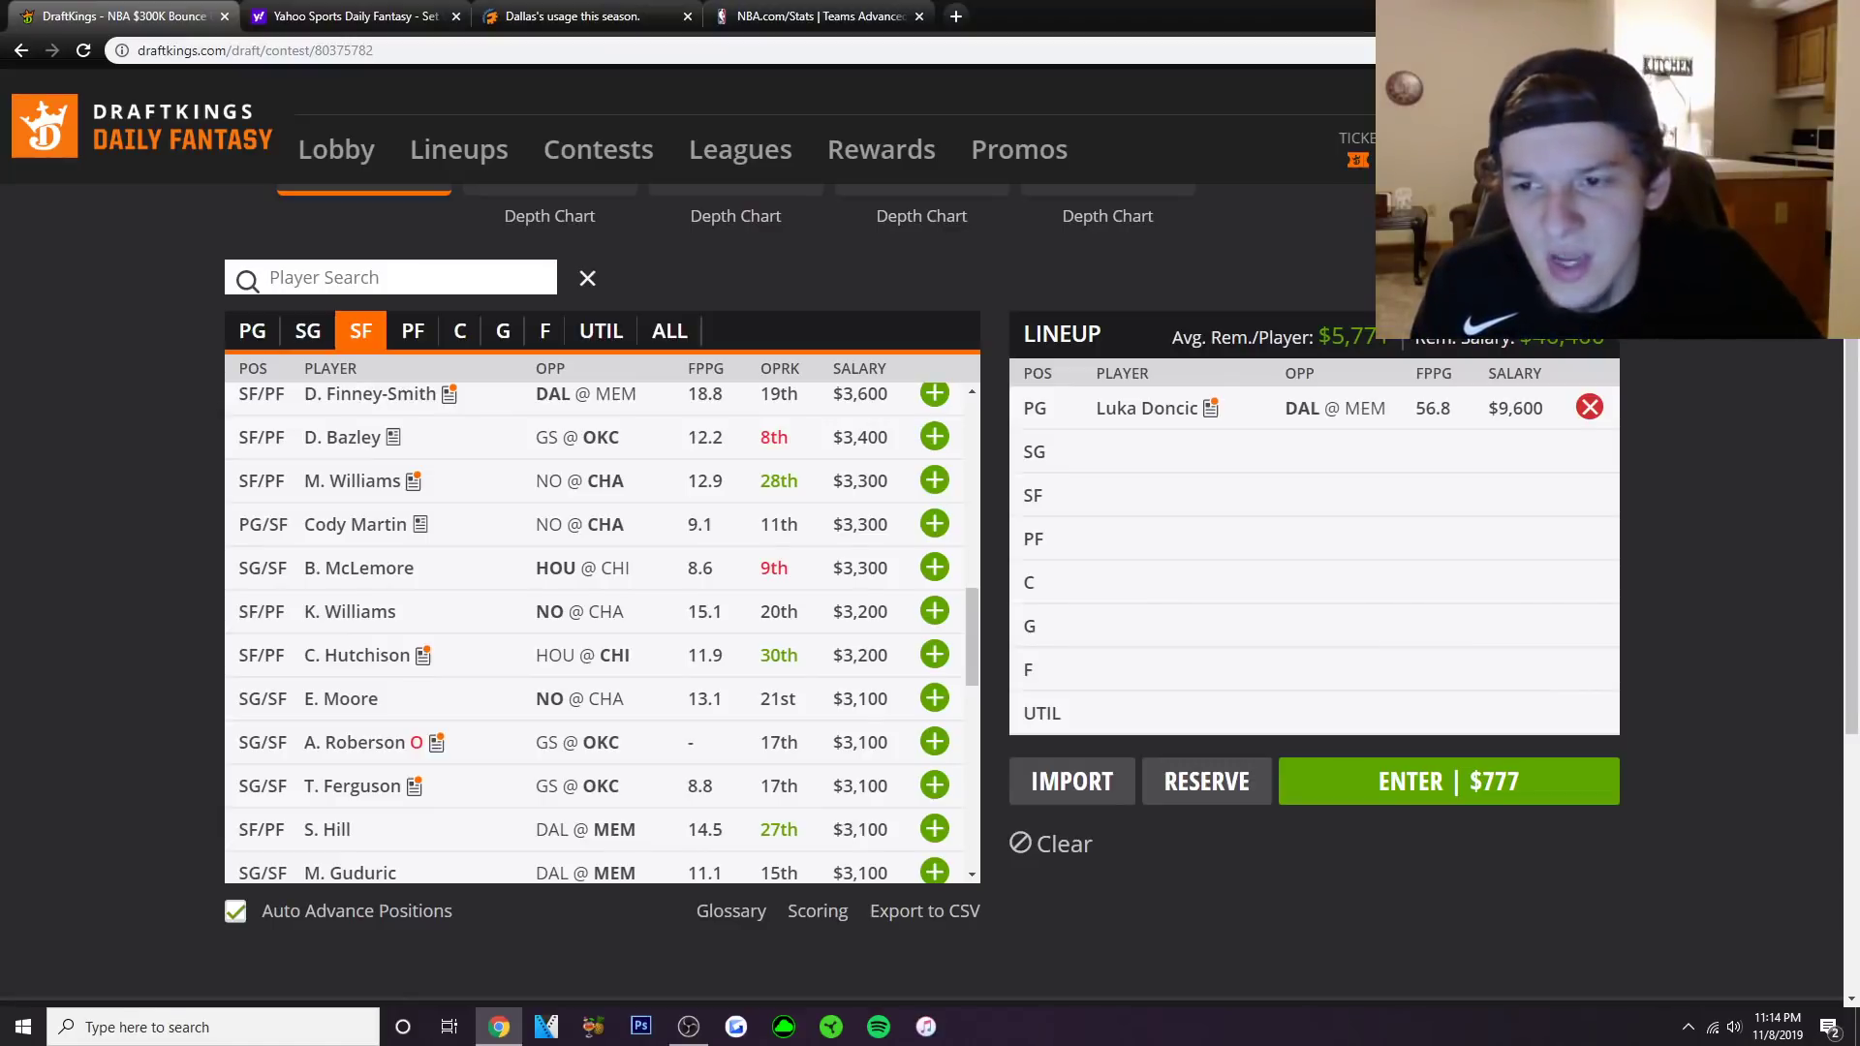
left_click(934, 654)
Switch to Yahoo Daily Fantasy, search the players for "hut" and add Chandler Hutchison to the lineup at small forward.
key("ctrl+2")
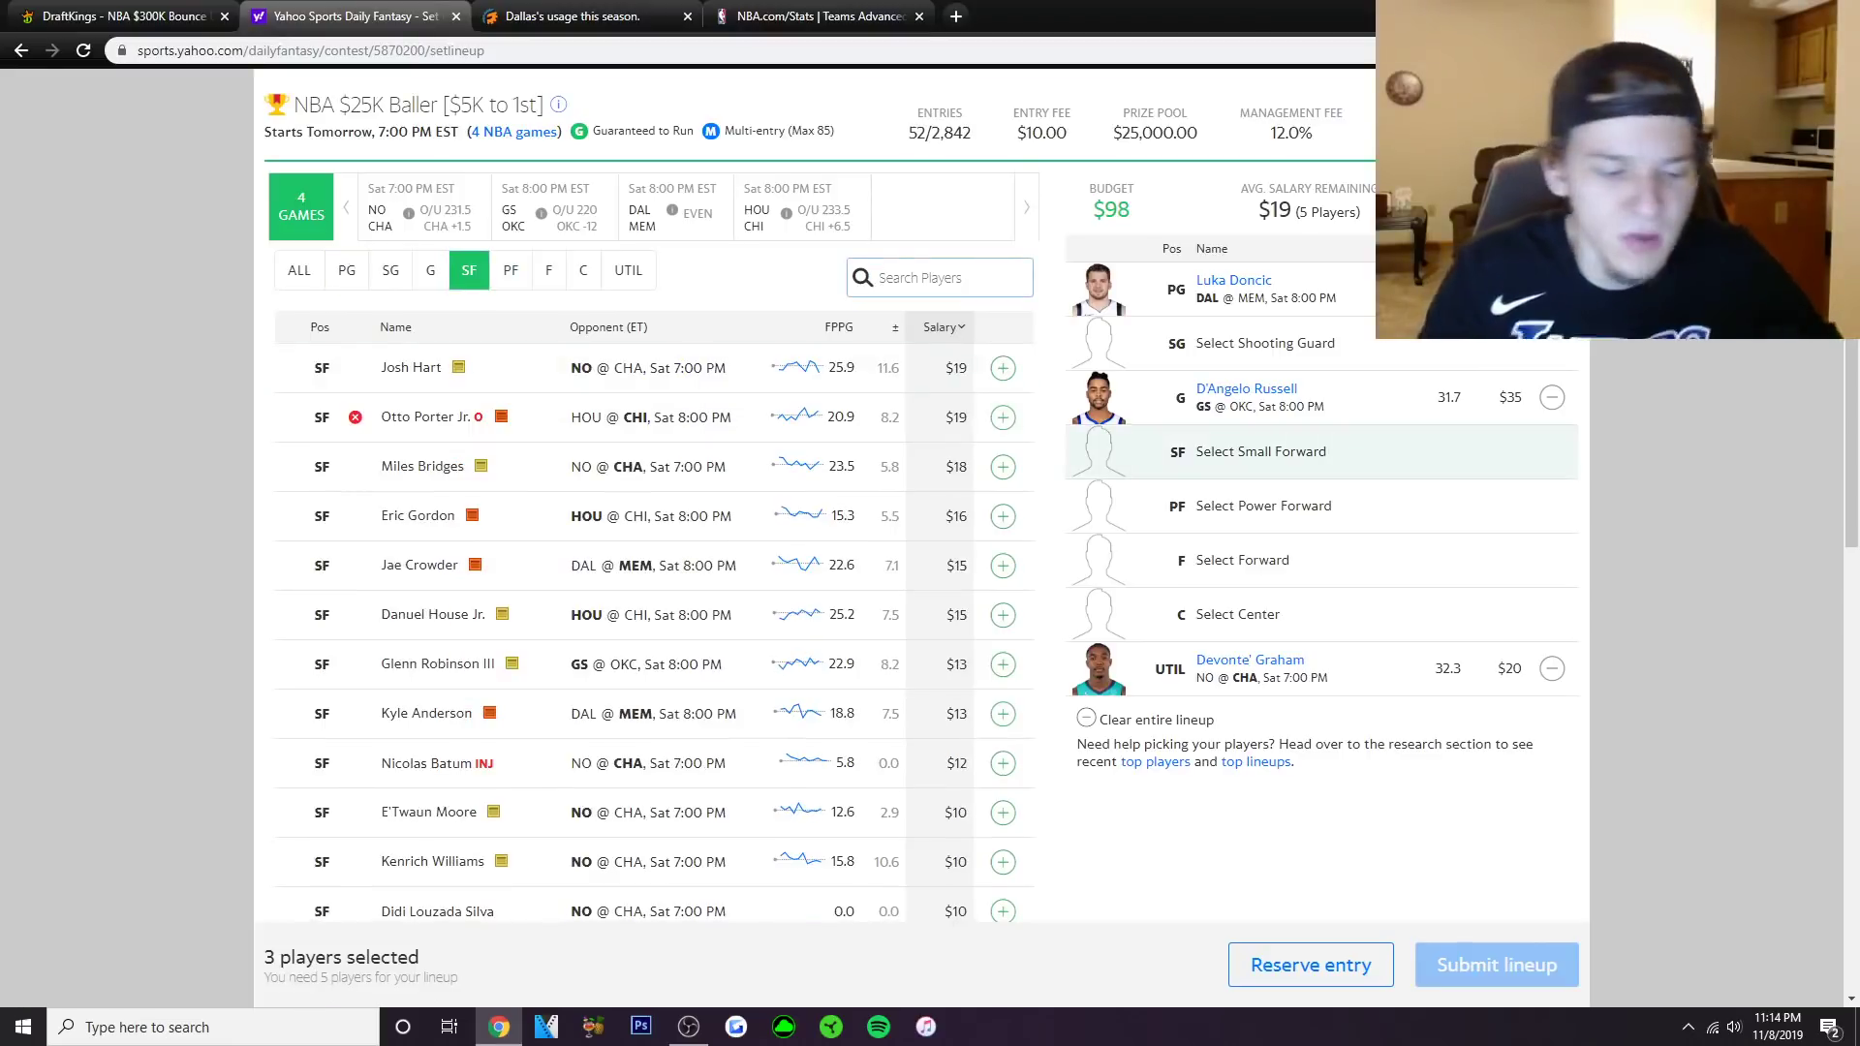
type("nu")
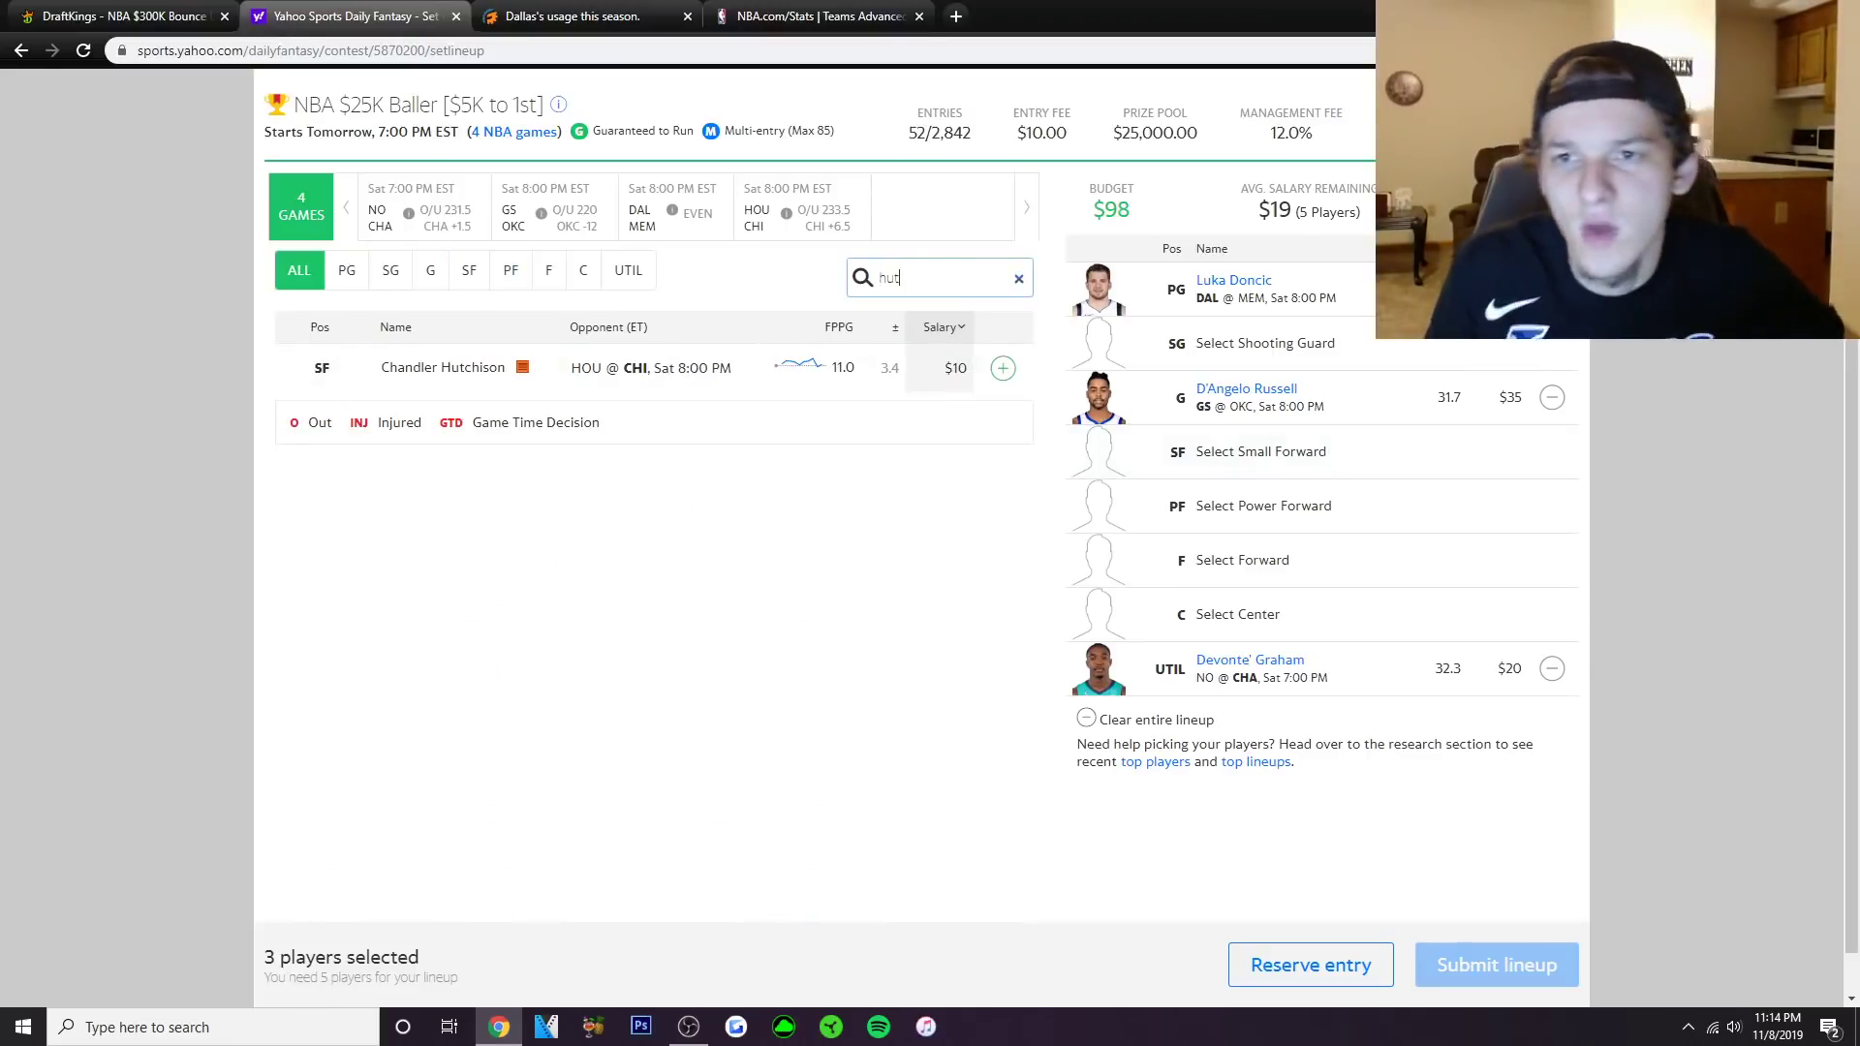
left_click(1003, 368)
scroll(789, 533, "up", 2)
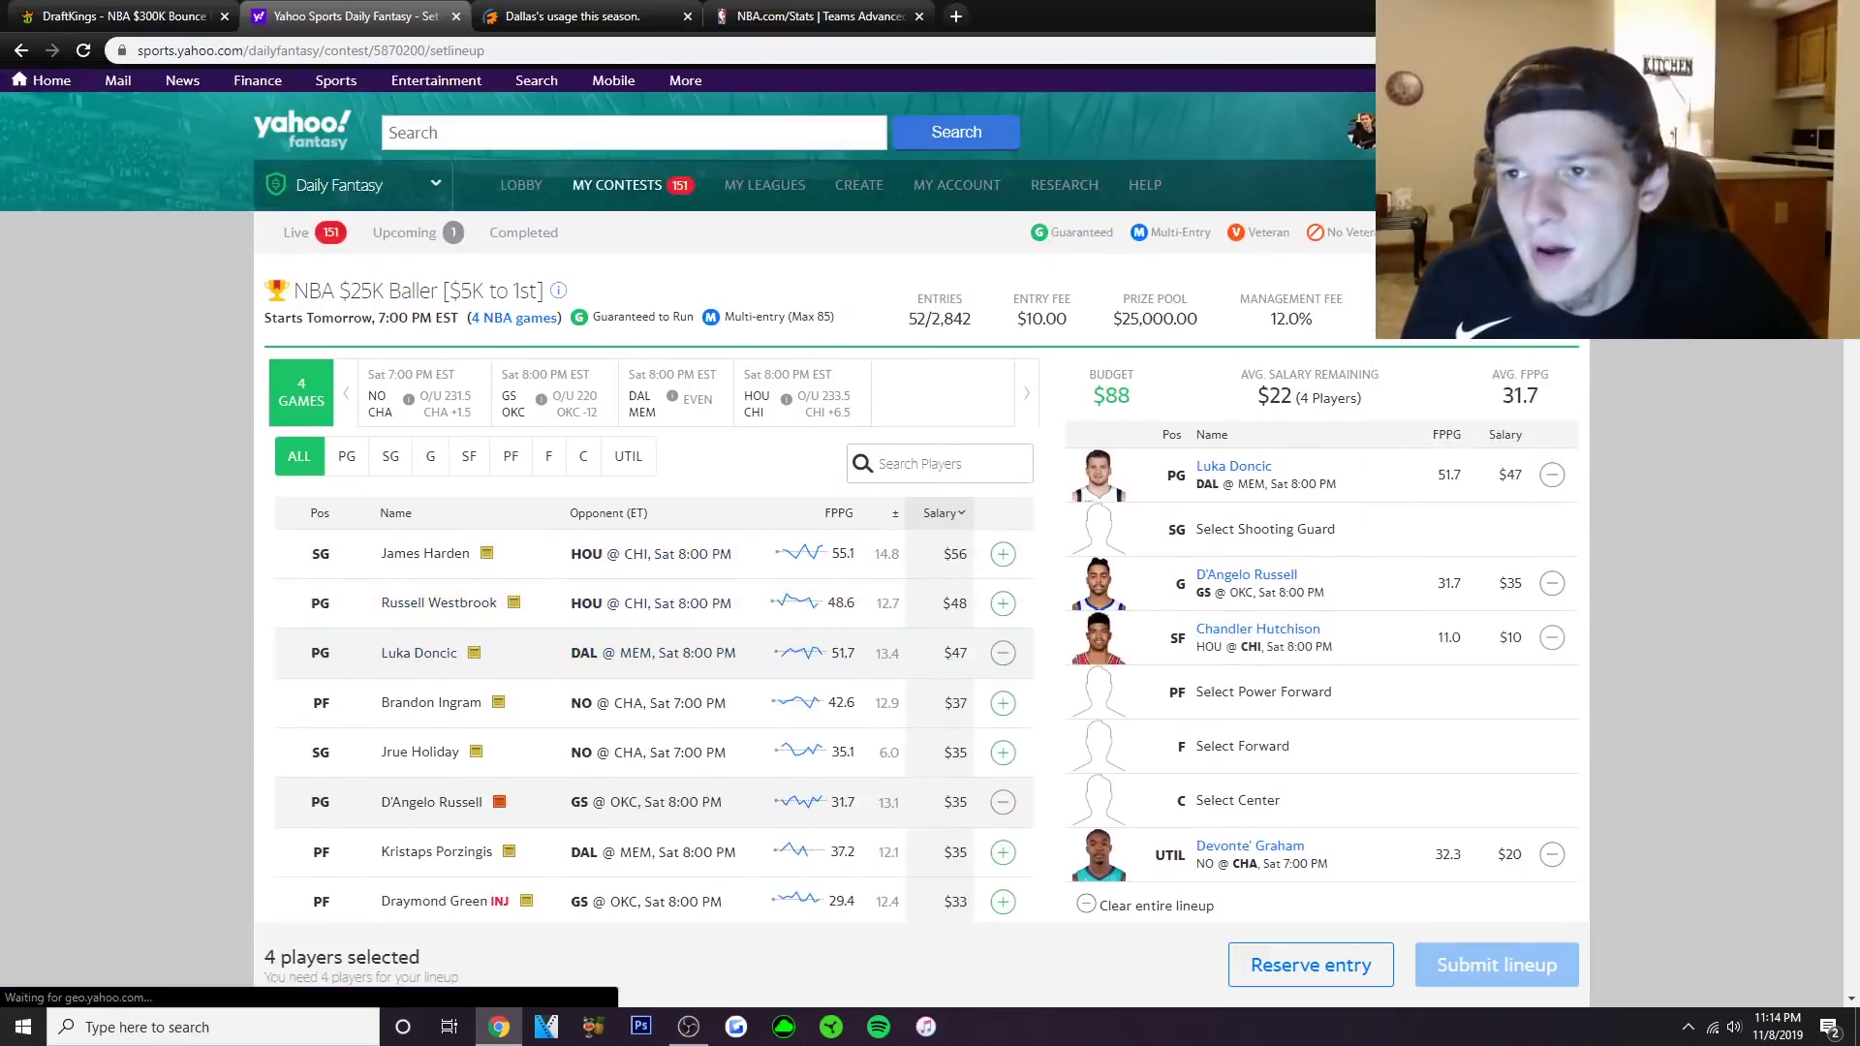
scroll(789, 533, "down", 1)
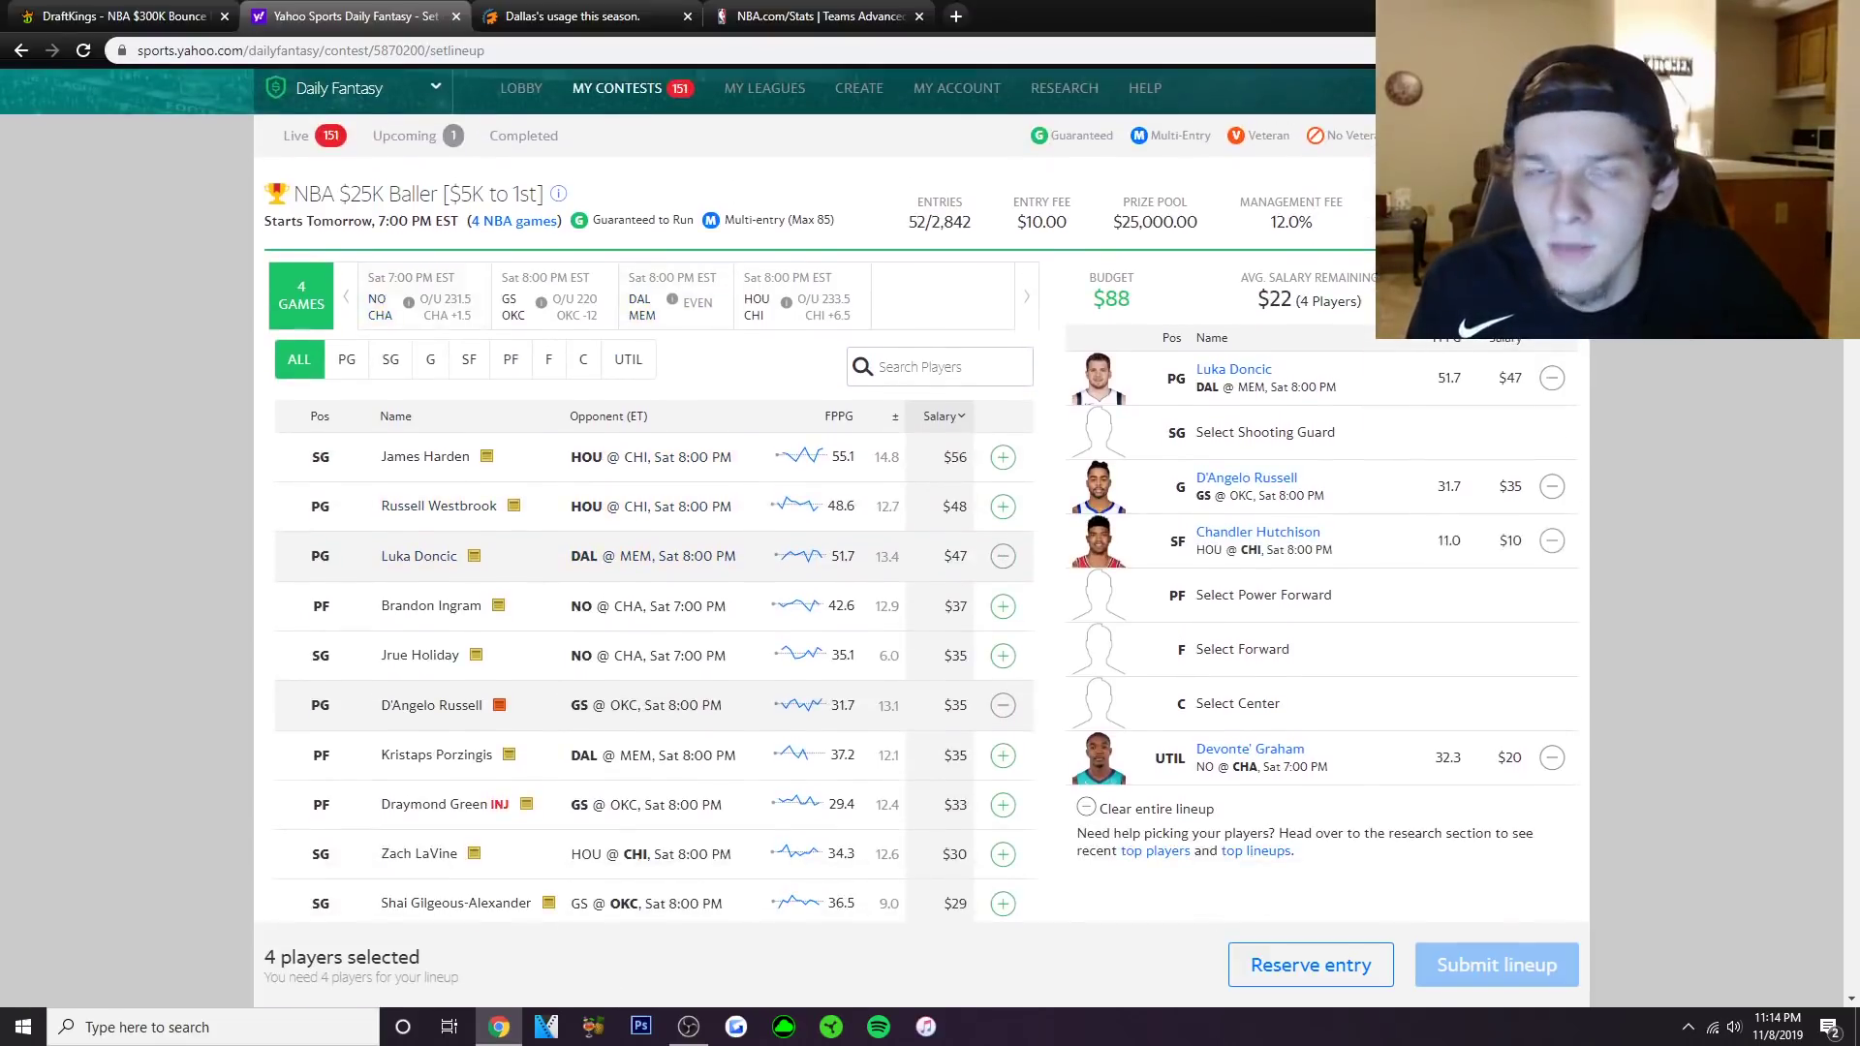
Return to DraftKings and examine the power forward pool from the highest salaries down to the $3,000 players.
left_click(126, 17)
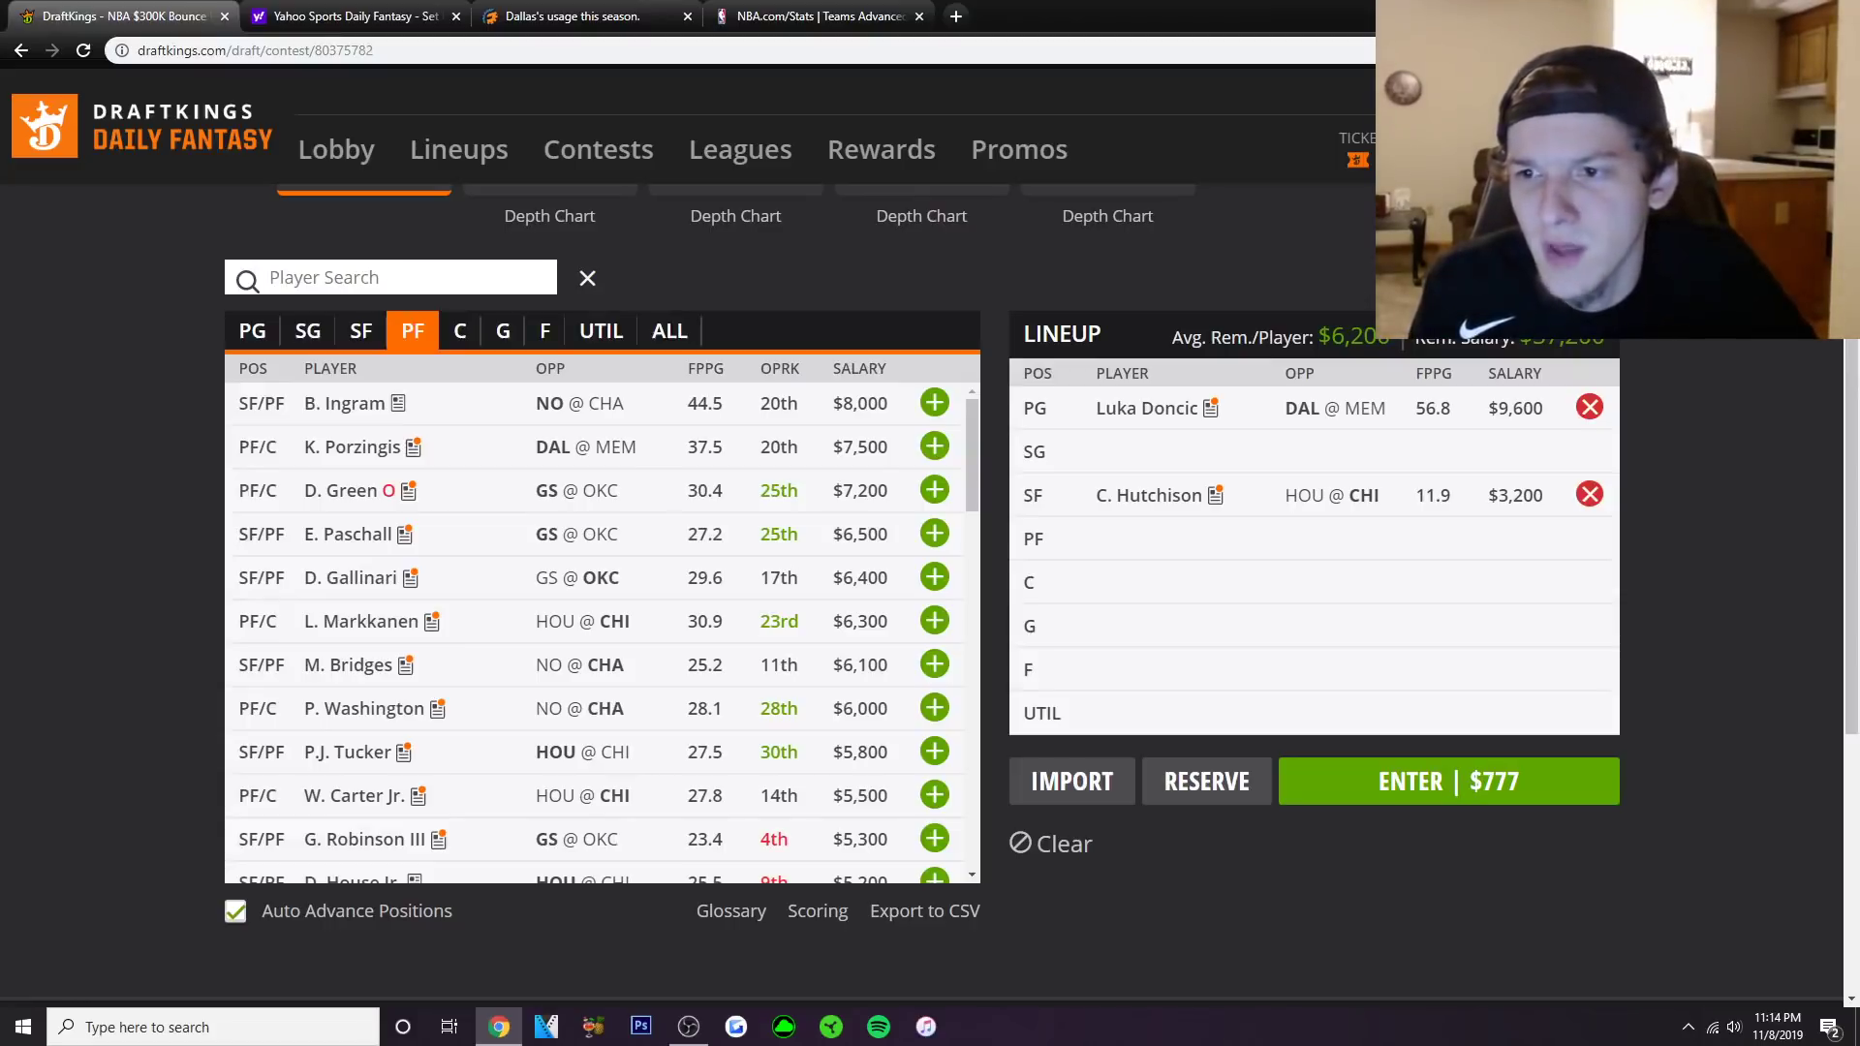
scroll(596, 630, "down", 2)
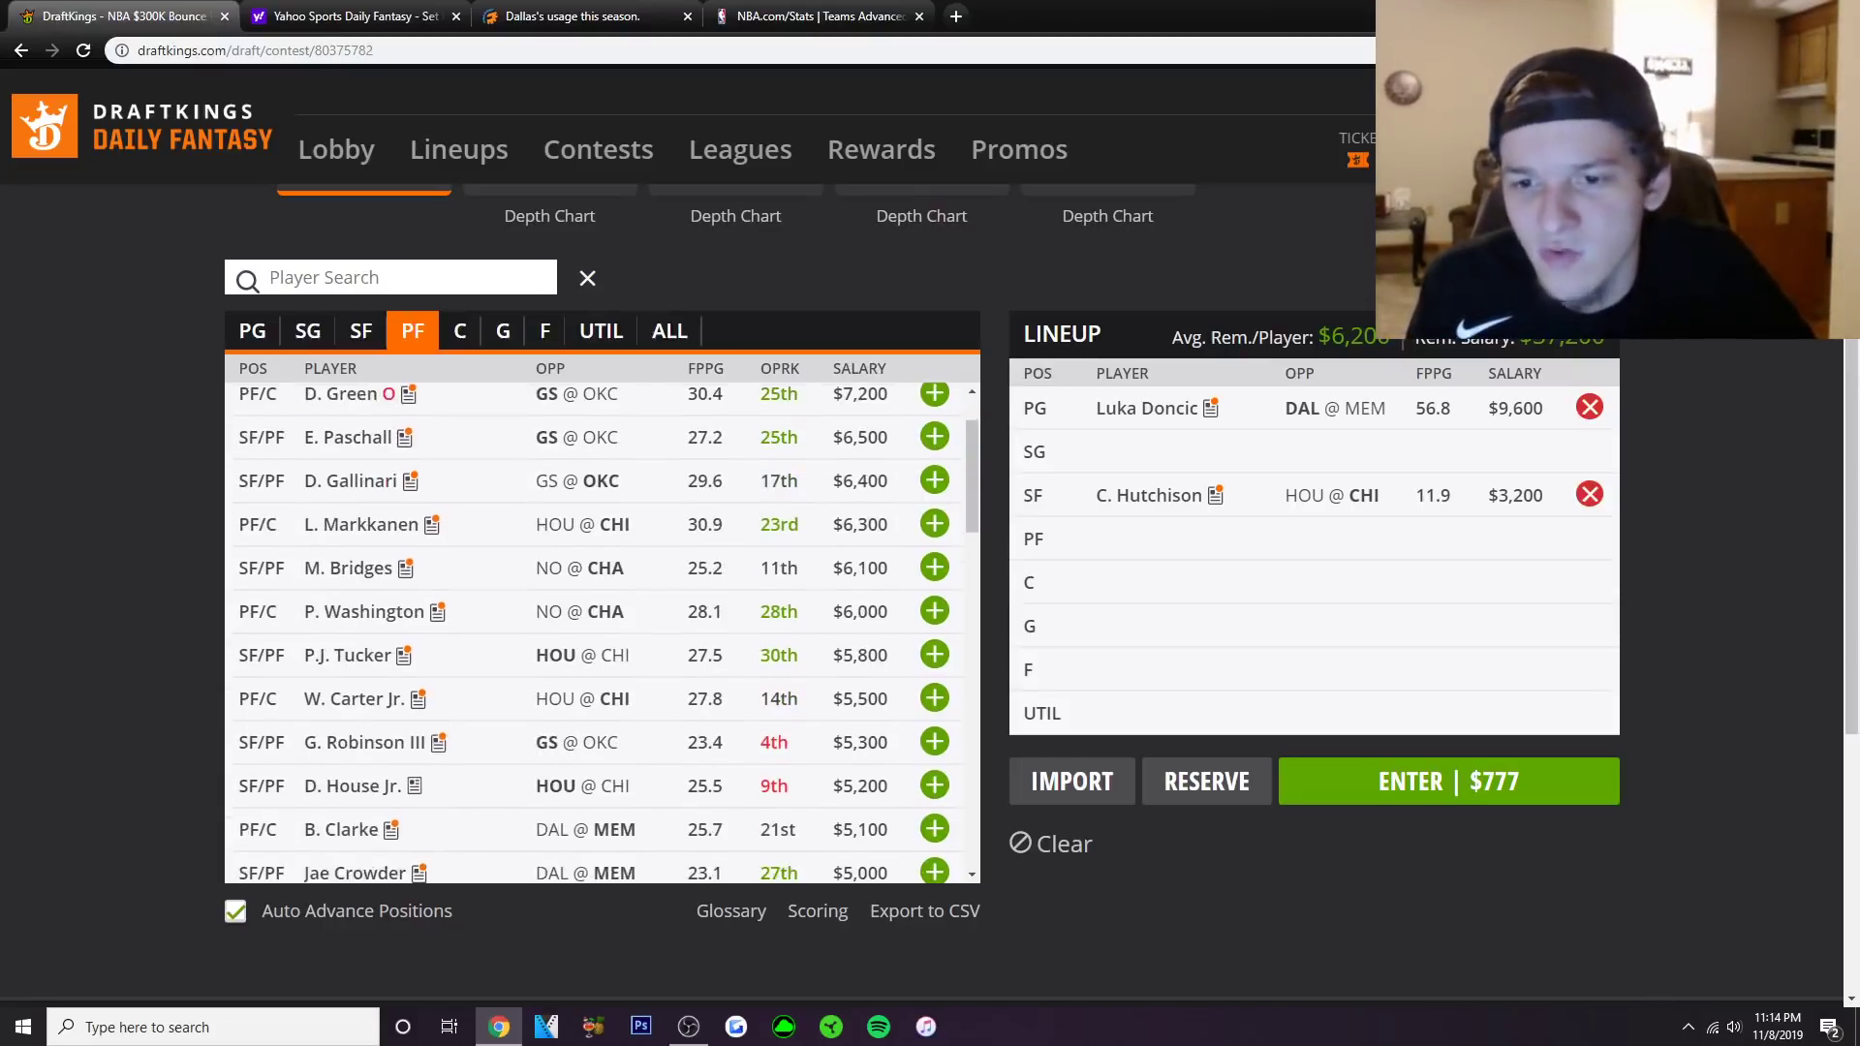
scroll(595, 629, "down", 1)
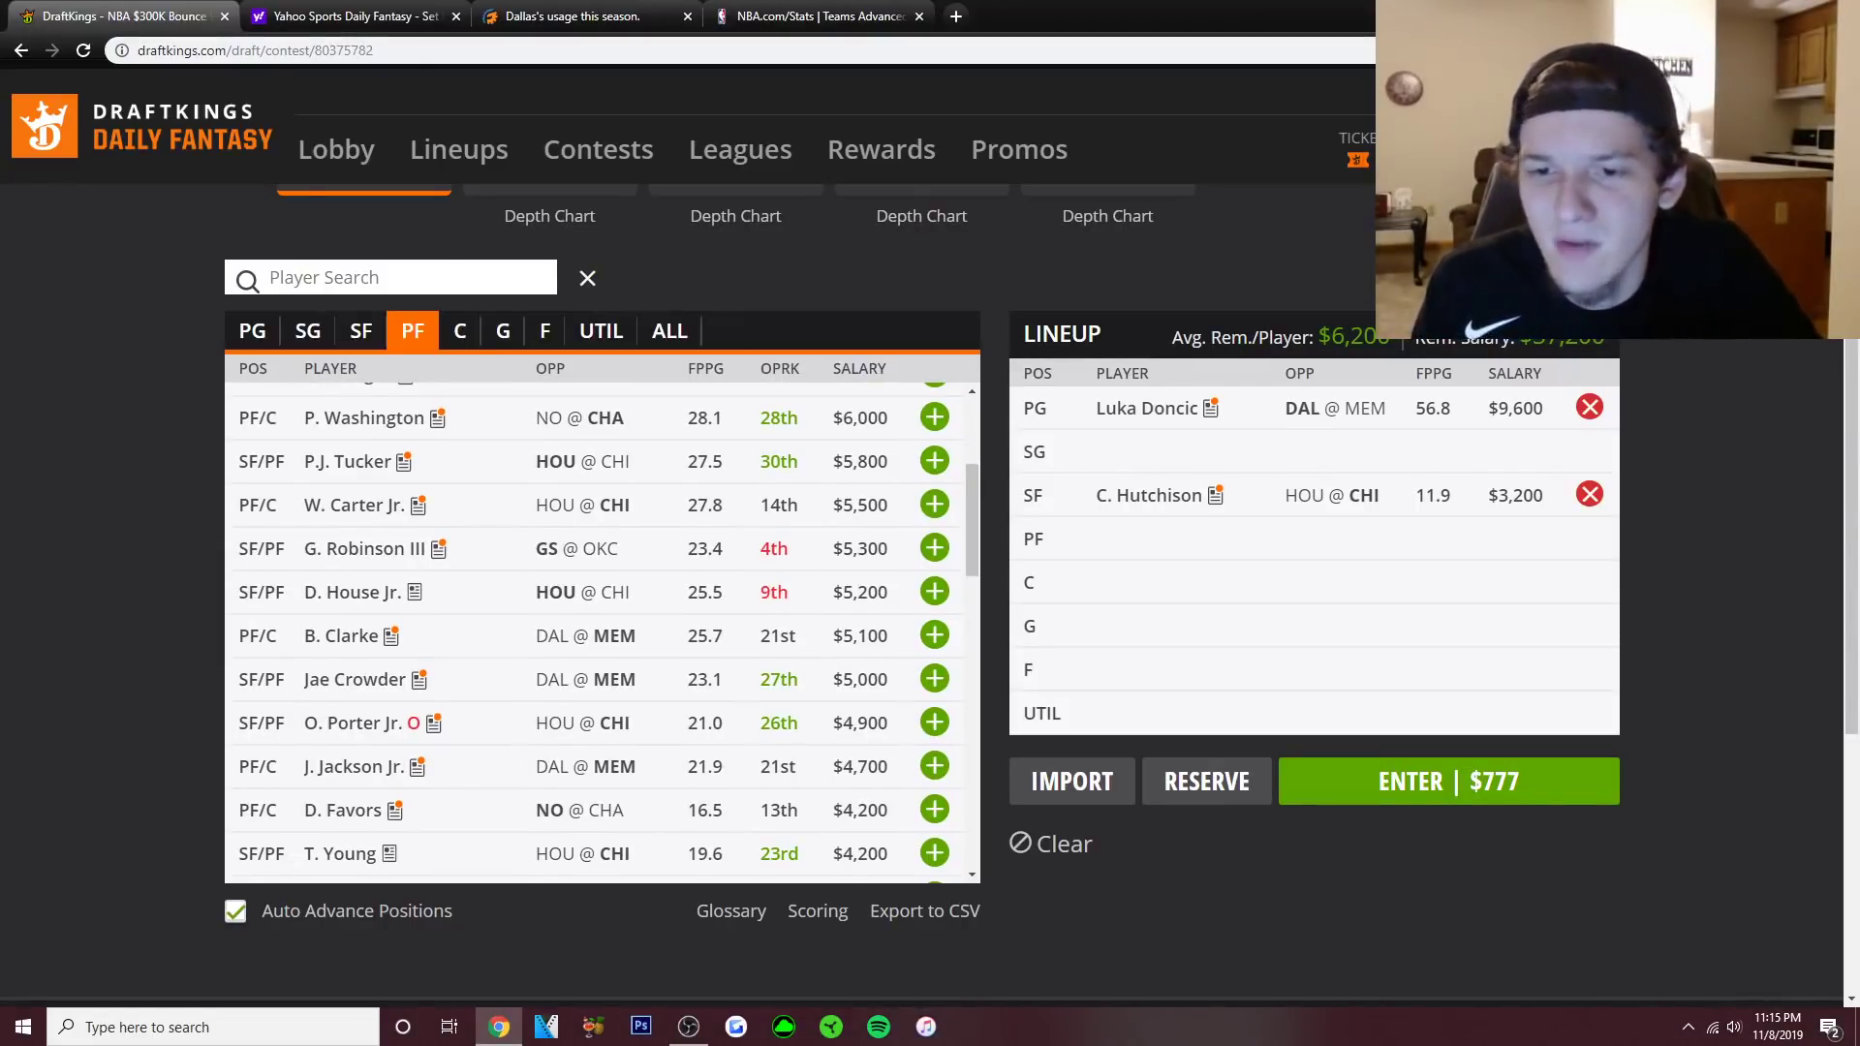
scroll(596, 630, "down", 2)
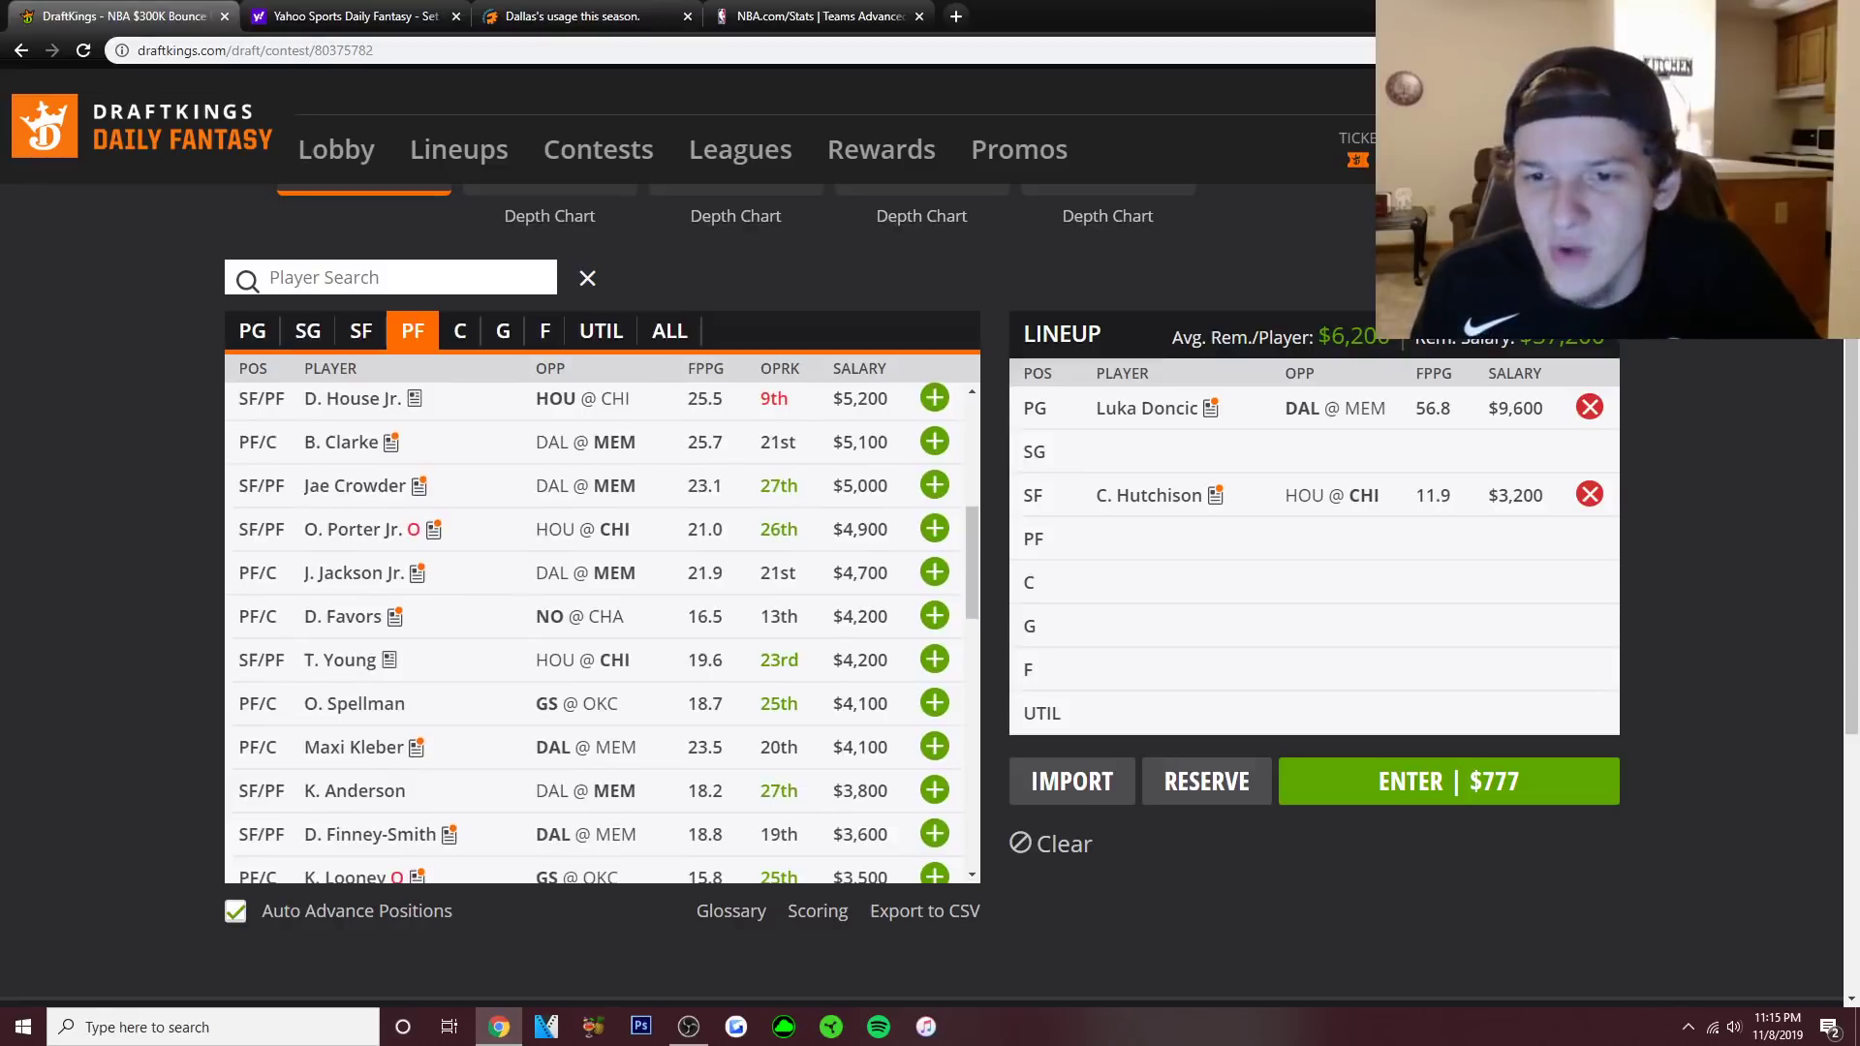
scroll(596, 629, "down", 1)
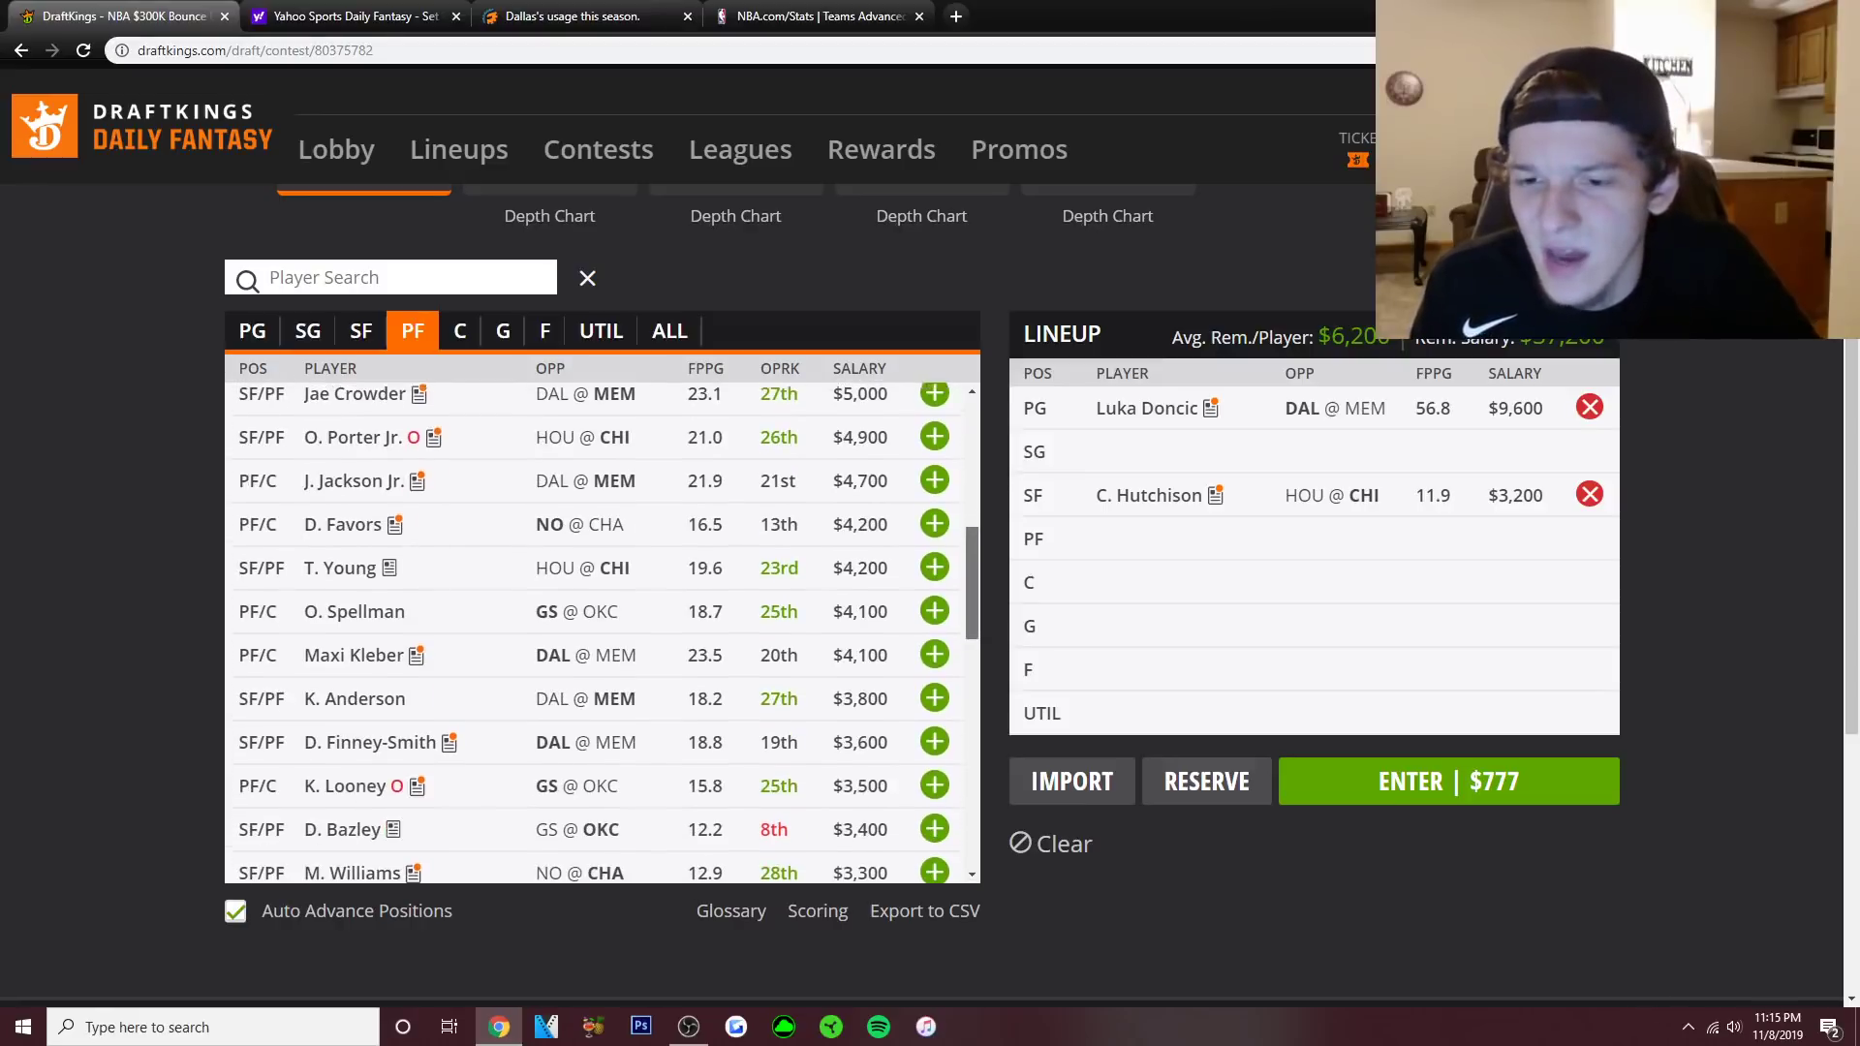
scroll(602, 632, "down", 4)
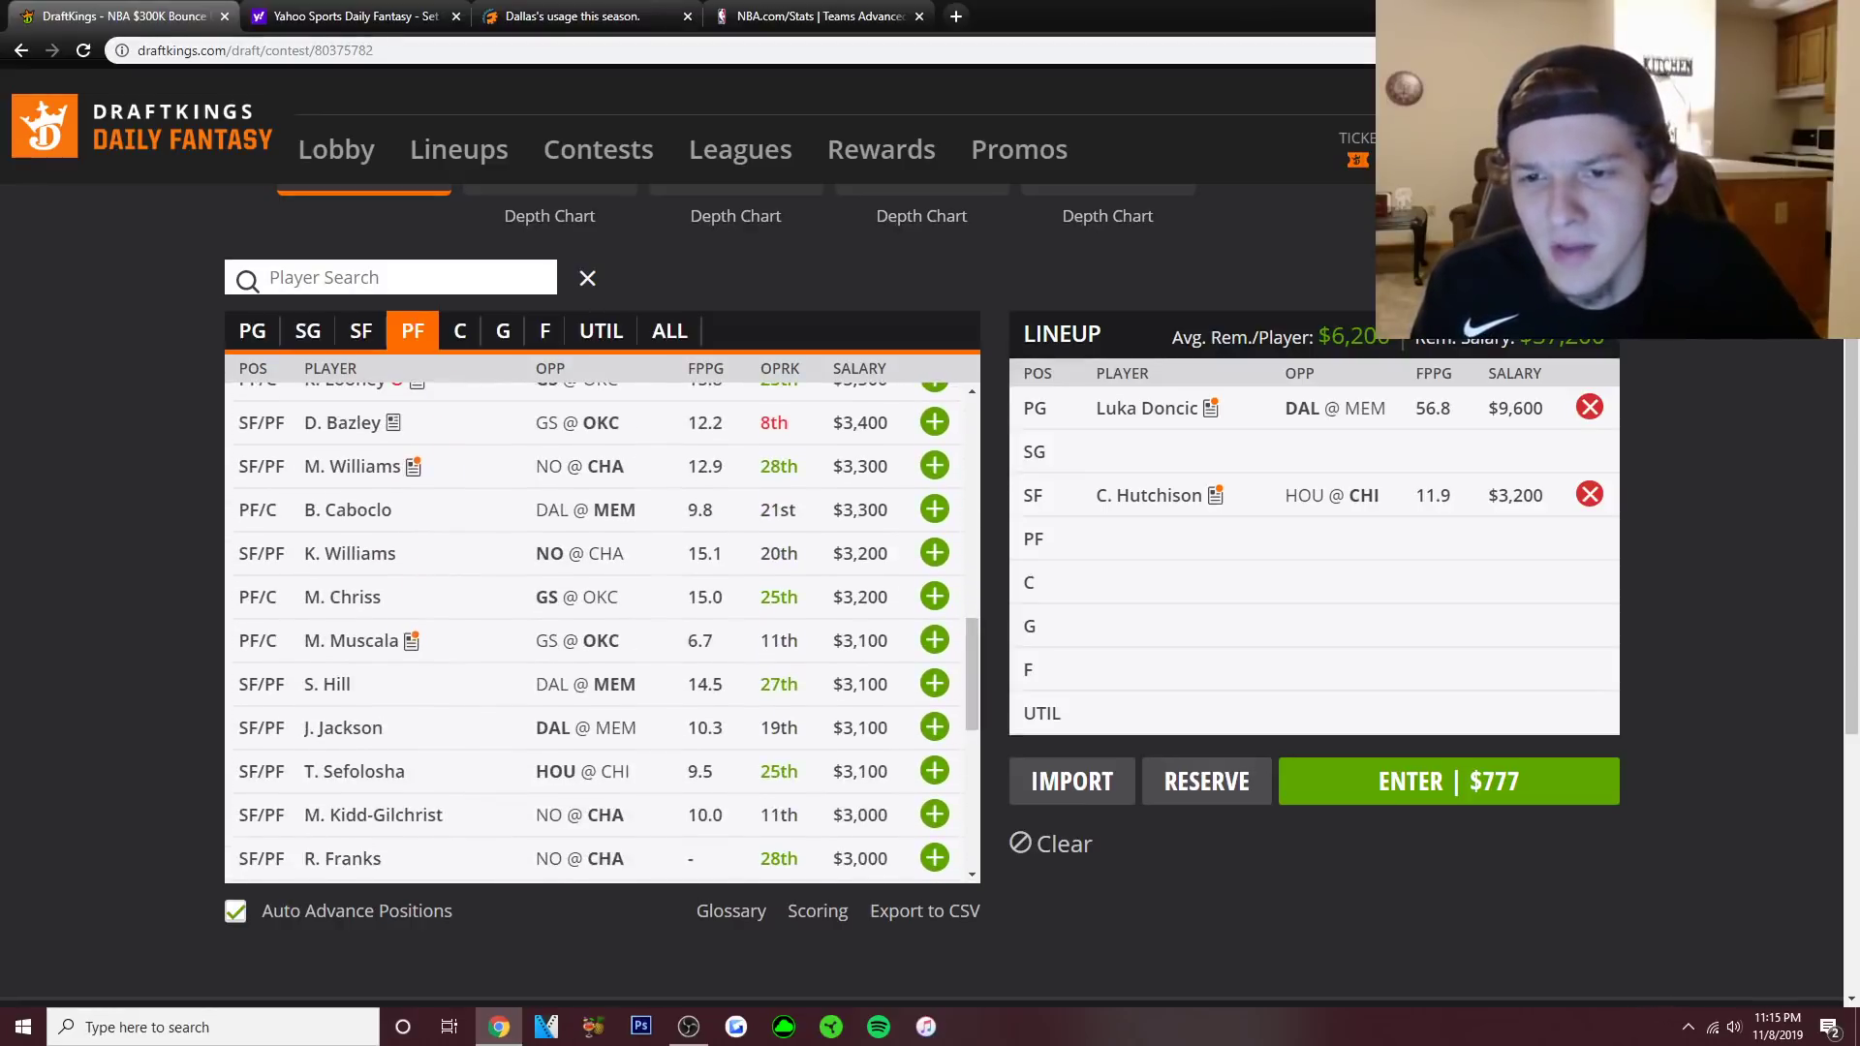
scroll(602, 632, "up", 15)
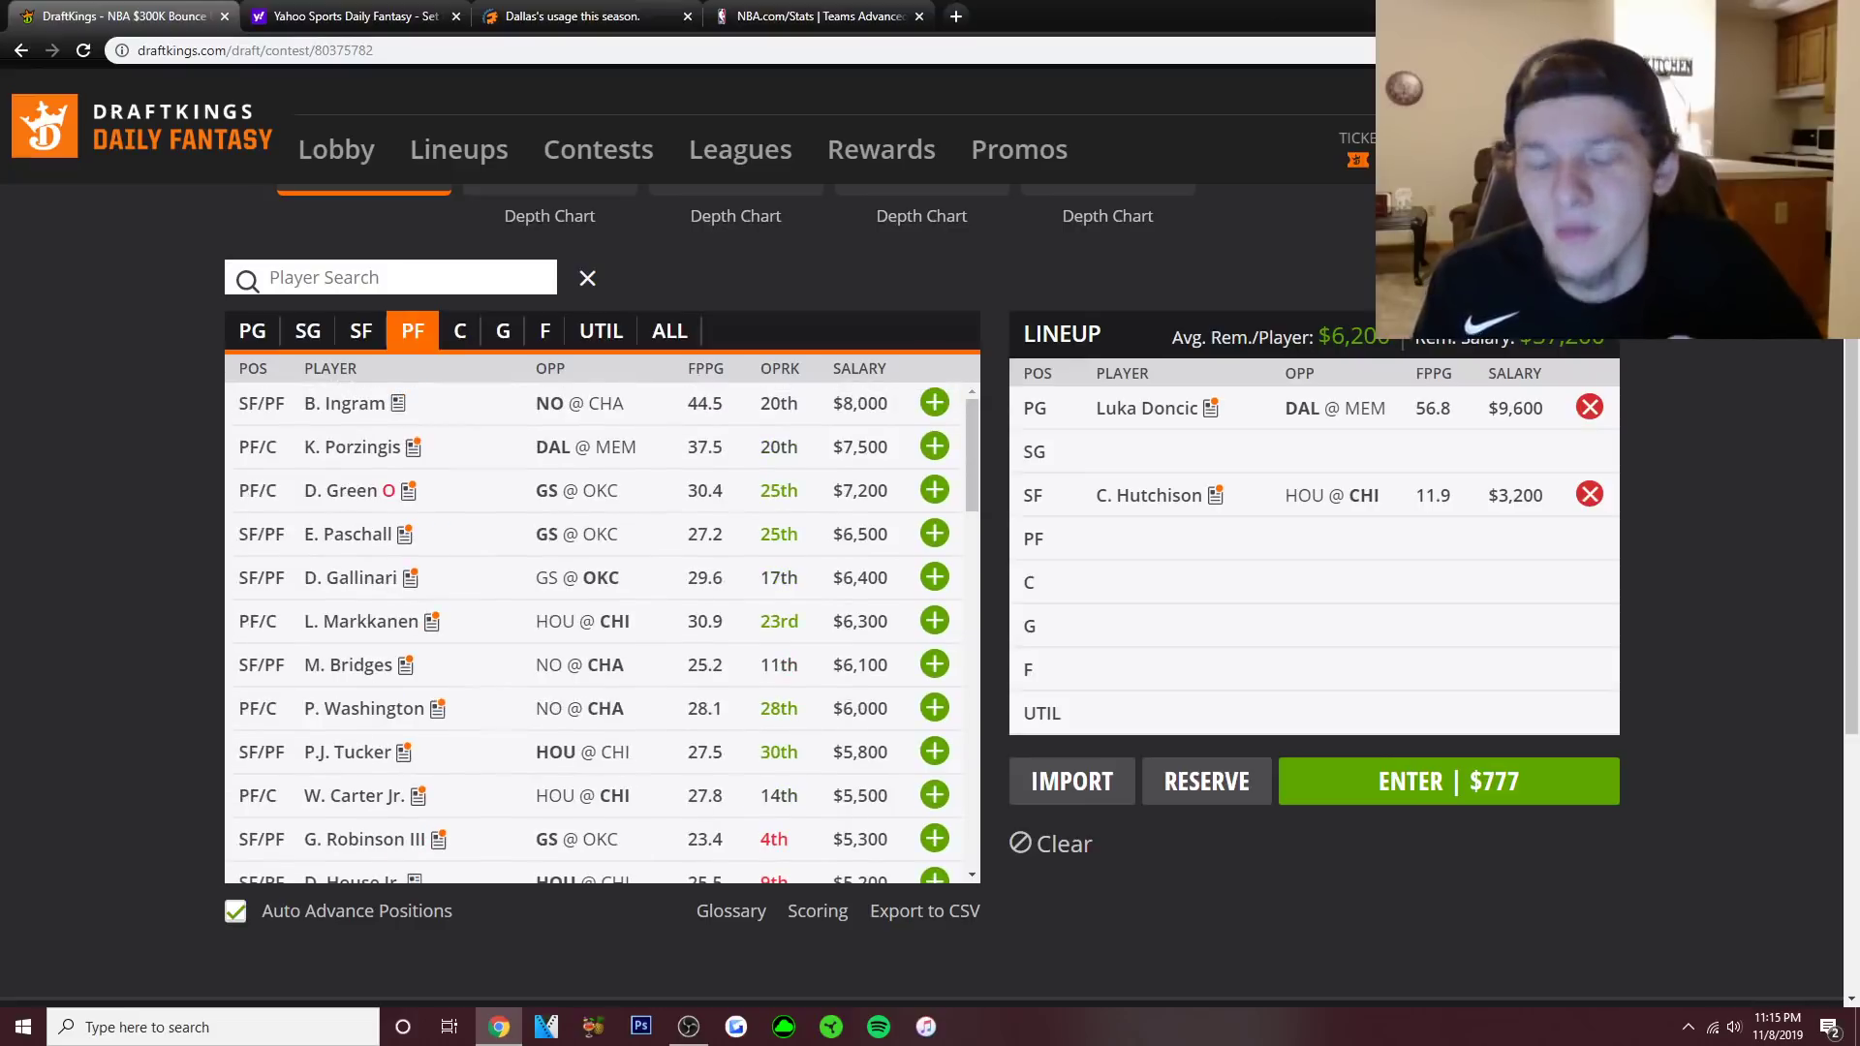
scroll(602, 632, "up", 1)
scroll(1041, 595, "down", 1)
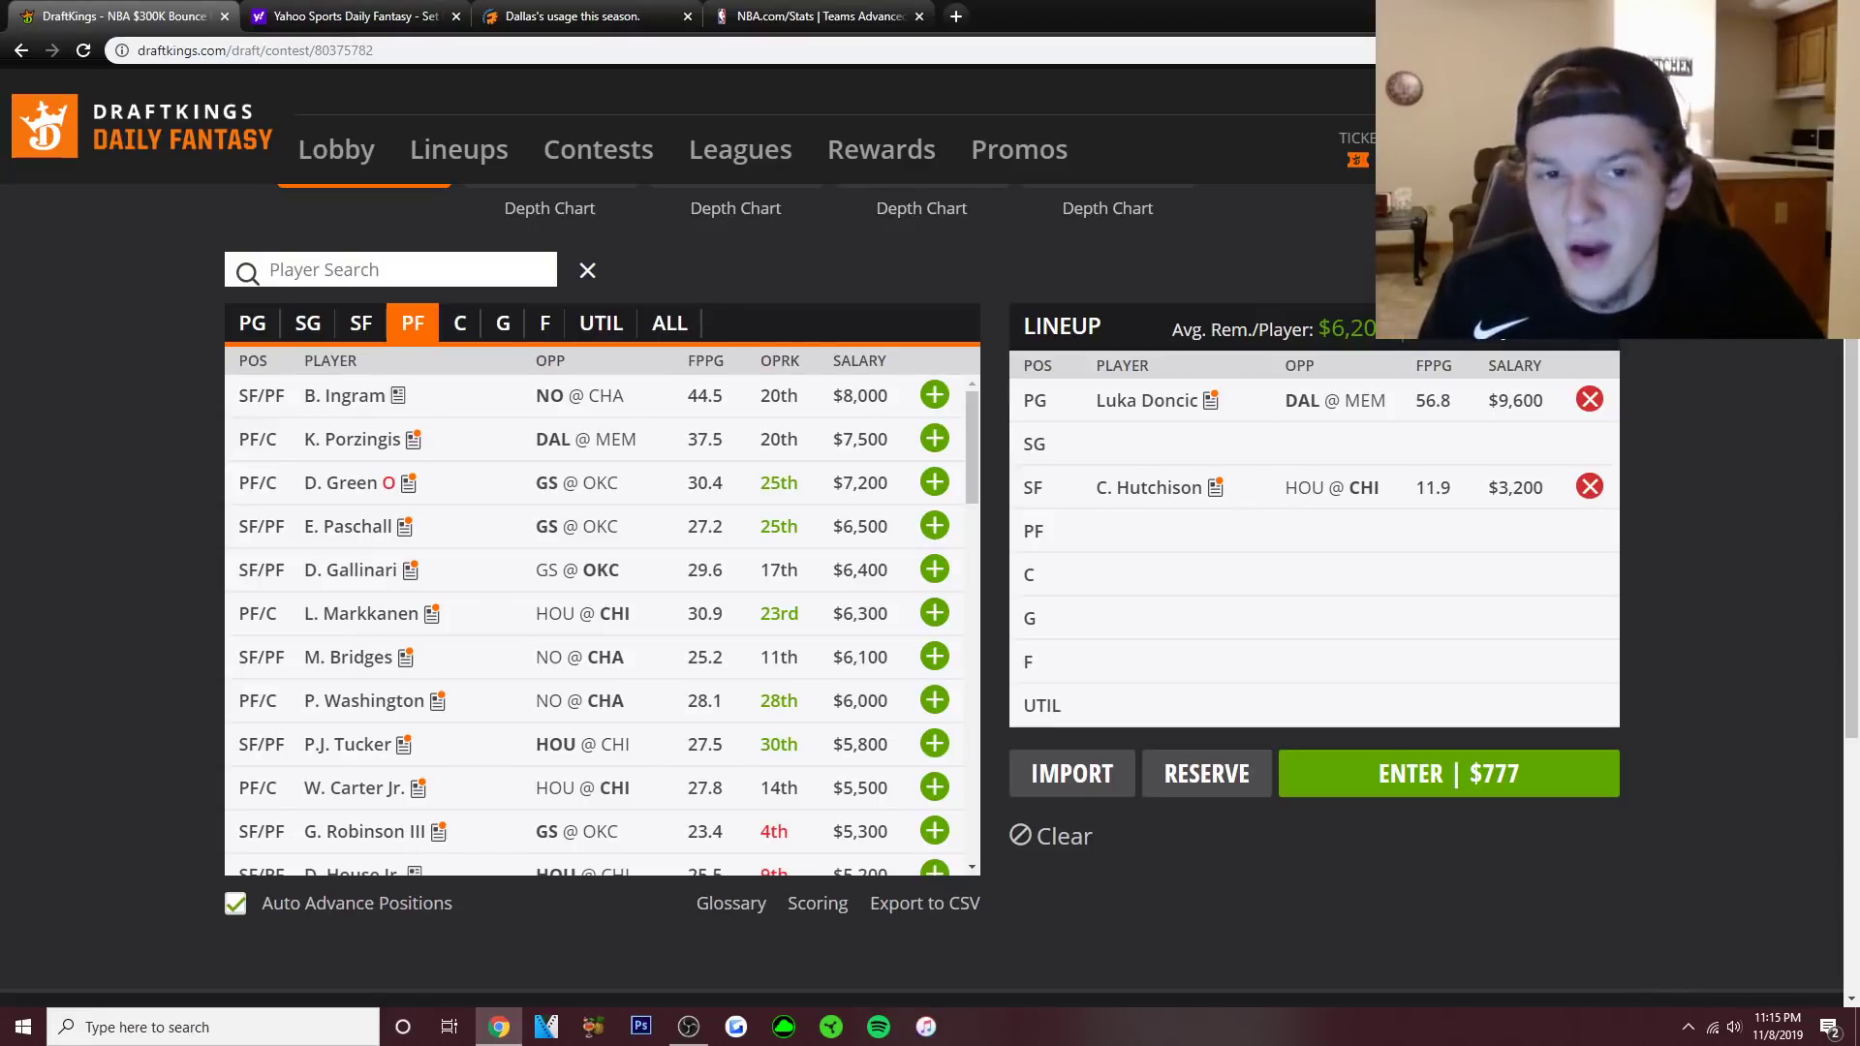
Examine the small forward pool on DraftKings, review P.J. Tucker's 10-game log, and close his player card.
left_click(361, 323)
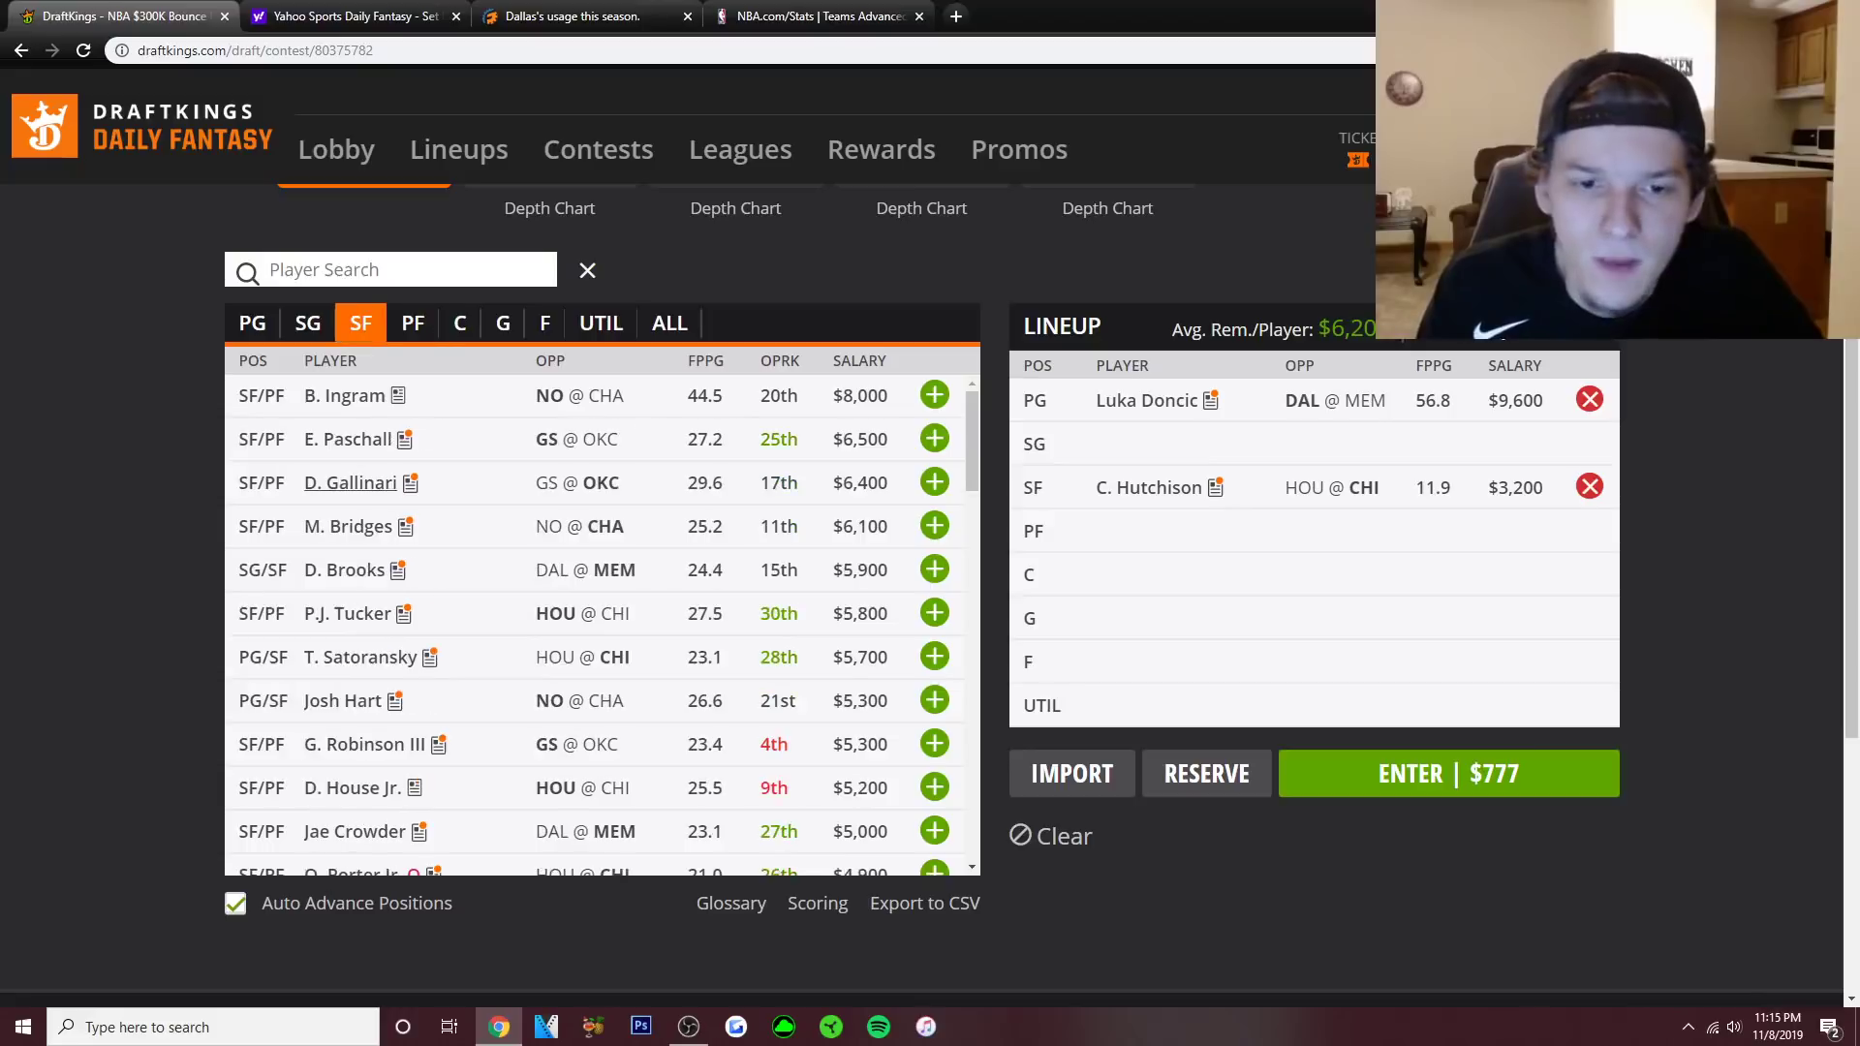
scroll(378, 581, "down", 1)
scroll(600, 620, "down", 1)
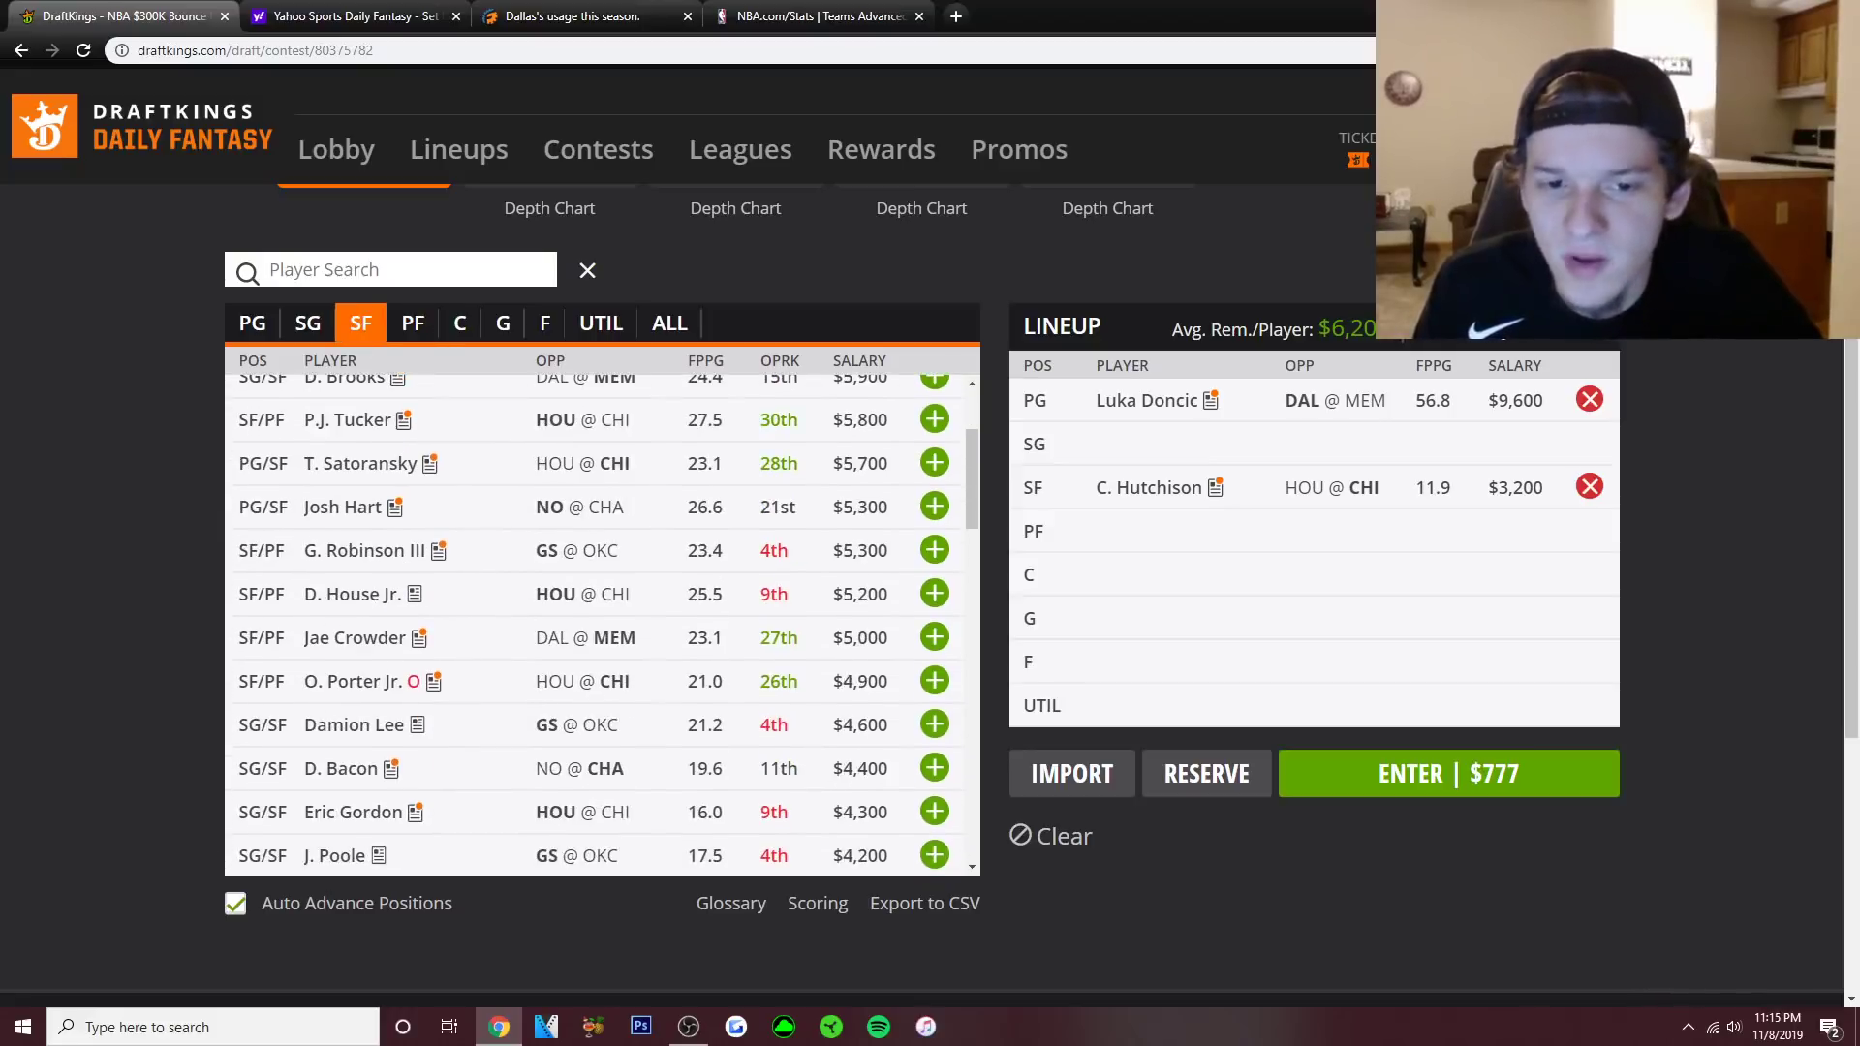
scroll(601, 620, "up", 3)
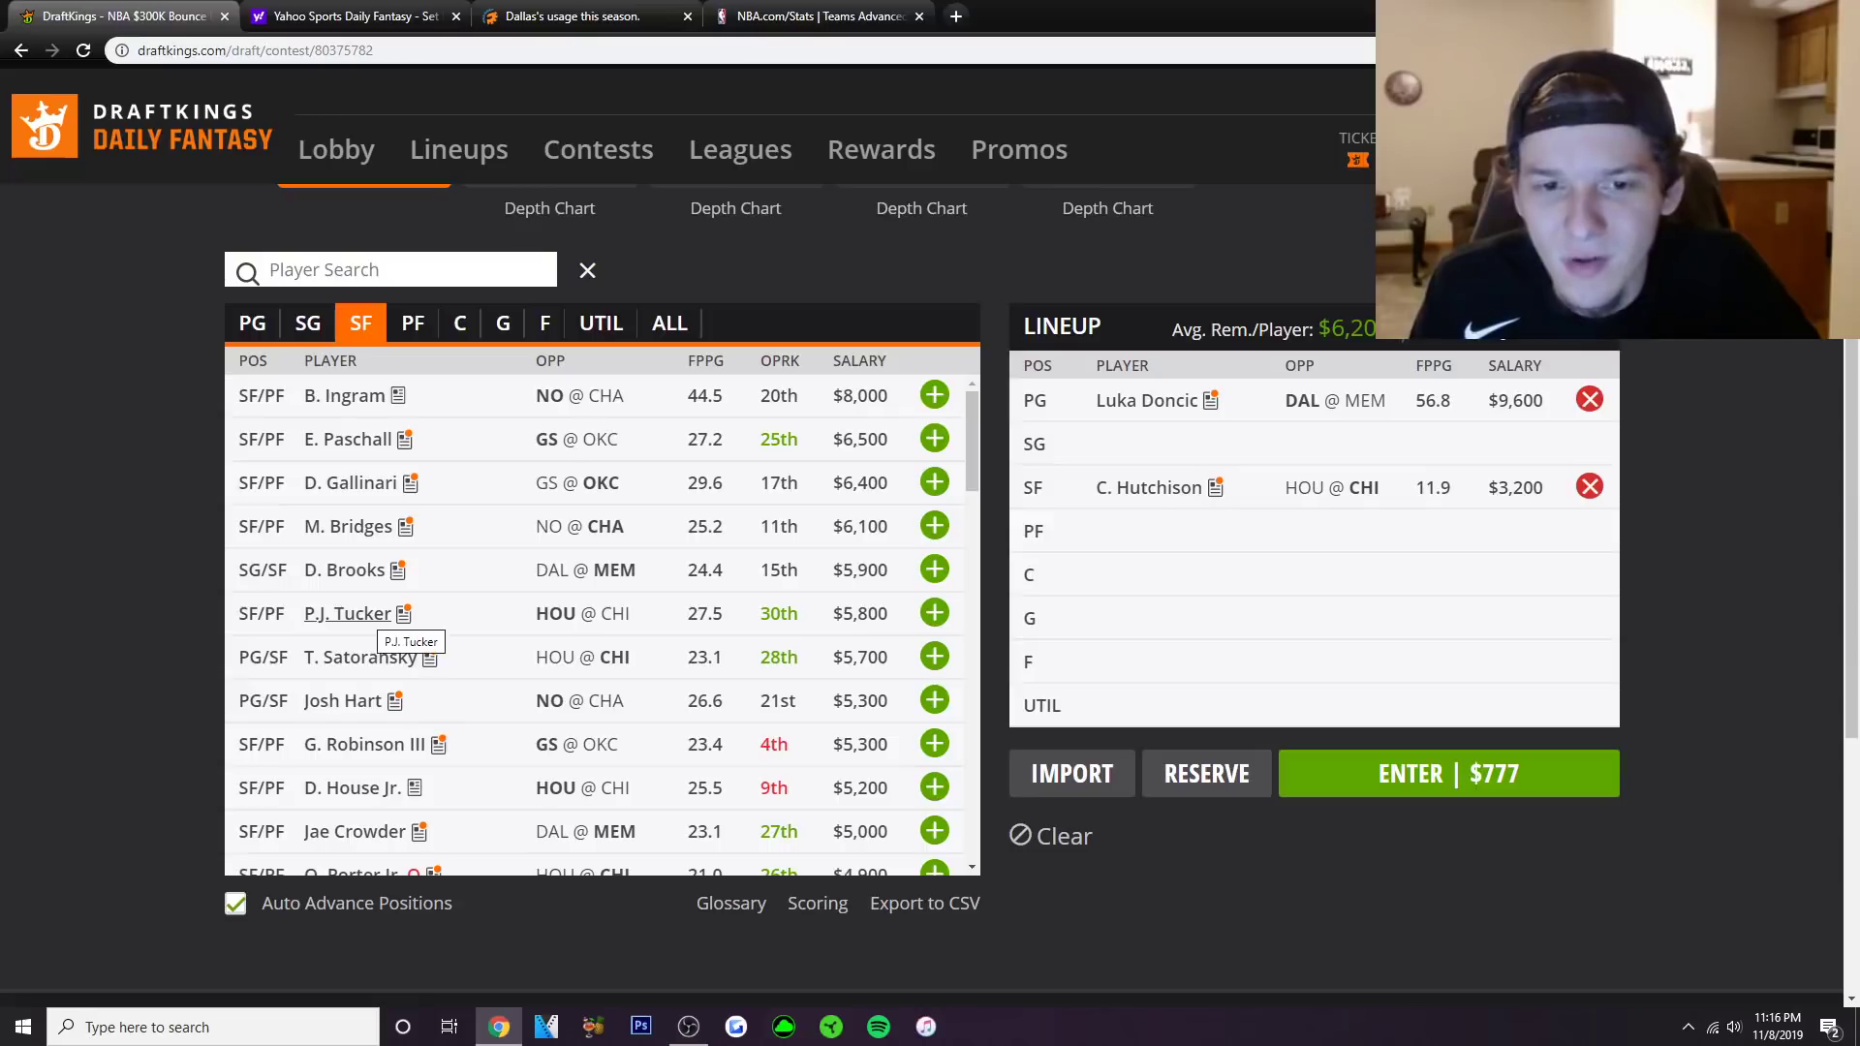
left_click(348, 613)
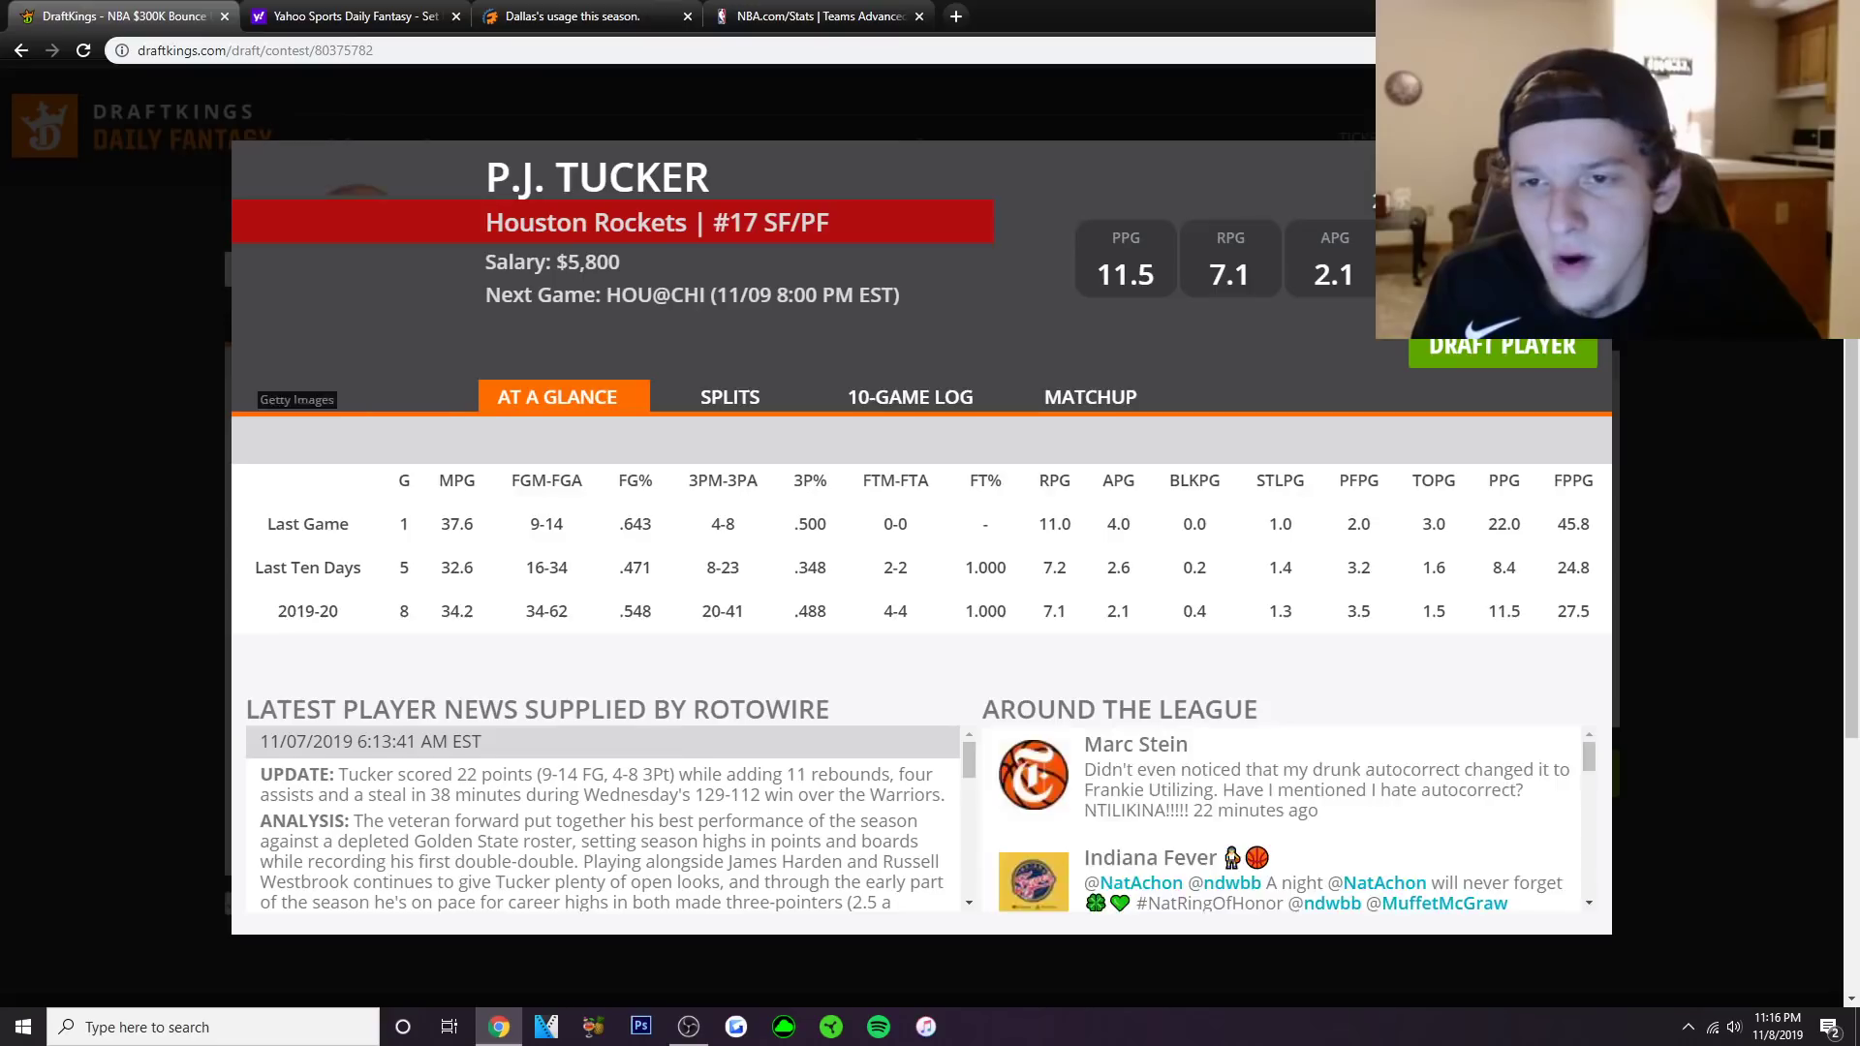
left_click(910, 397)
scroll(920, 571, "down", 2)
scroll(920, 571, "up", 2)
scroll(920, 572, "up", 1)
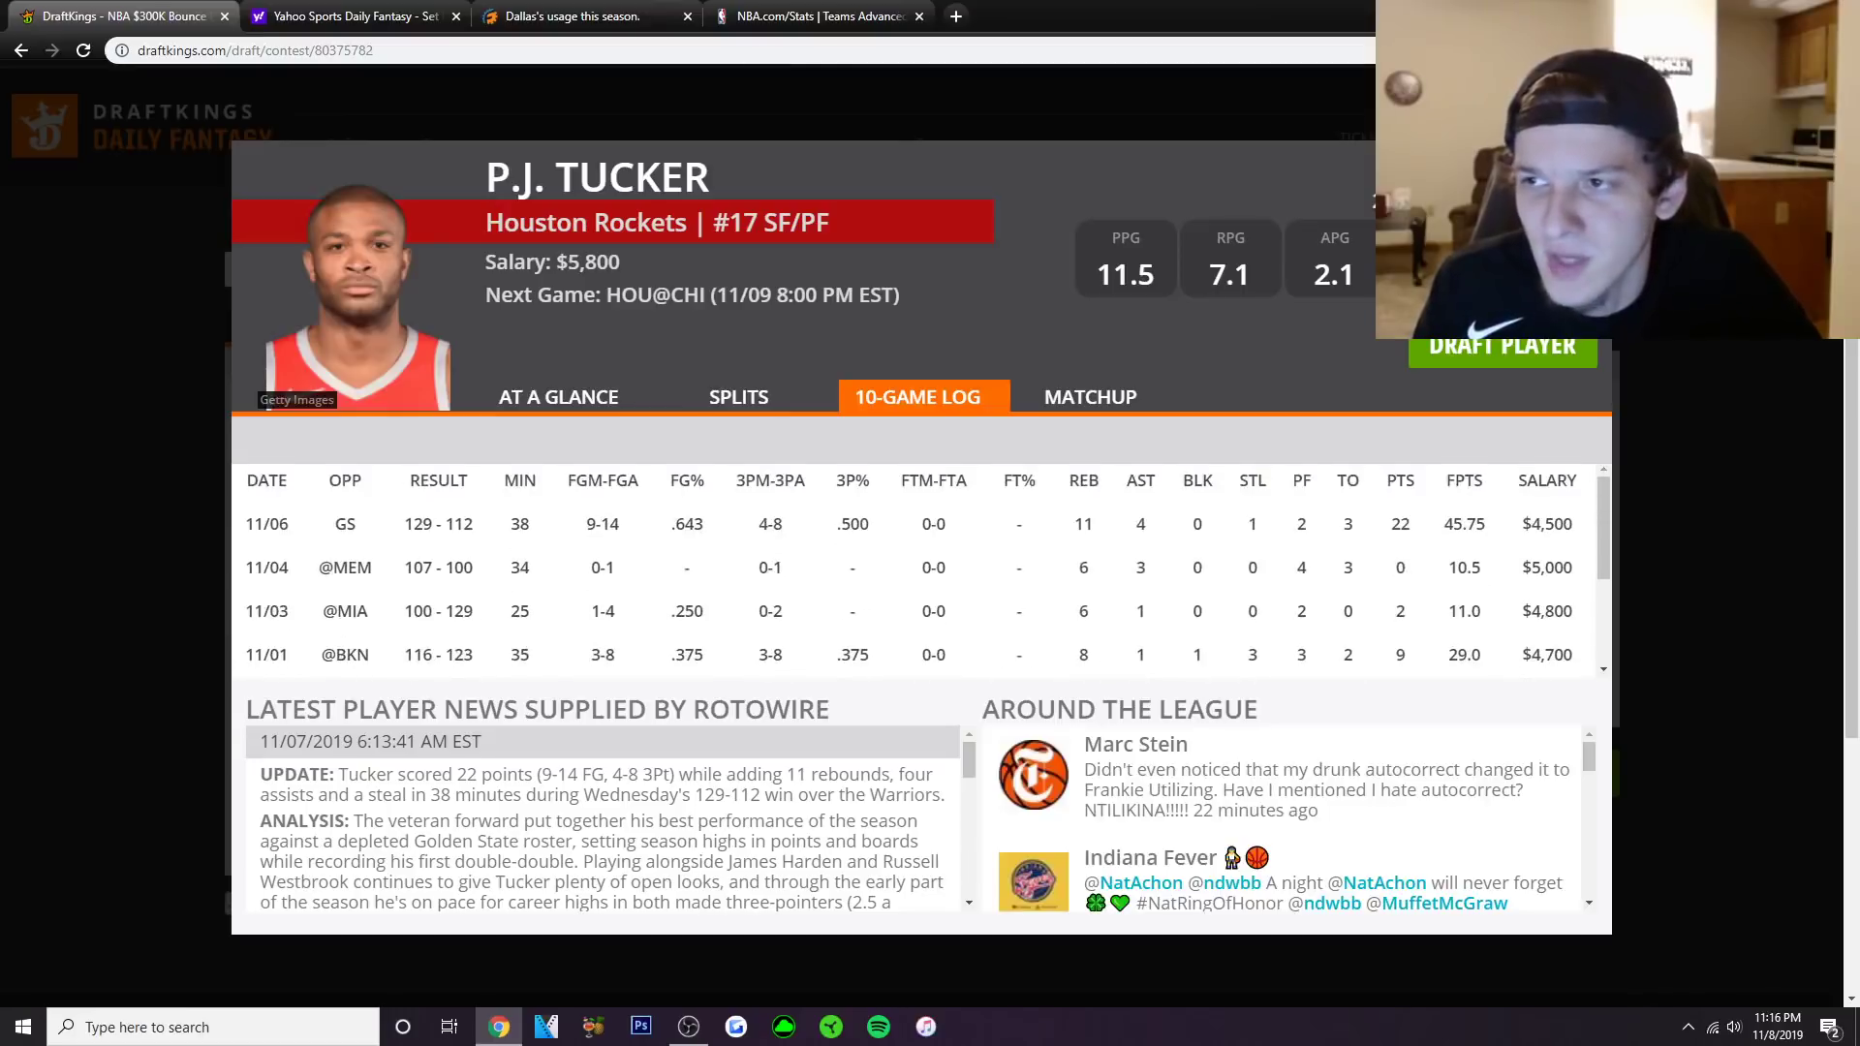
key("Escape")
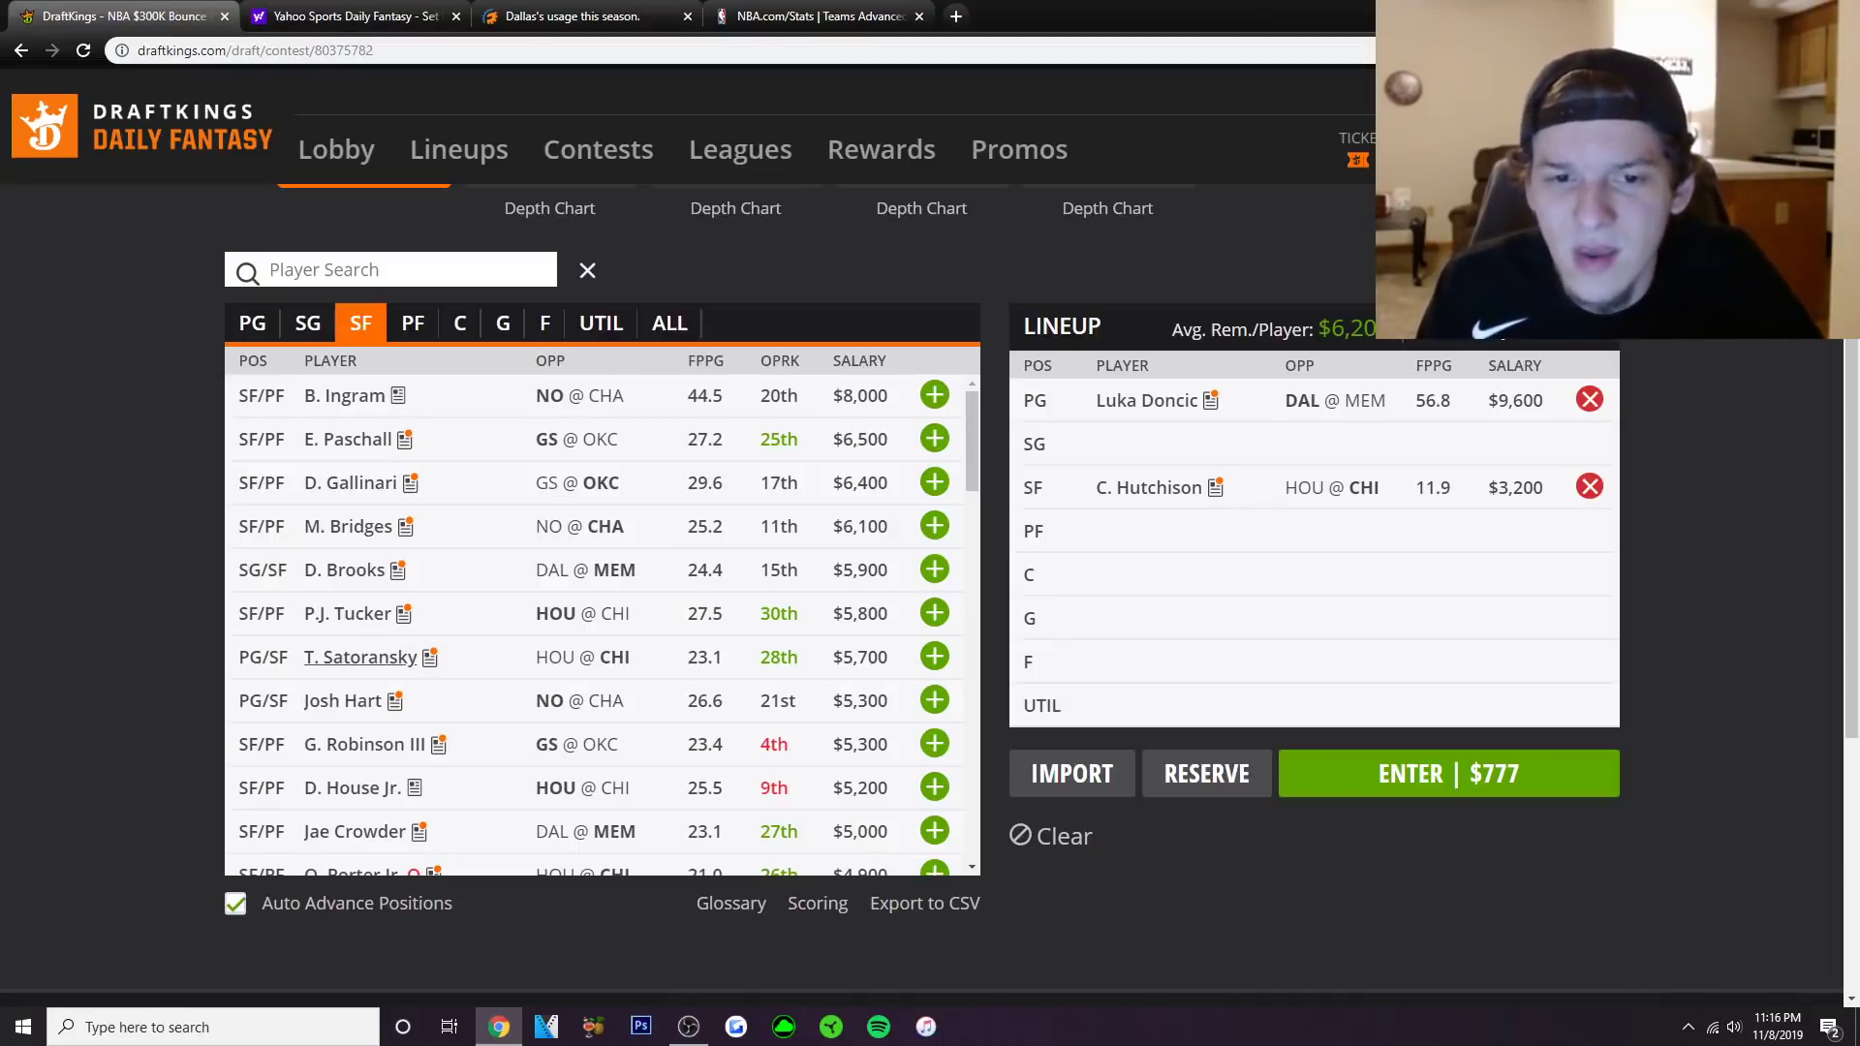
Open T. Satoransky's player card, and on RotoGrinders CourtIQ run a Chicago Bulls usage query with Otto Porter off the court.
left_click(360, 656)
left_click(571, 16)
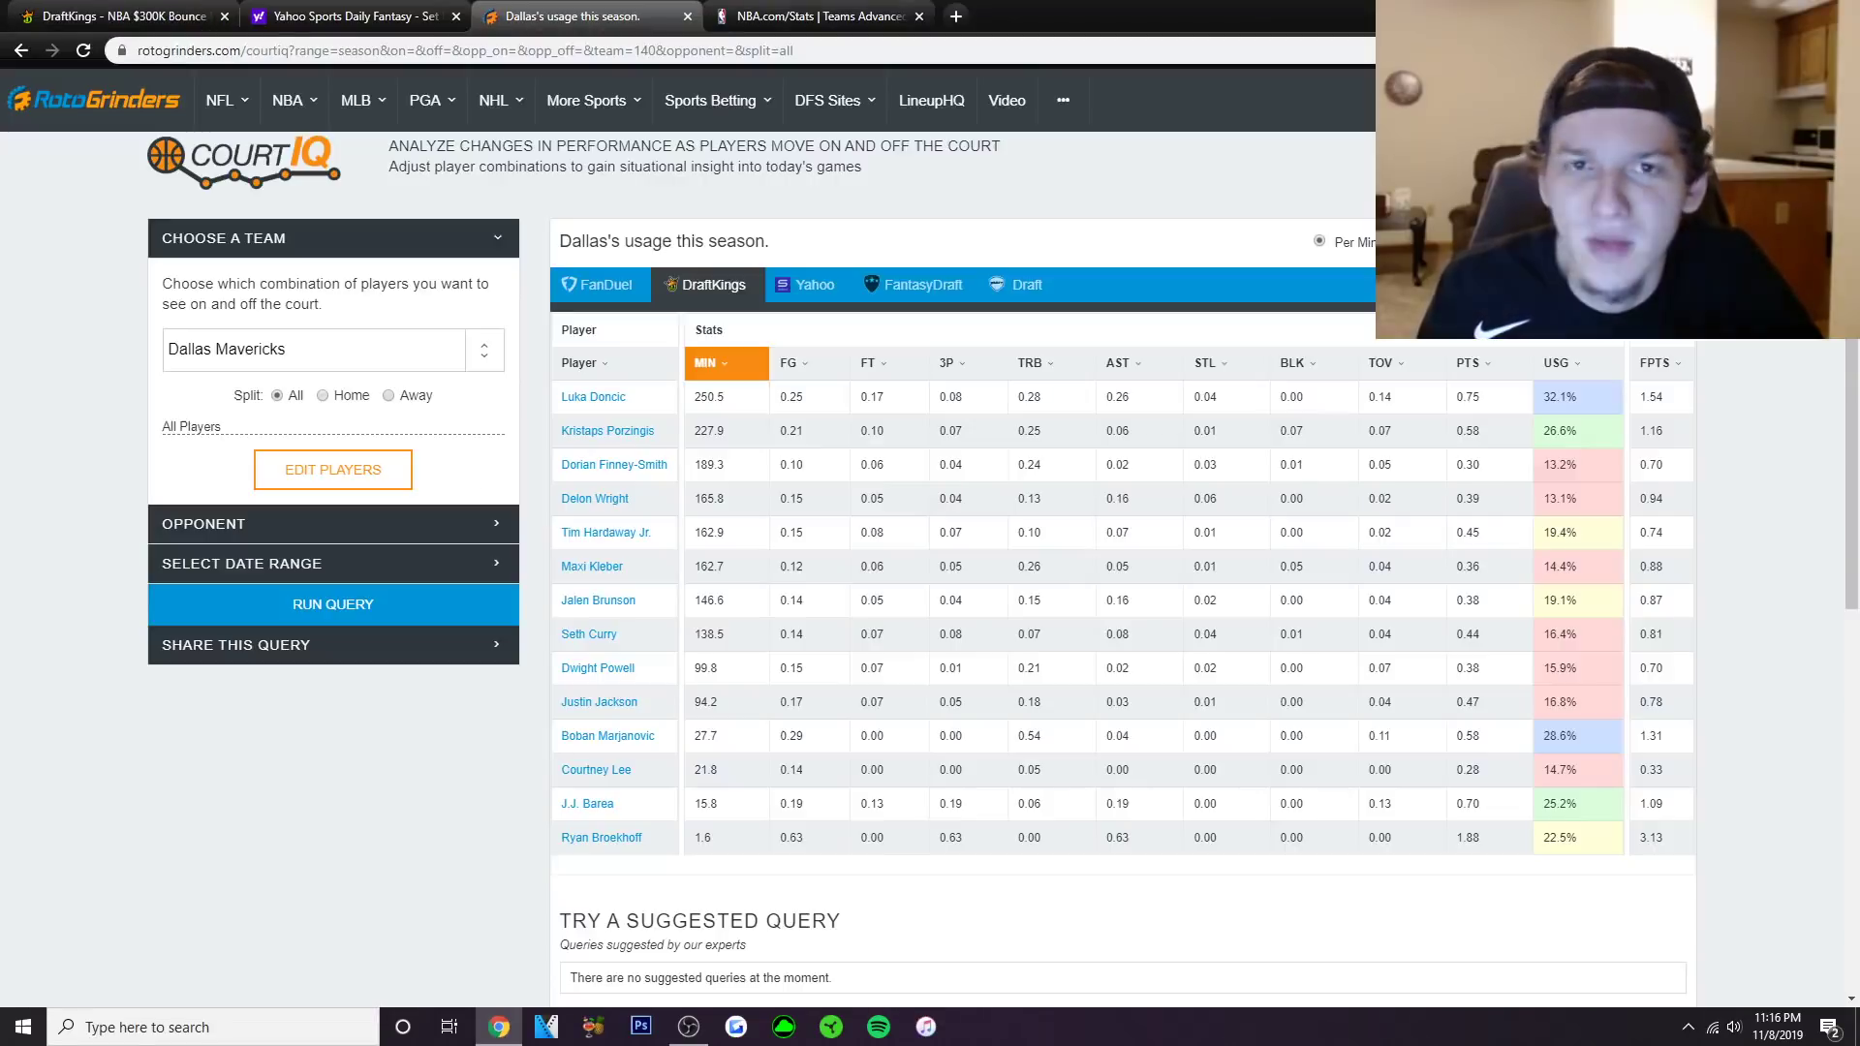
left_click(334, 469)
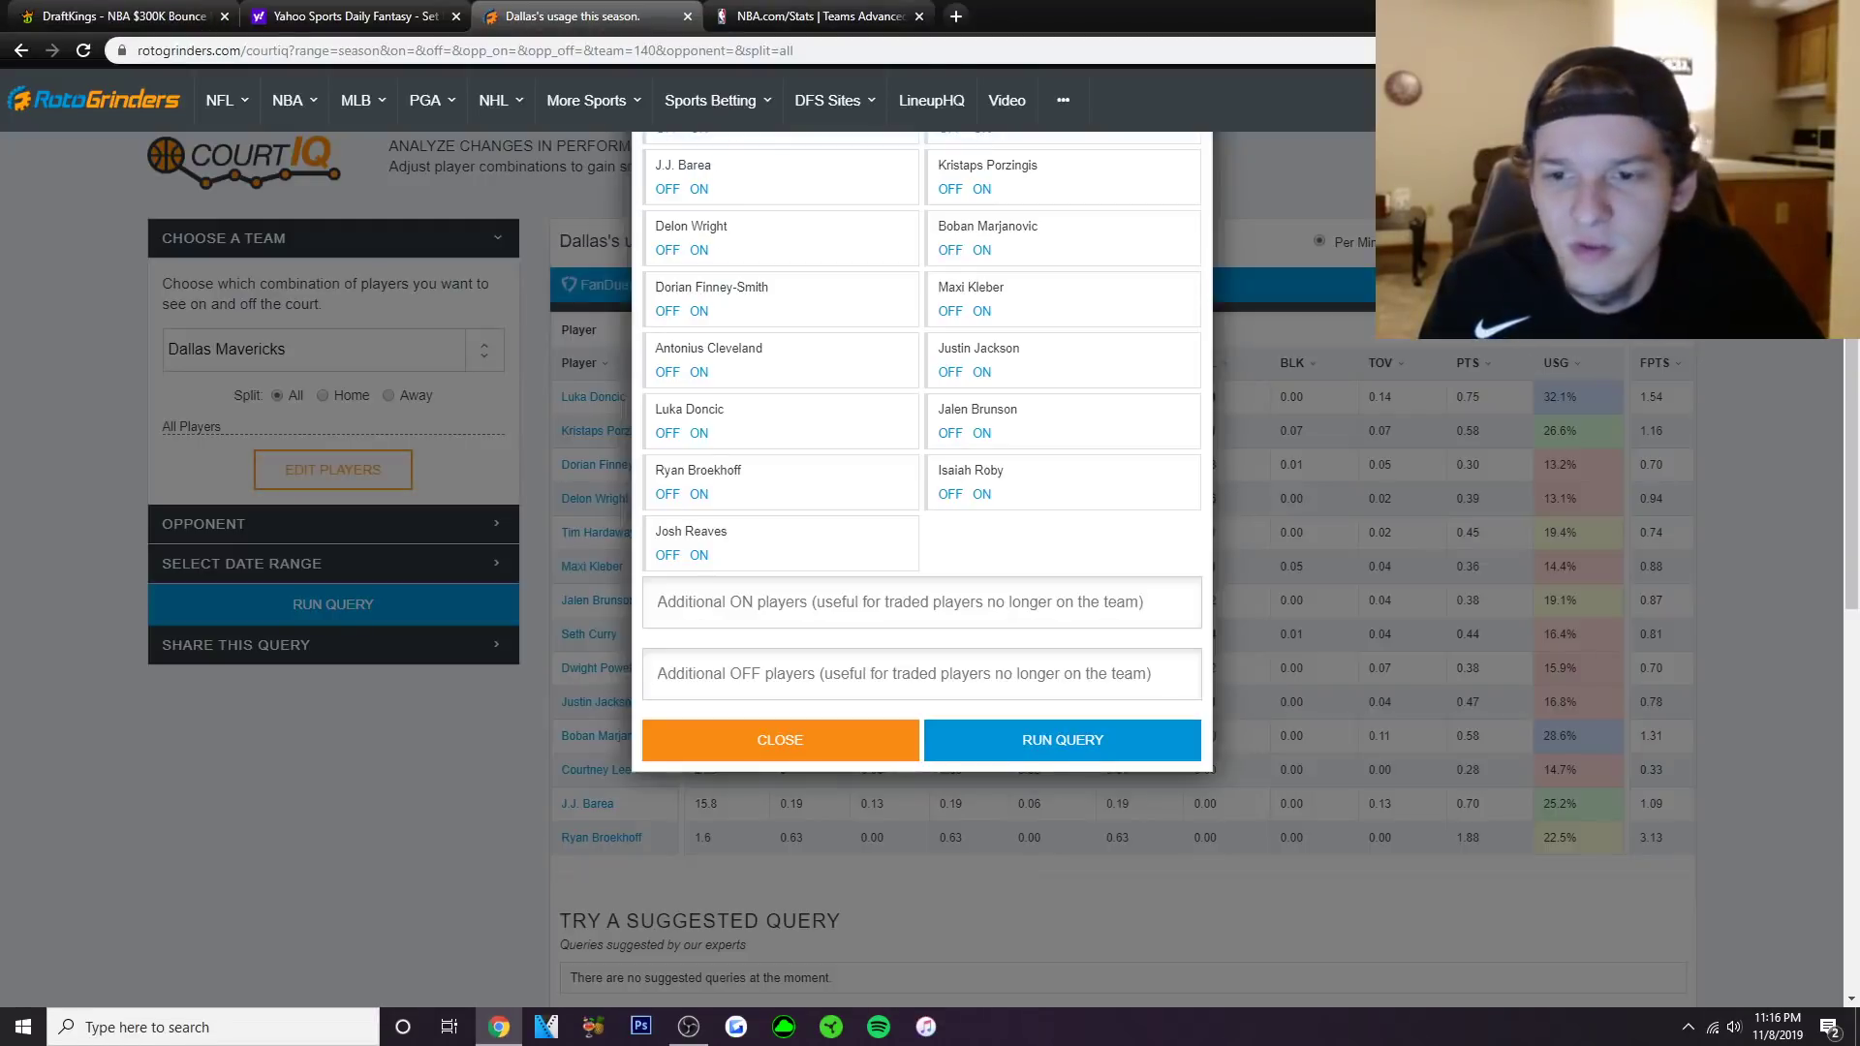
left_click(780, 740)
left_click(332, 349)
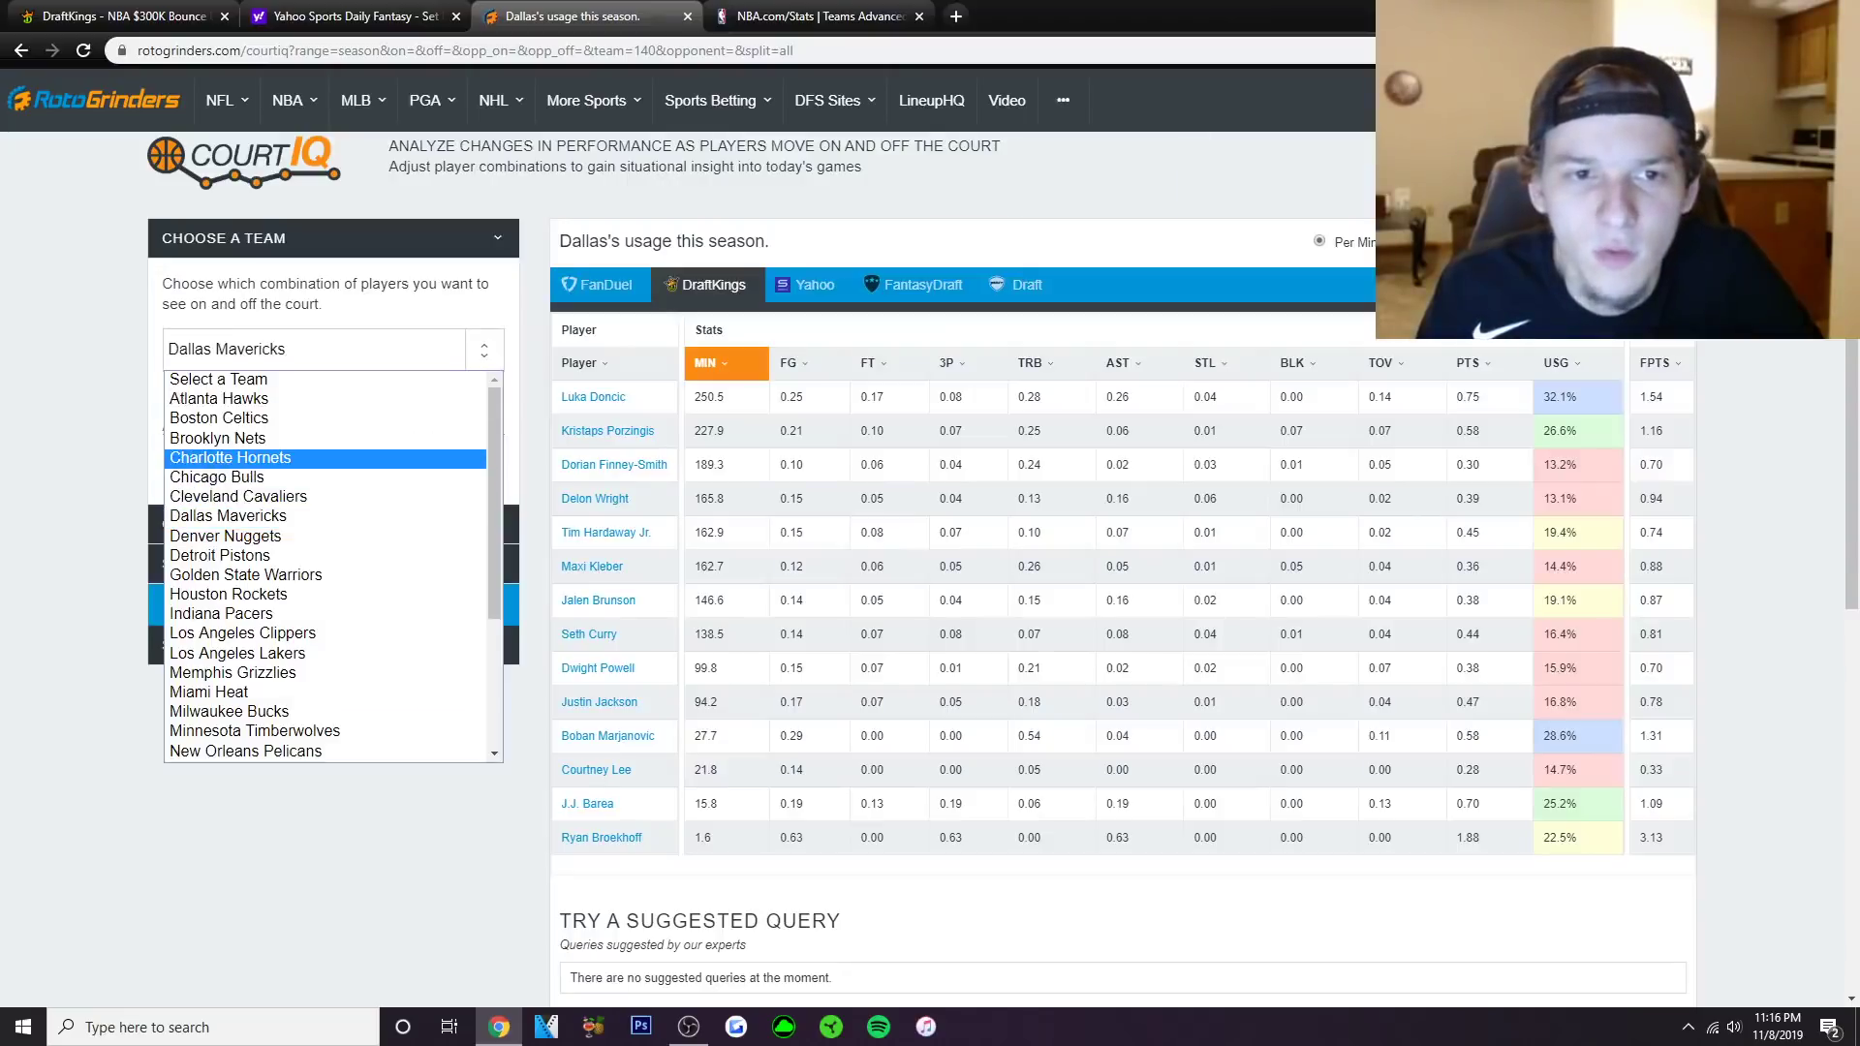
left_click(217, 478)
scroll(922, 569, "up", 2)
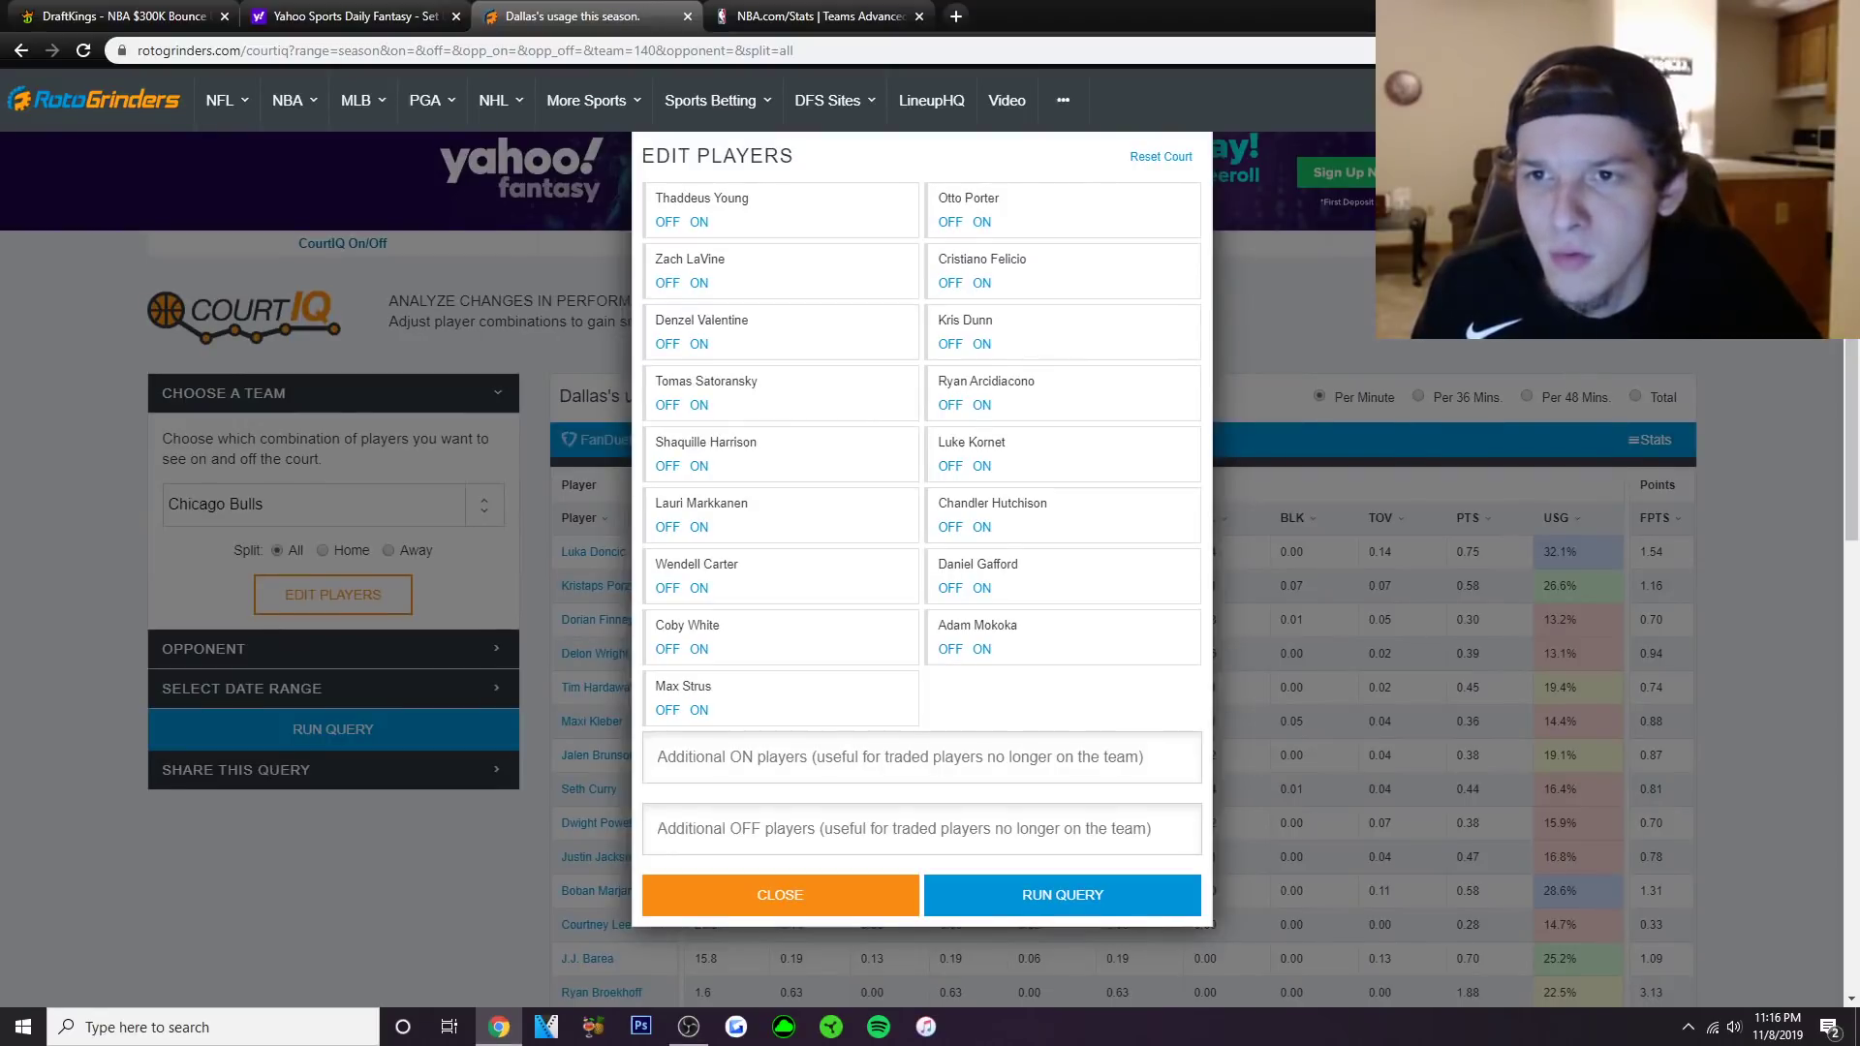
left_click(950, 223)
left_click(1061, 897)
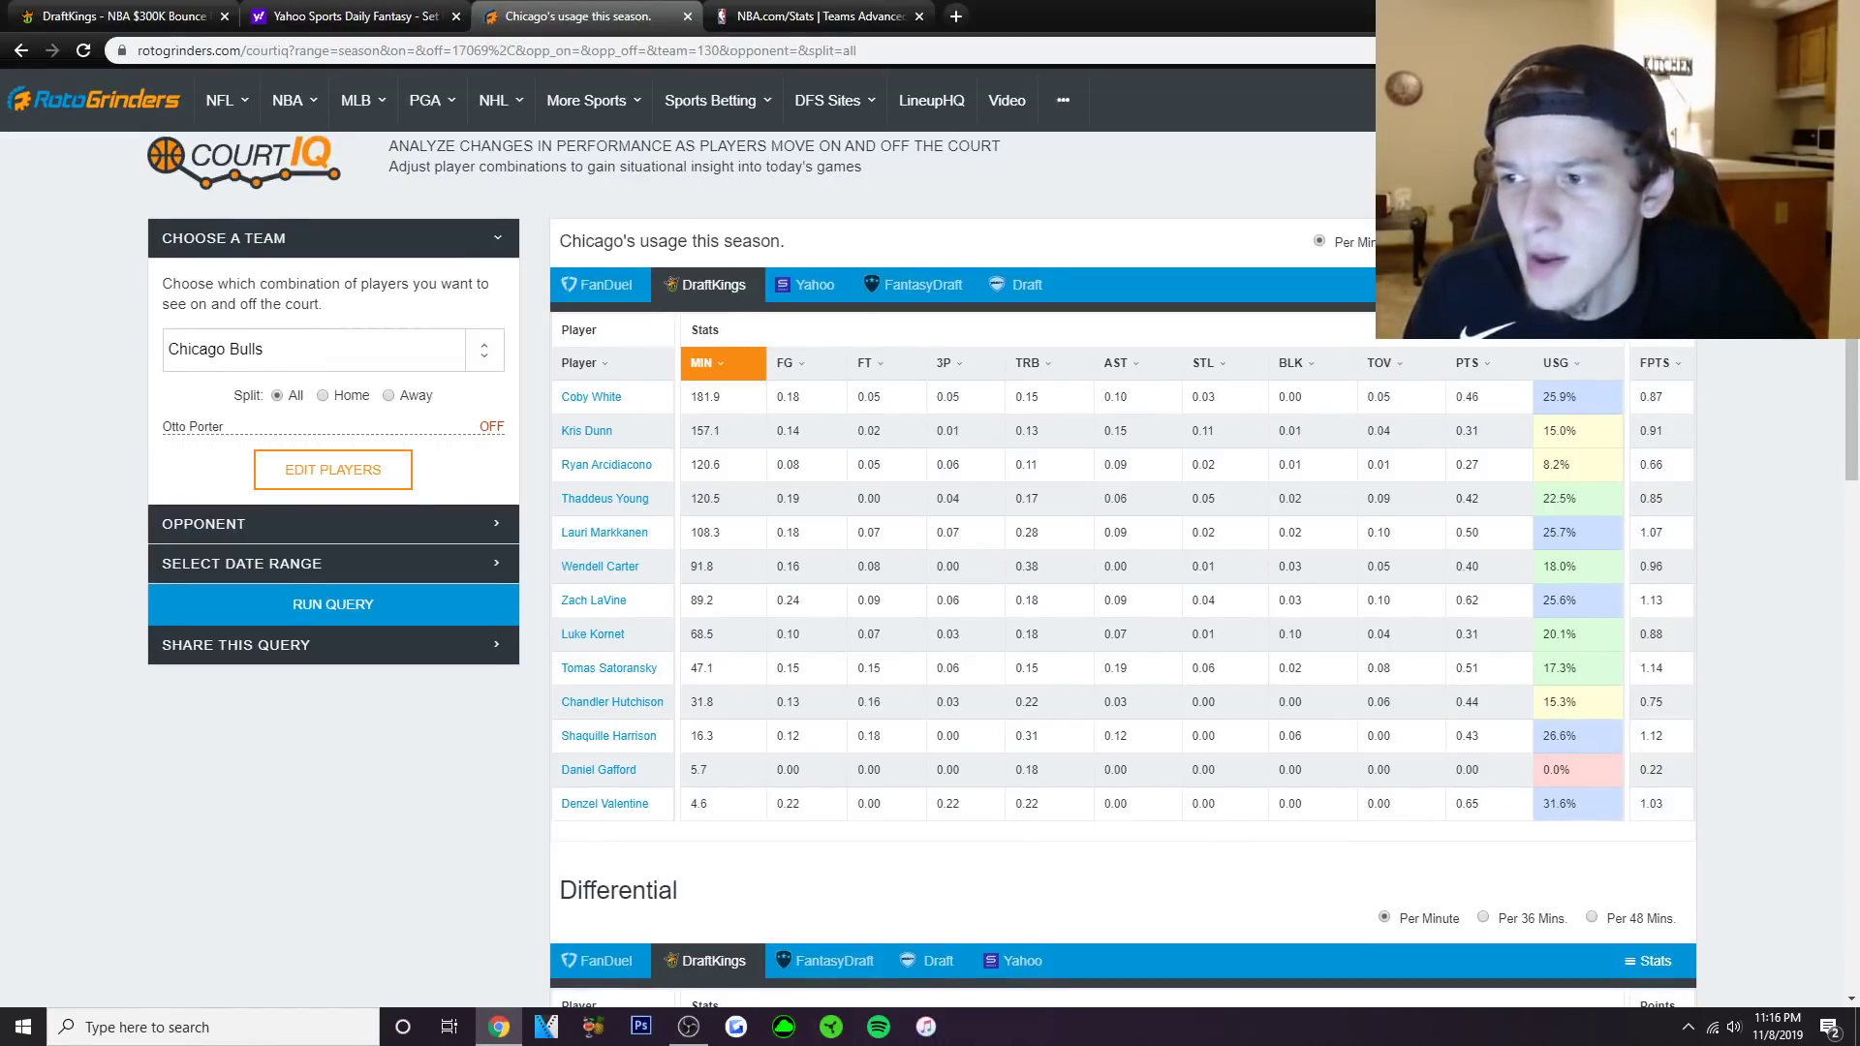
Examine the Bulls' usage and differential tables with Otto Porter off the court.
scroll(930, 572, "down", 5)
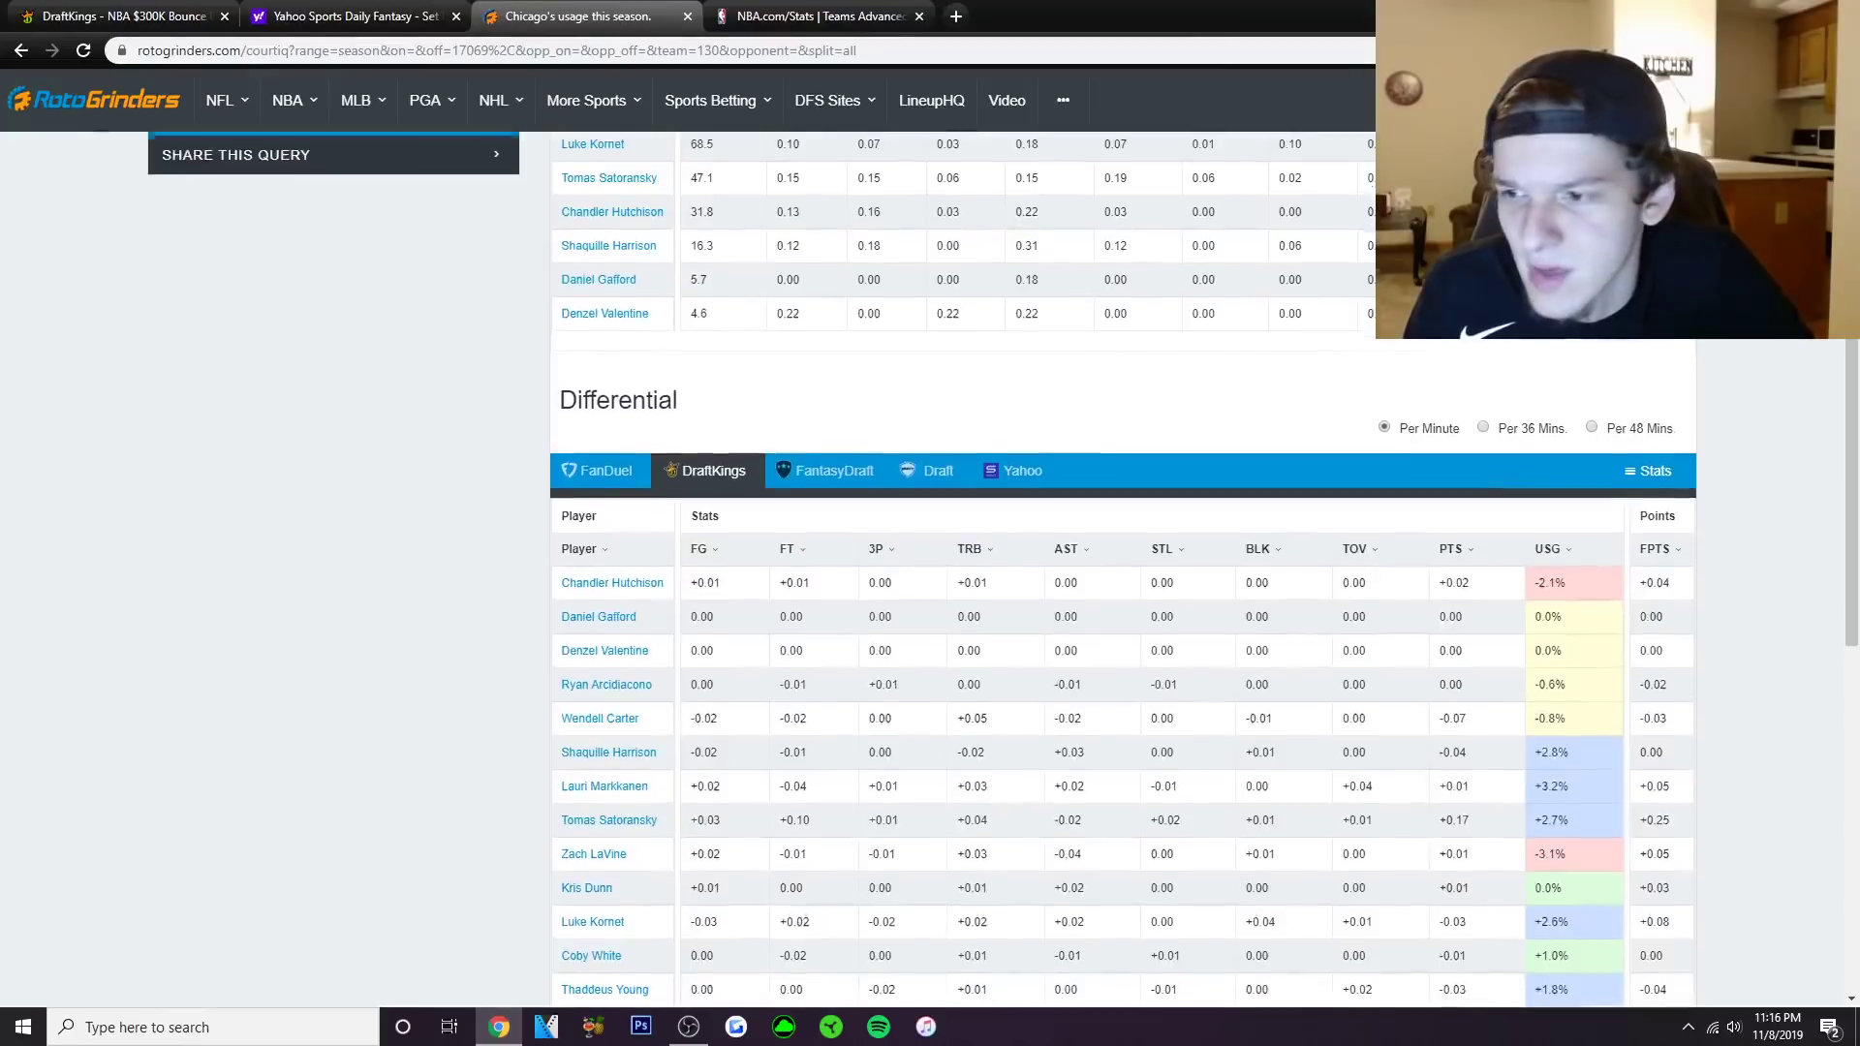
scroll(930, 571, "down", 2)
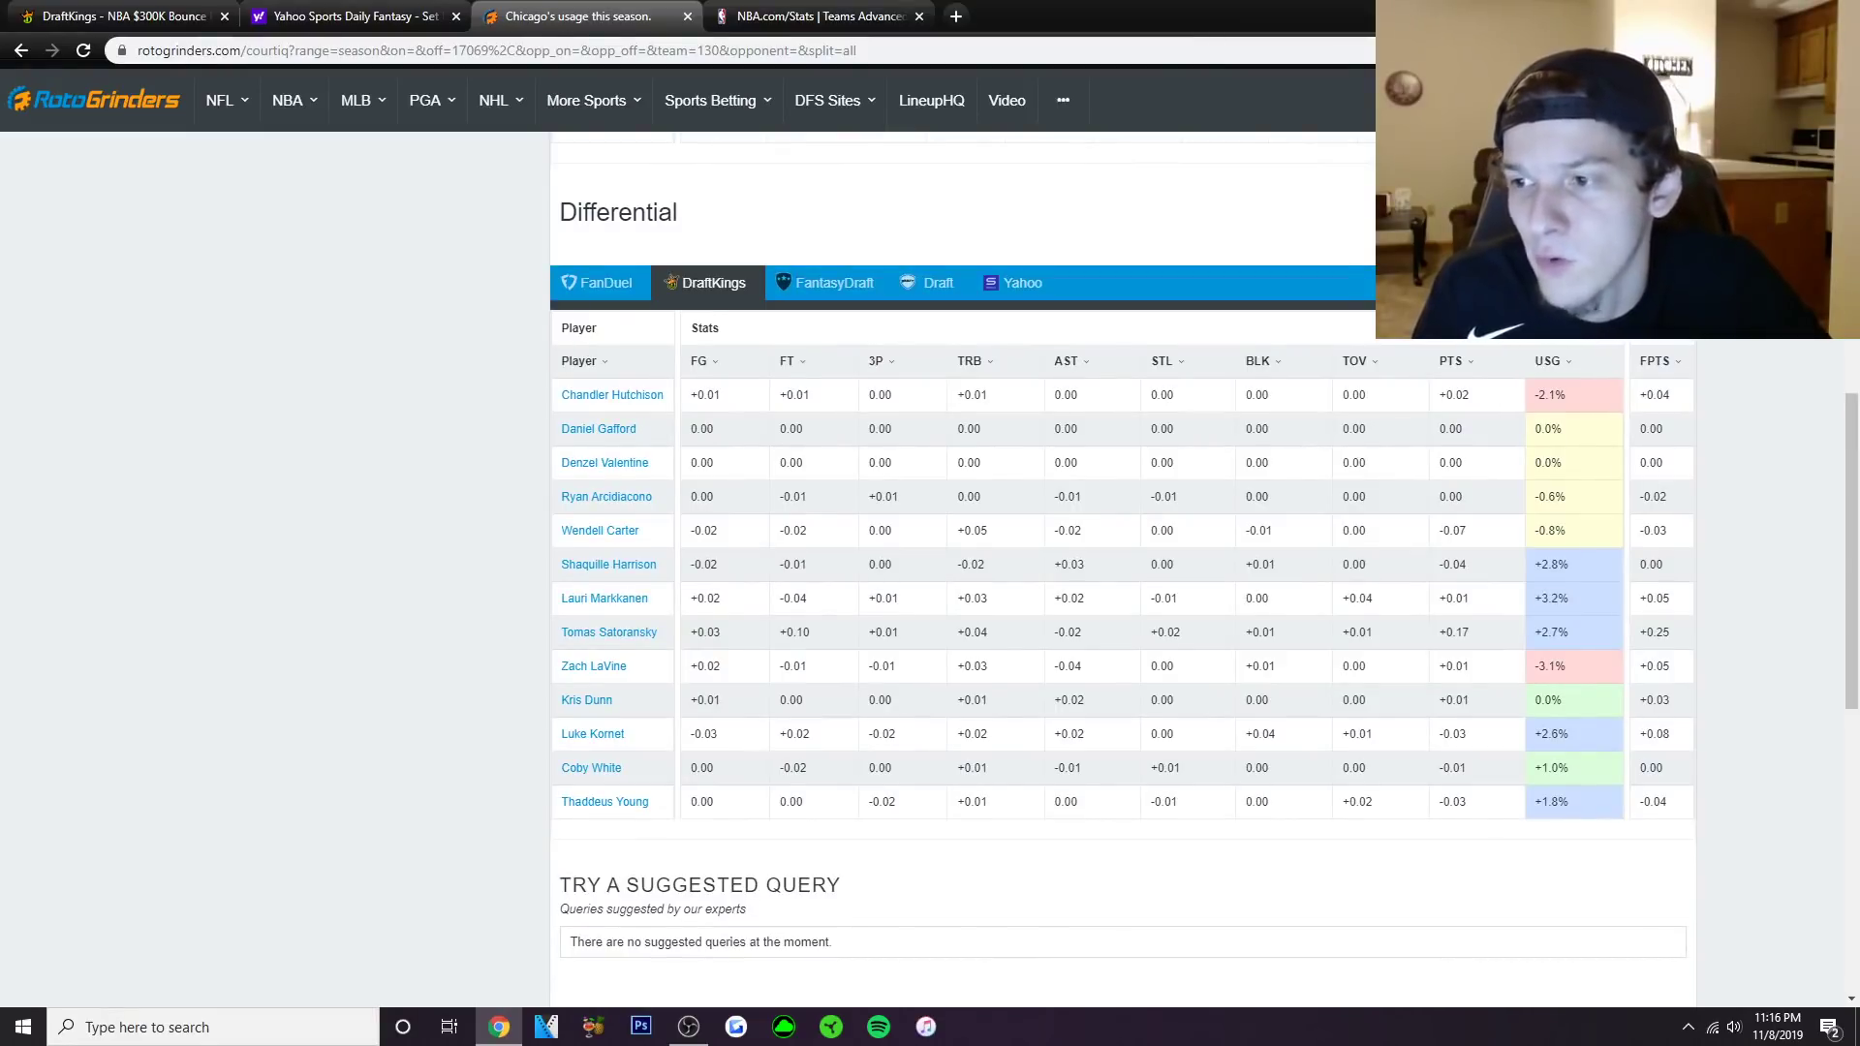
scroll(1114, 581, "up", 7)
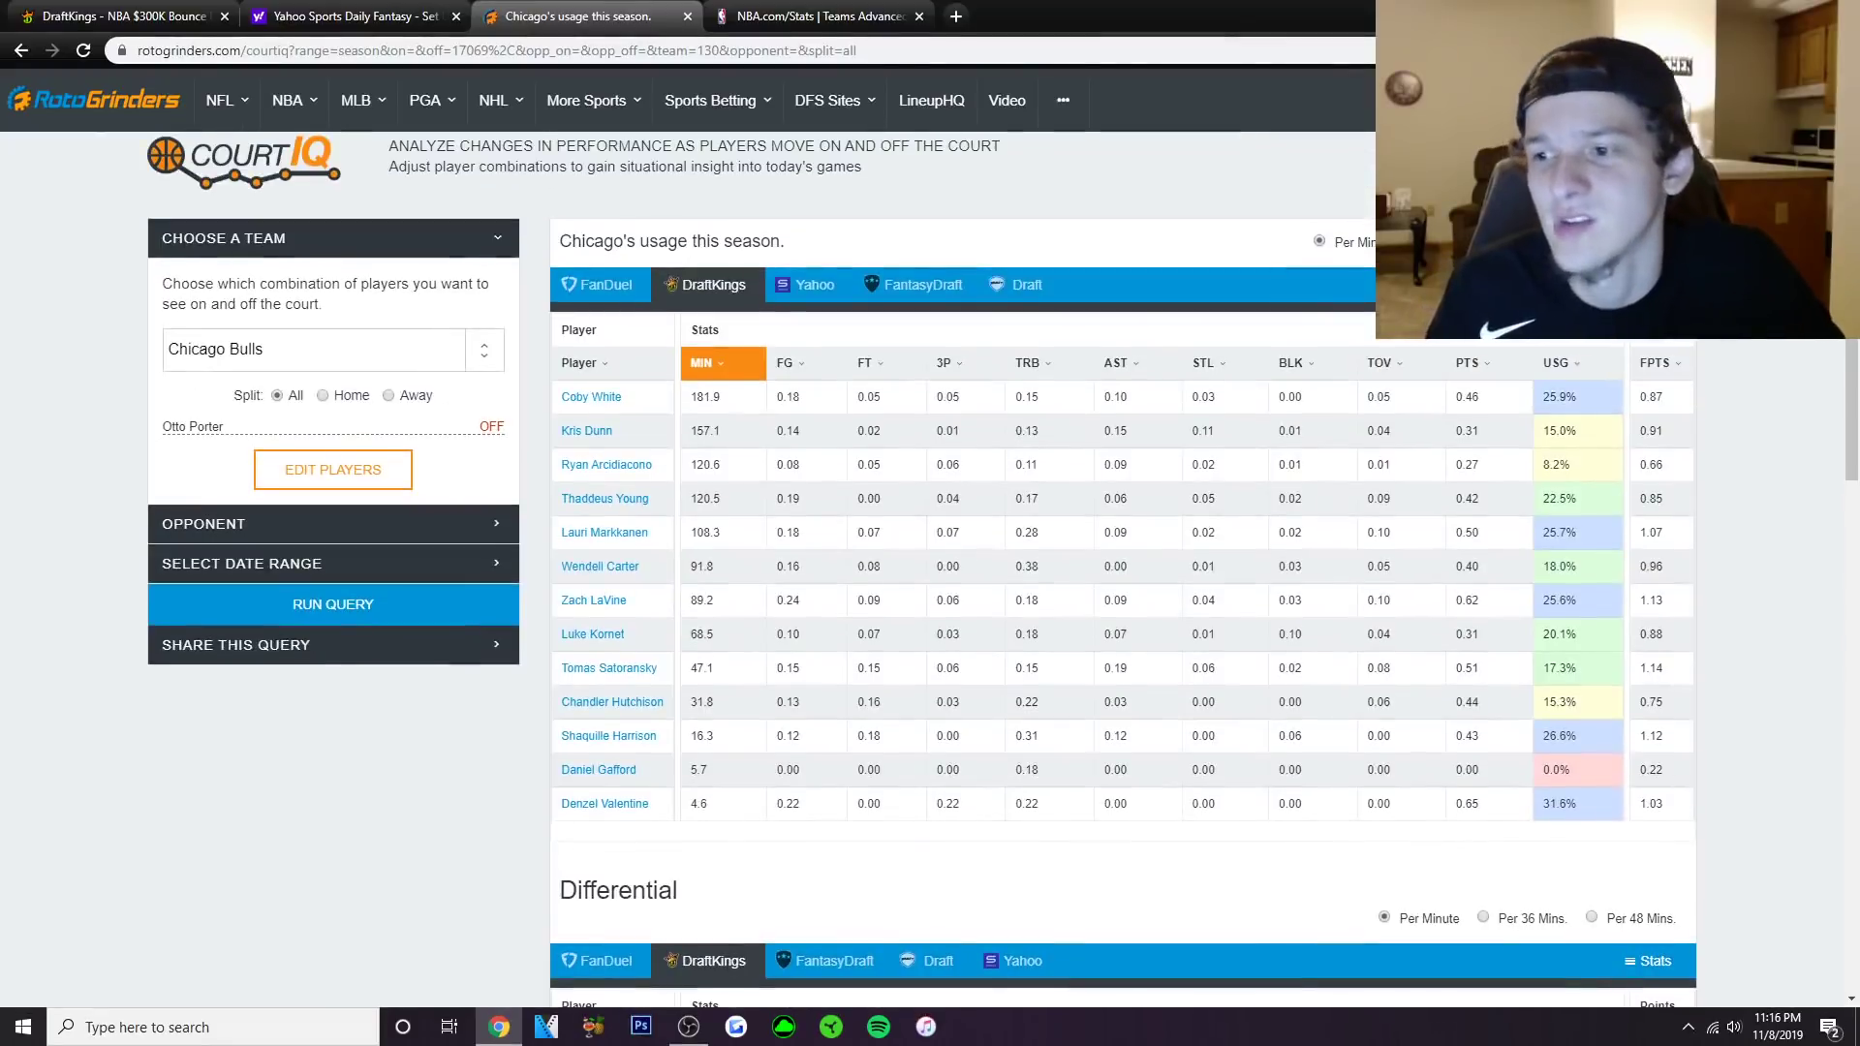
scroll(1114, 581, "up", 1)
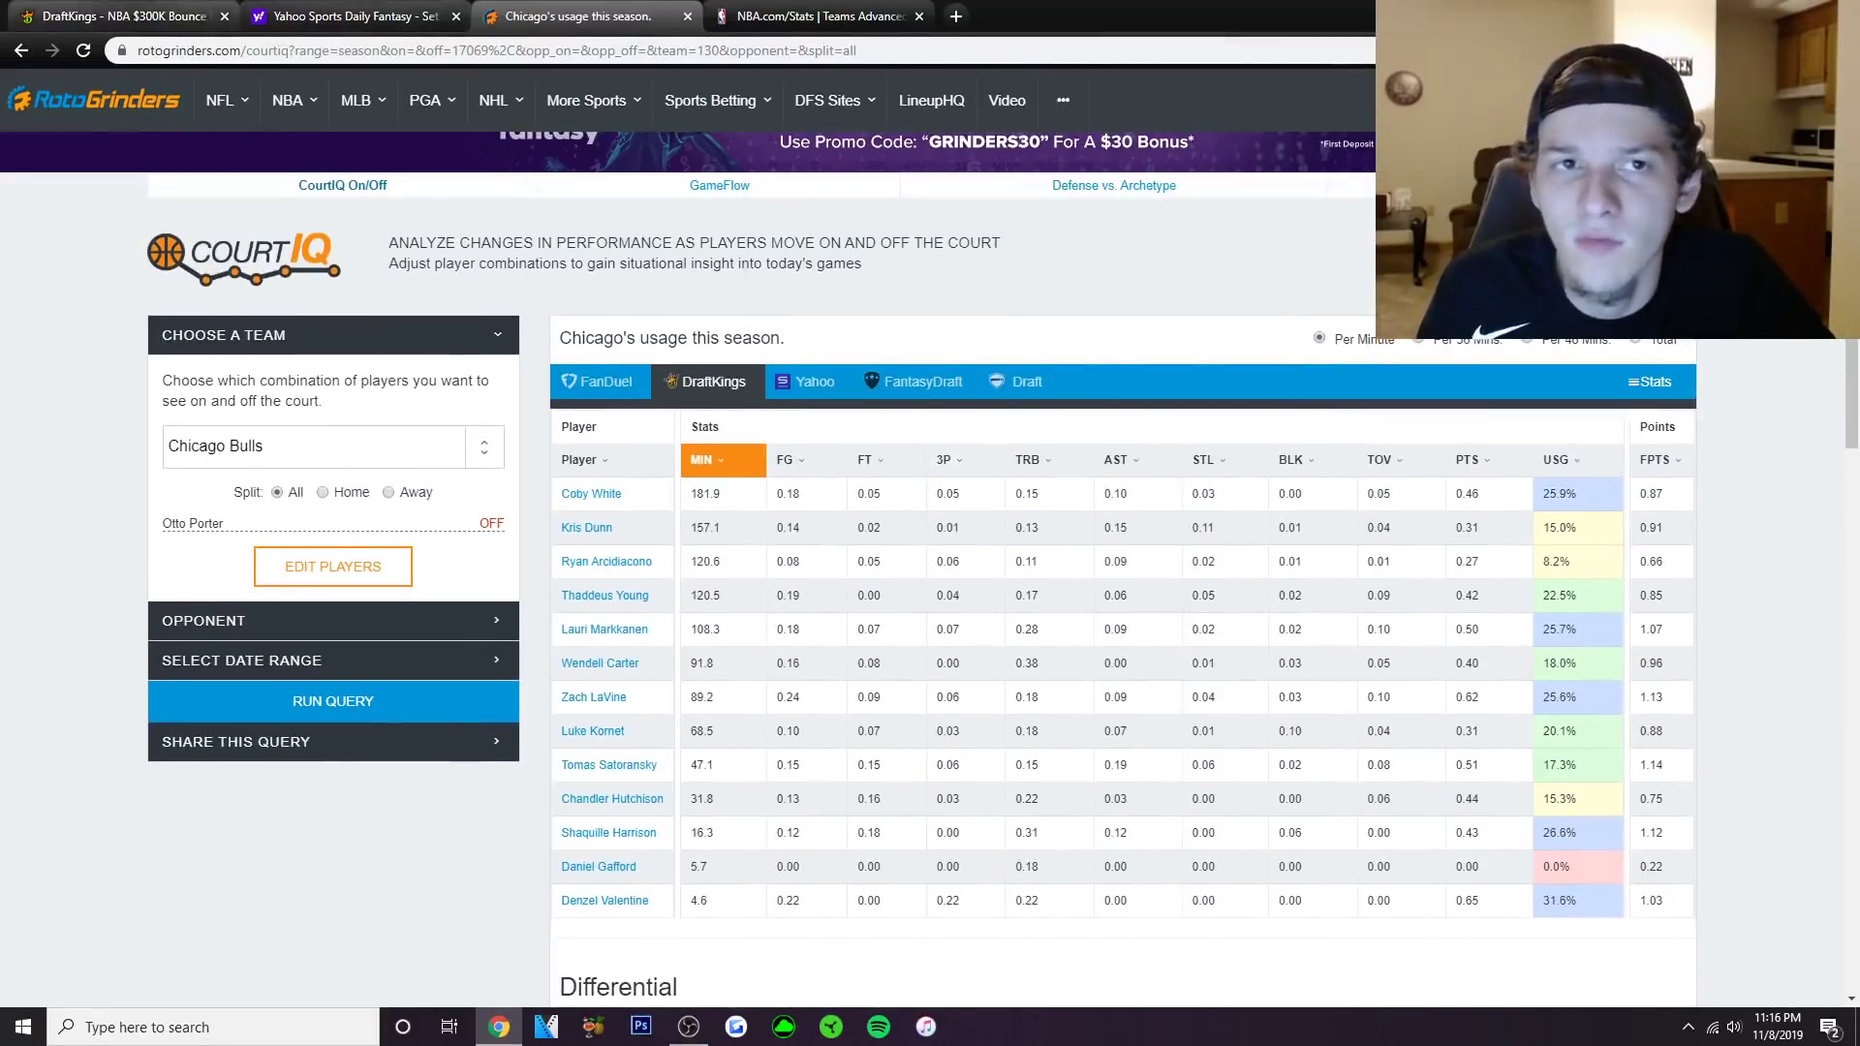
Return to DraftKings, check Tomas Satoransky's 10-game log, close his card, and skim the small forward pool again.
left_click(126, 16)
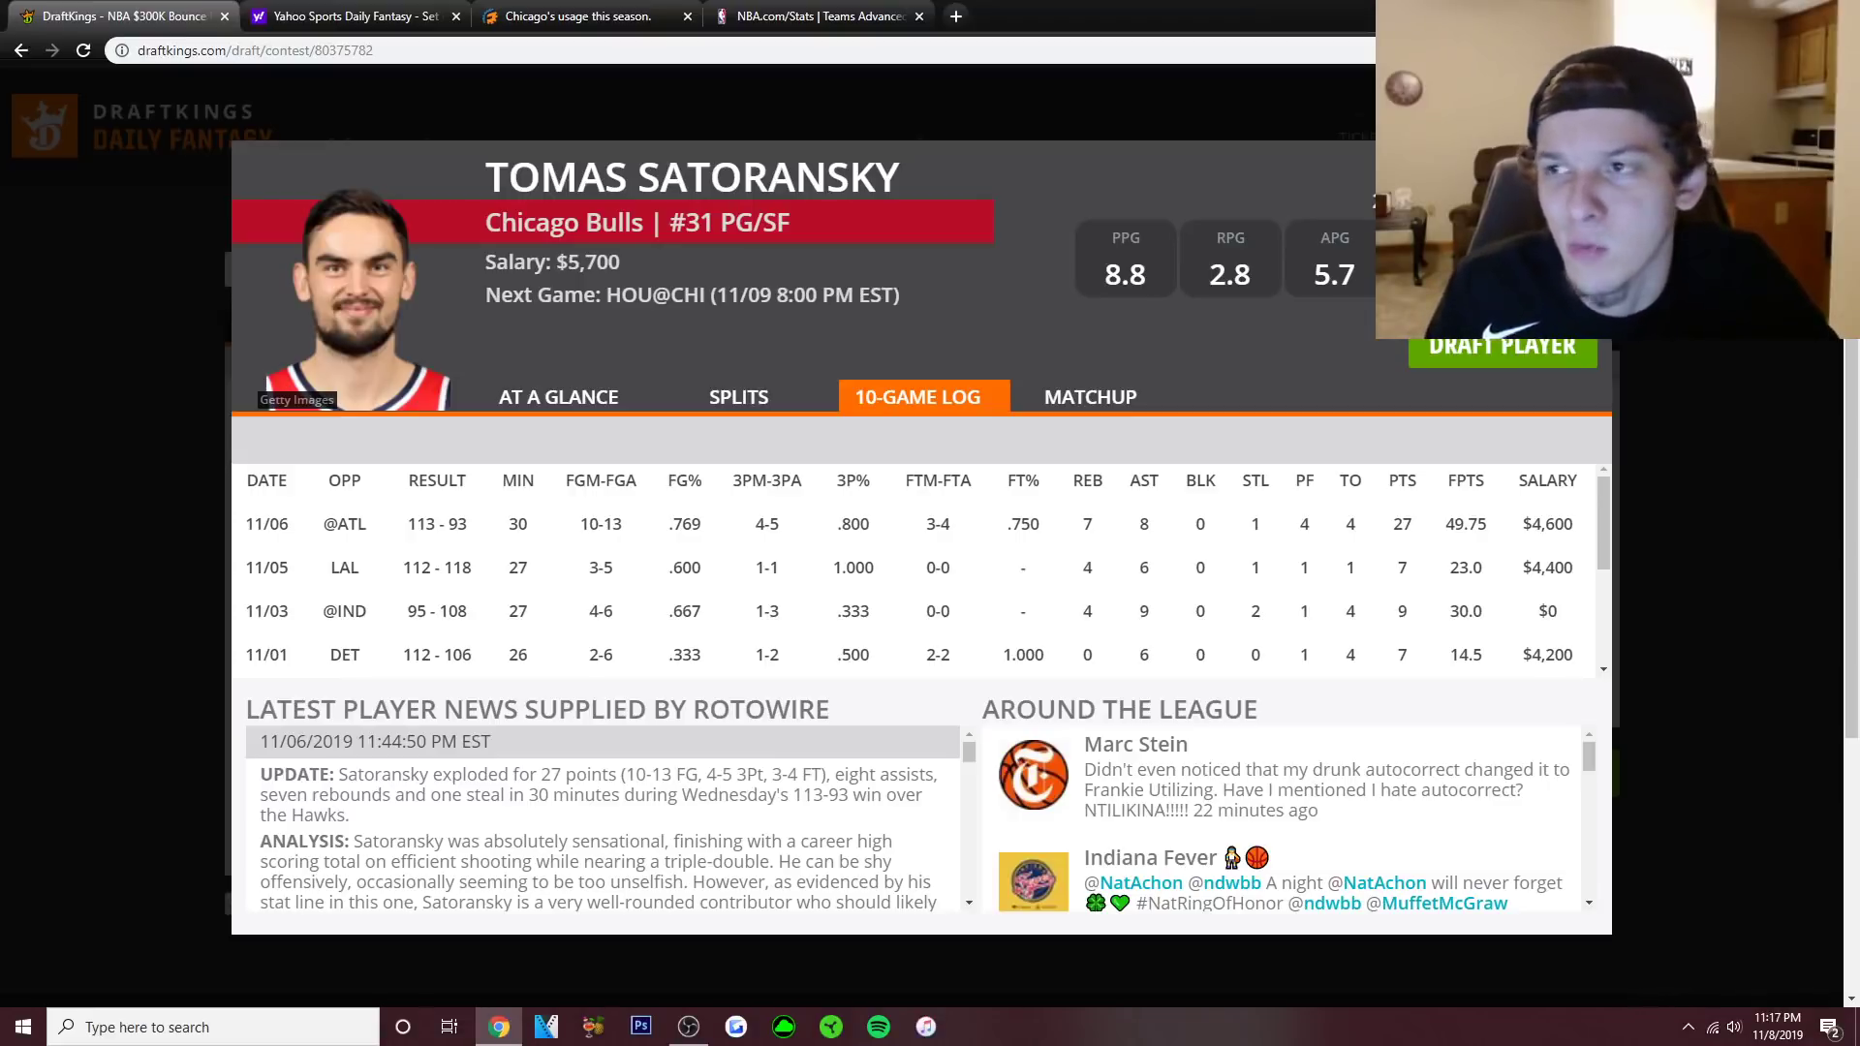
key("Escape")
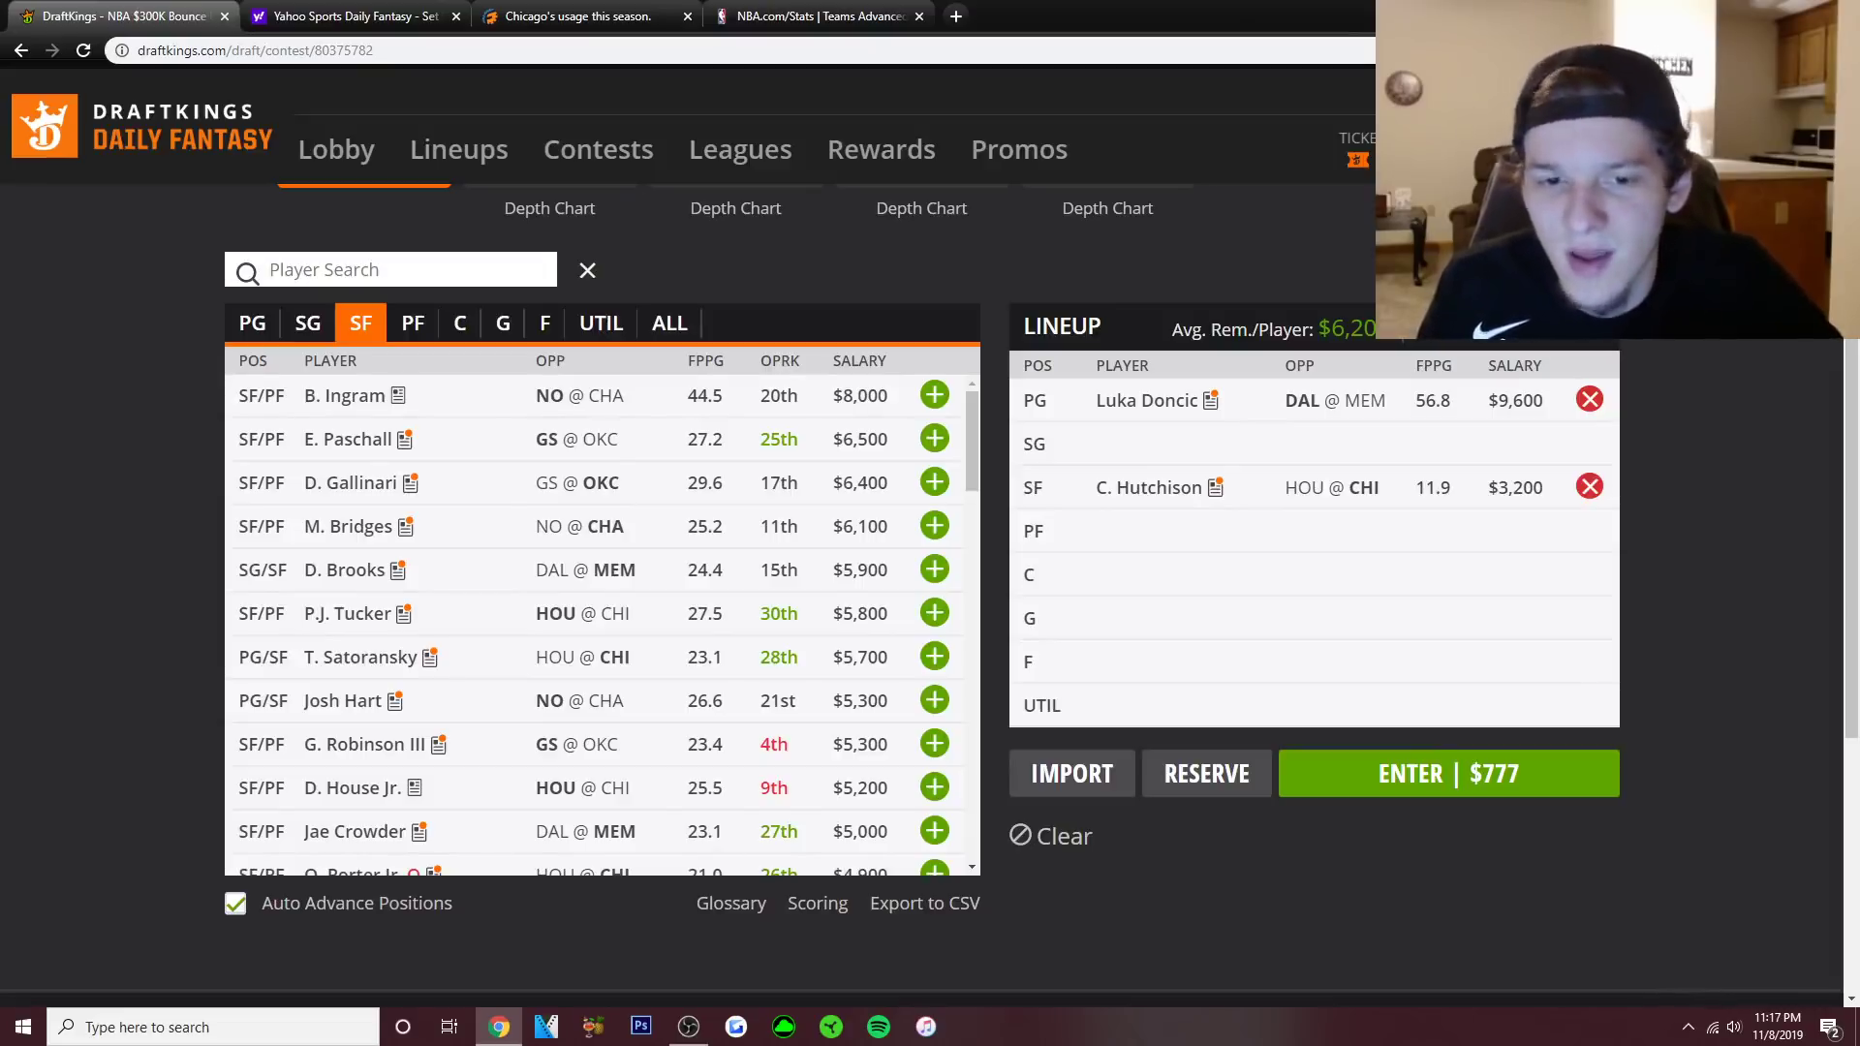
scroll(601, 625, "down", 2)
scroll(601, 624, "up", 2)
List the power forwards, review Lauri Markkanen's season averages and 10-game log, and close his player card.
left_click(413, 323)
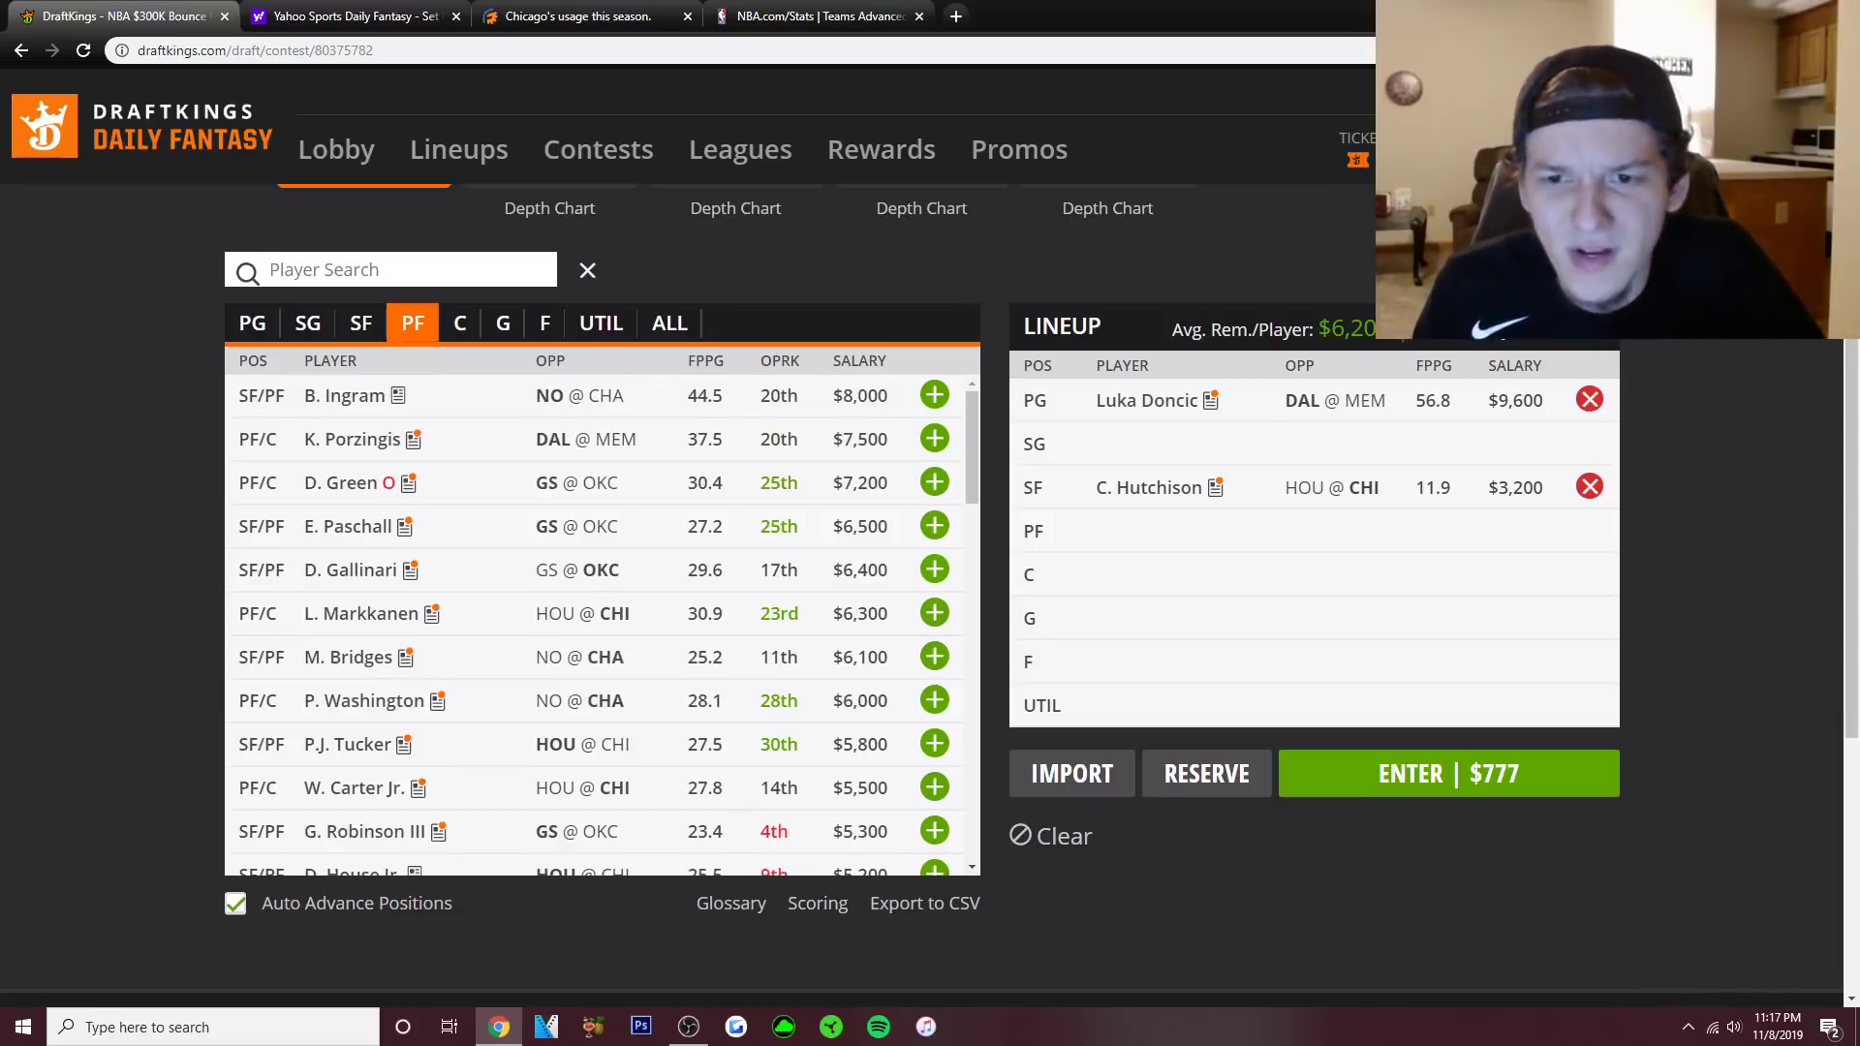
left_click(370, 613)
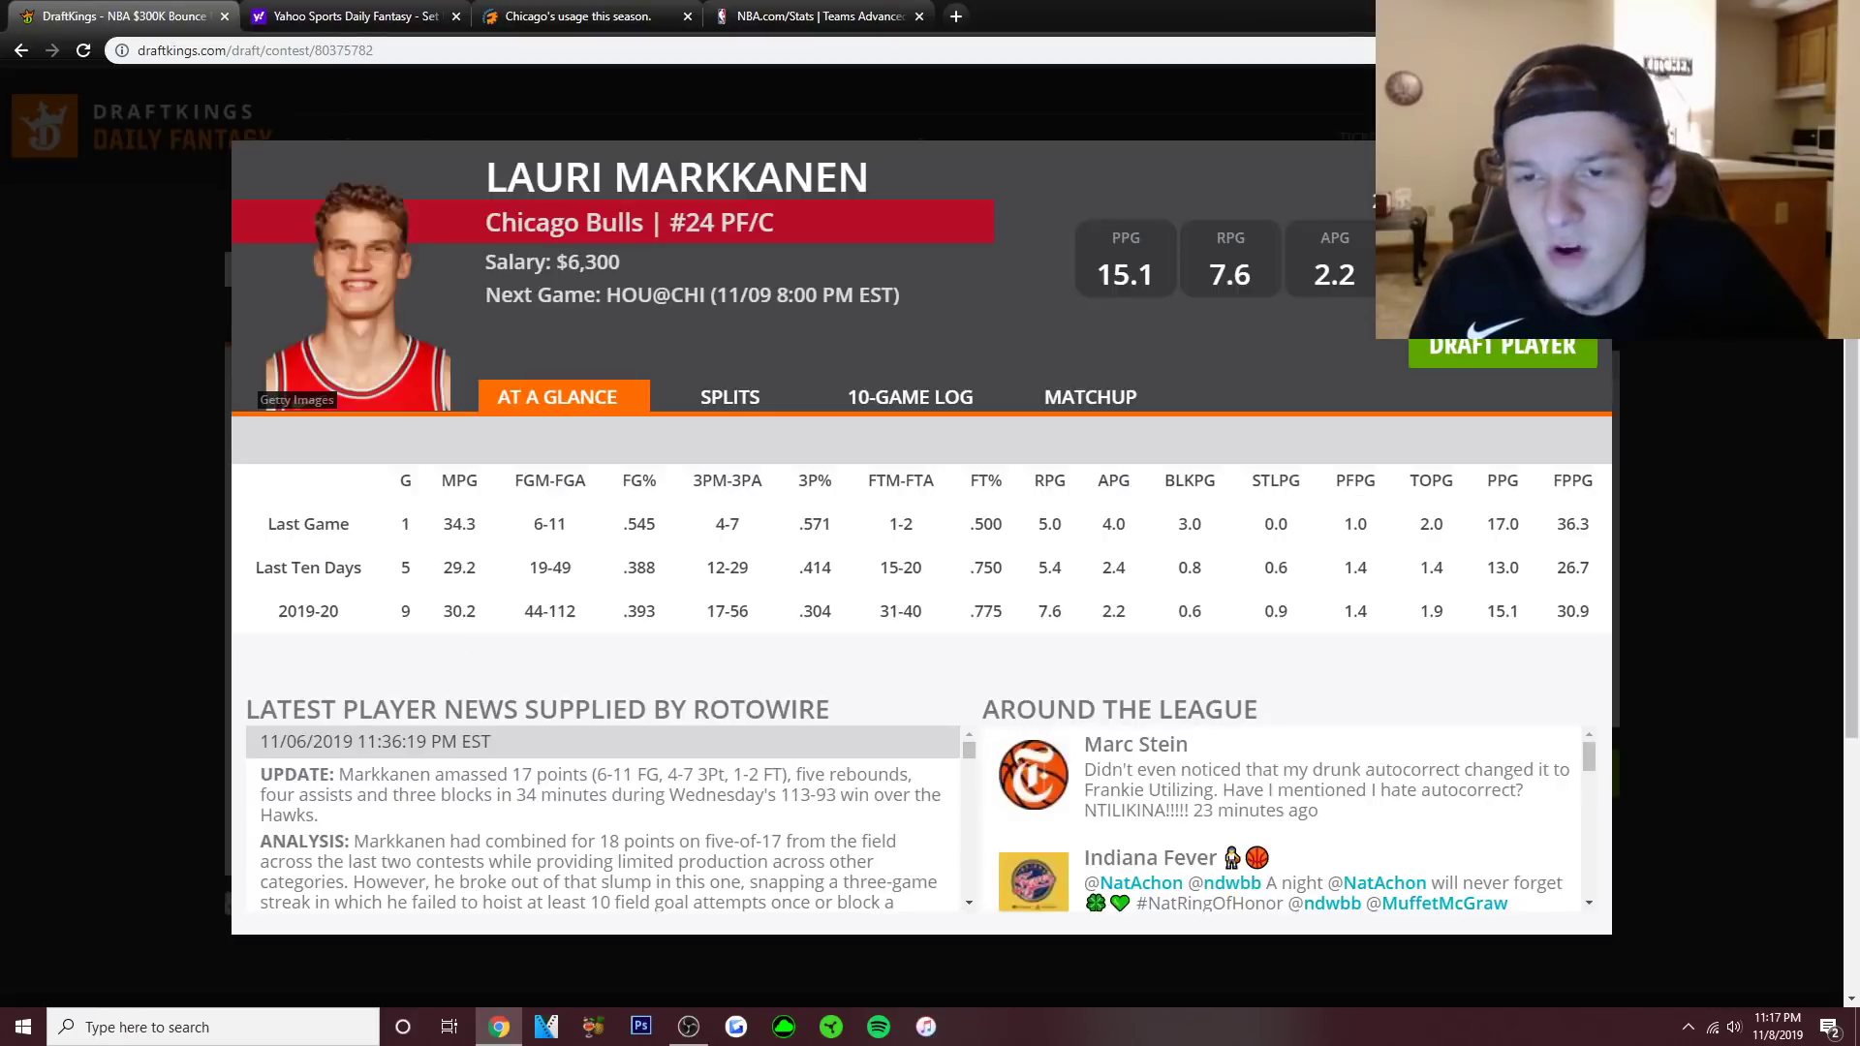
left_click(917, 397)
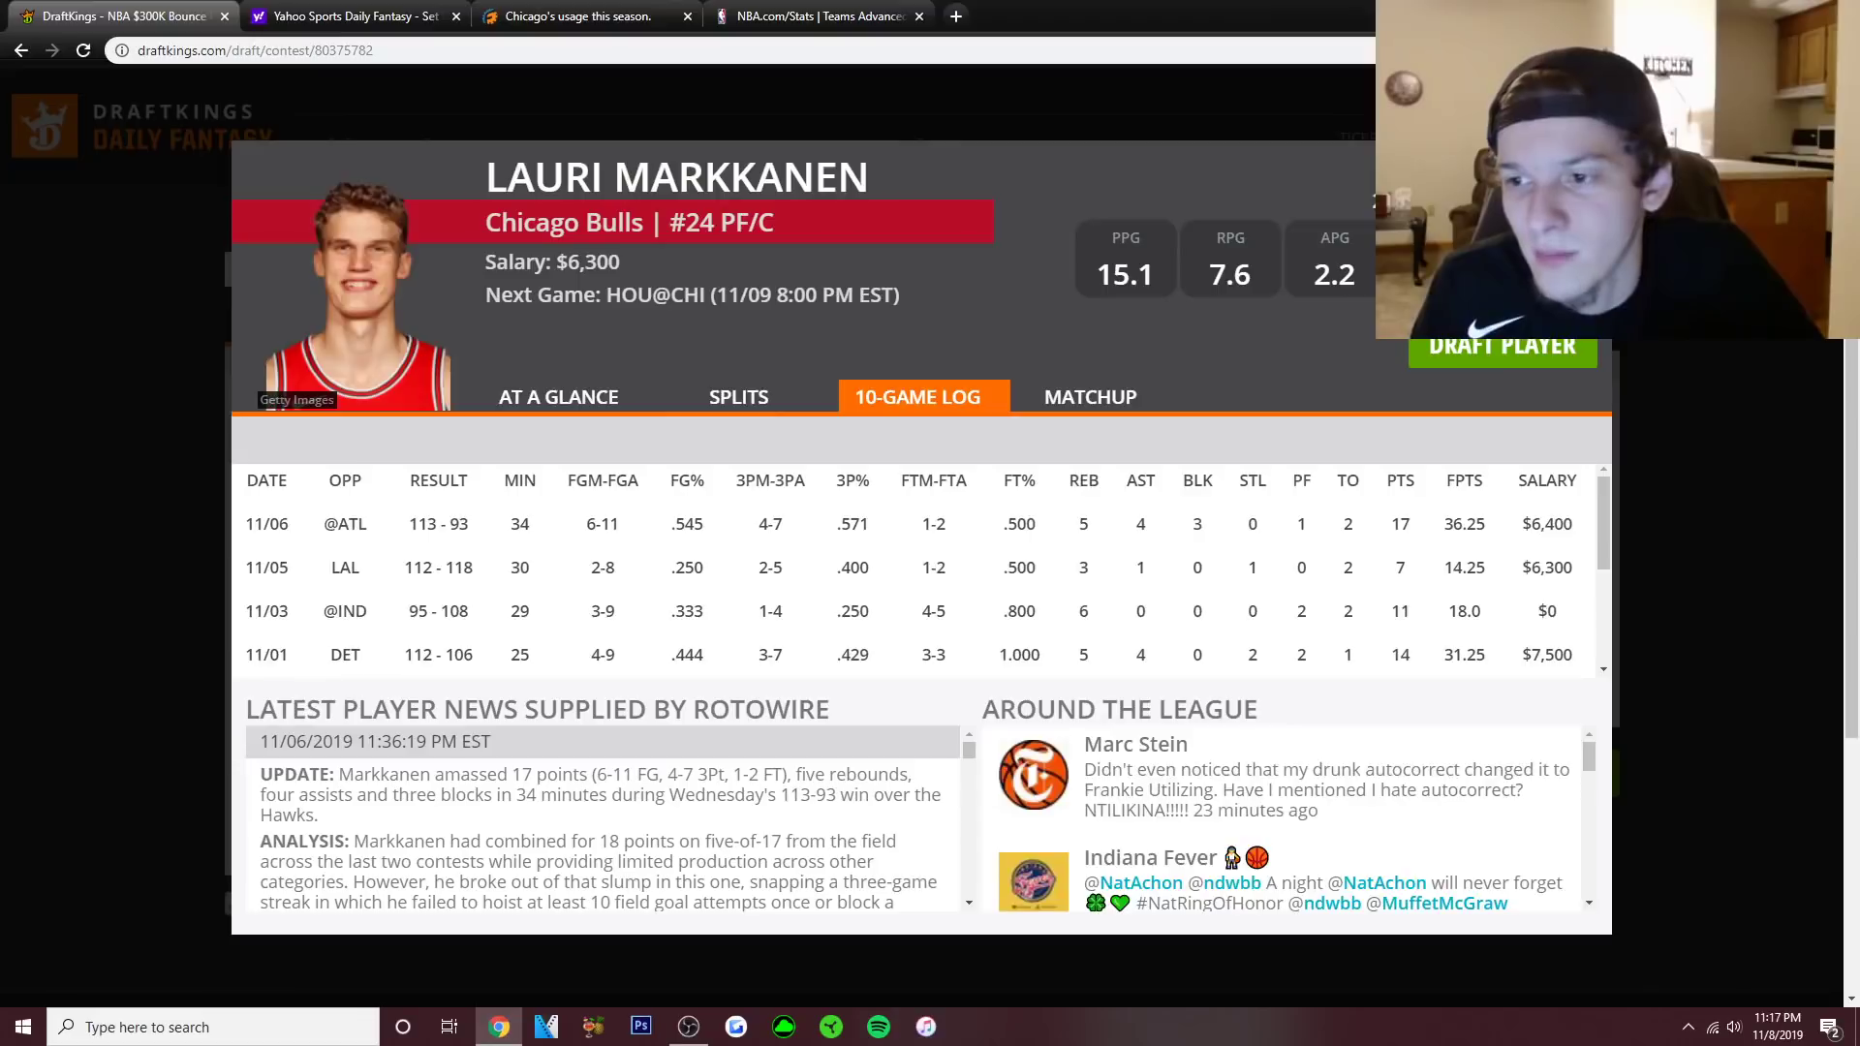
scroll(921, 567, "down", 3)
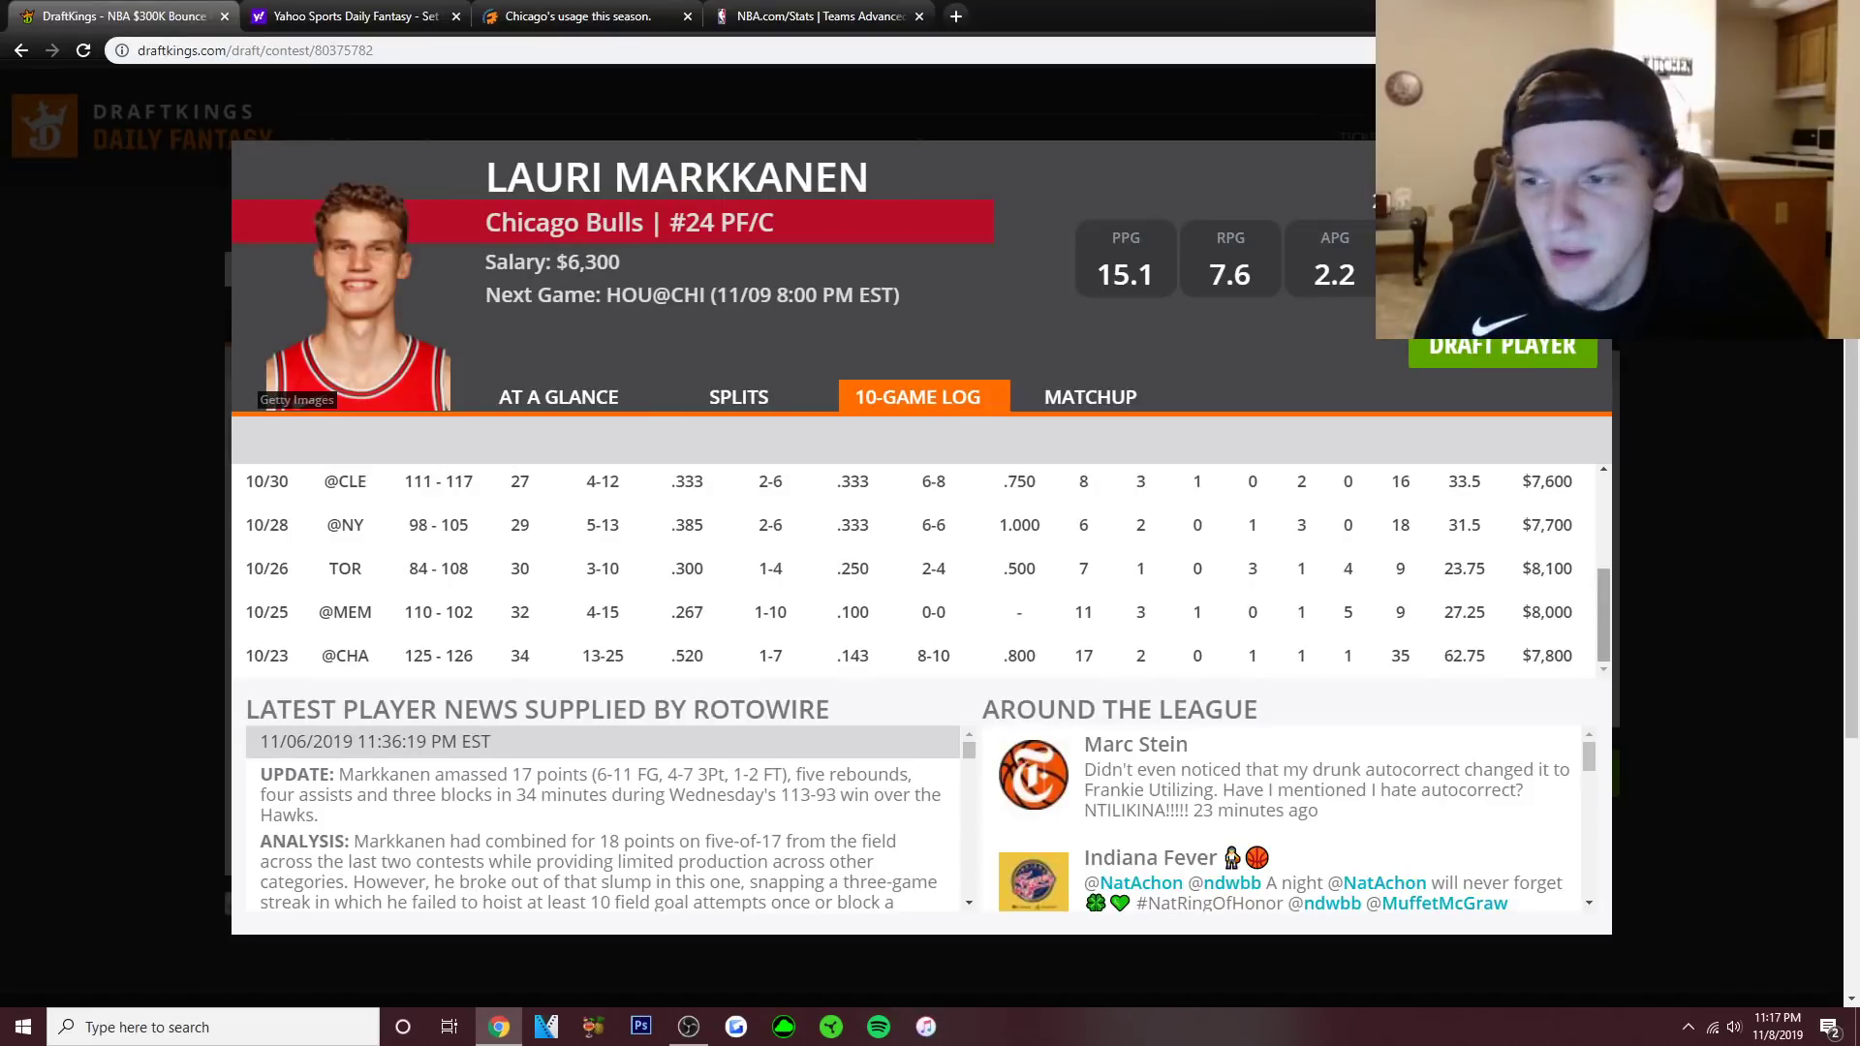
scroll(920, 567, "up", 3)
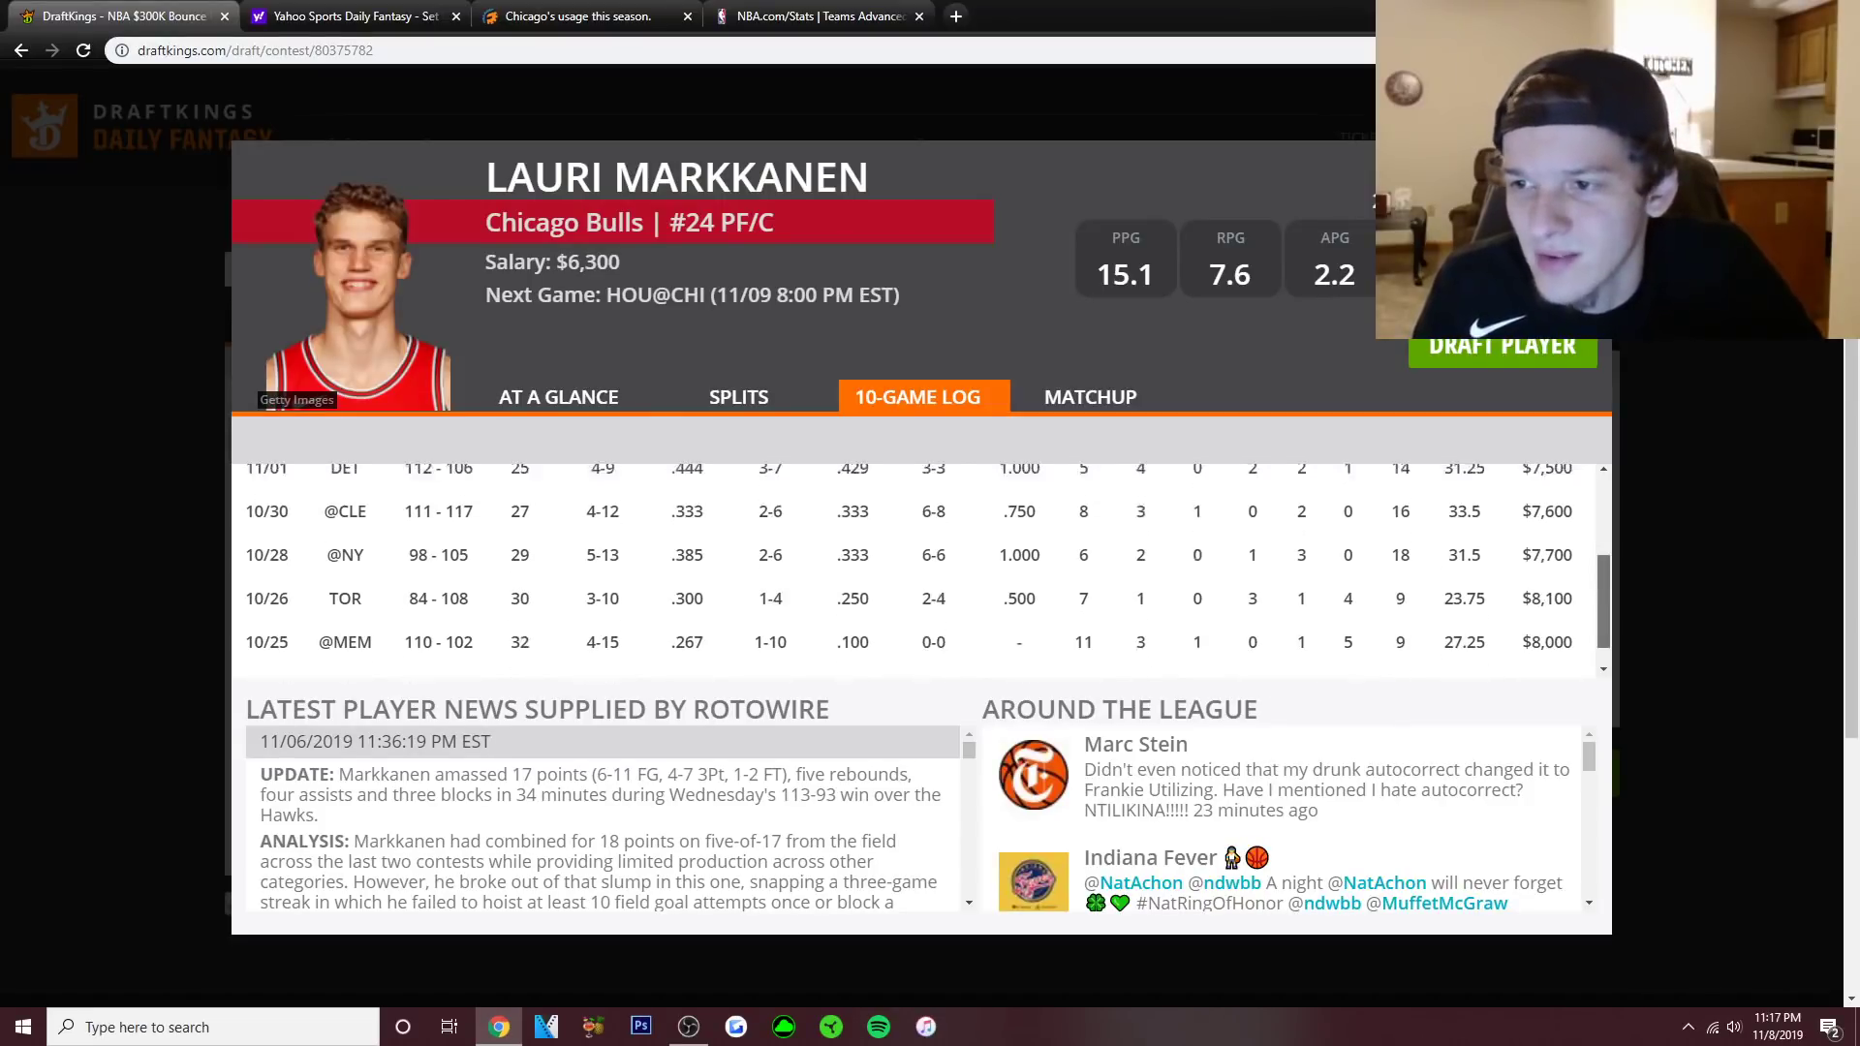
scroll(920, 567, "up", 2)
scroll(921, 567, "down", 5)
scroll(920, 567, "up", 5)
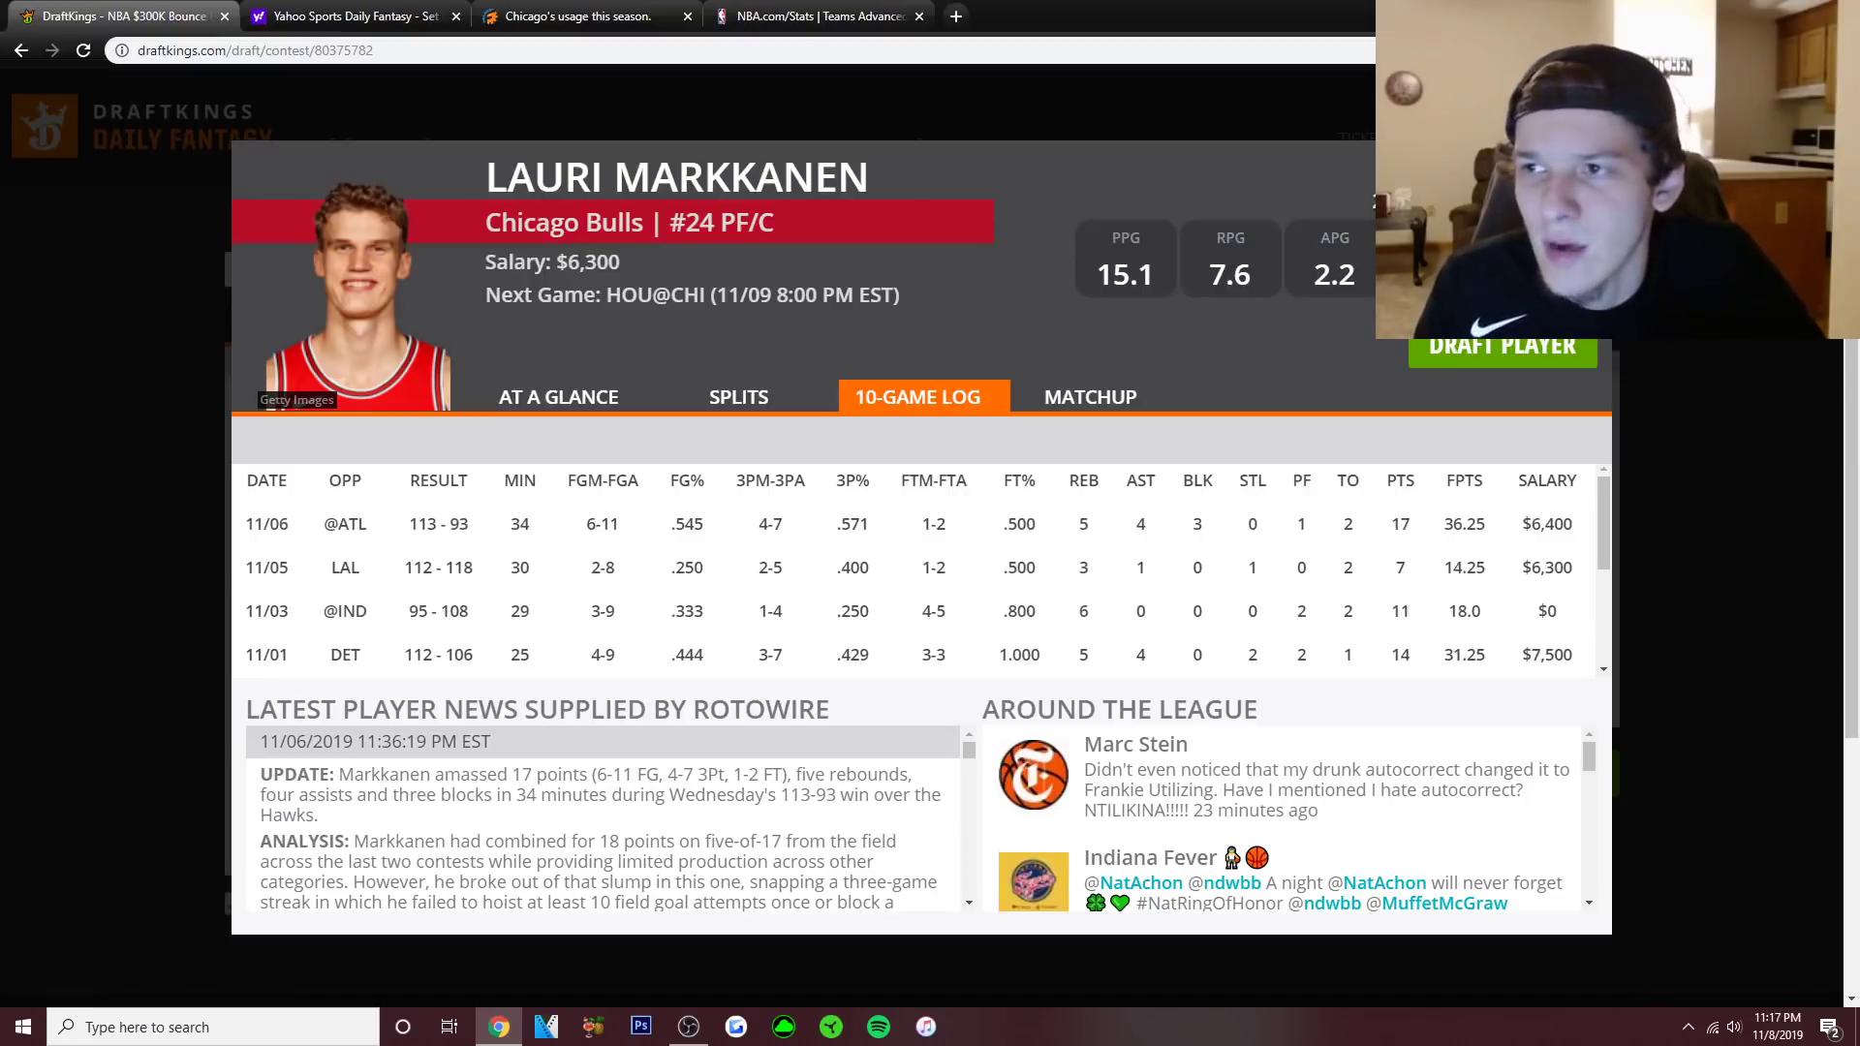
key("Escape")
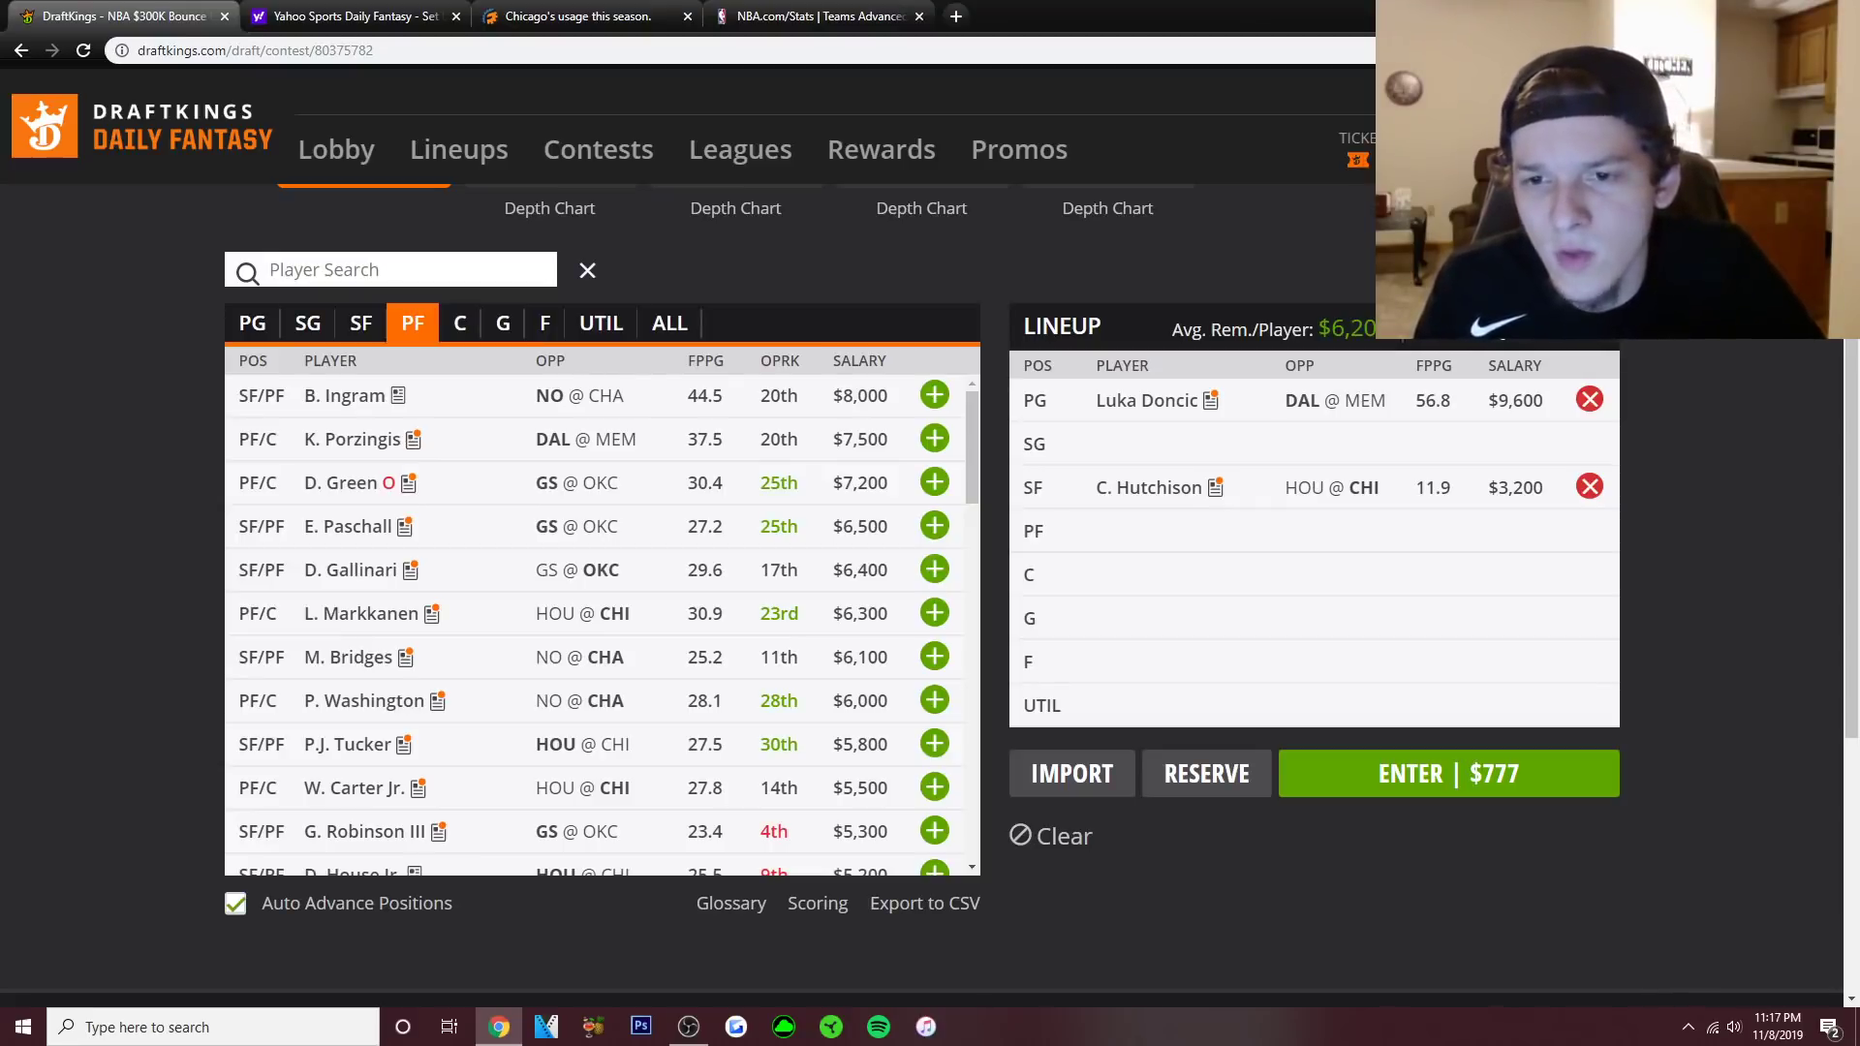
Add L. Markkanen to the DraftKings lineup at power forward, and list the power forwards on Yahoo Daily Fantasy.
left_click(934, 614)
left_click(412, 323)
key("ctrl+Tab")
scroll(639, 446, "down", 1)
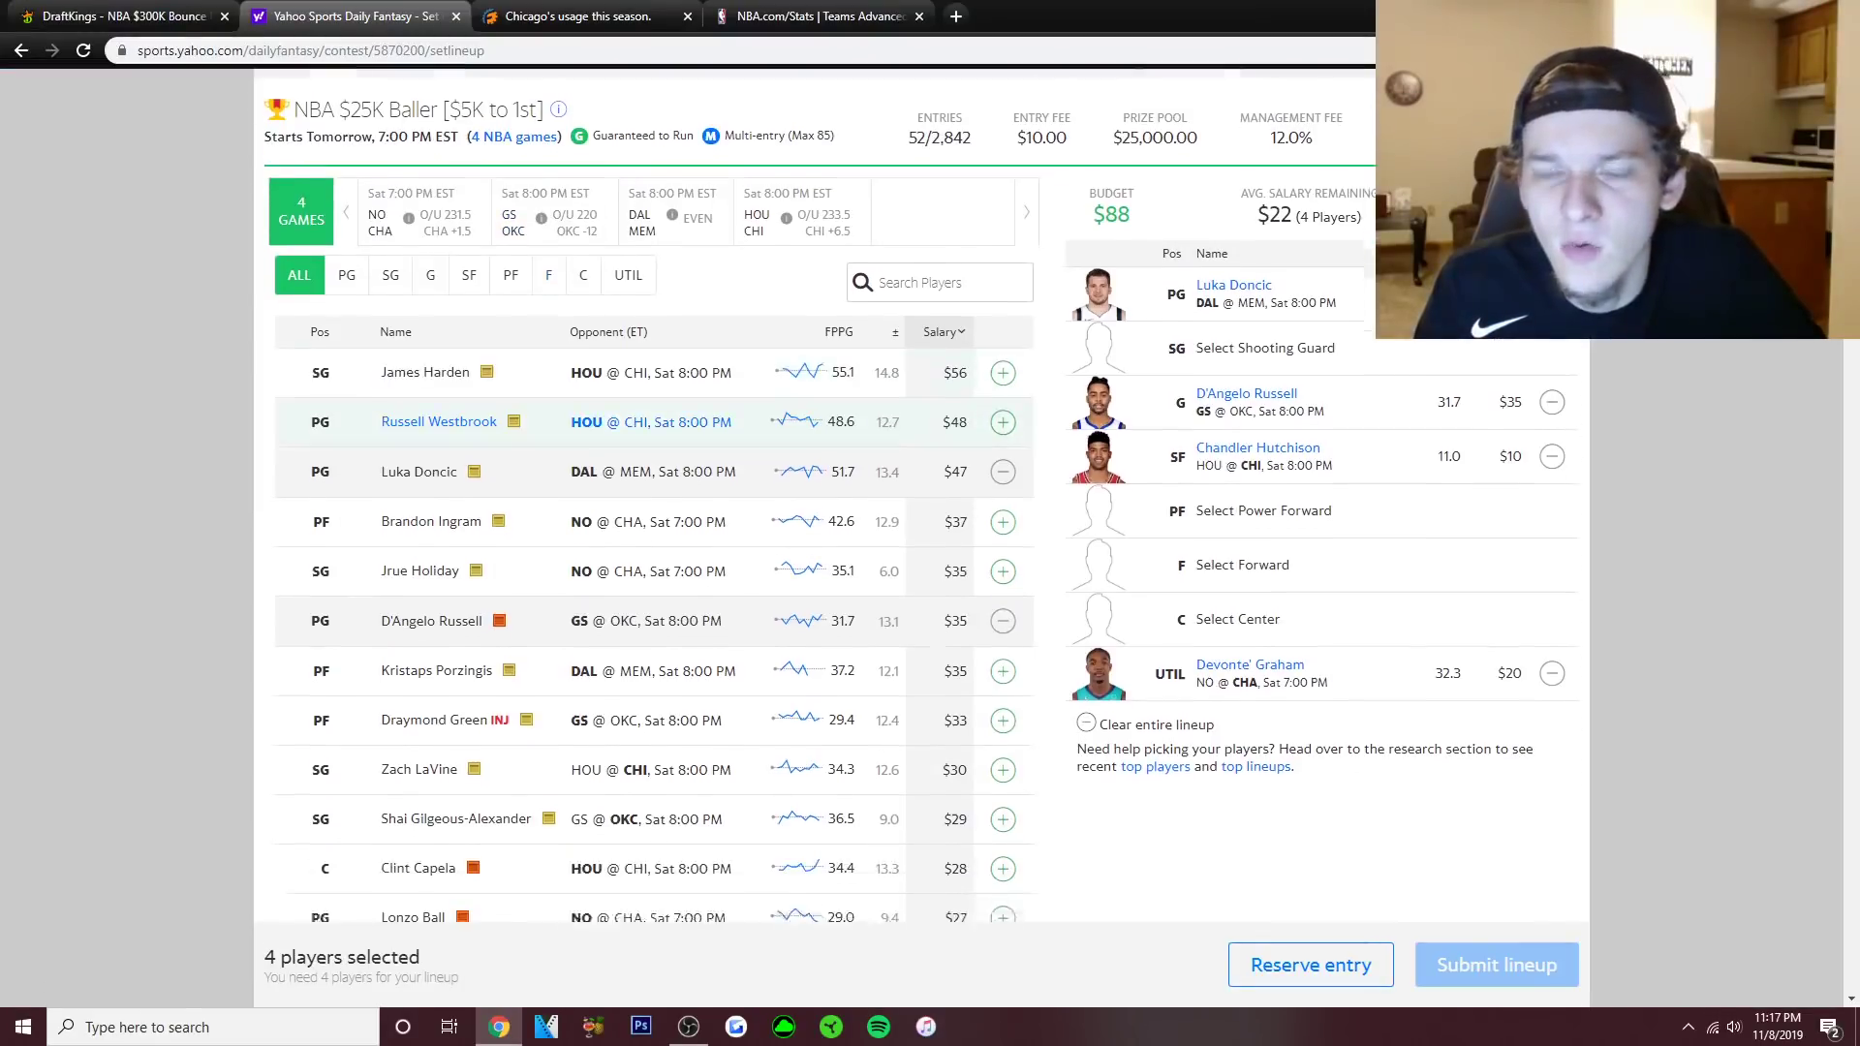
scroll(640, 422, "down", 1)
left_click(510, 262)
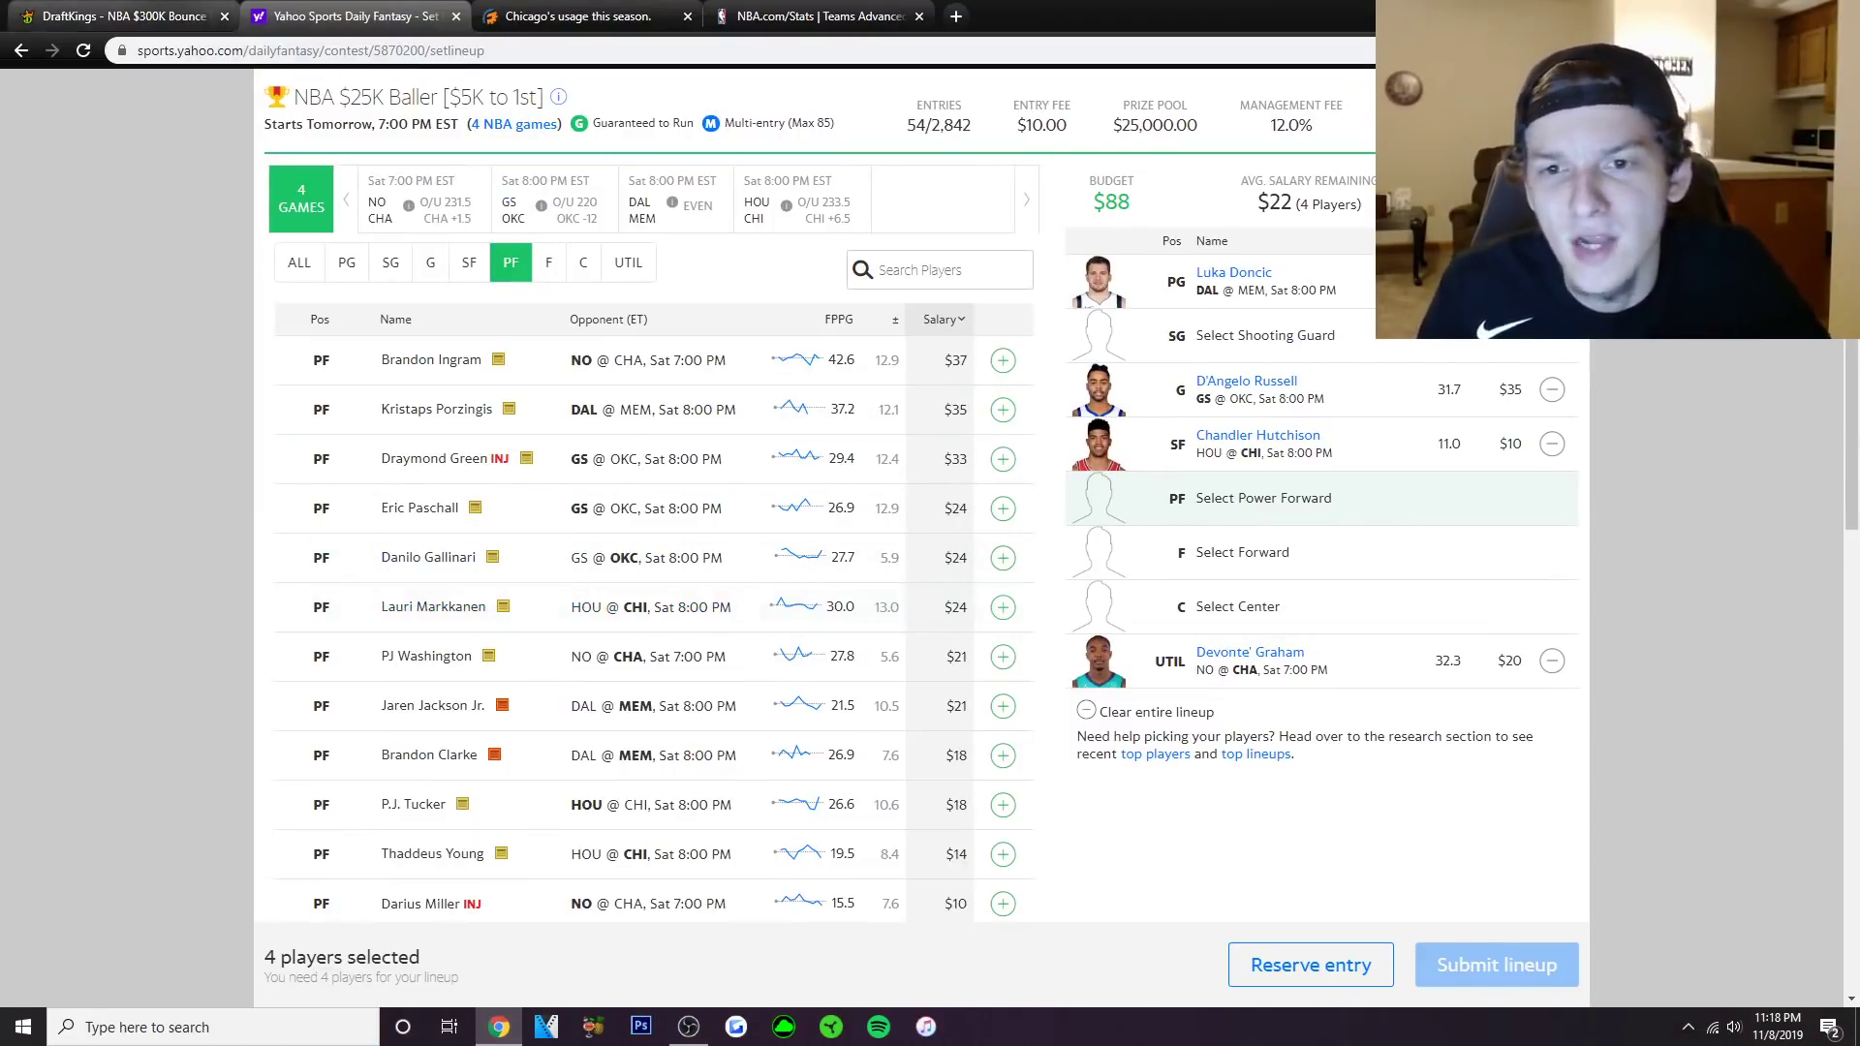
Switch back to DraftKings and look through the remaining power forwards down to the $3,400 salaries.
left_click(117, 15)
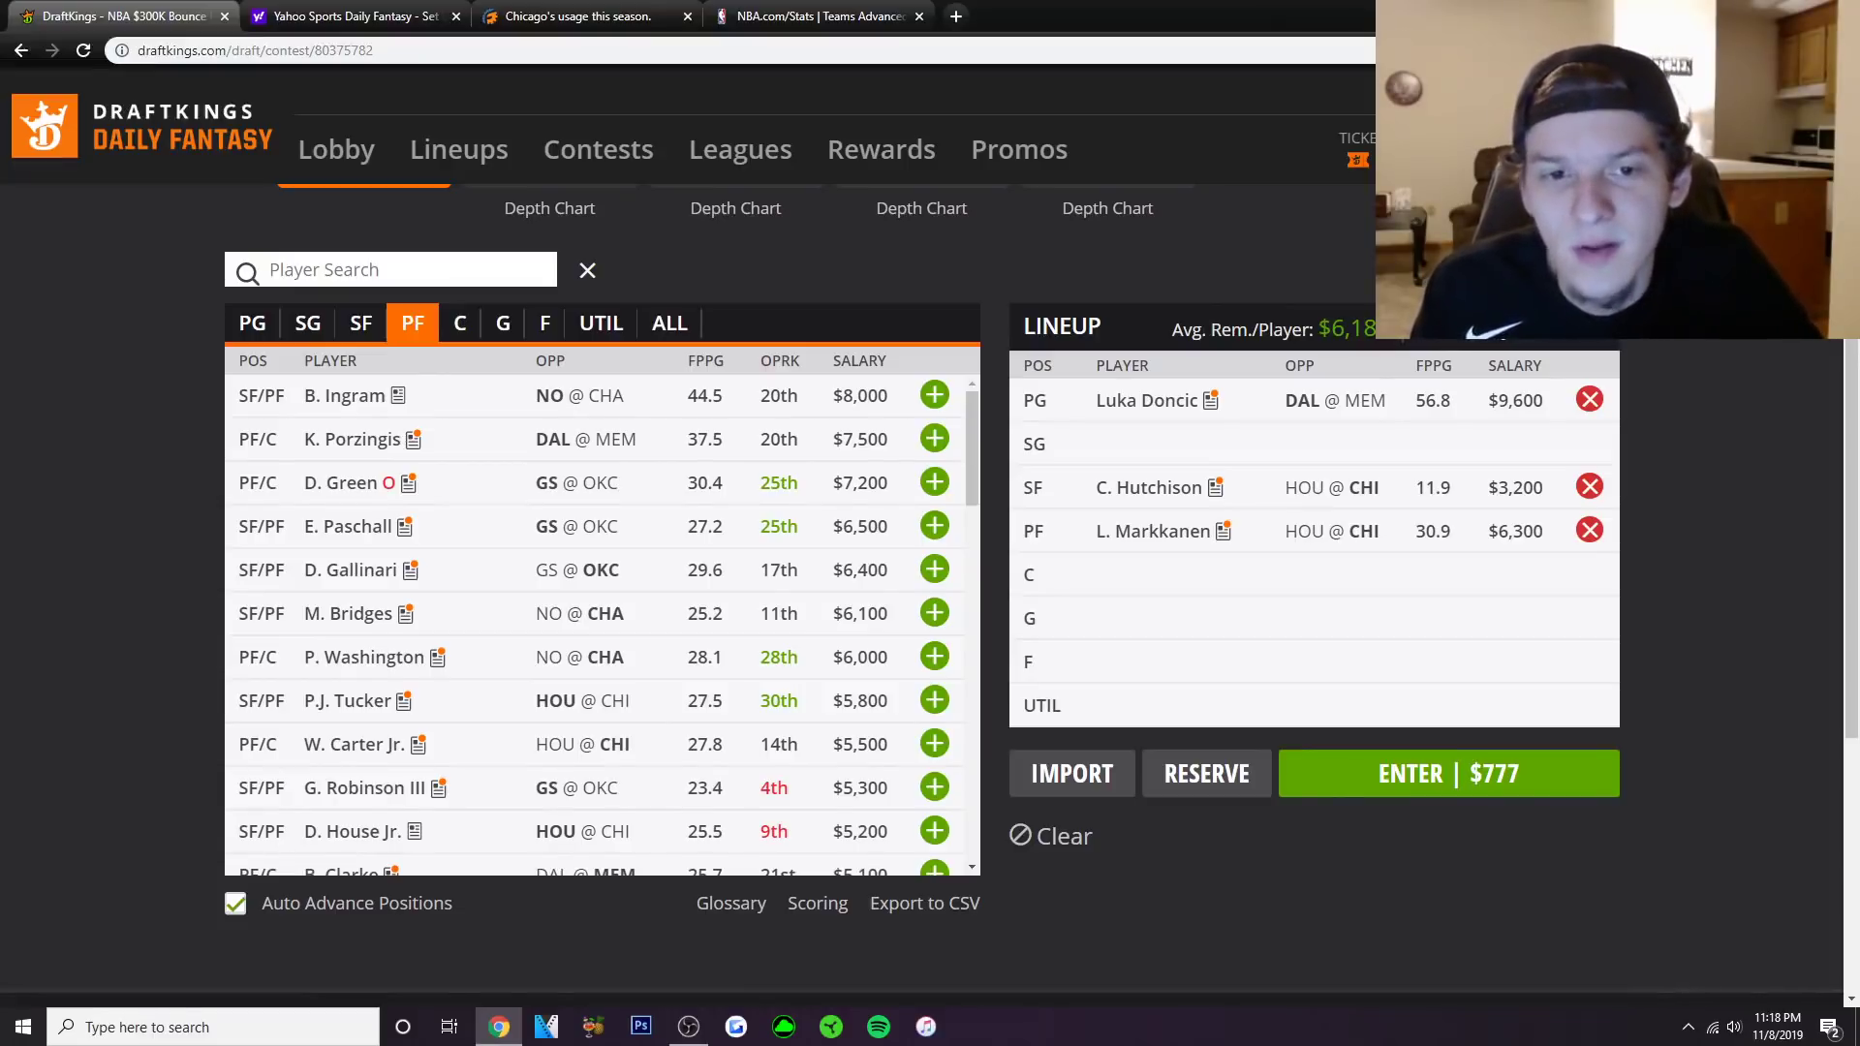
scroll(601, 625, "down", 2)
scroll(601, 625, "down", 2)
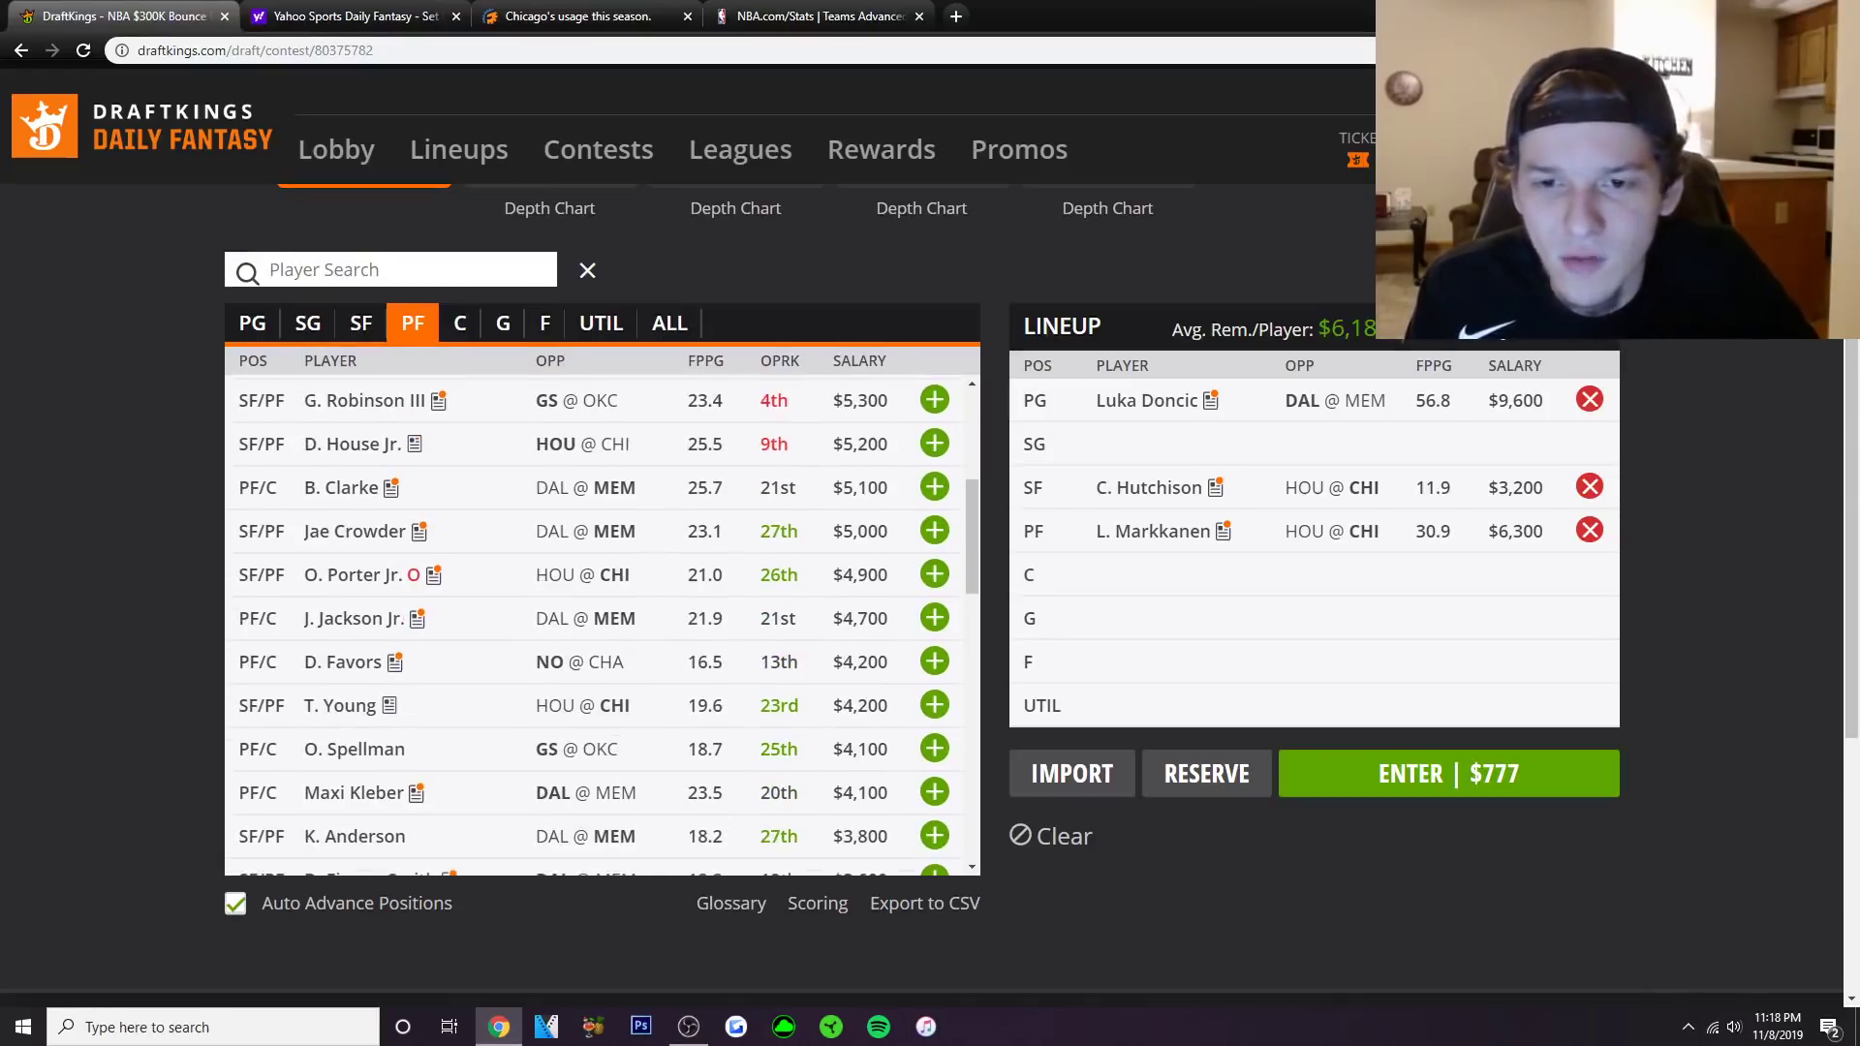
scroll(601, 624, "down", 1)
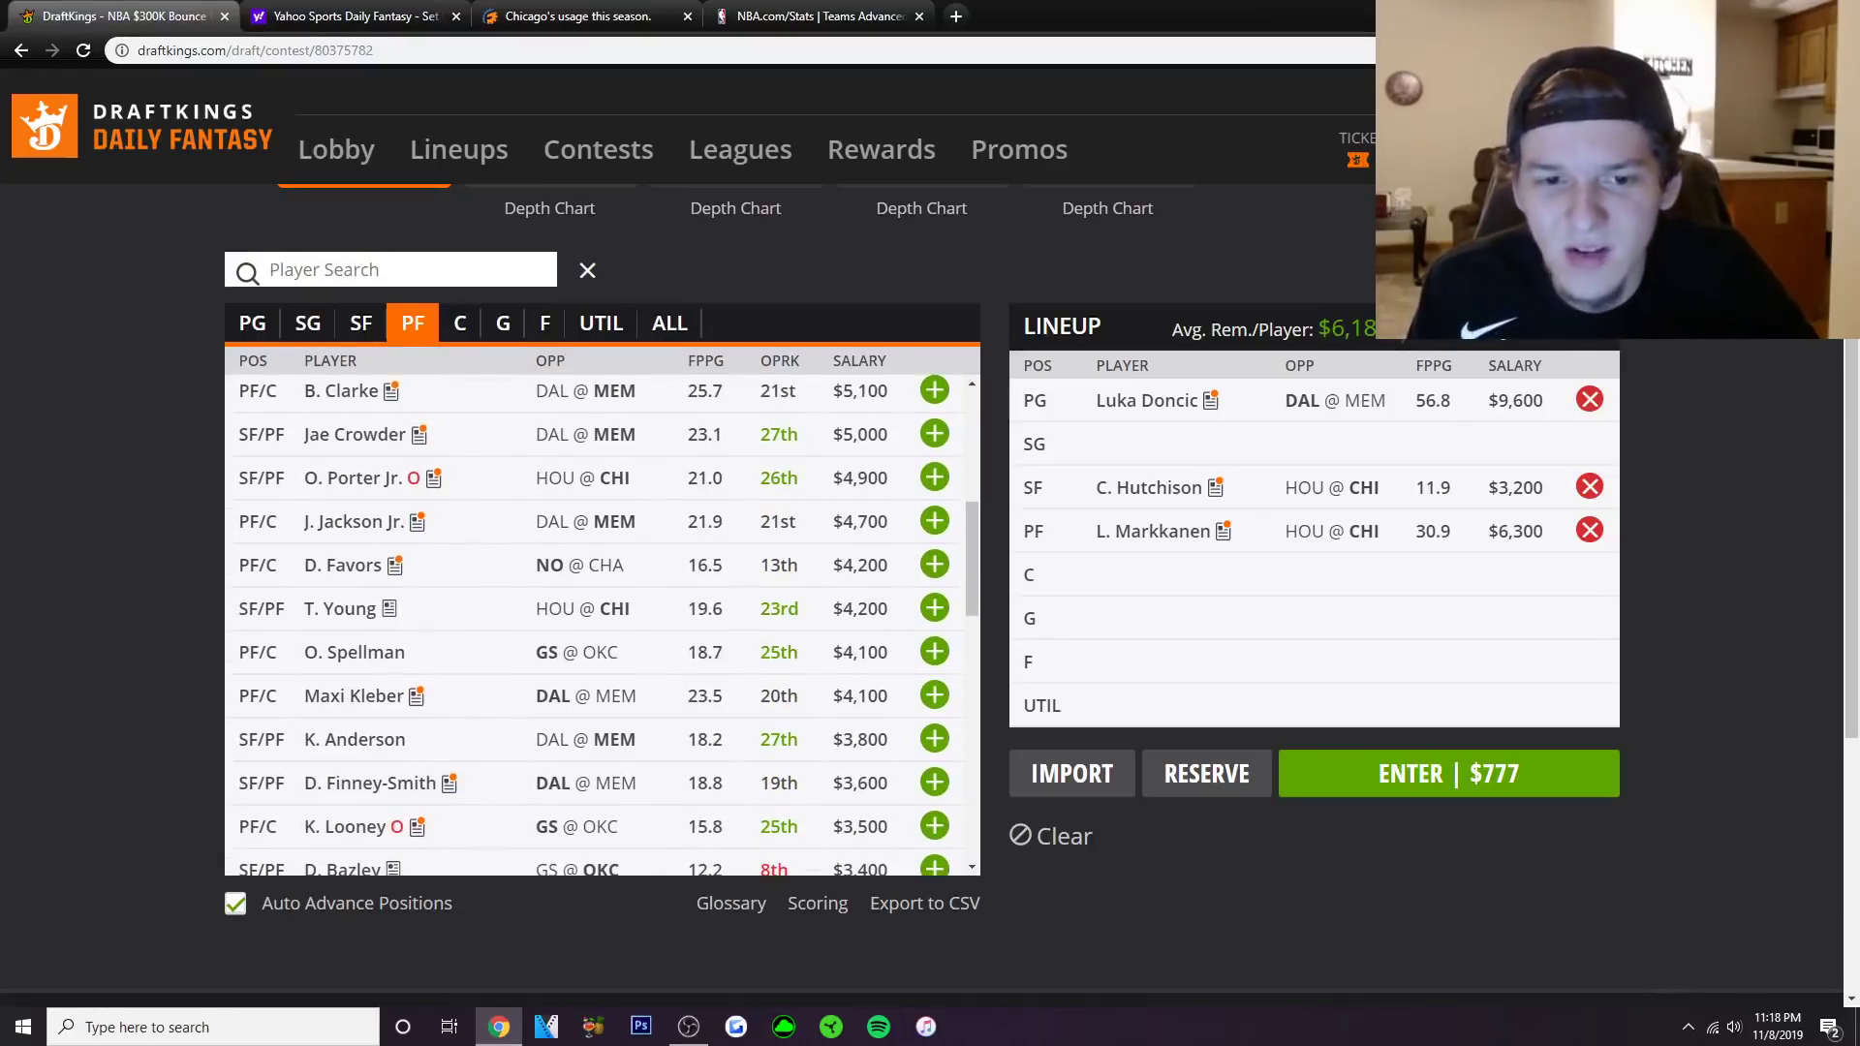
Open J. Jackson Jr.'s player card and examine his 10-game log from the latest game back to 10/23.
left_click(355, 523)
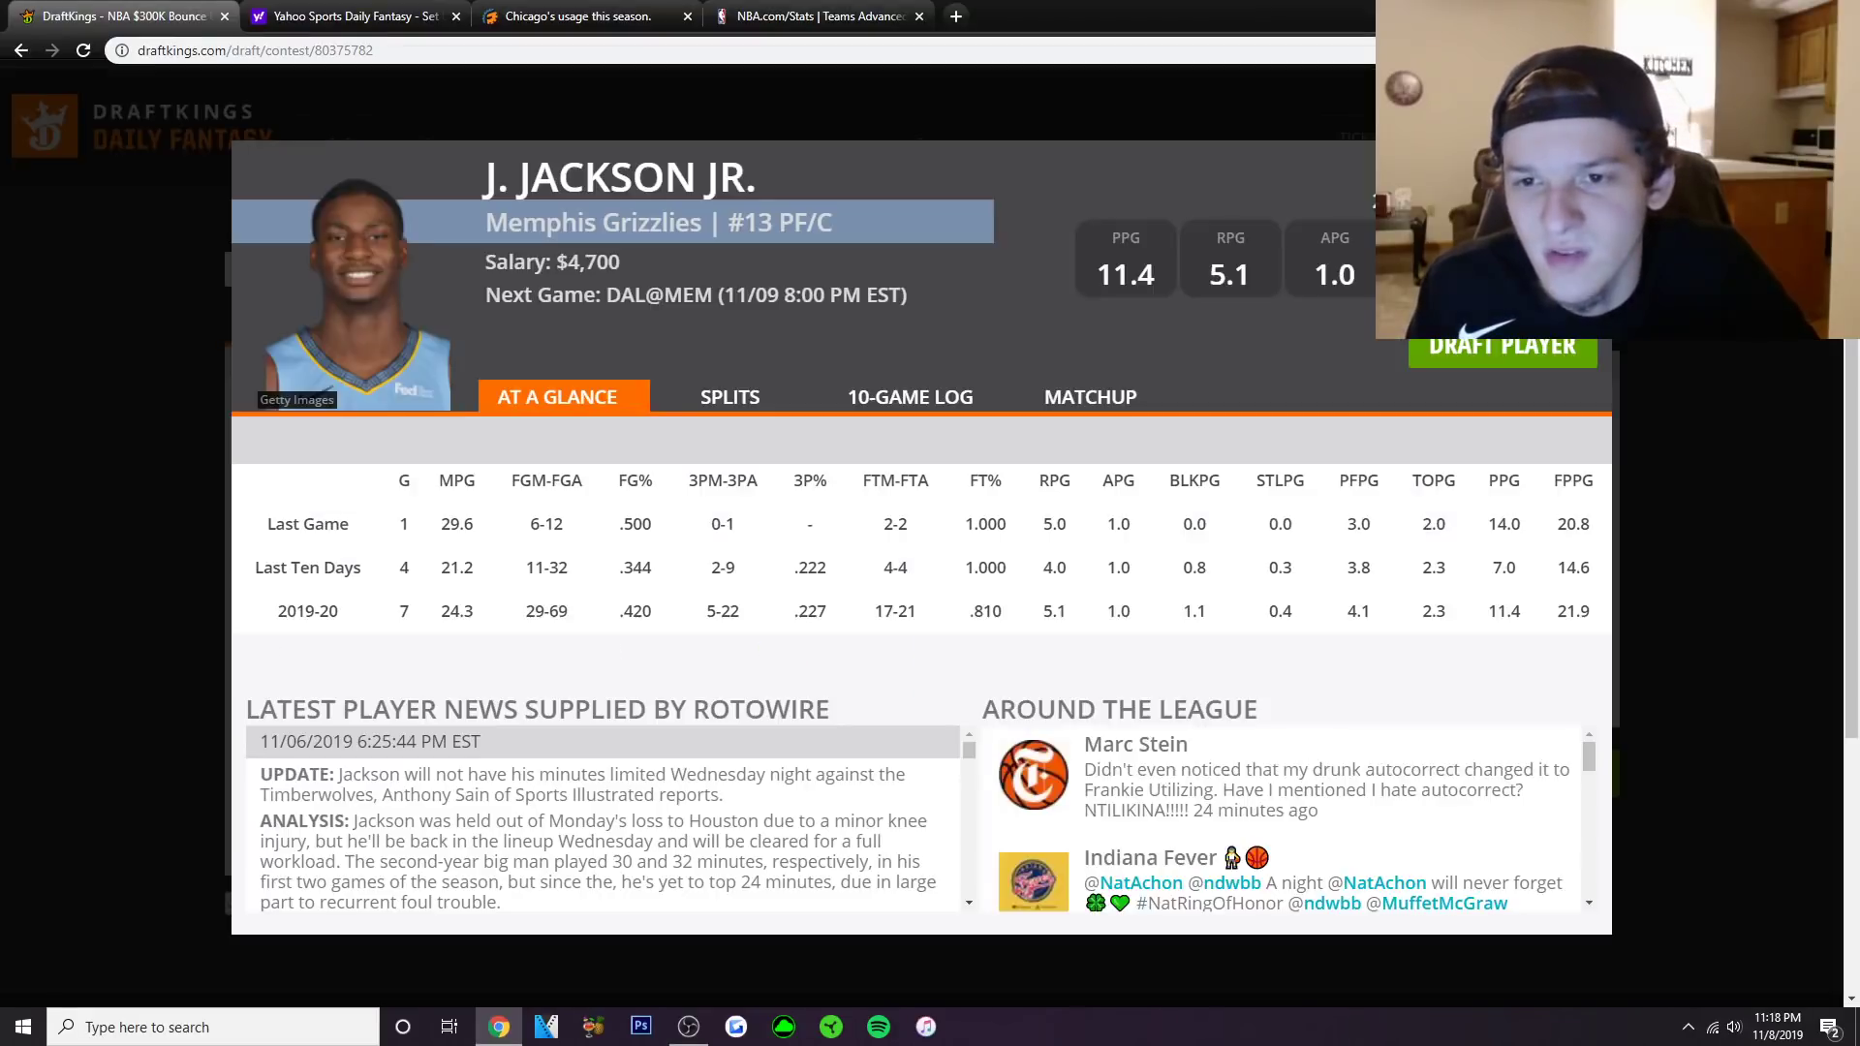
left_click(911, 397)
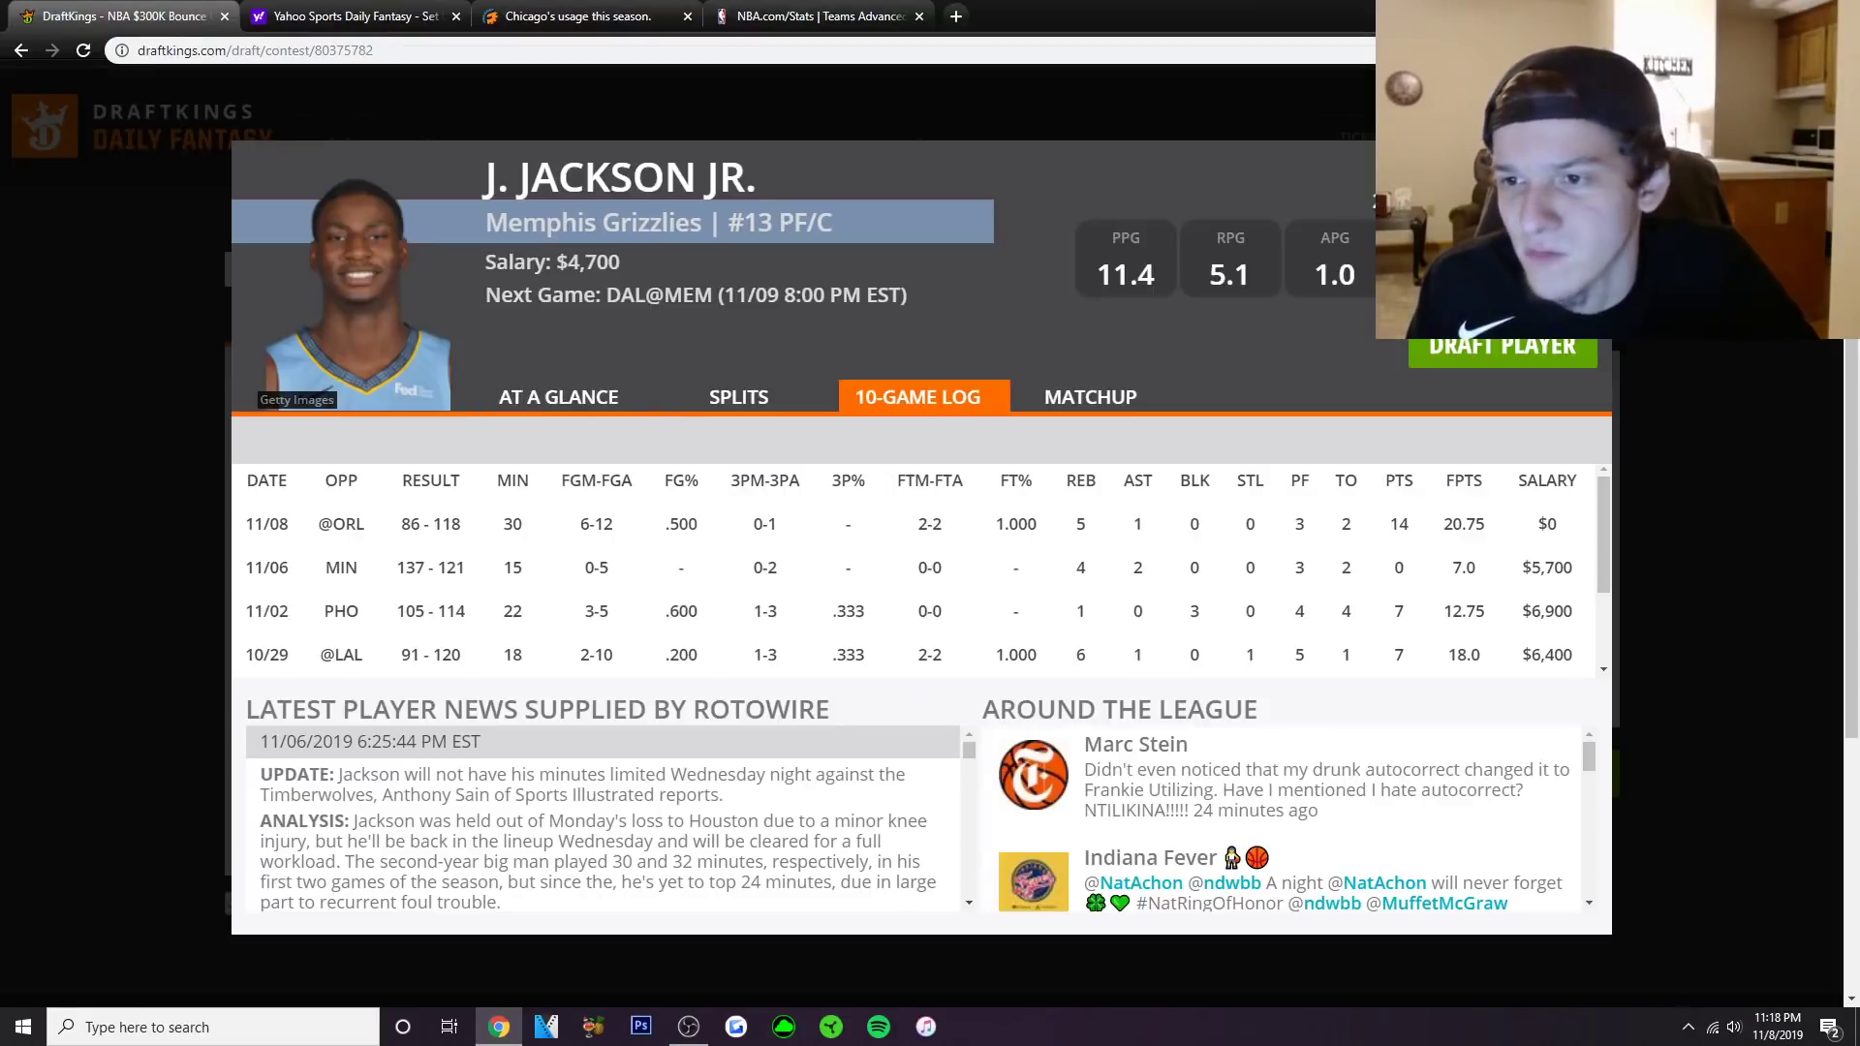
scroll(920, 572, "down", 2)
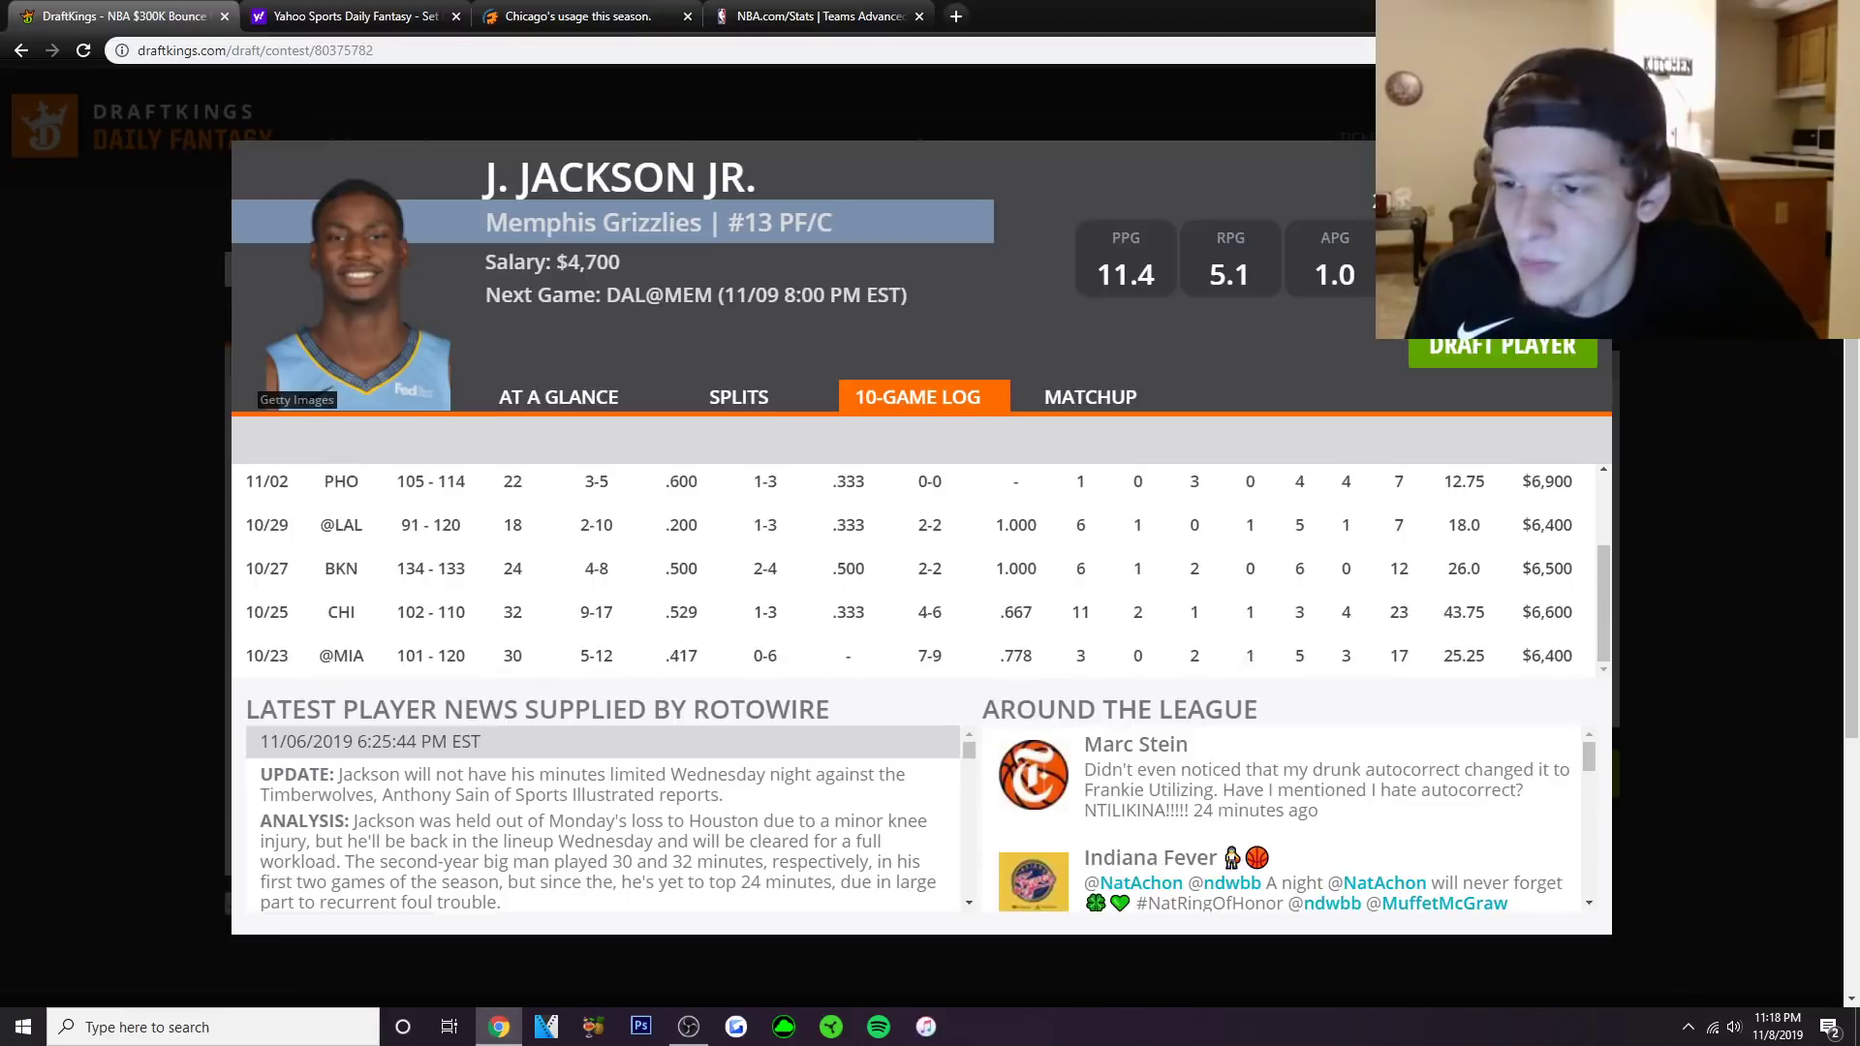
scroll(921, 572, "up", 3)
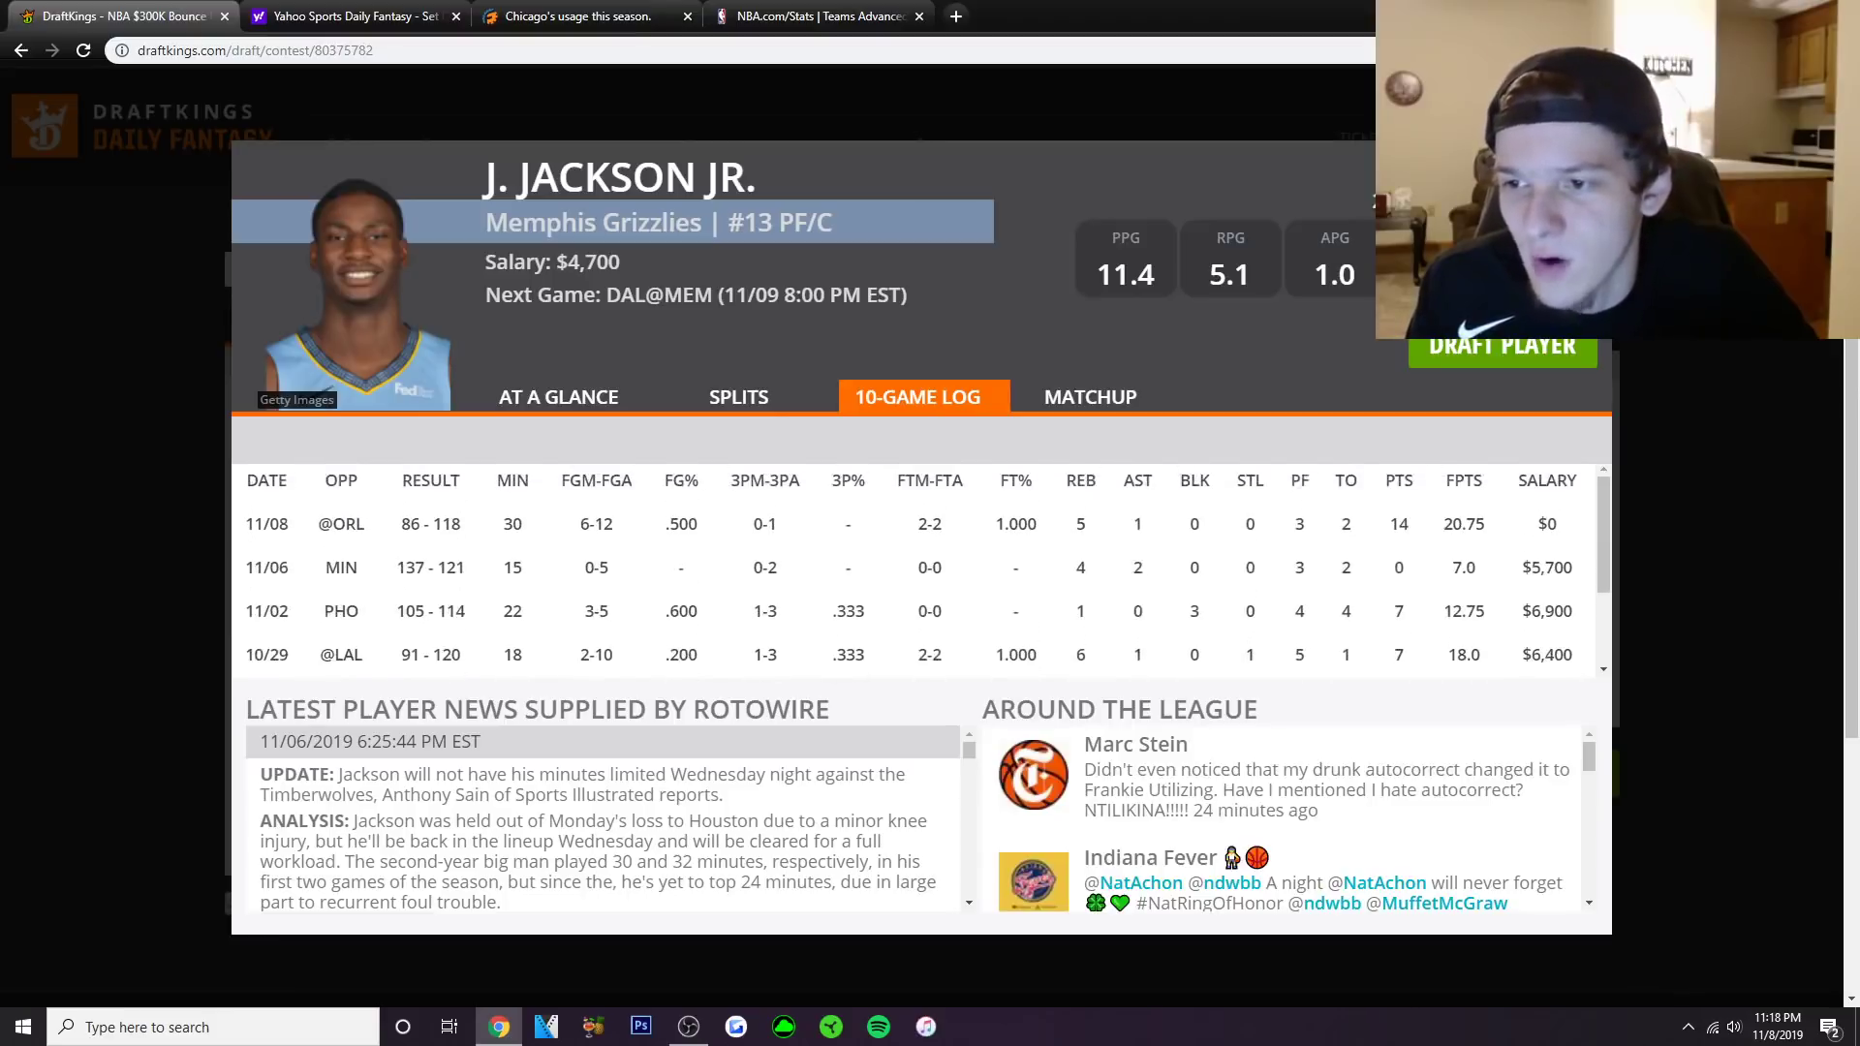
scroll(920, 572, "down", 3)
scroll(921, 572, "up", 2)
scroll(920, 571, "down", 2)
scroll(920, 571, "up", 3)
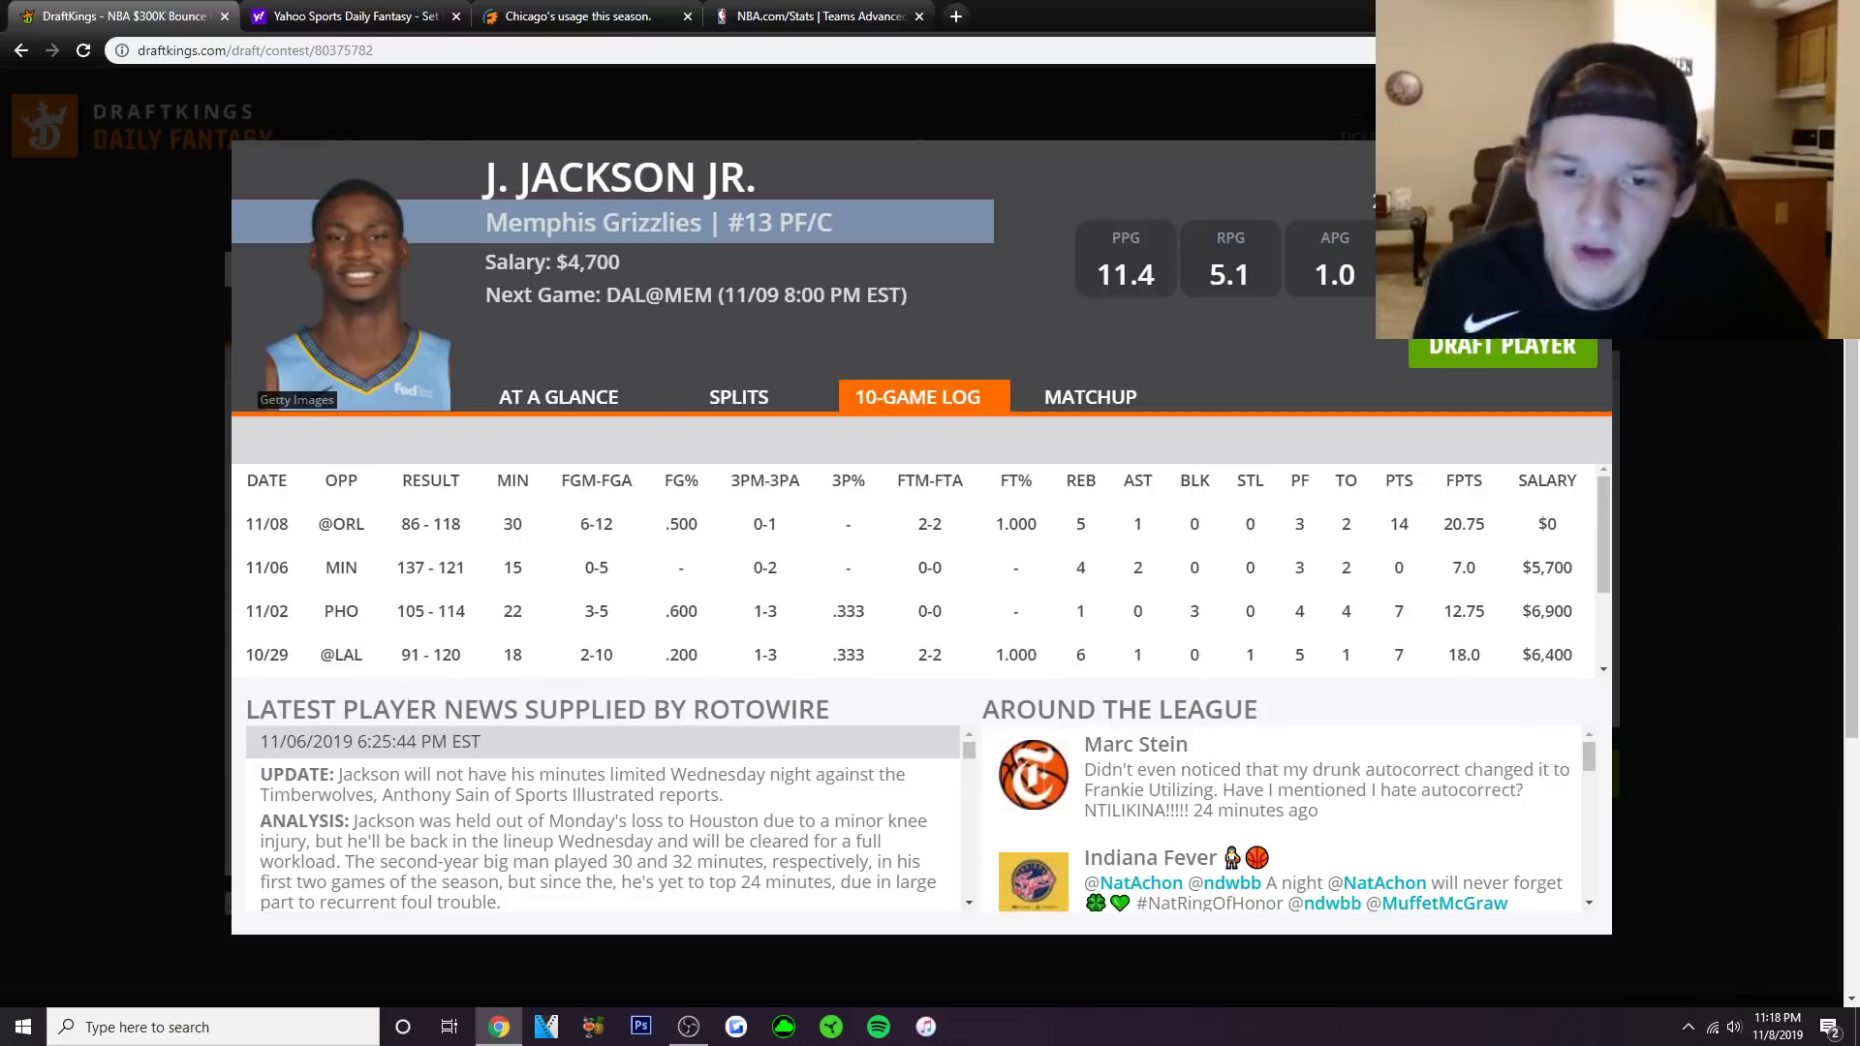
scroll(920, 571, "down", 3)
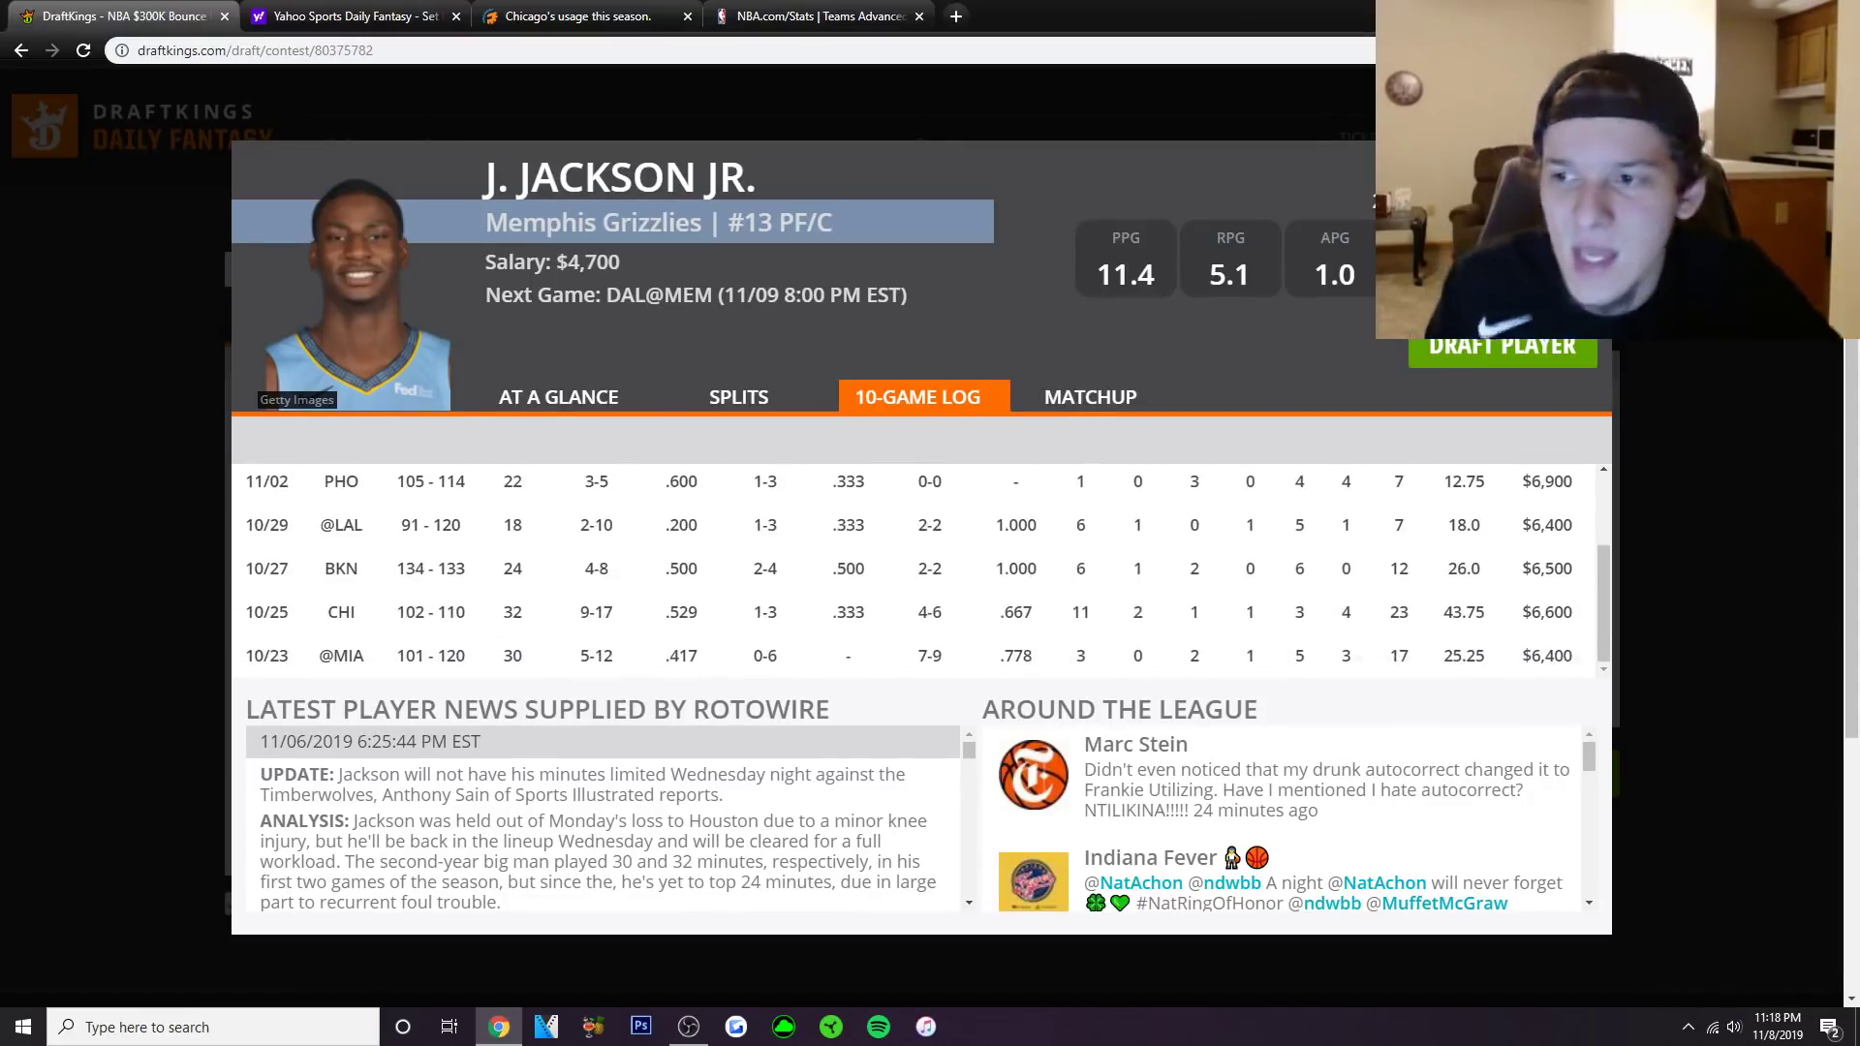
Finish reviewing J. Jackson Jr.'s game log, close his player card, and look through the cheaper power forwards.
scroll(921, 572, "up", 1)
scroll(921, 571, "up", 2)
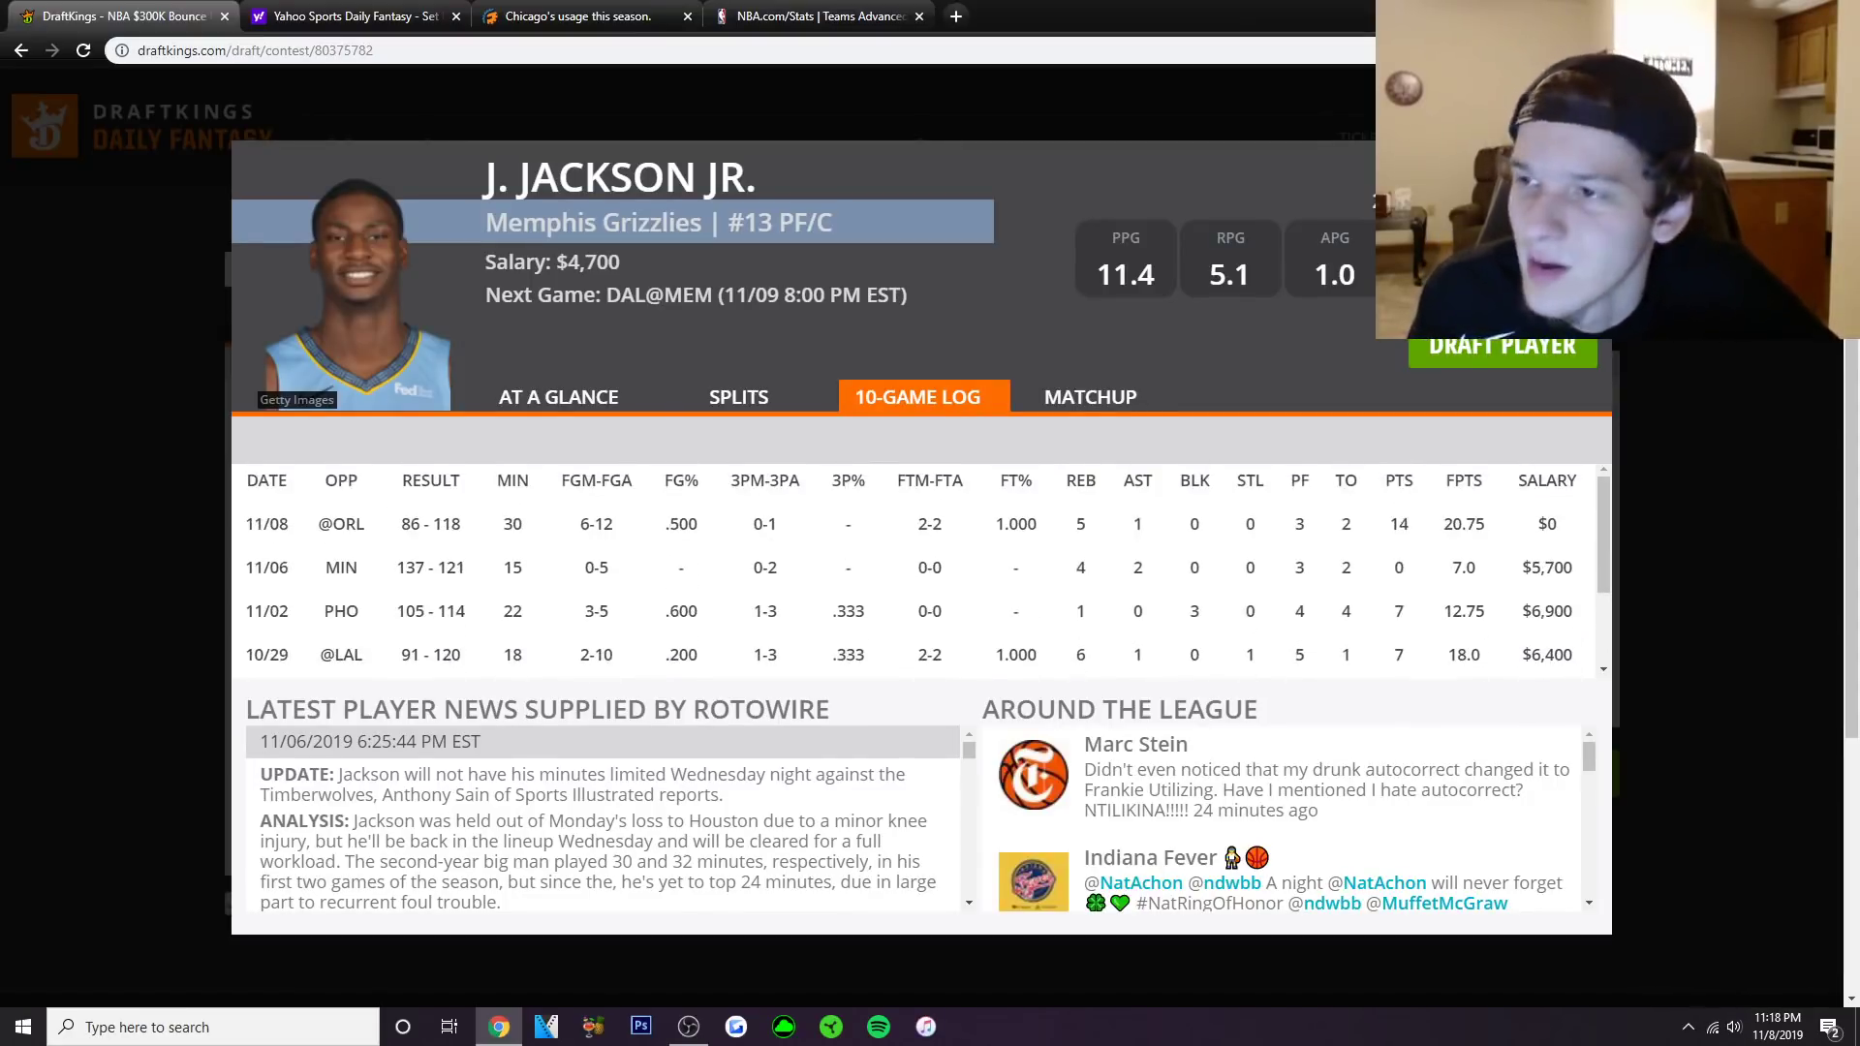
key("Escape")
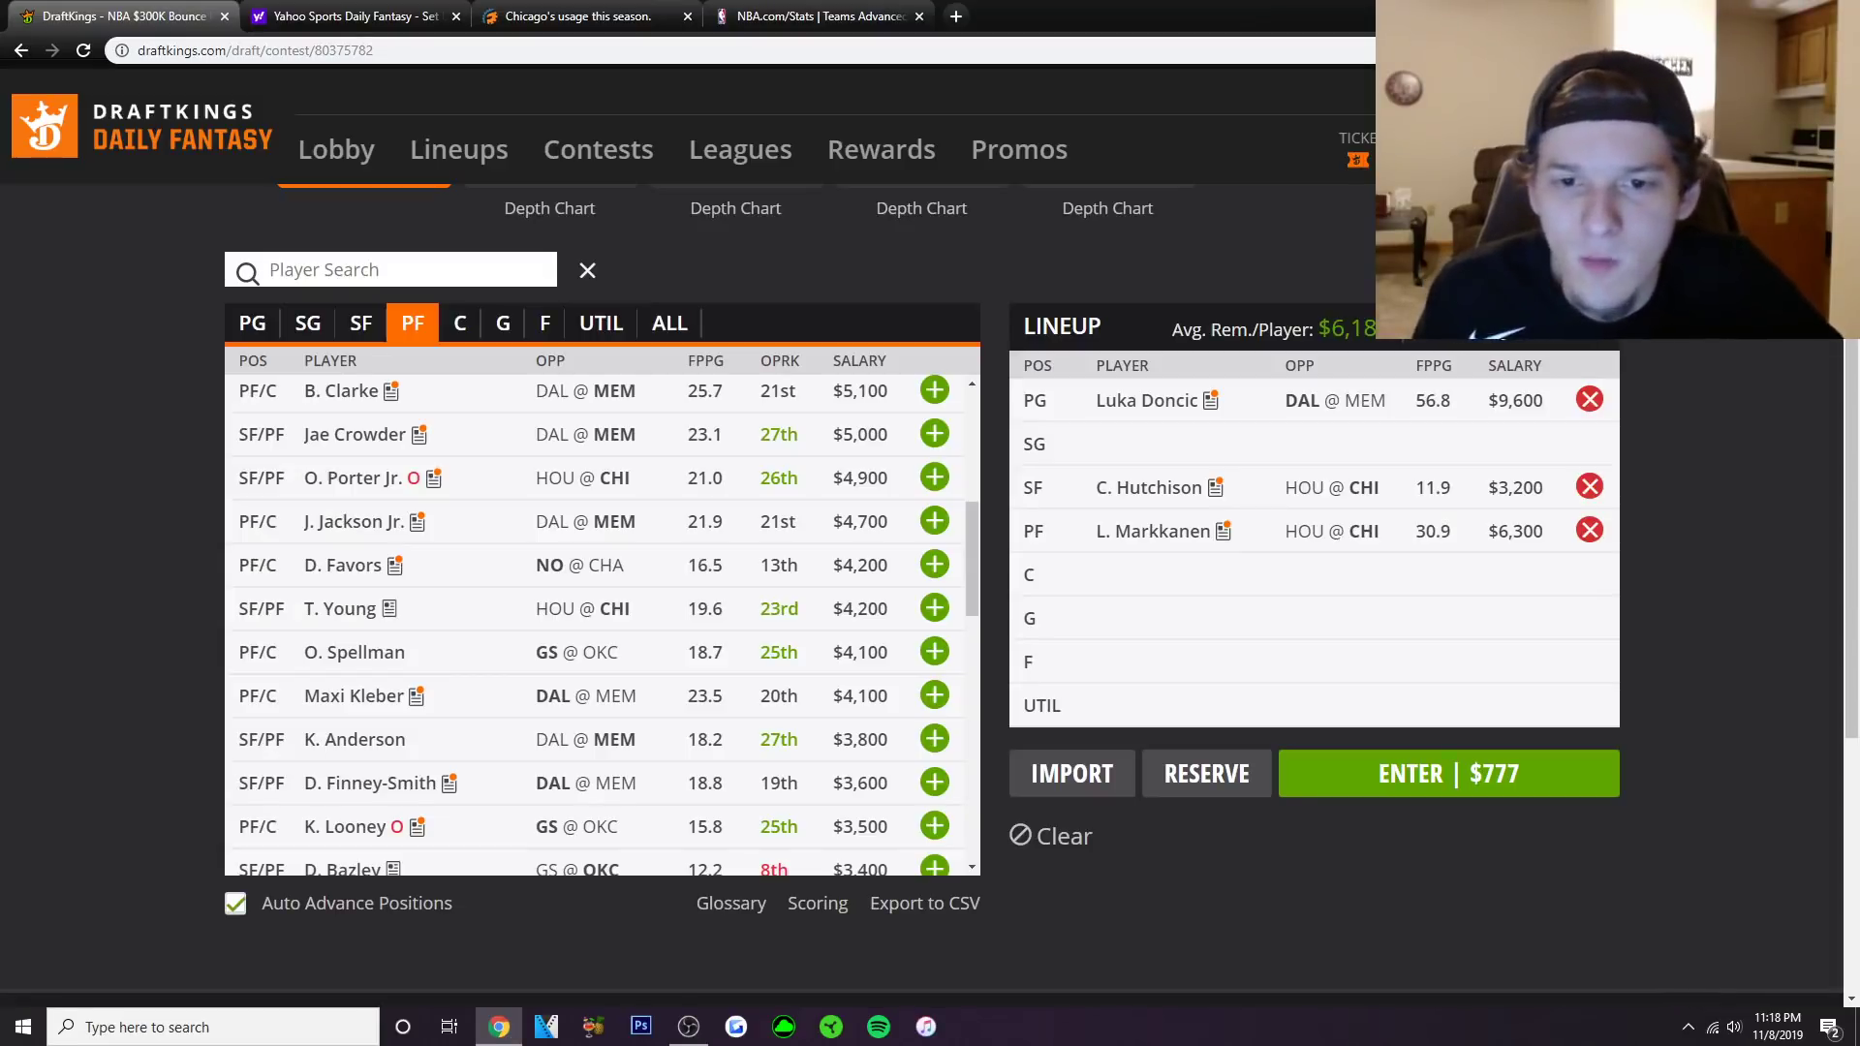
scroll(601, 625, "down", 4)
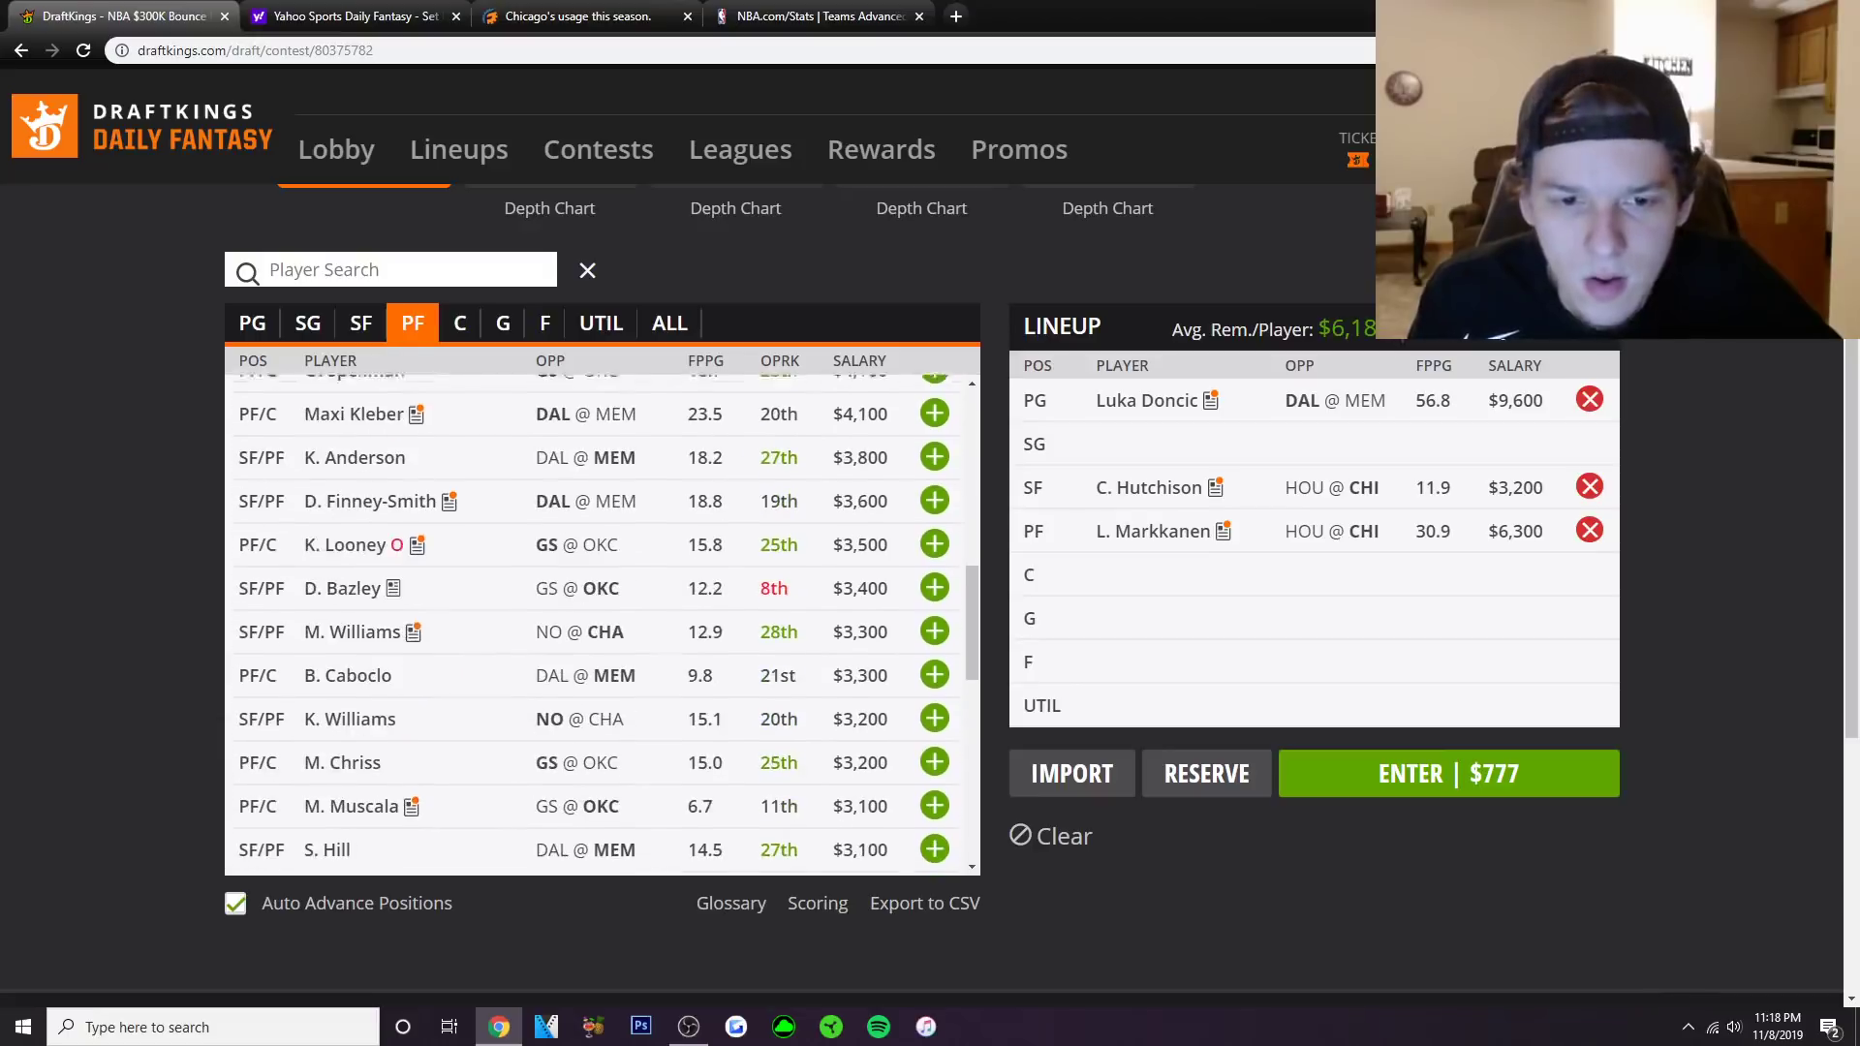
scroll(601, 625, "up", 10)
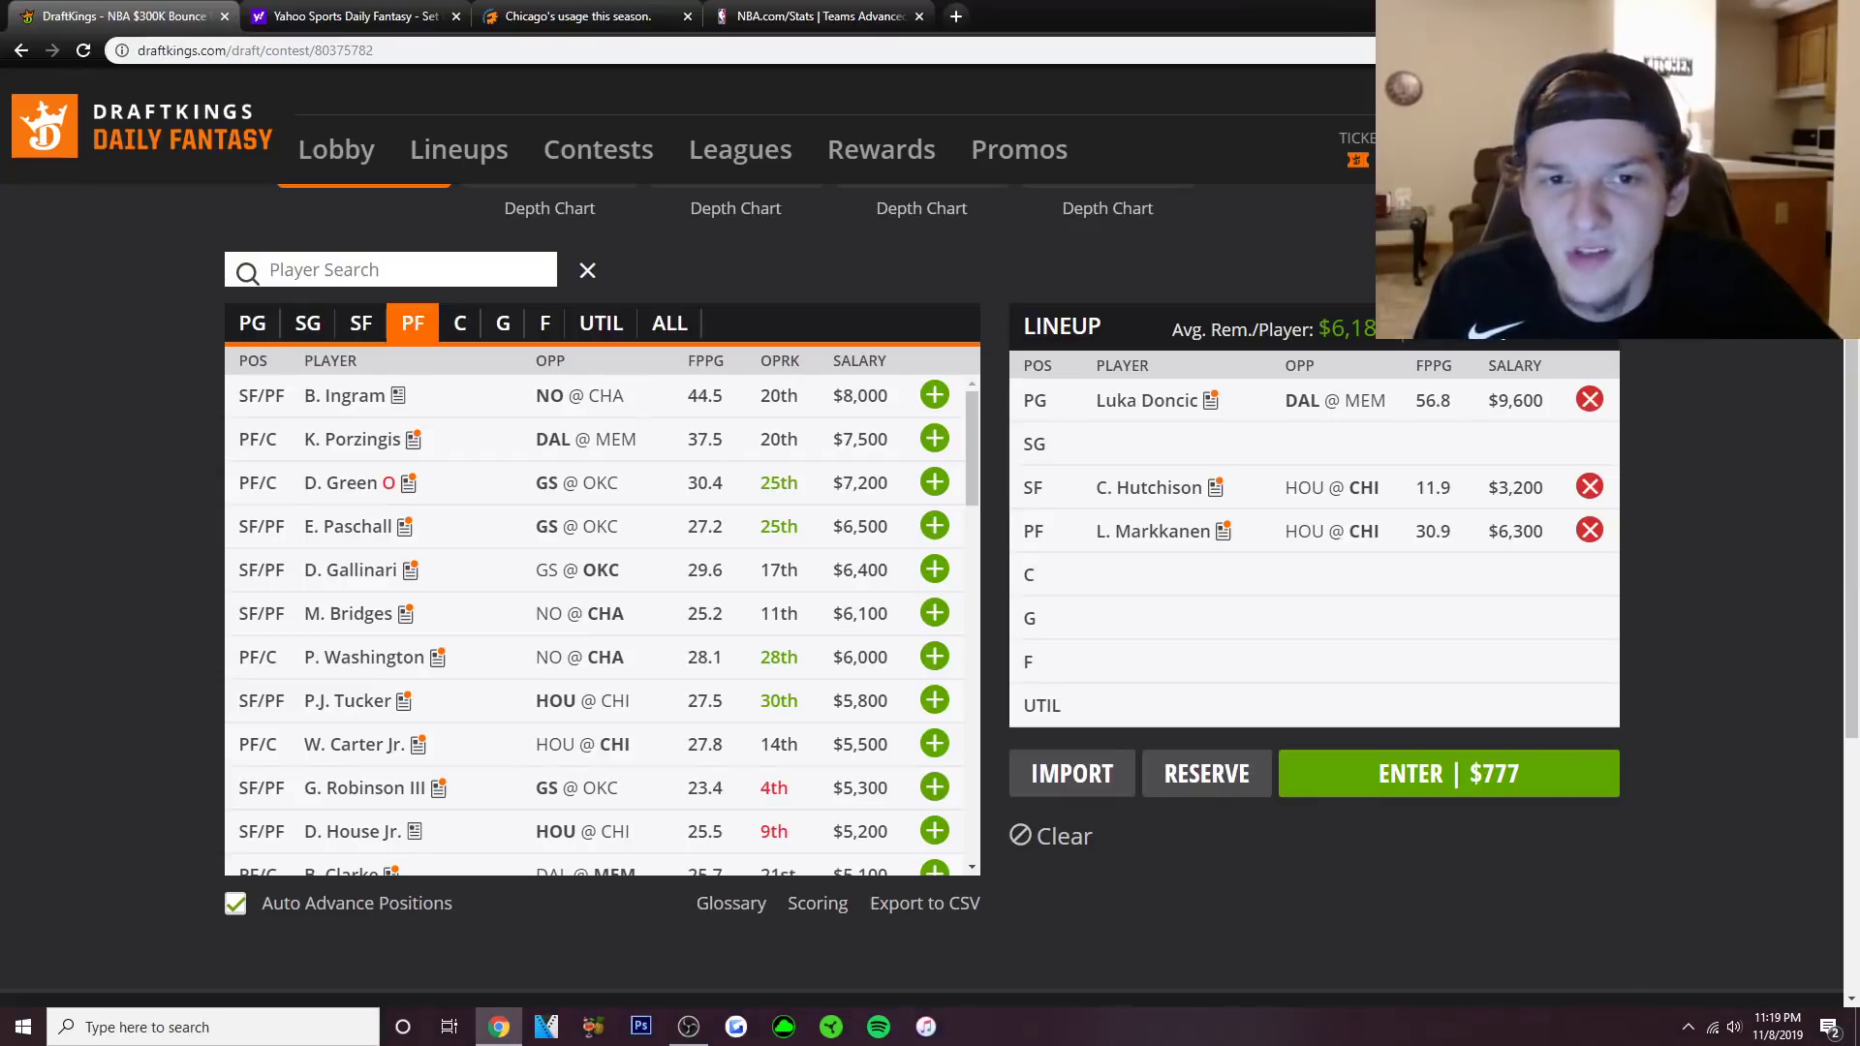
Look over the available point guards, shooting guards and small forwards in the DraftKings player pool.
left_click(252, 324)
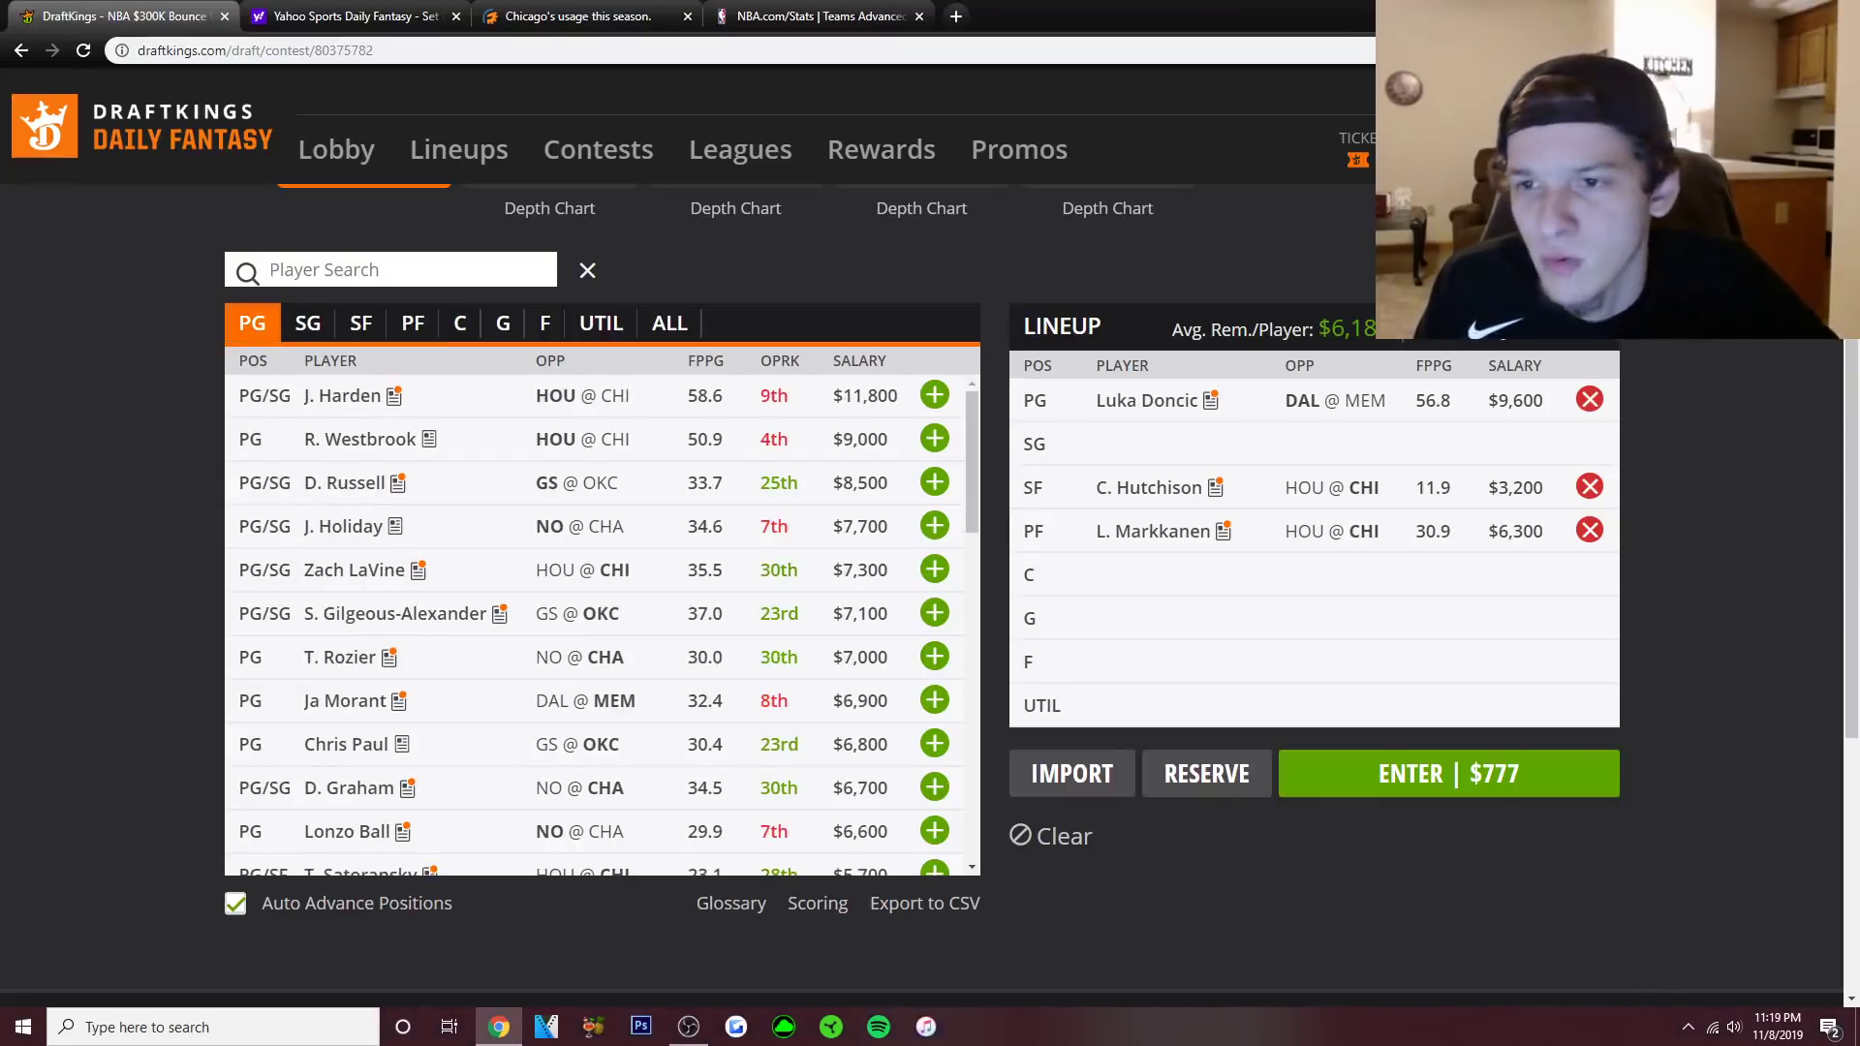
left_click(308, 324)
left_click(252, 323)
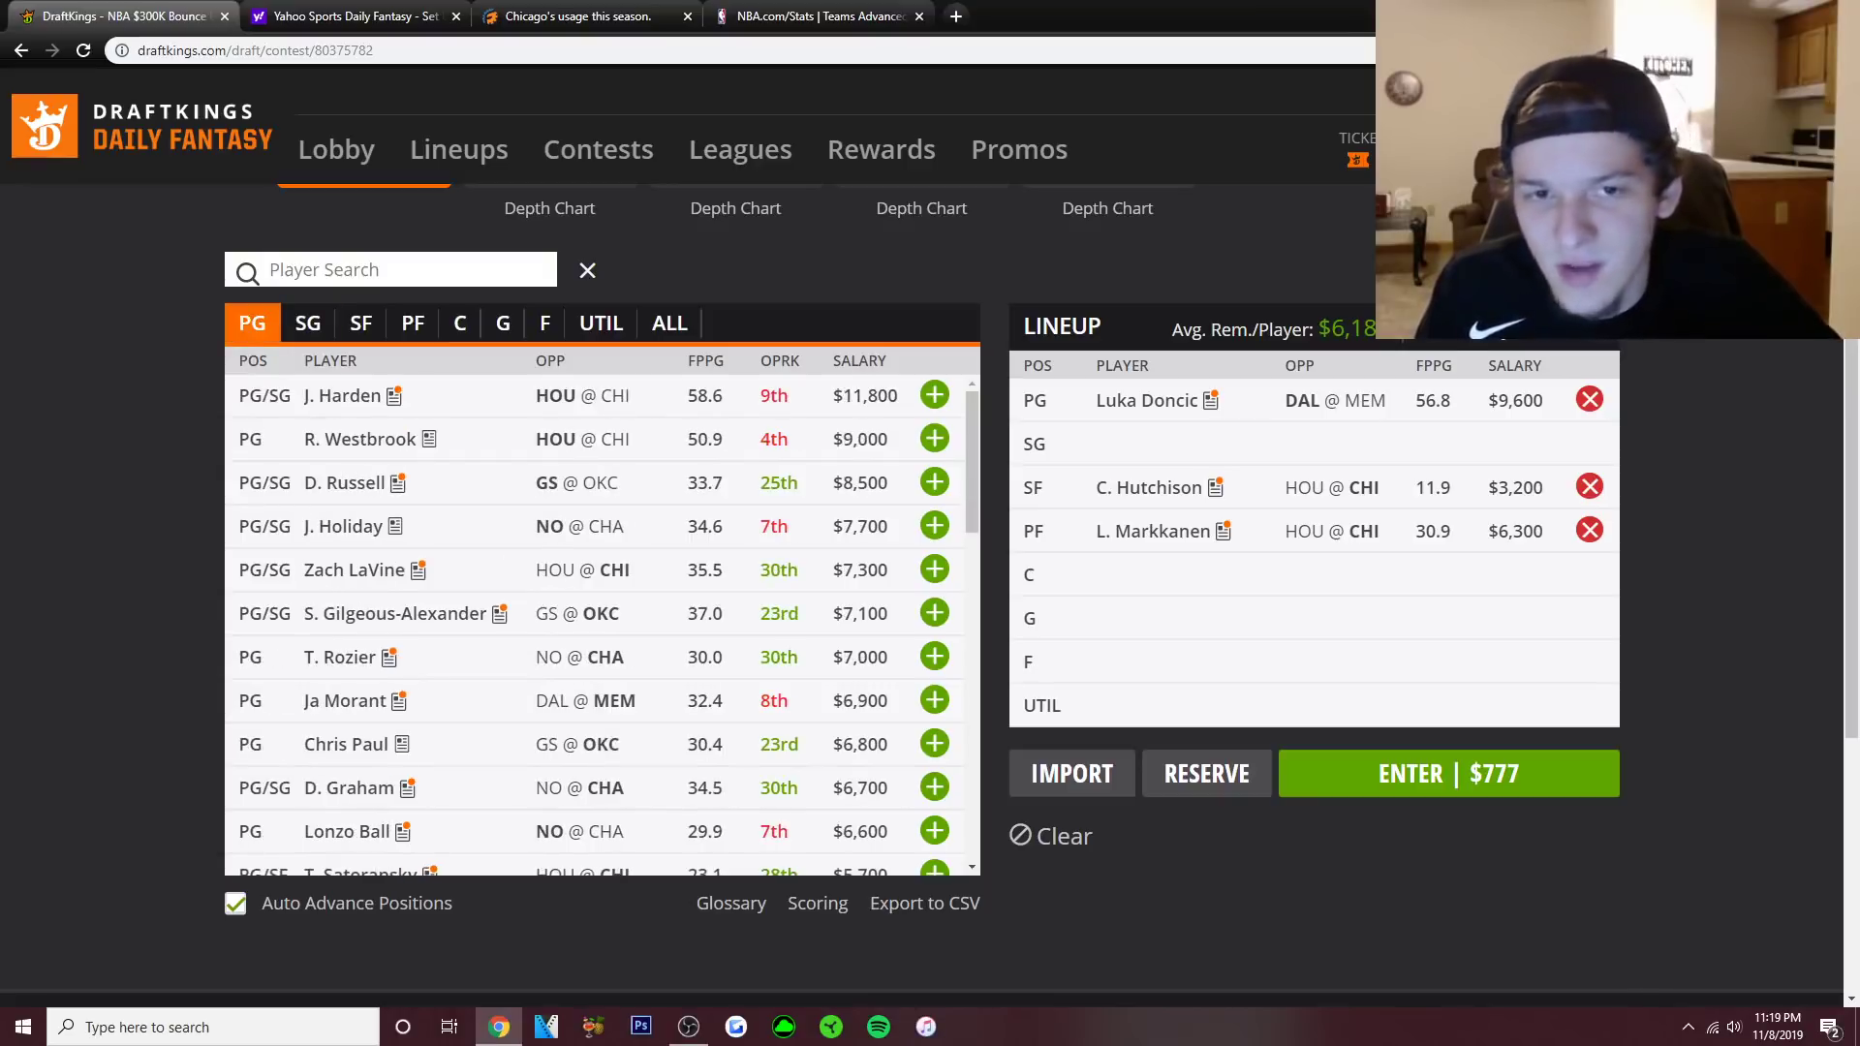
left_click(360, 322)
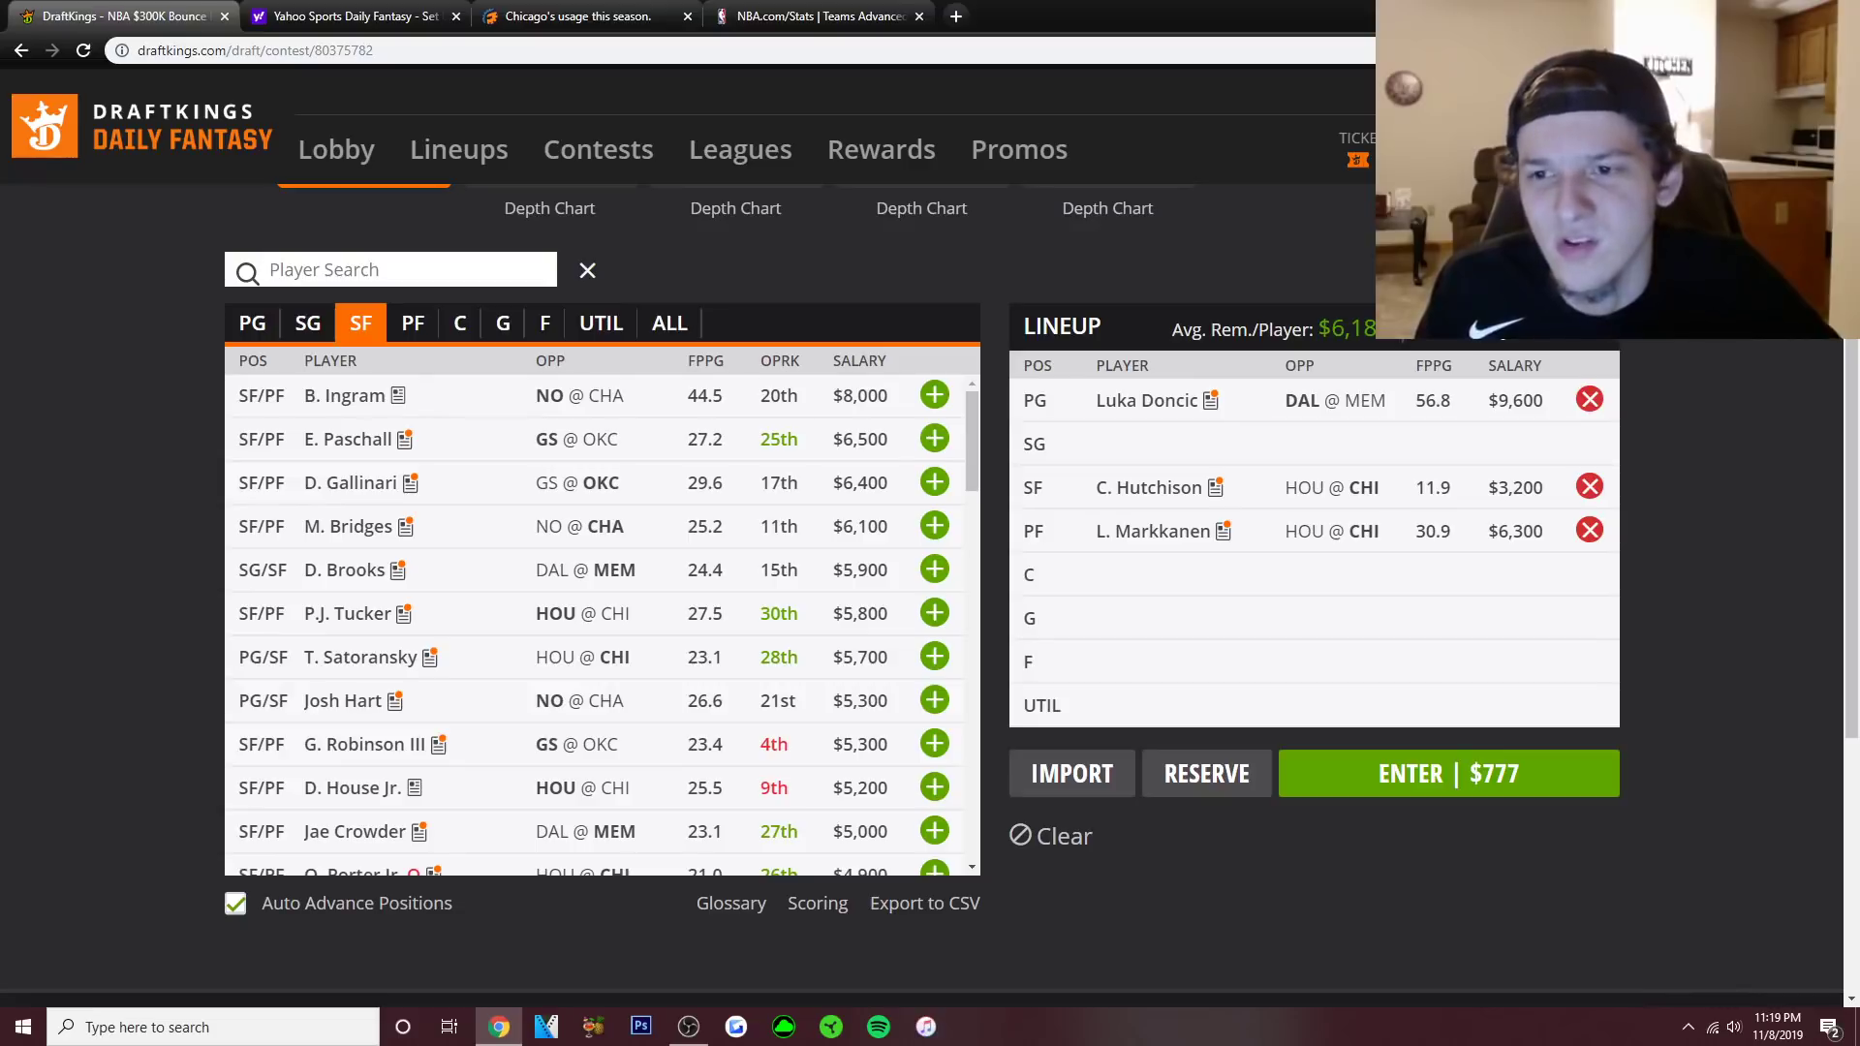
List the centers and review Clint Capela's season averages and 10-game log.
left_click(460, 322)
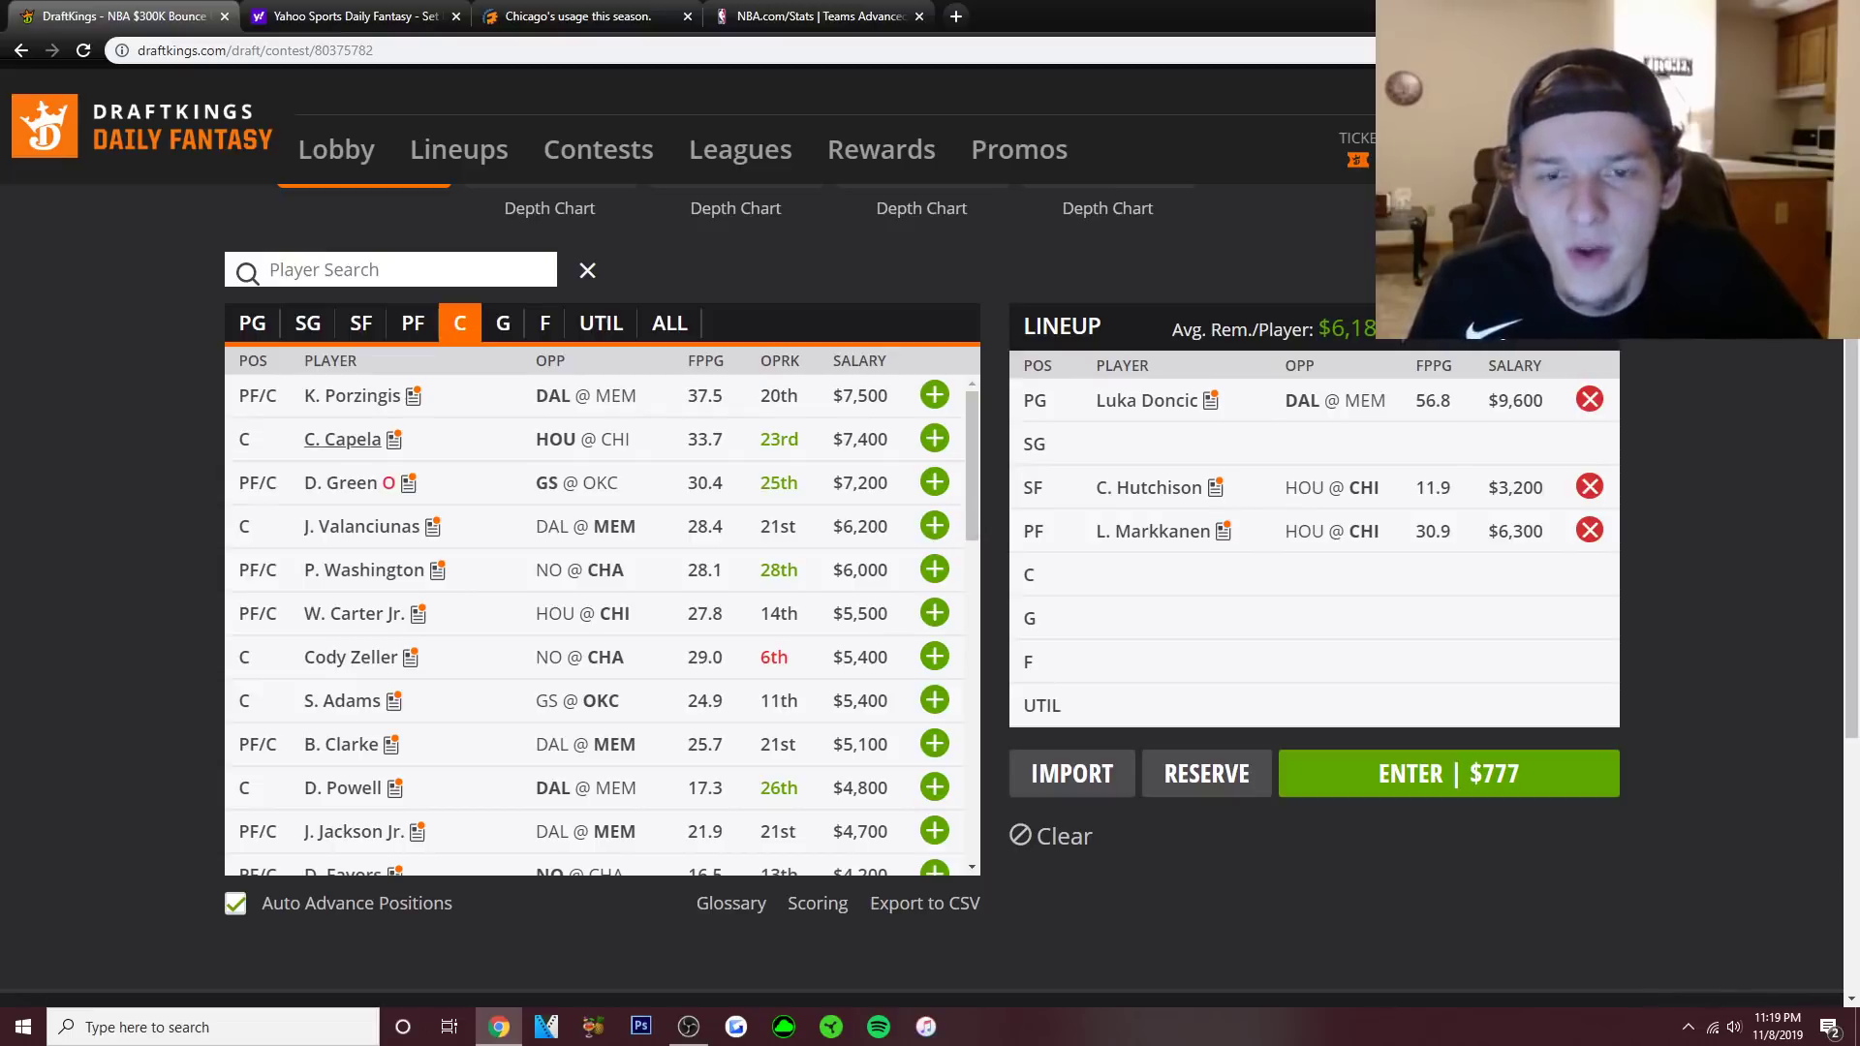
left_click(342, 439)
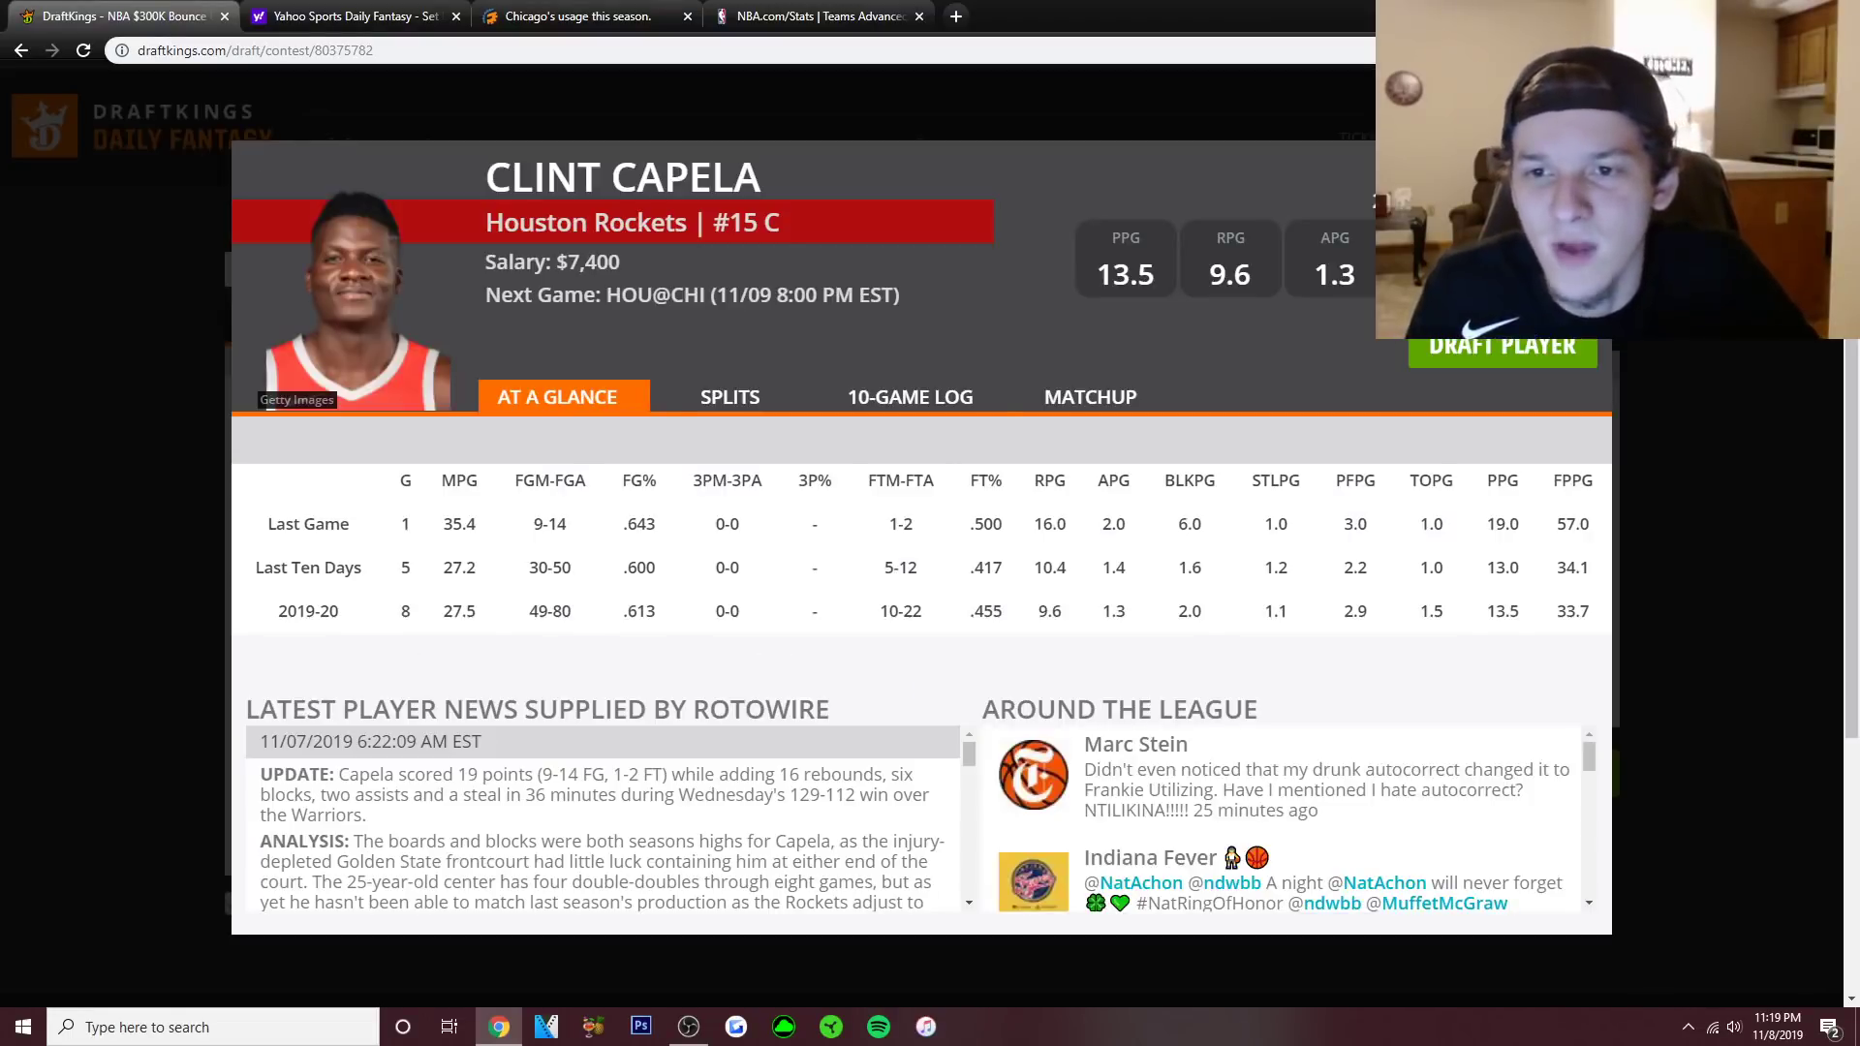
left_click(910, 397)
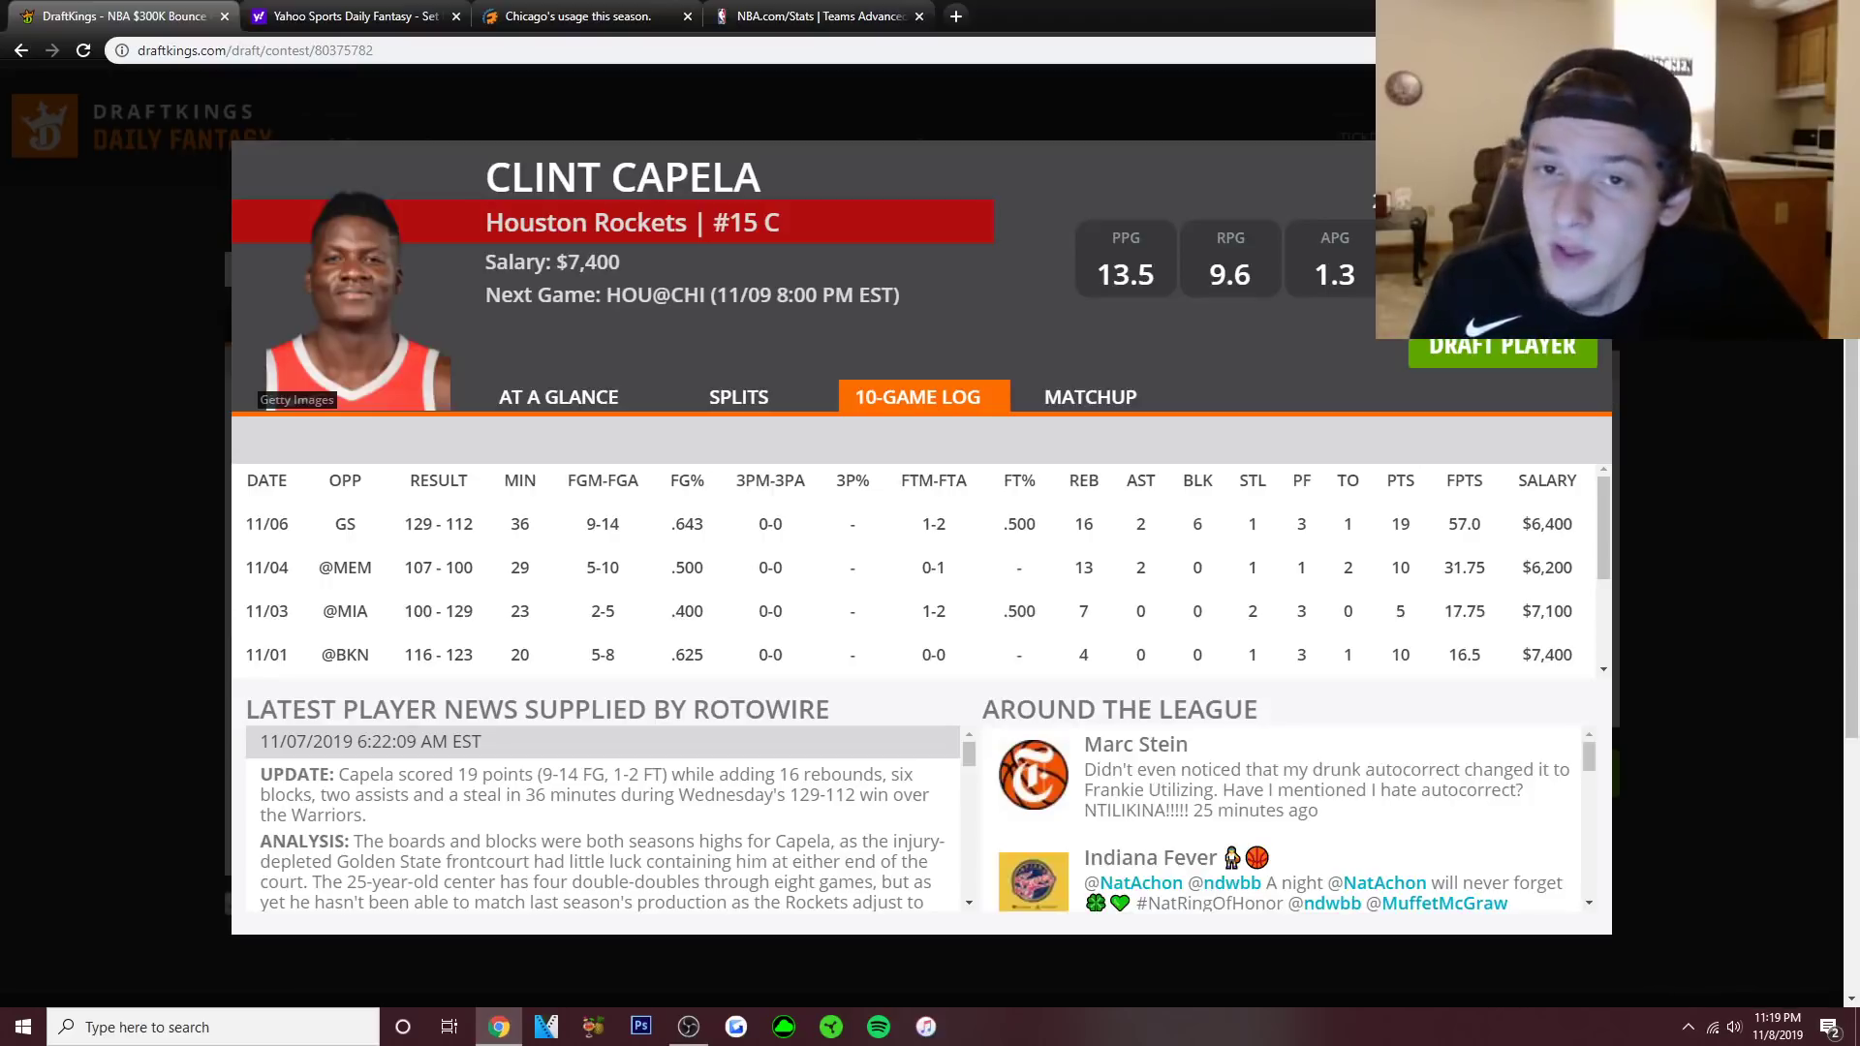
Switch to Yahoo Daily Fantasy, list the centers, review Jonas Valanciunas's game log, and close his player card.
left_click(354, 16)
left_click(583, 262)
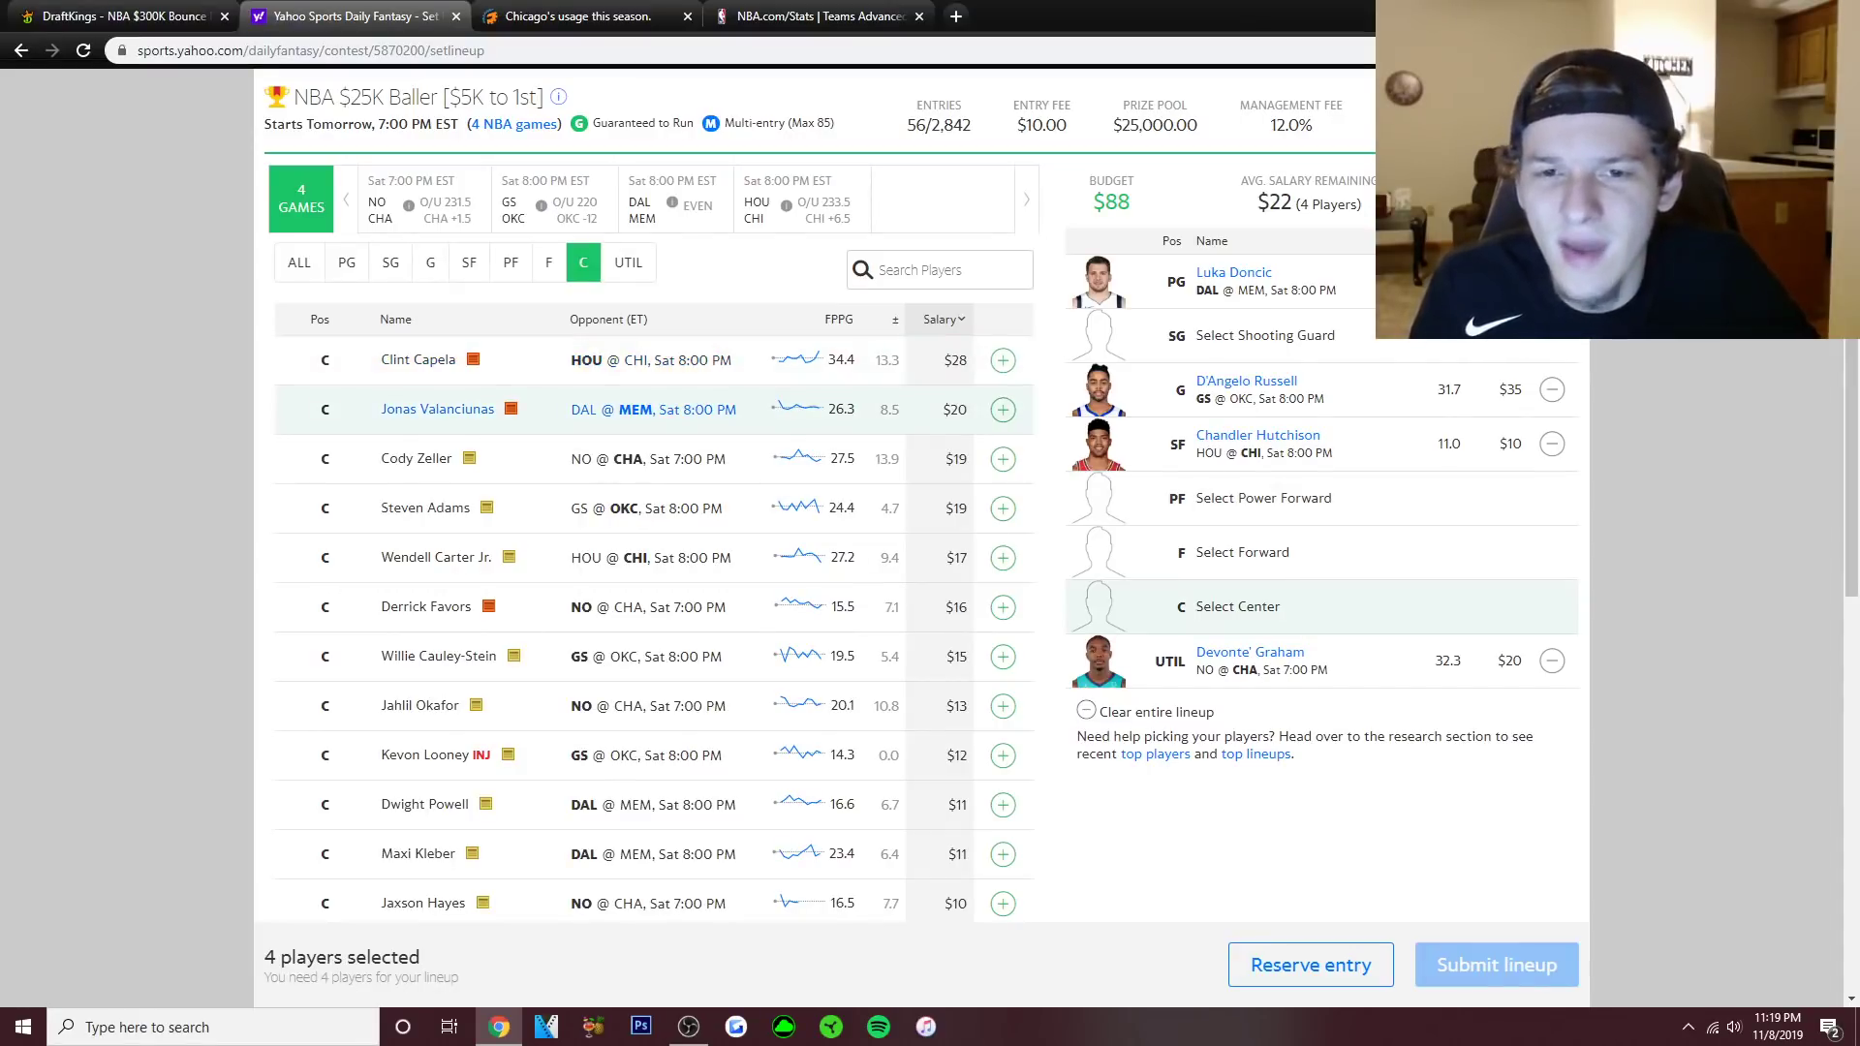
left_click(437, 409)
left_click(1163, 467)
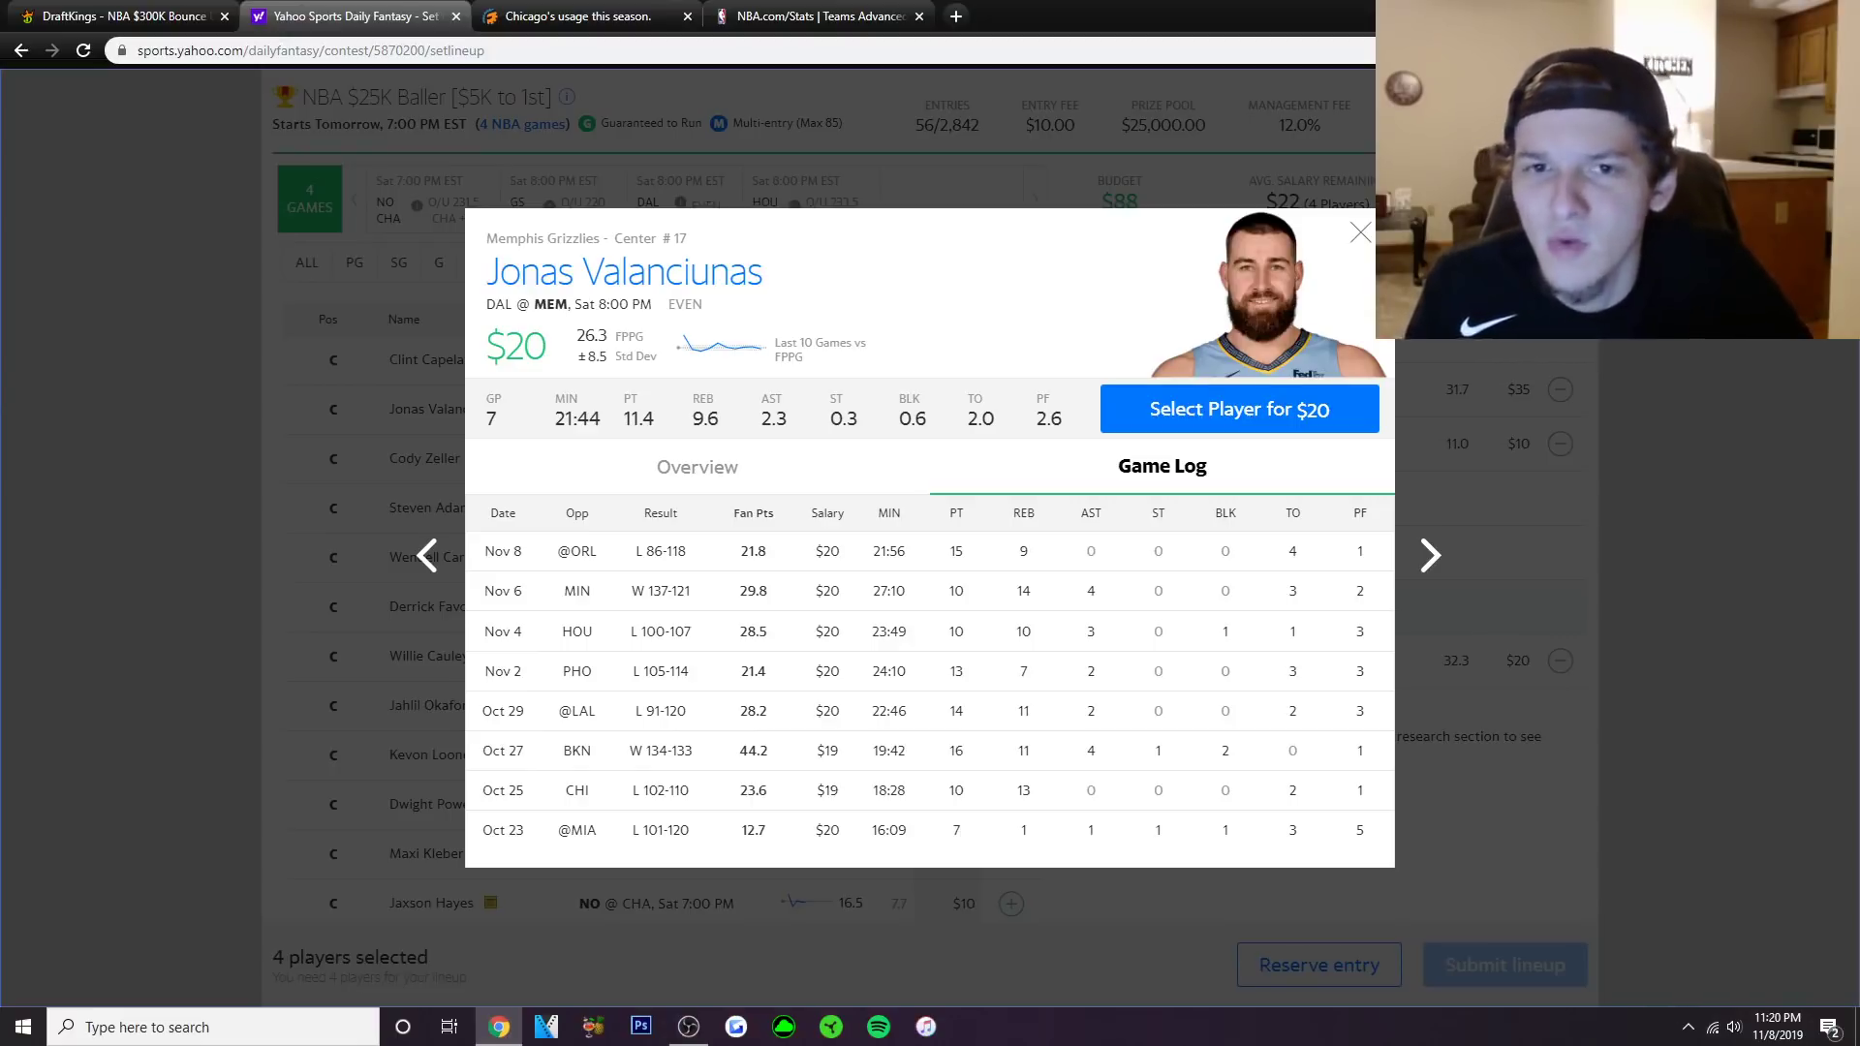
key("Escape")
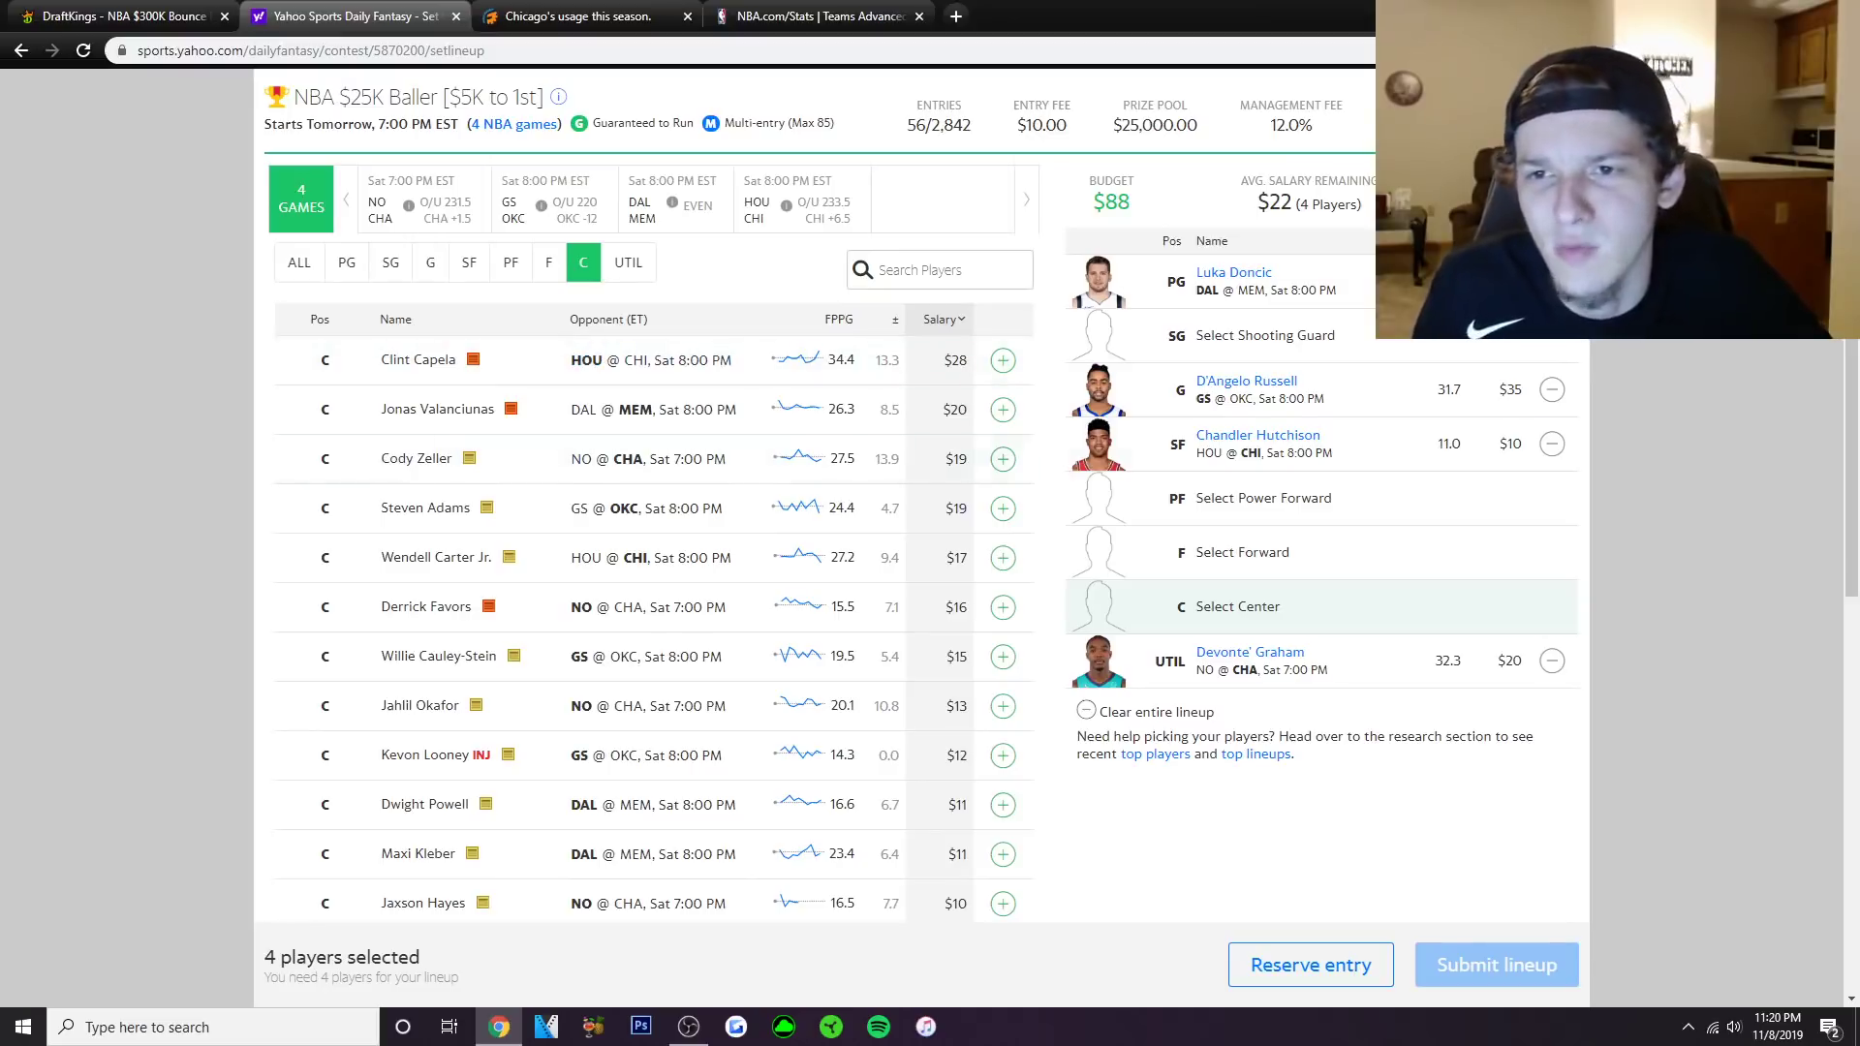
Add Clint Capela at center to the Yahoo lineup, and switch to DraftKings to add him at center there too.
left_click(1003, 360)
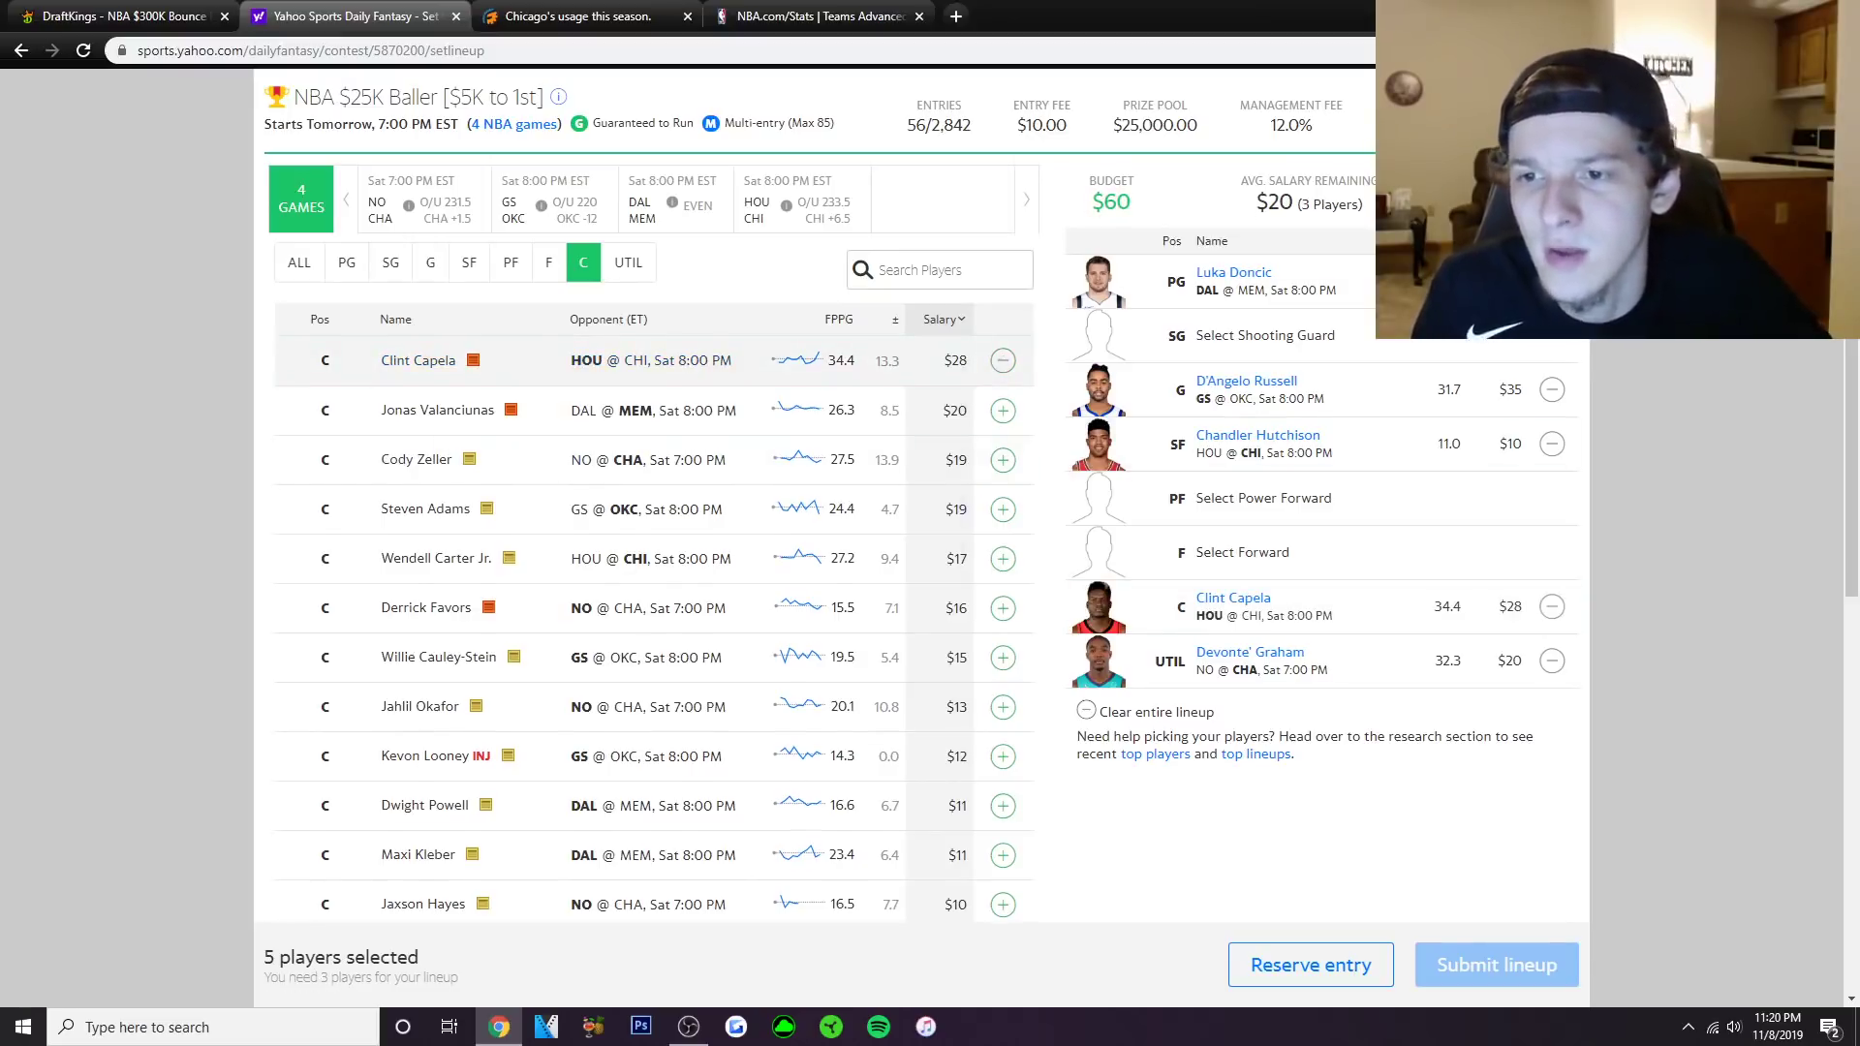
left_click(126, 16)
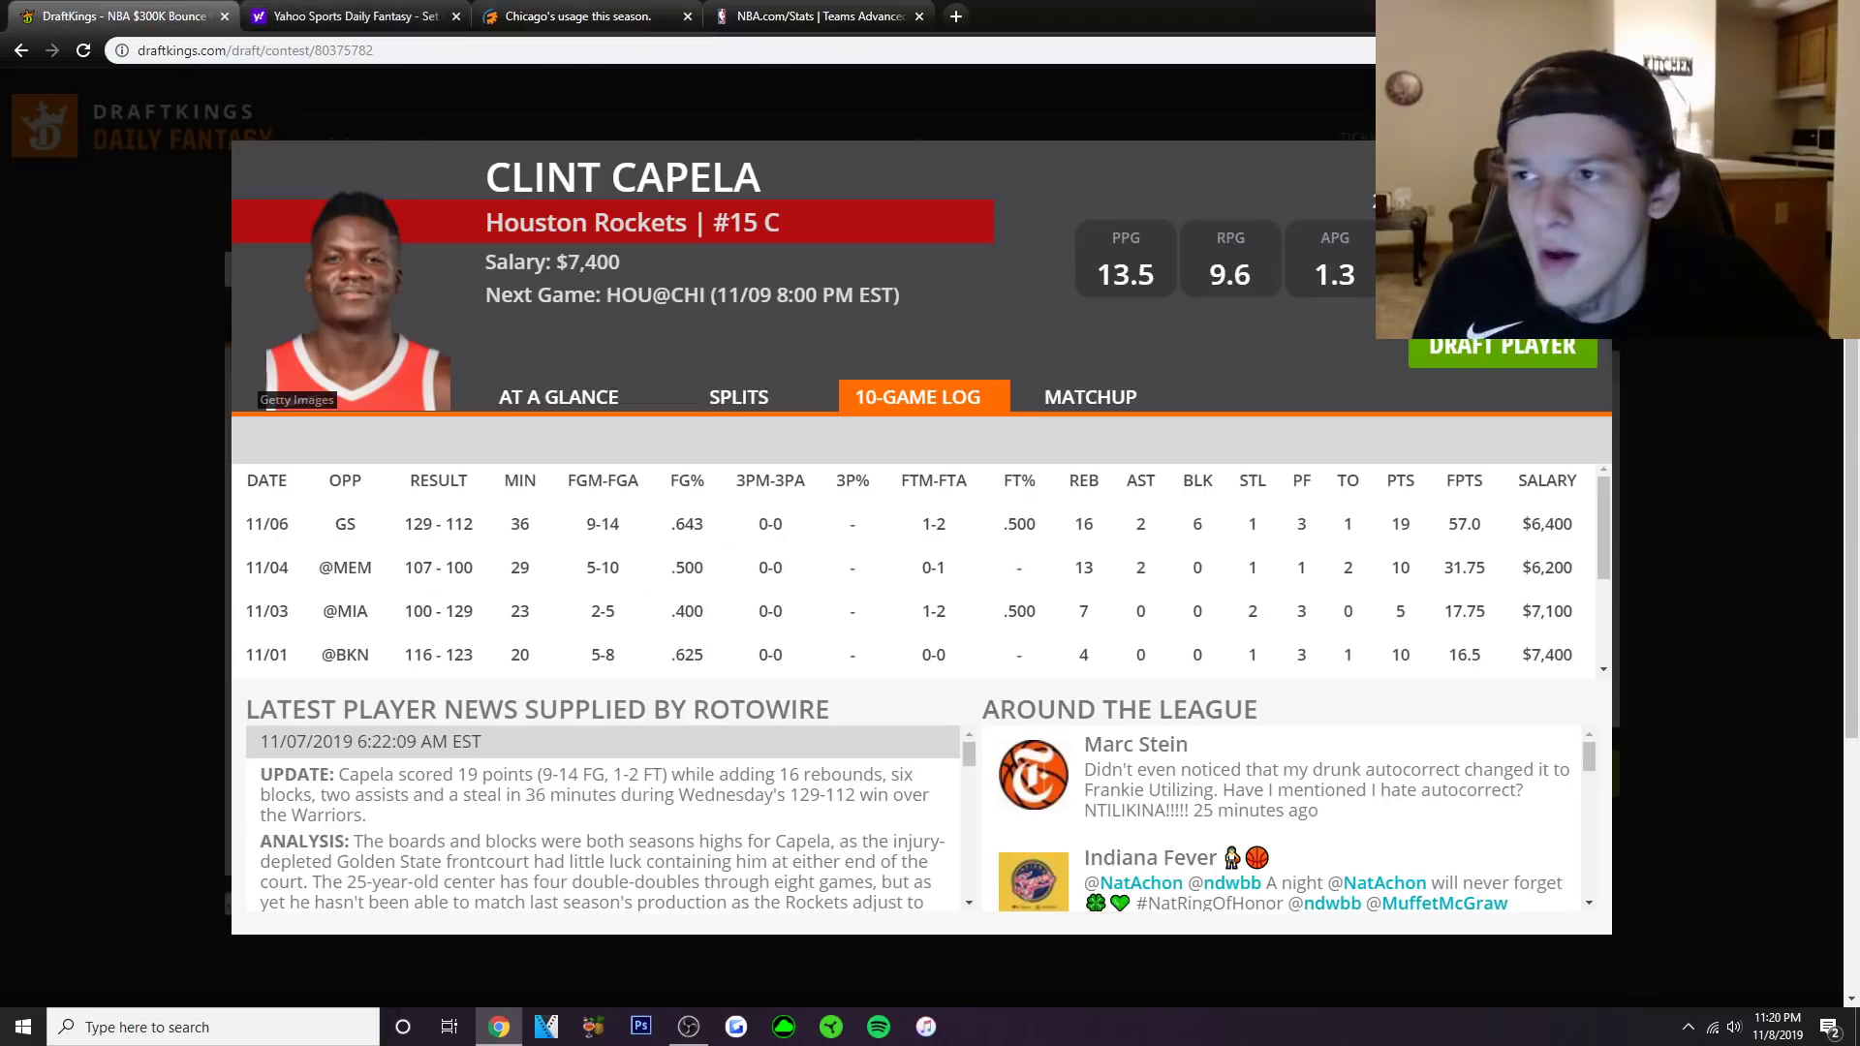
key("Escape")
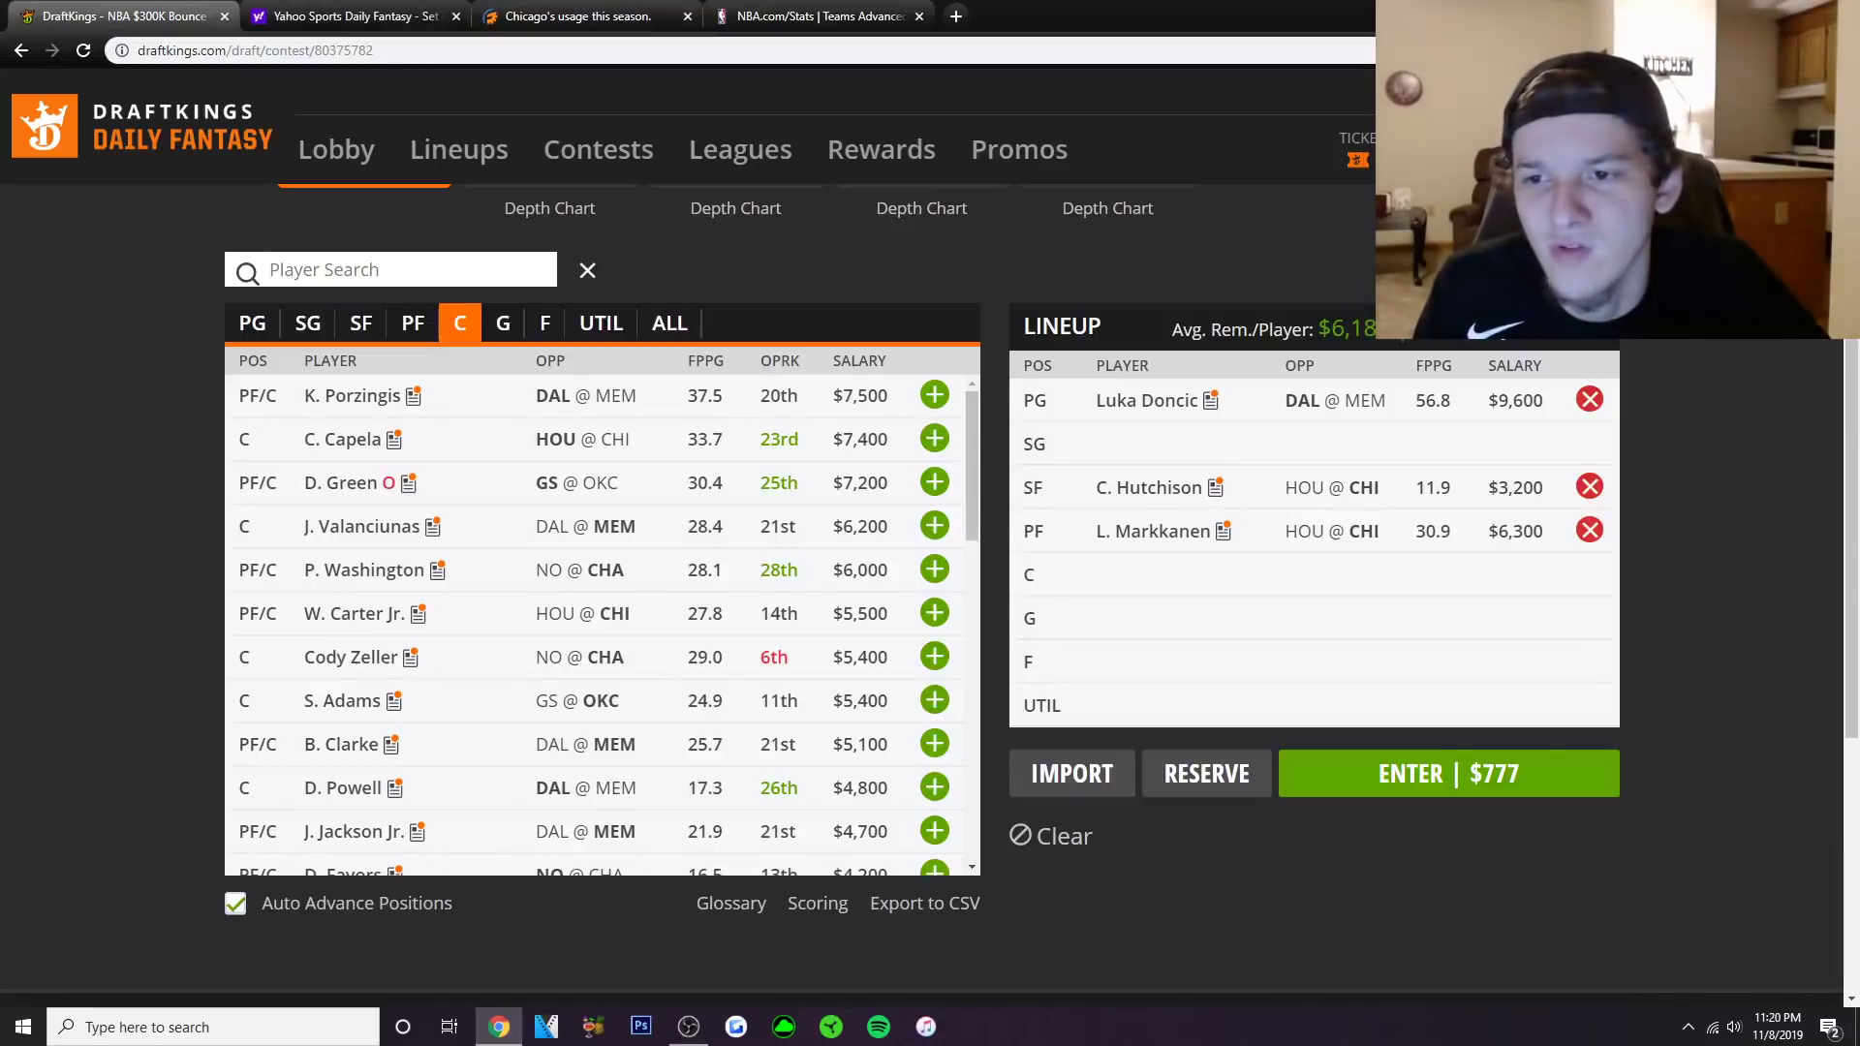
left_click(935, 439)
List the centers again, examine Cody Zeller's 10-game log, and close his player card.
left_click(460, 323)
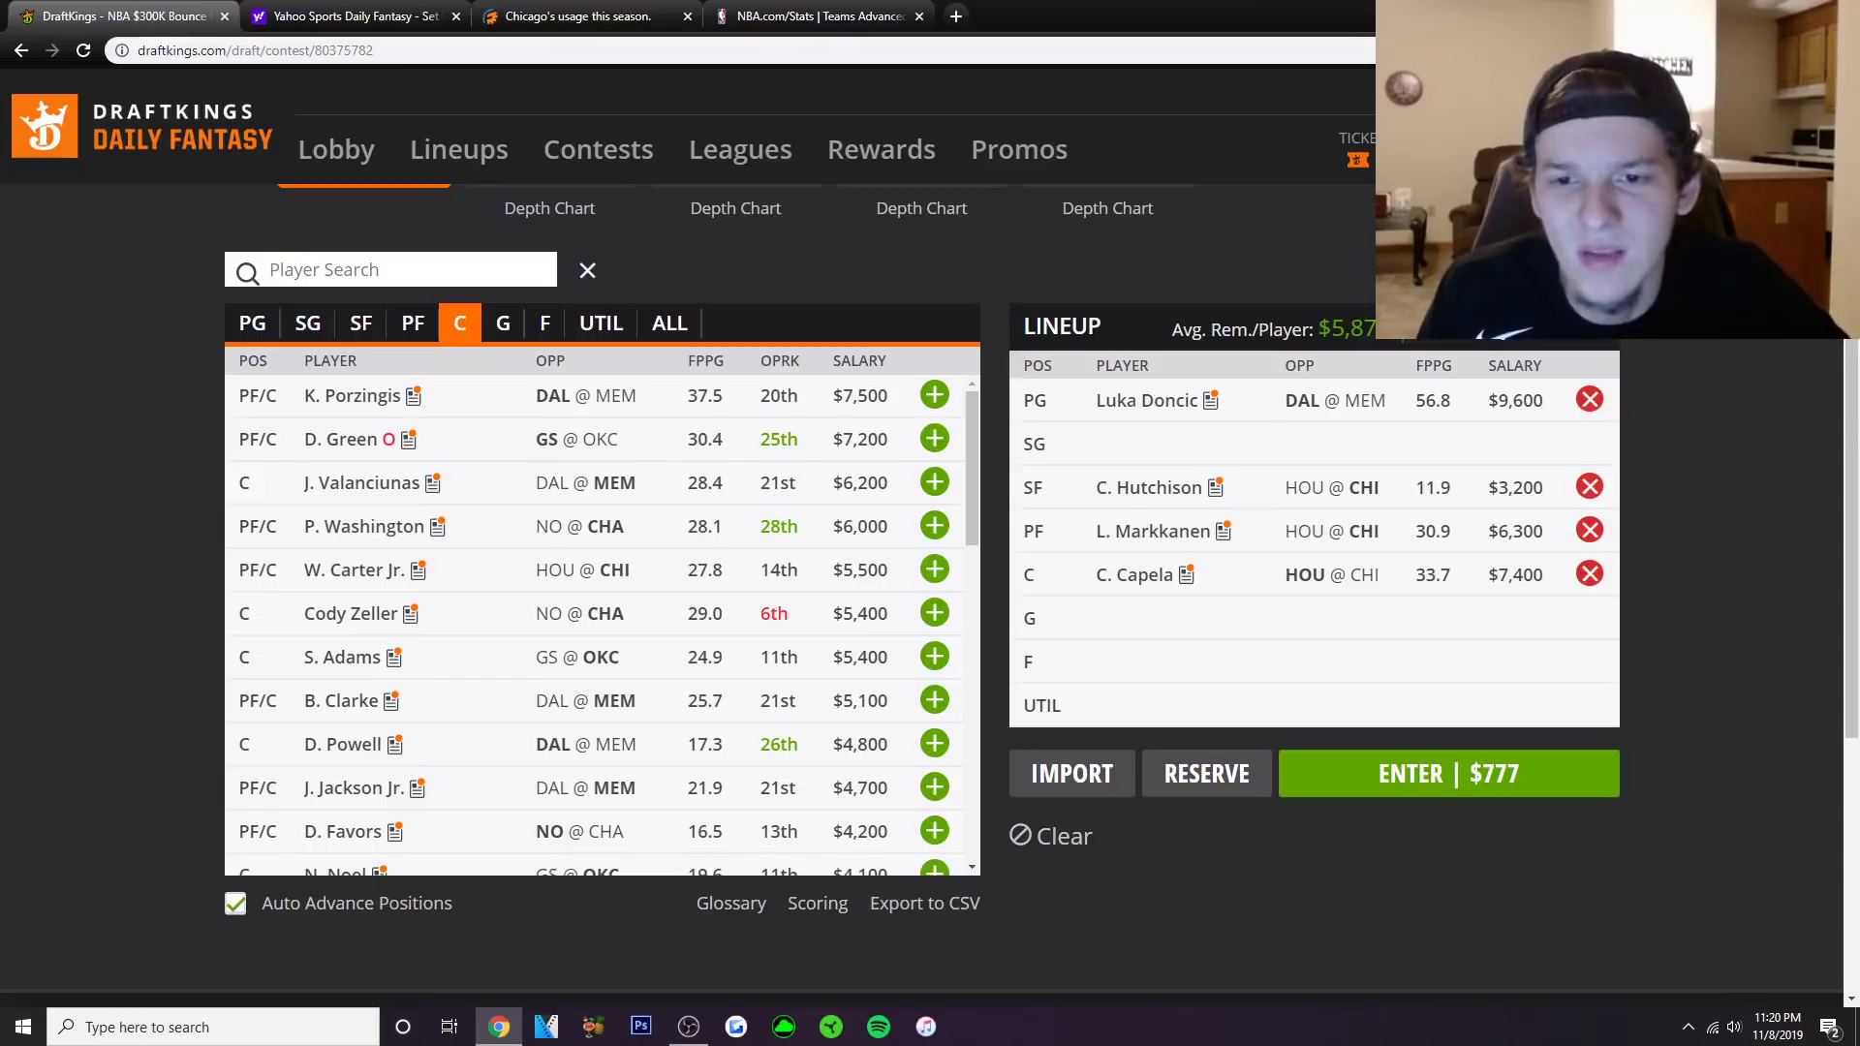
scroll(596, 620, "down", 1)
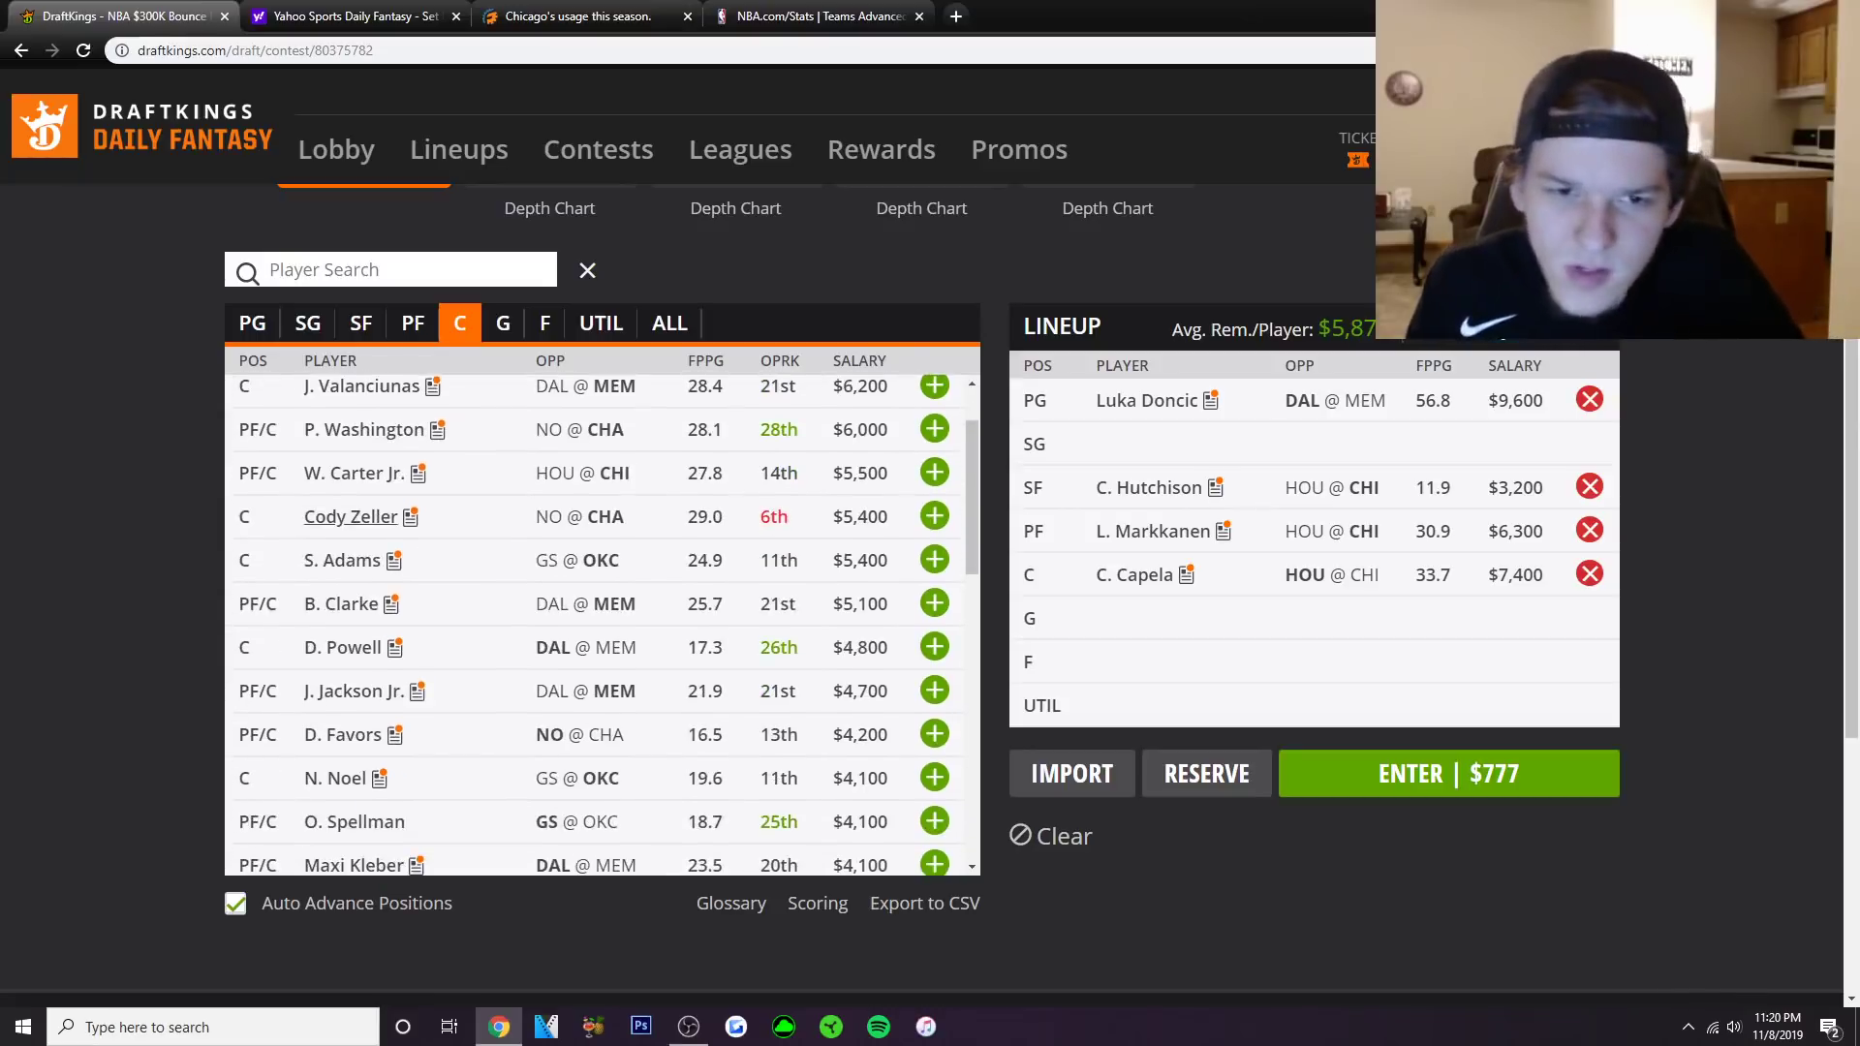
left_click(353, 517)
left_click(910, 397)
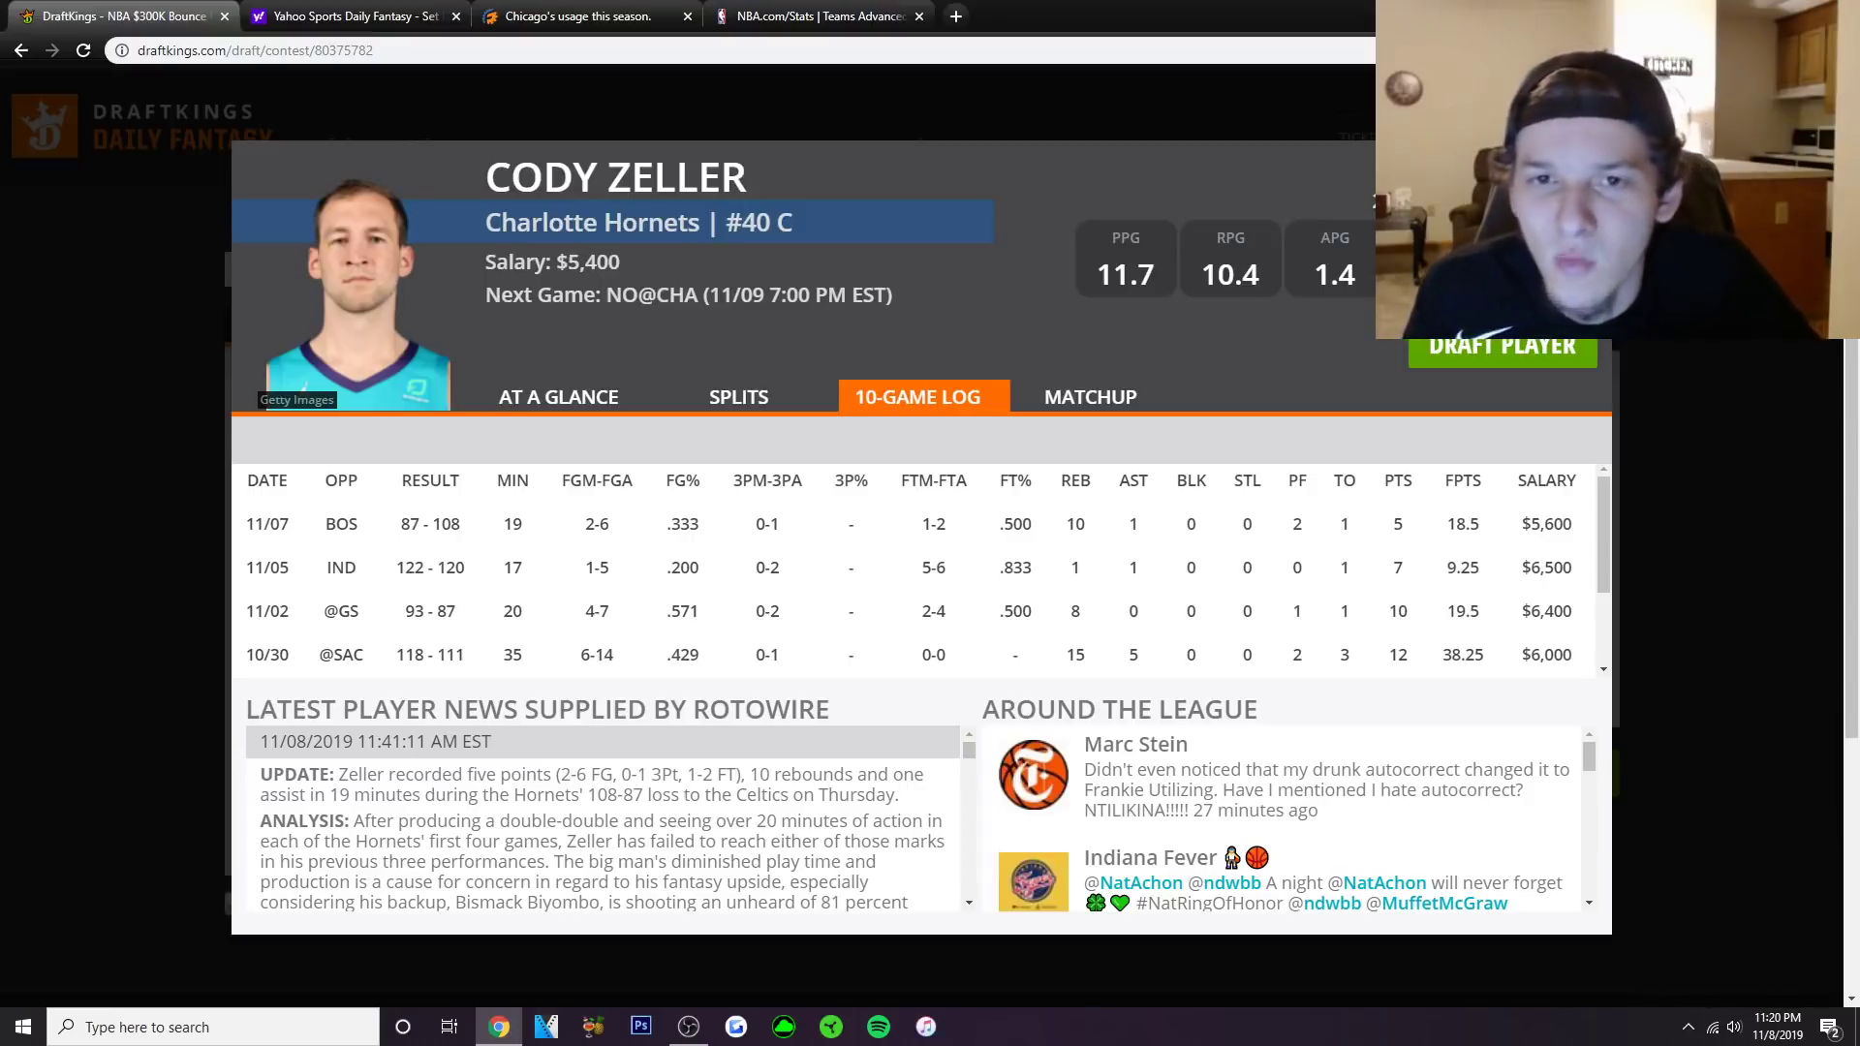
scroll(920, 571, "down", 4)
scroll(920, 572, "up", 2)
scroll(920, 572, "up", 1)
scroll(920, 571, "down", 3)
scroll(920, 572, "up", 1)
scroll(920, 571, "up", 2)
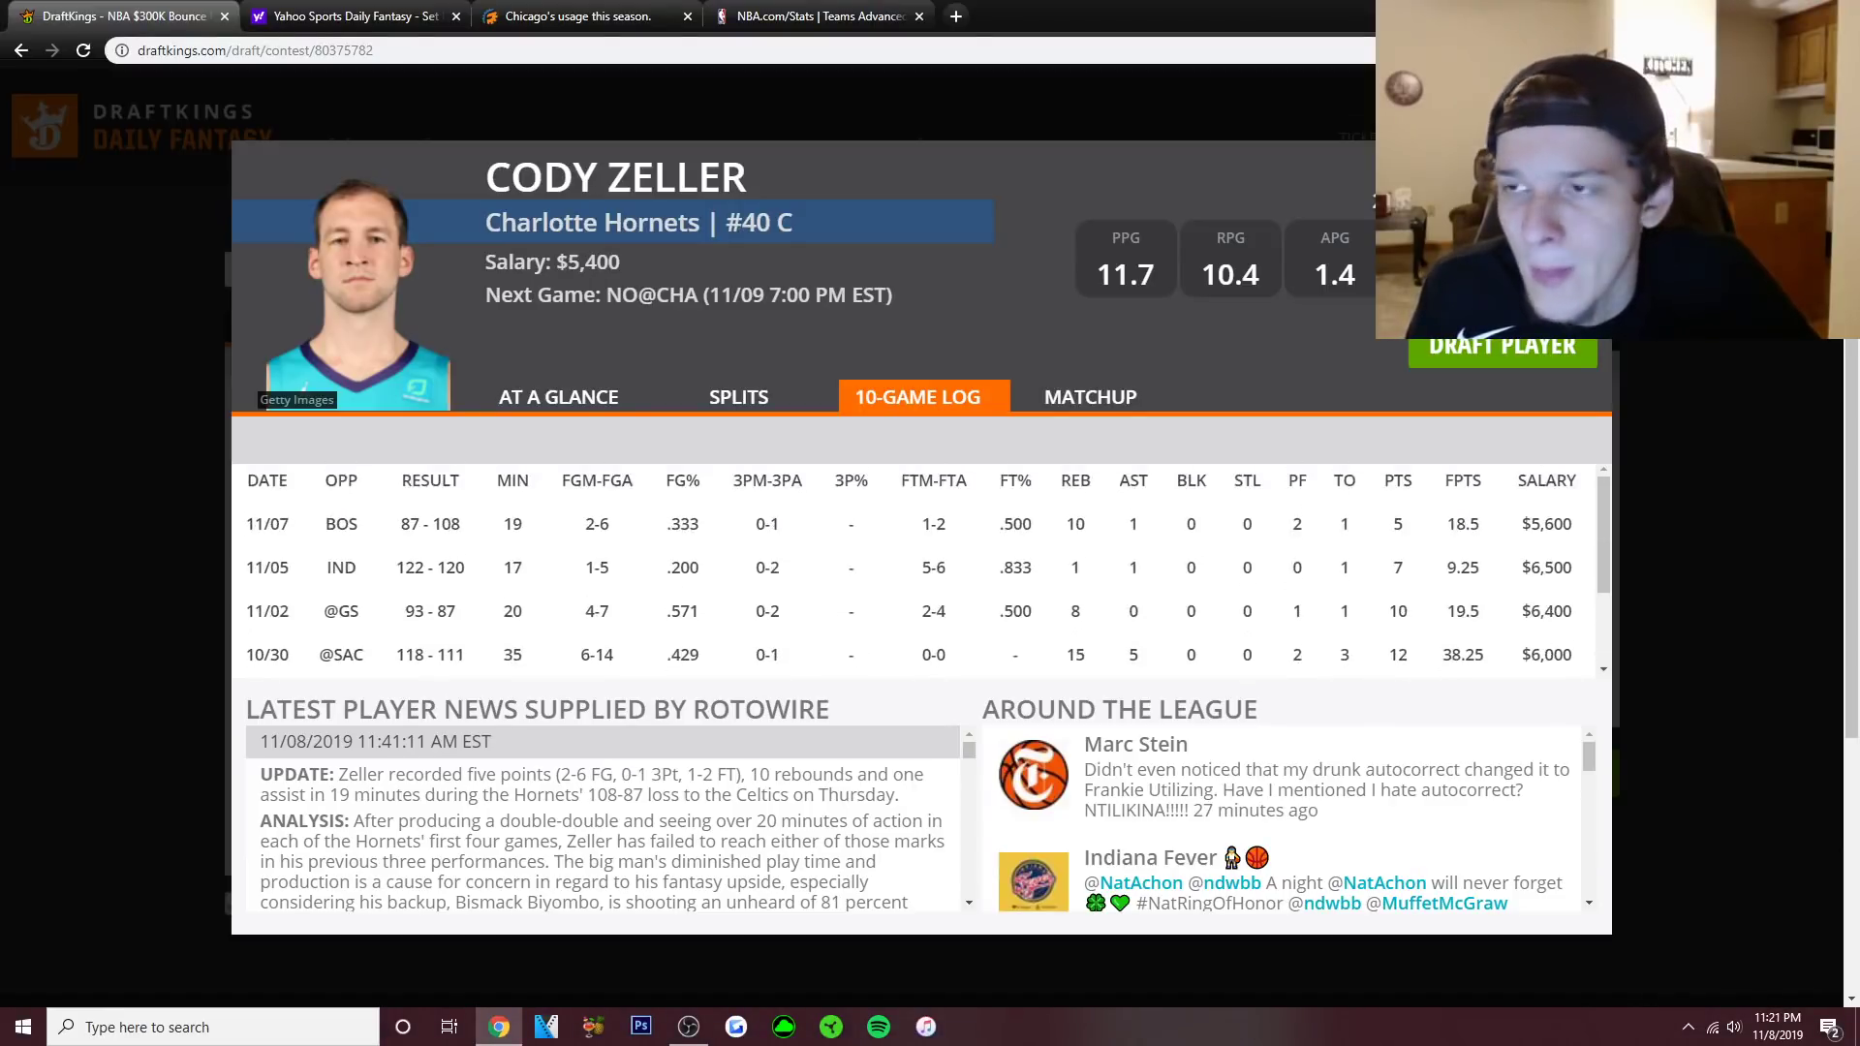
key("Escape")
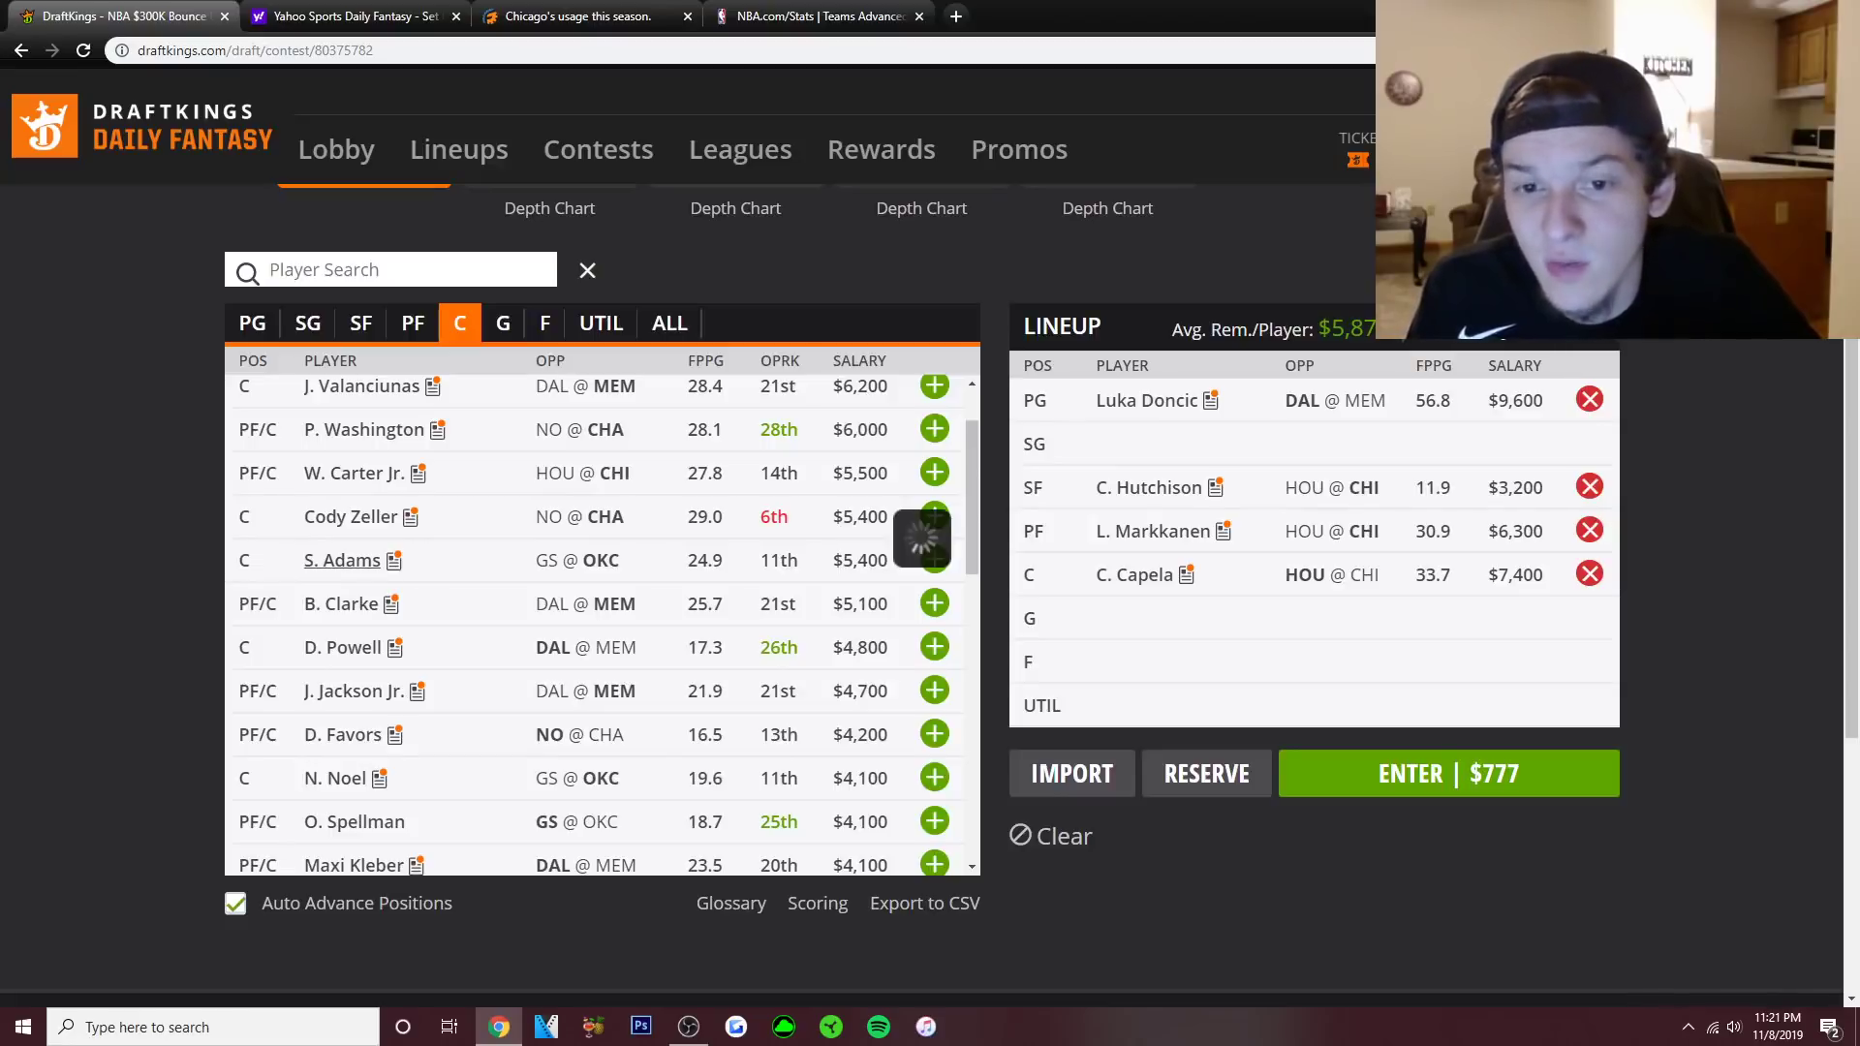
Open Steven Adams's player card, examine his 10-game log from 11/07 back to 10/23, and close the card.
left_click(342, 560)
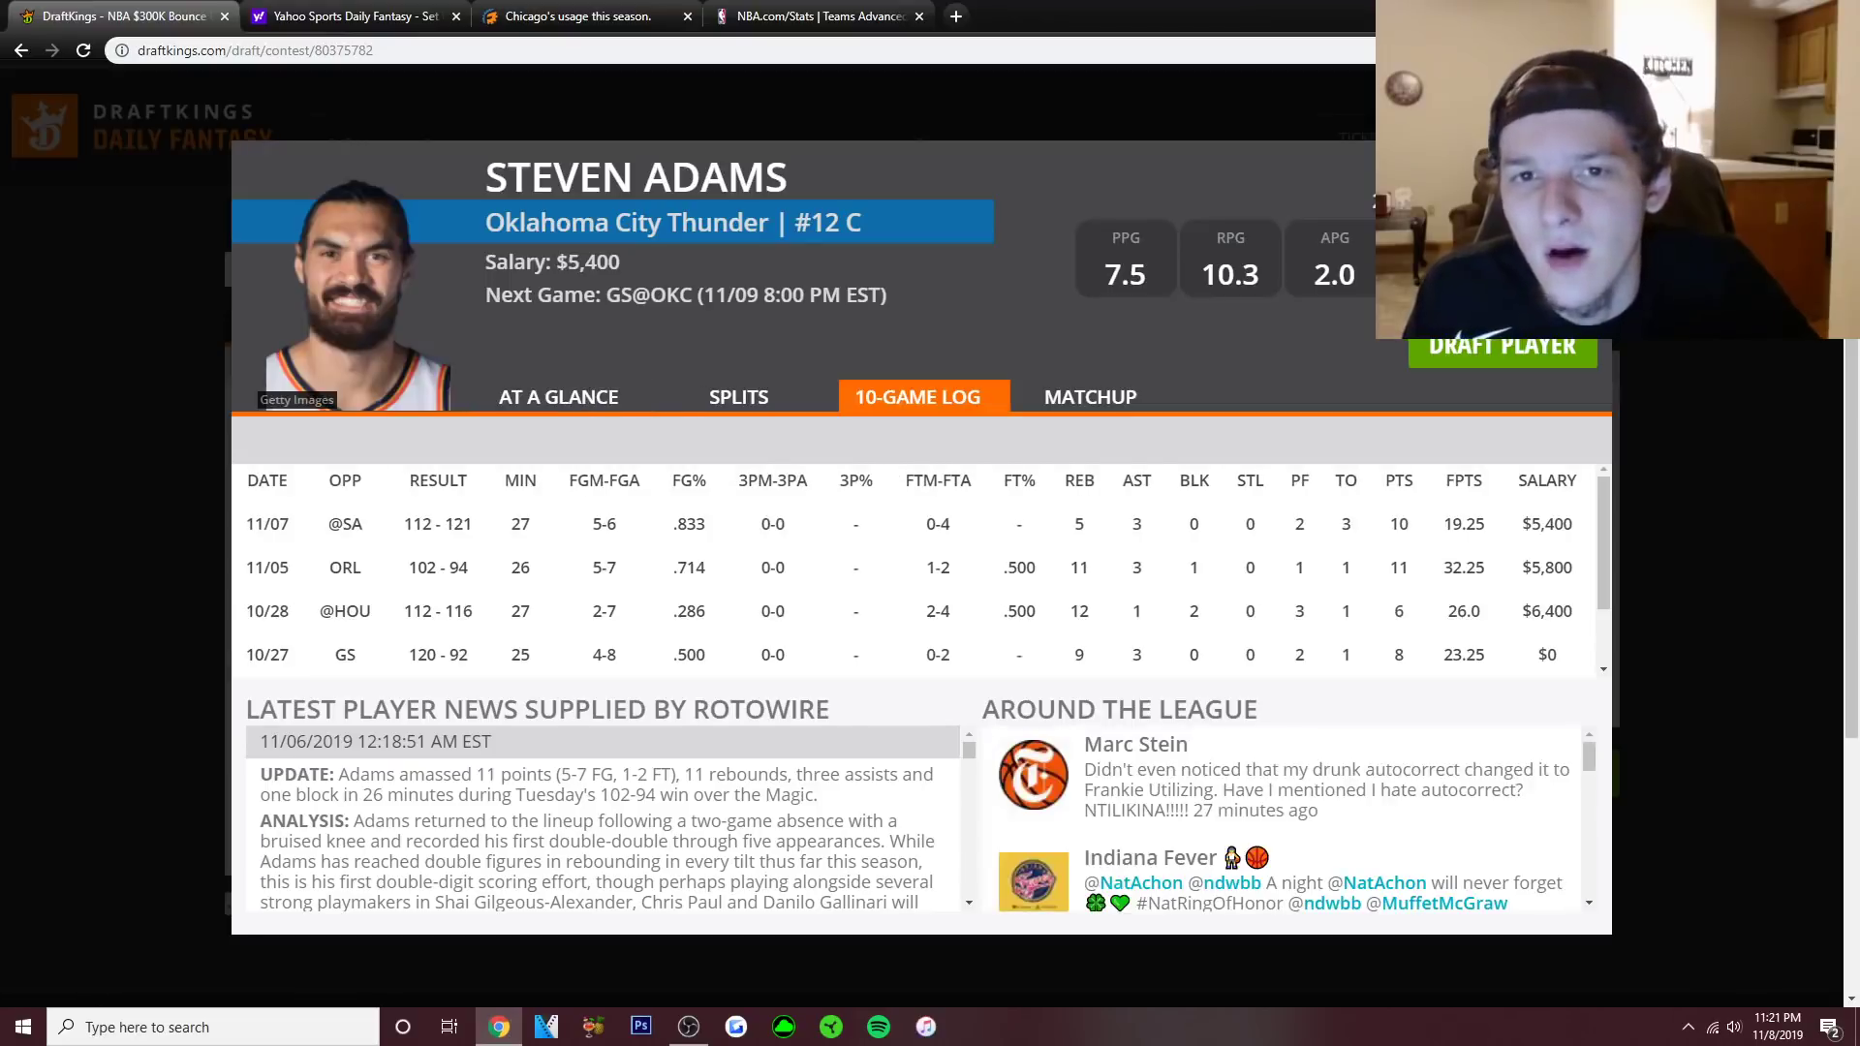
scroll(920, 542, "down", 2)
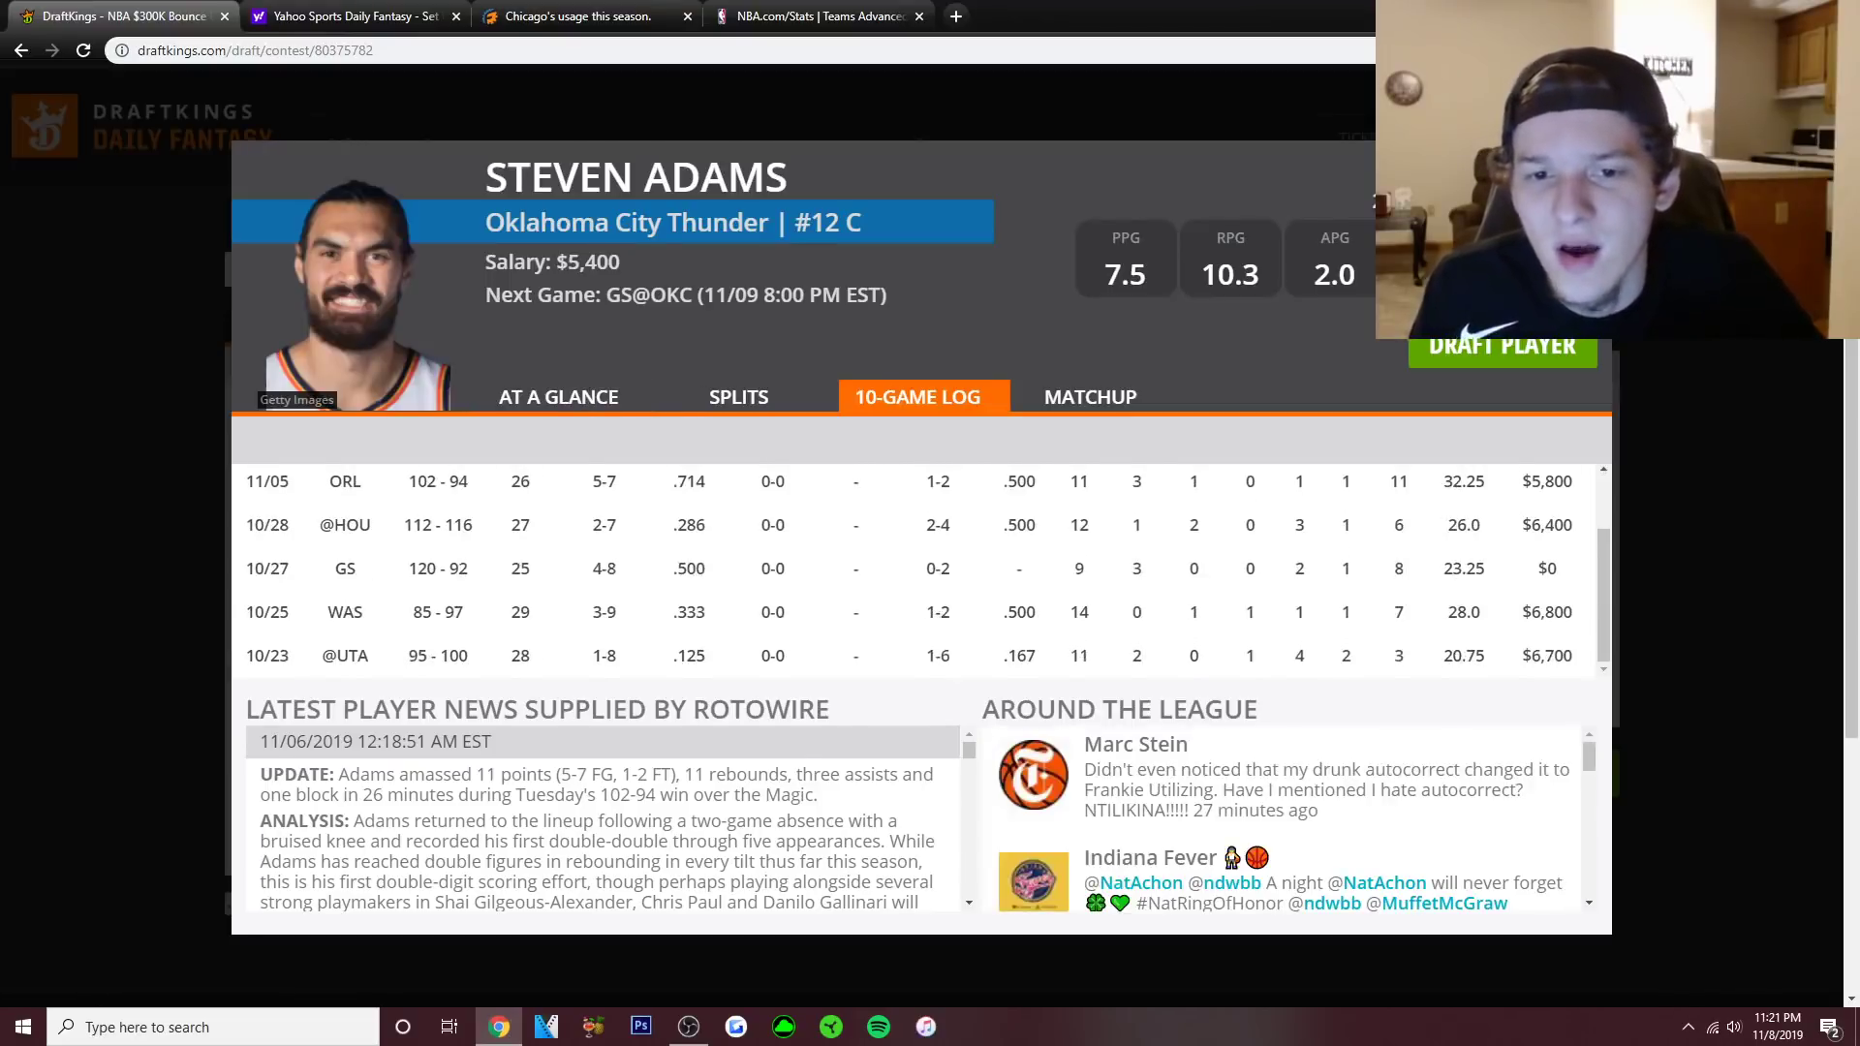
scroll(921, 542, "up", 1)
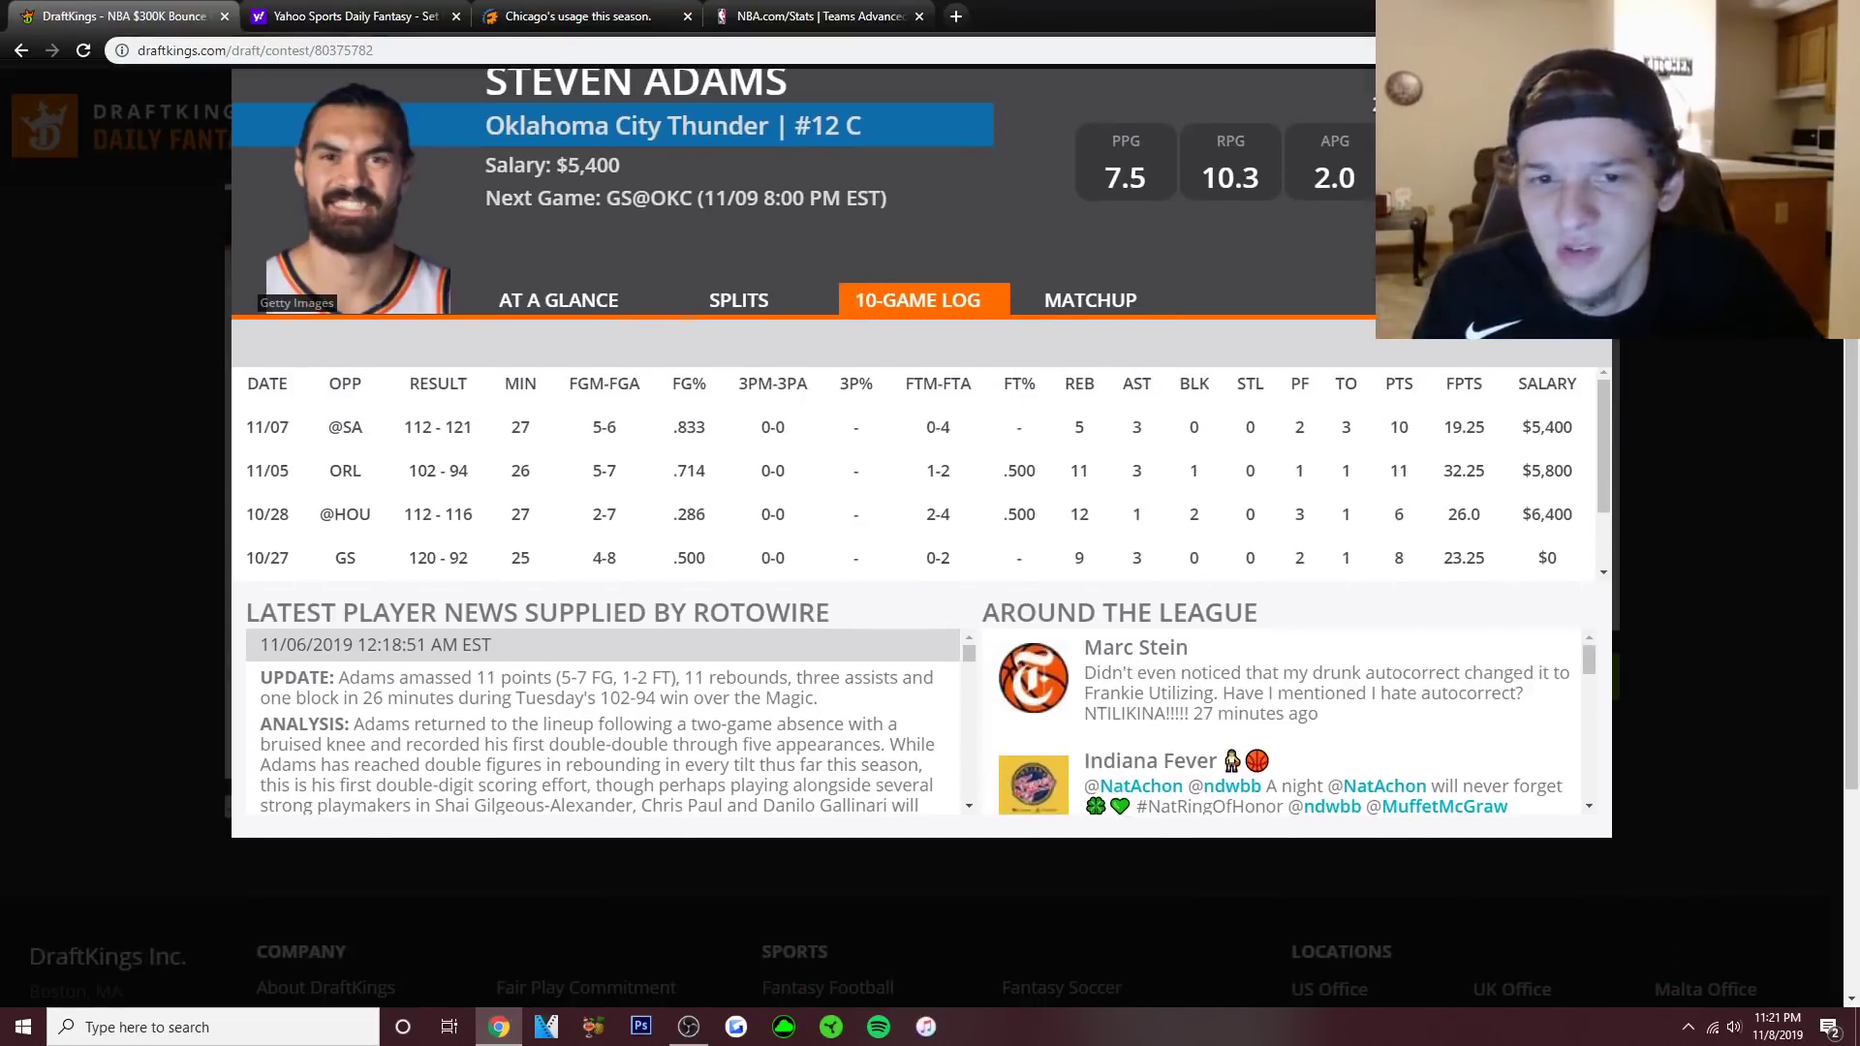
scroll(920, 474, "down", 1)
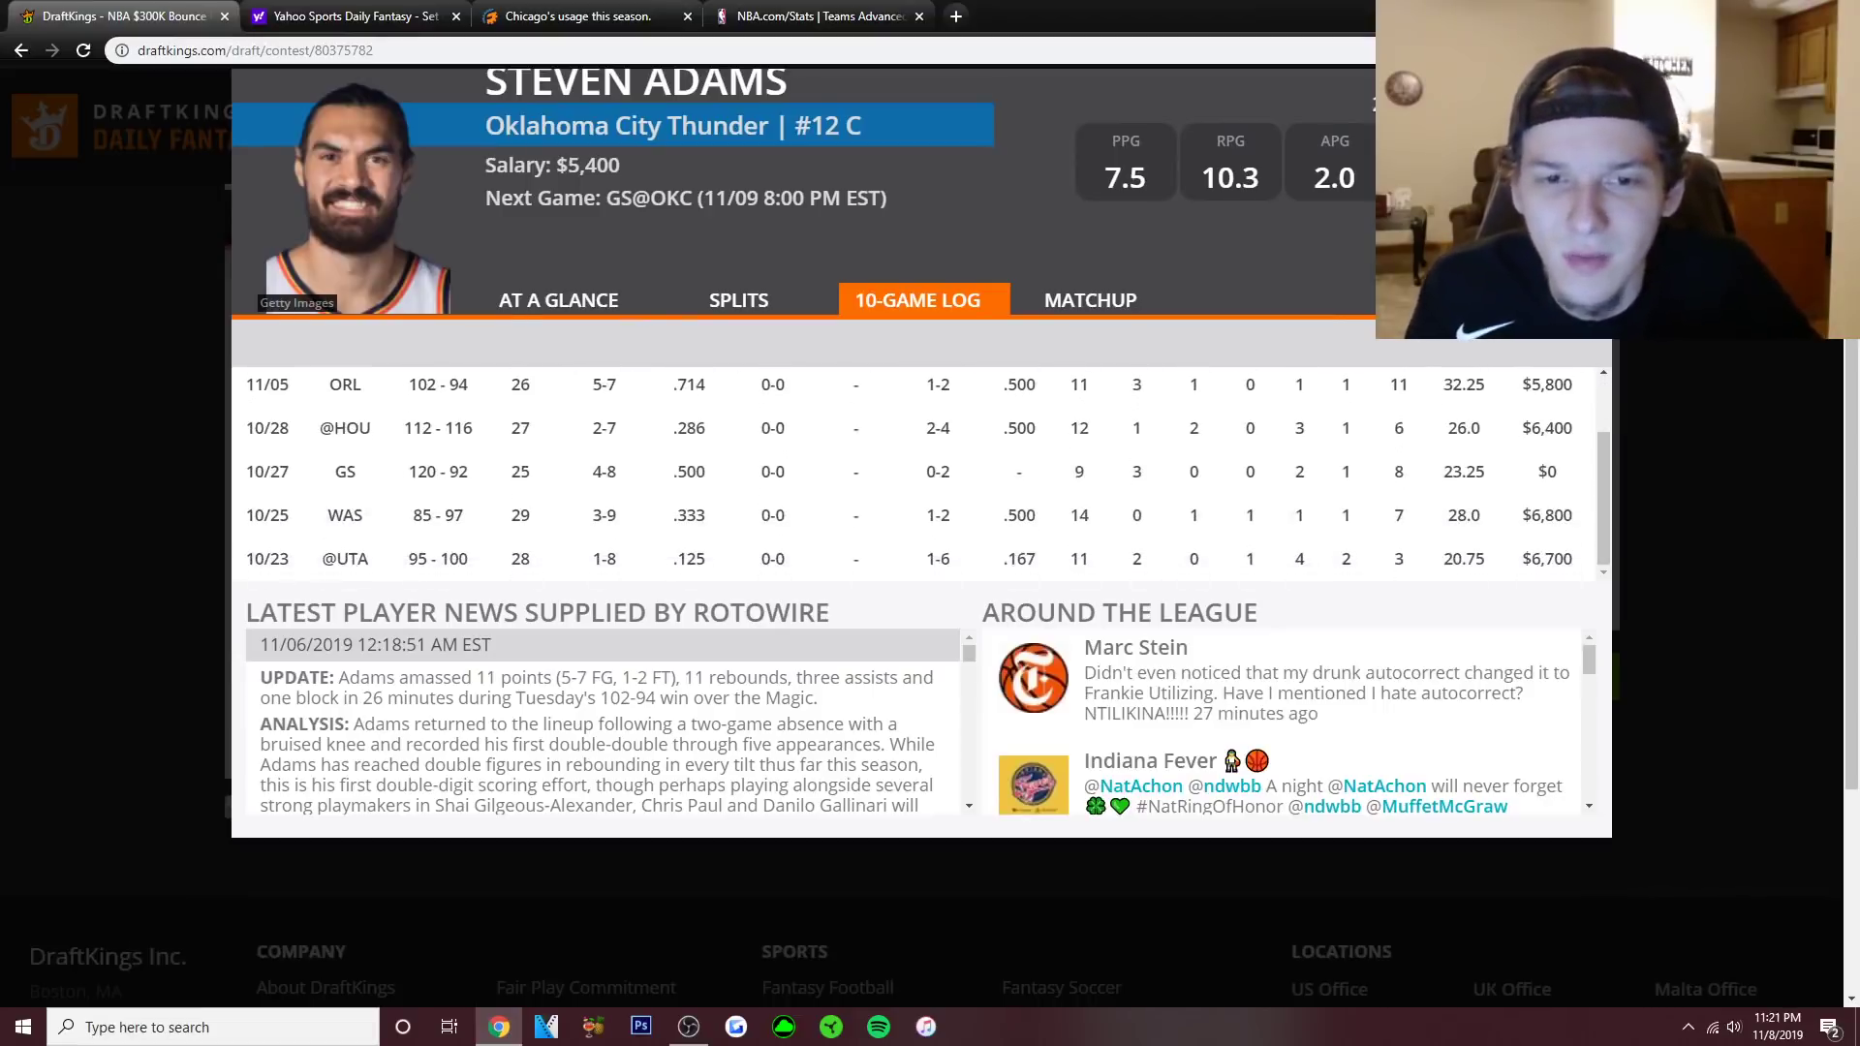
scroll(921, 475, "up", 1)
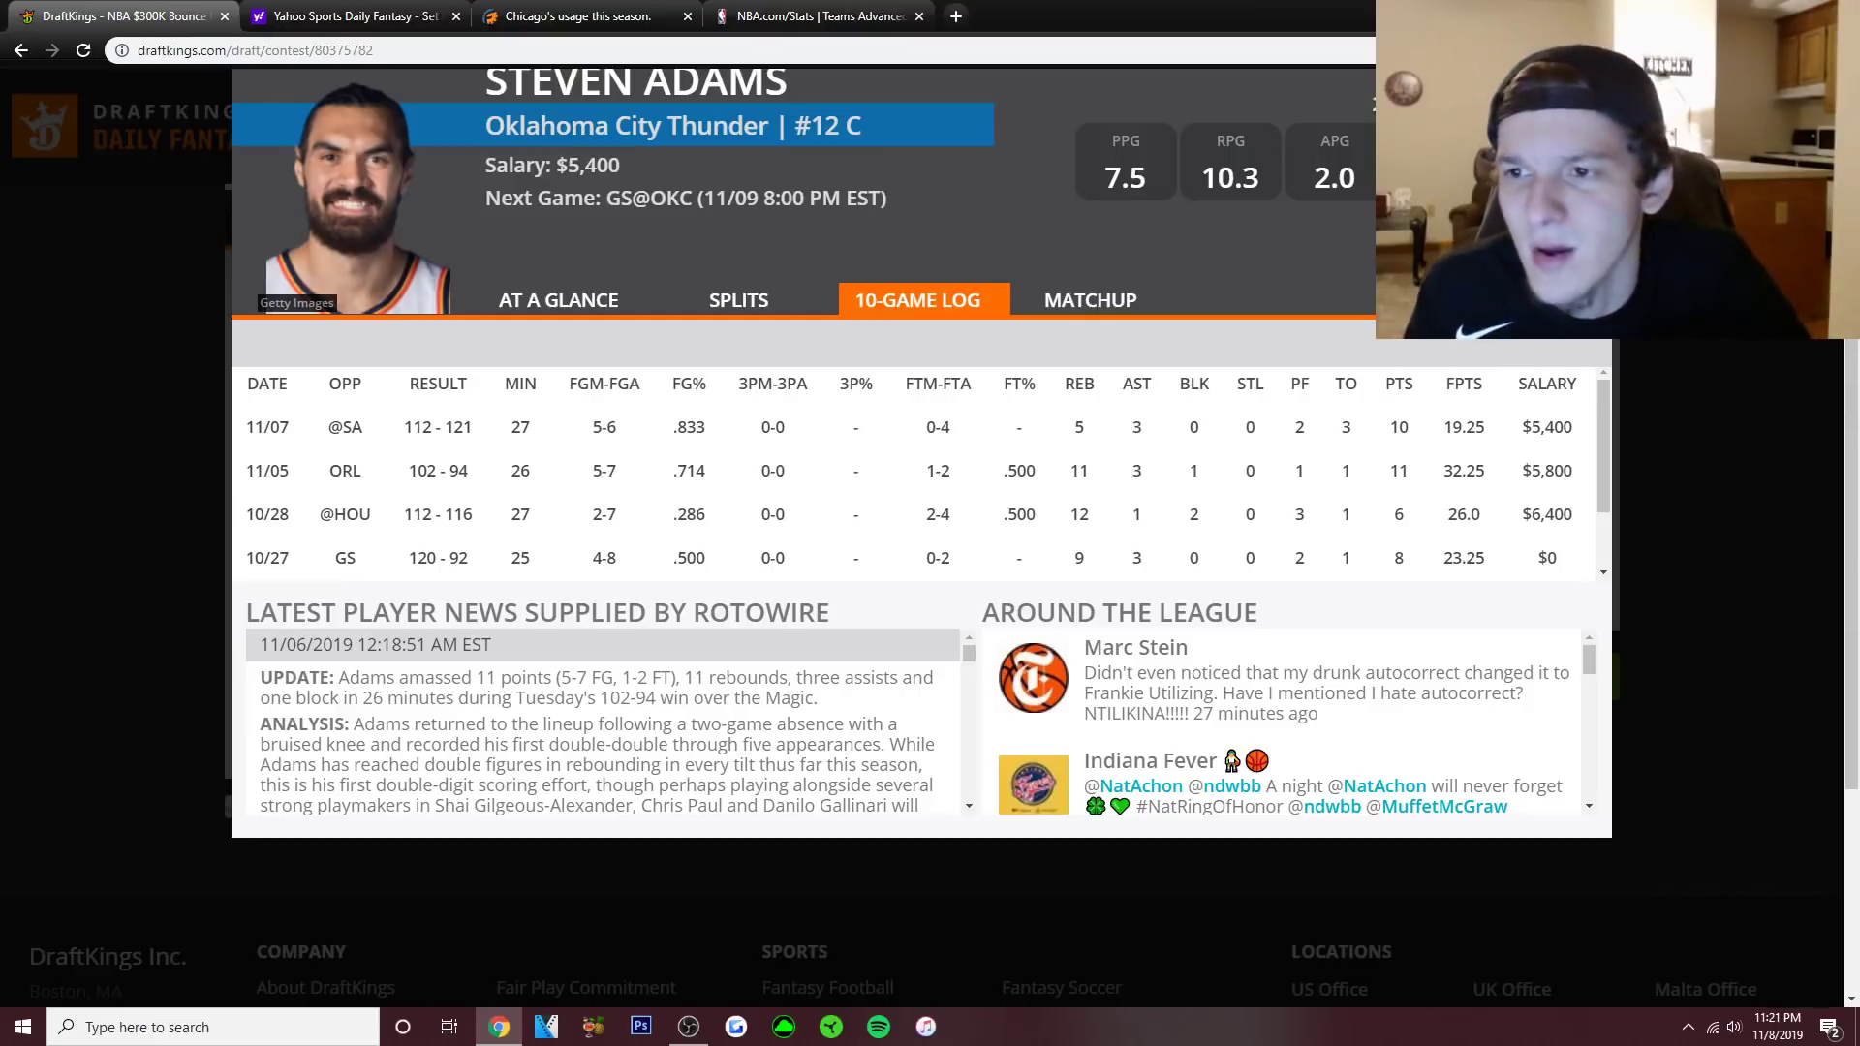
scroll(916, 504, "up", 1)
scroll(915, 562, "down", 1)
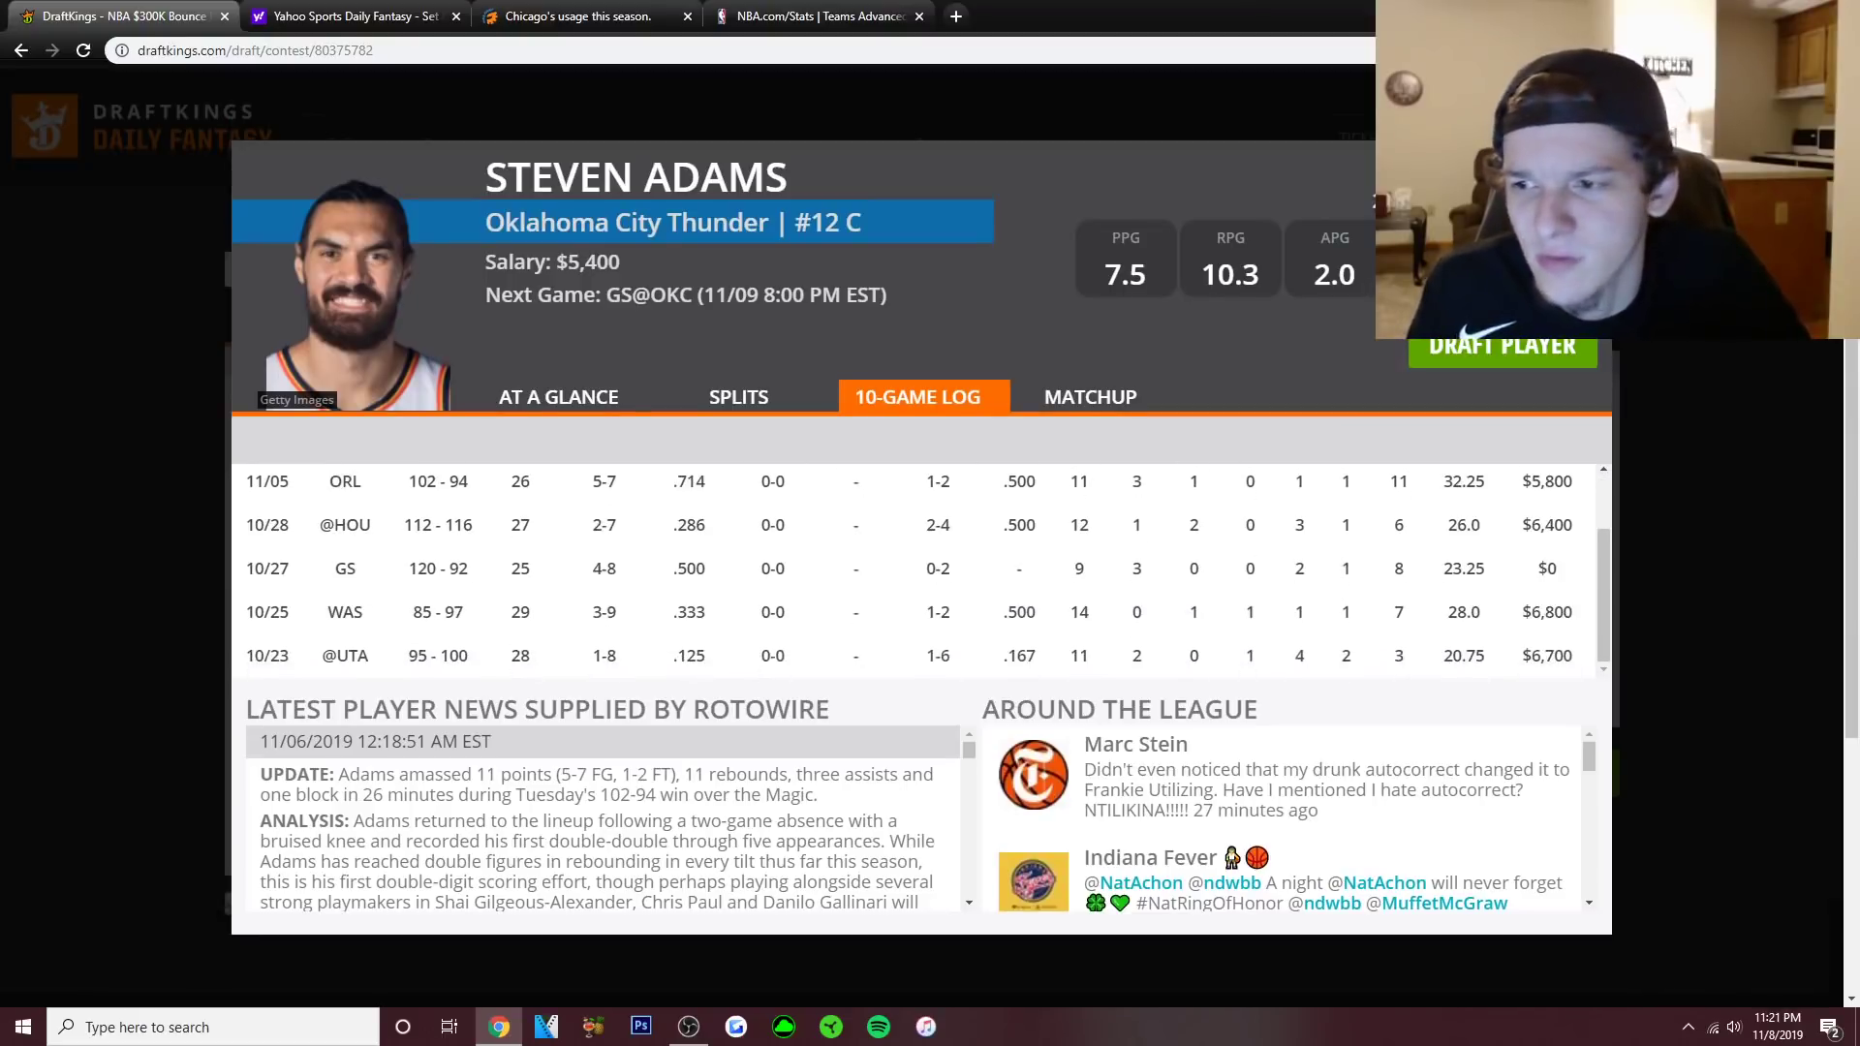
scroll(916, 571, "up", 1)
scroll(915, 571, "down", 1)
scroll(915, 571, "up", 1)
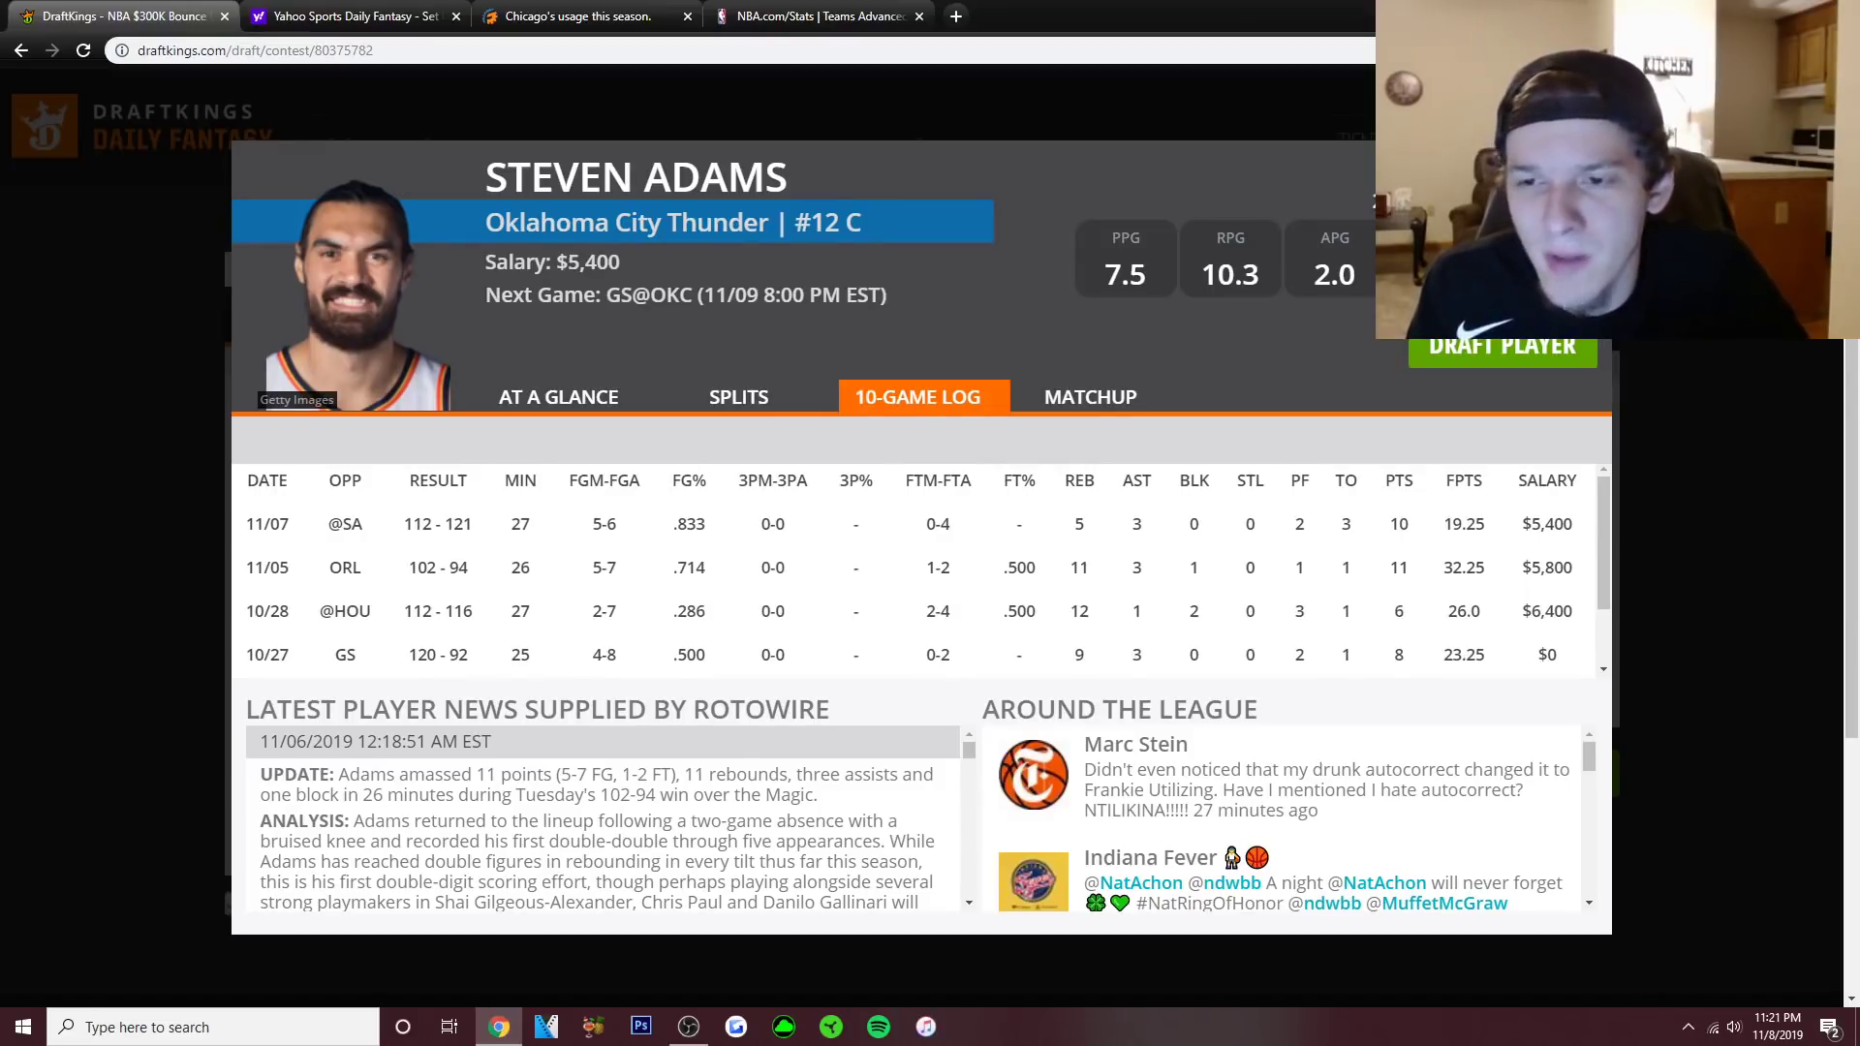
scroll(915, 571, "down", 1)
scroll(920, 572, "up", 1)
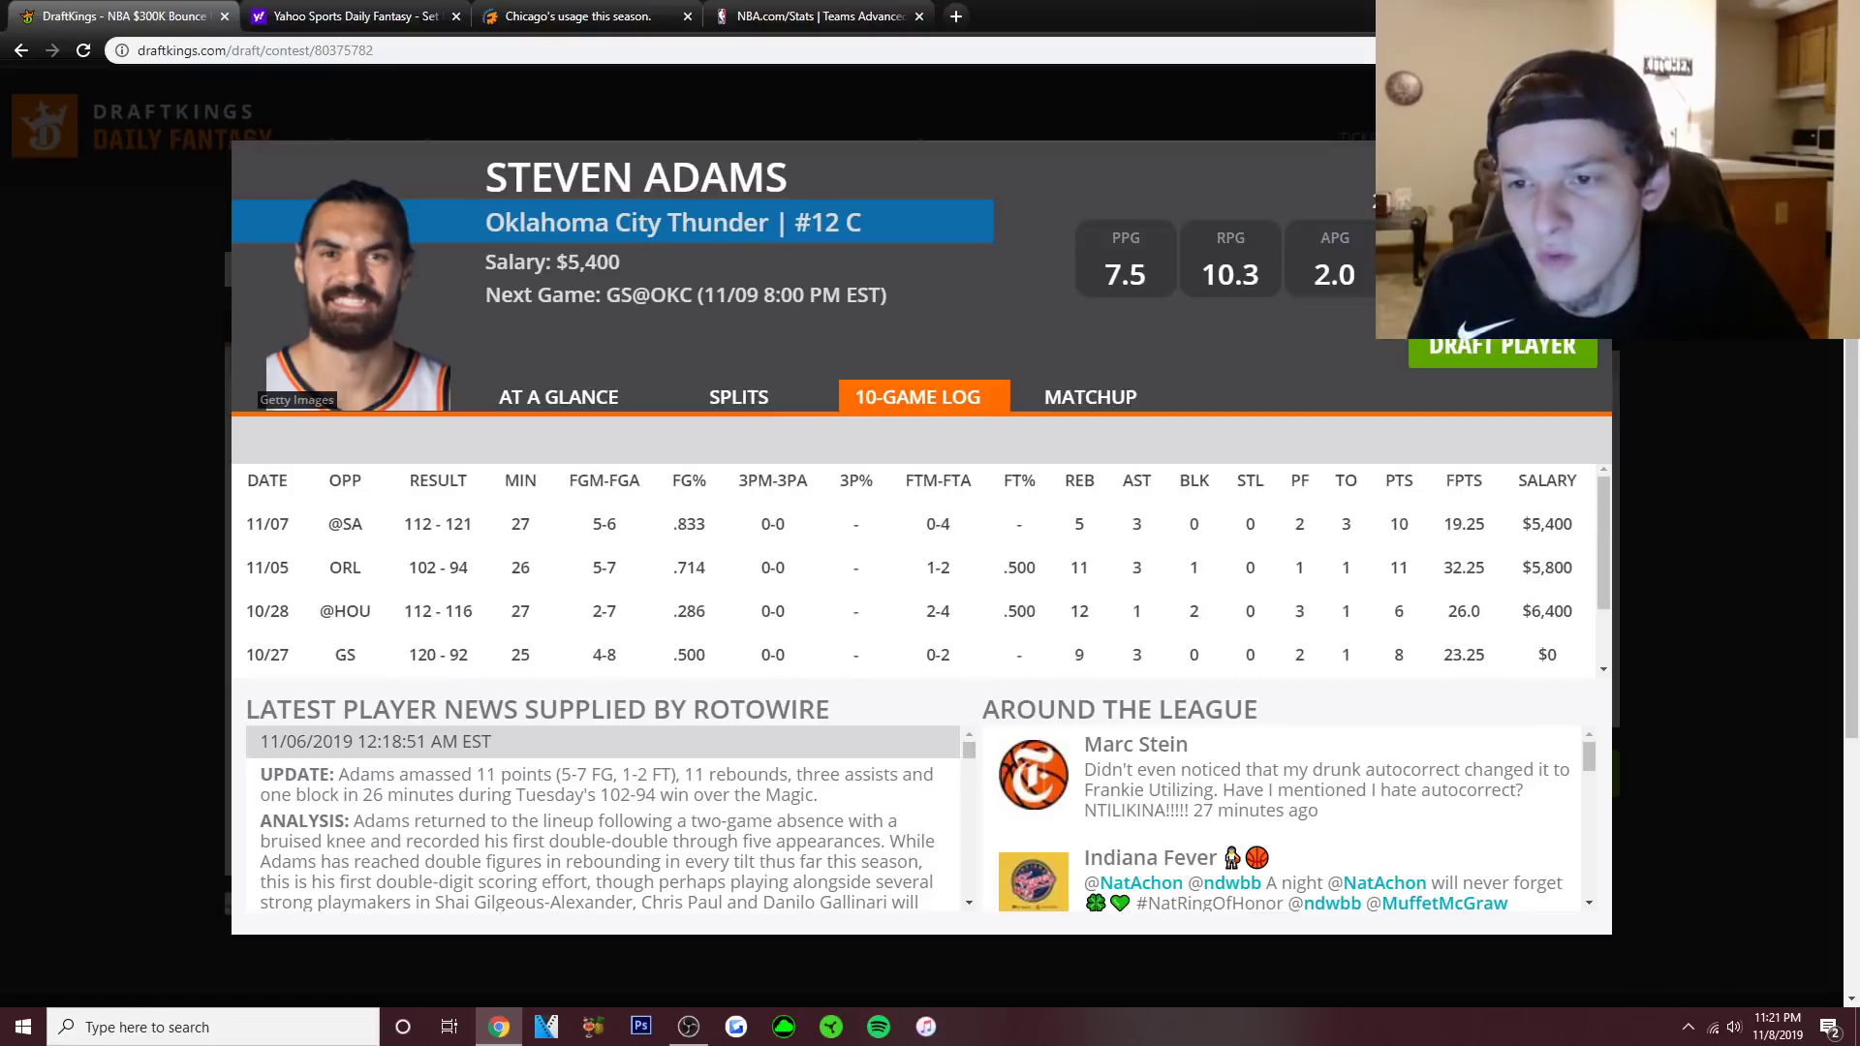
scroll(920, 571, "down", 2)
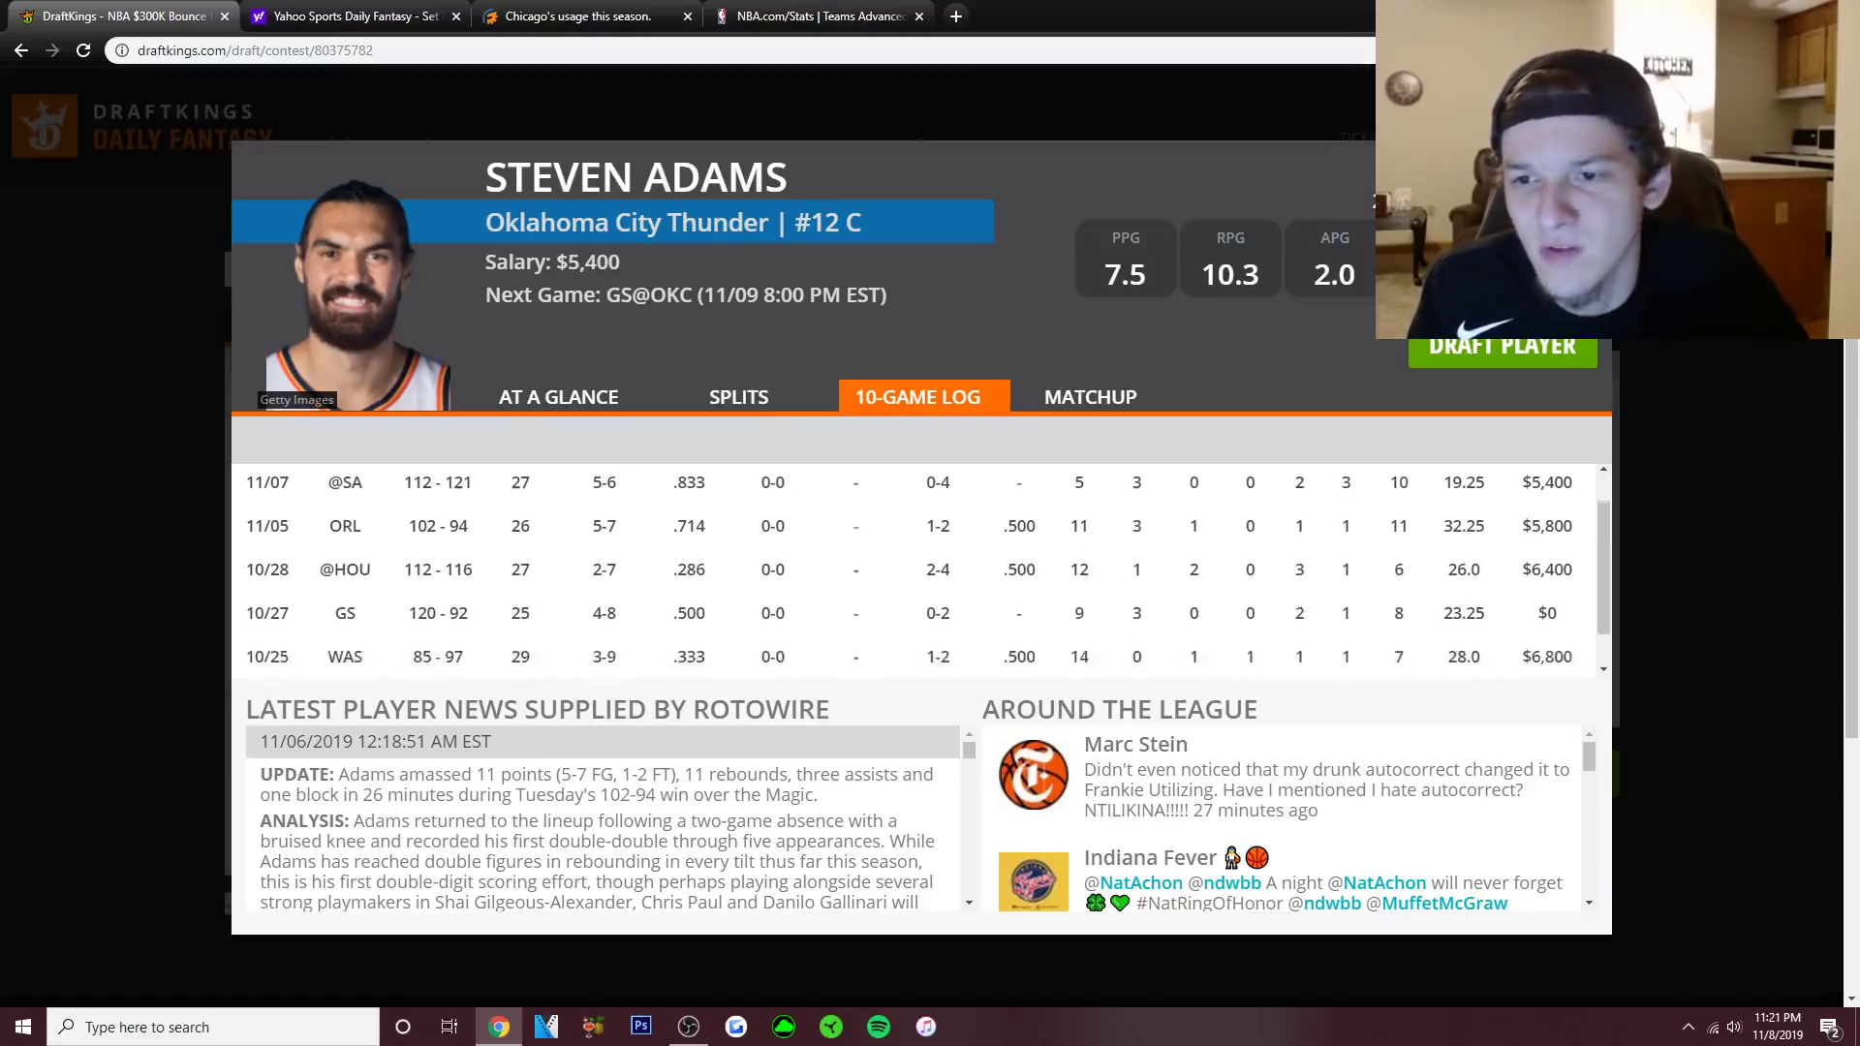
scroll(920, 572, "up", 2)
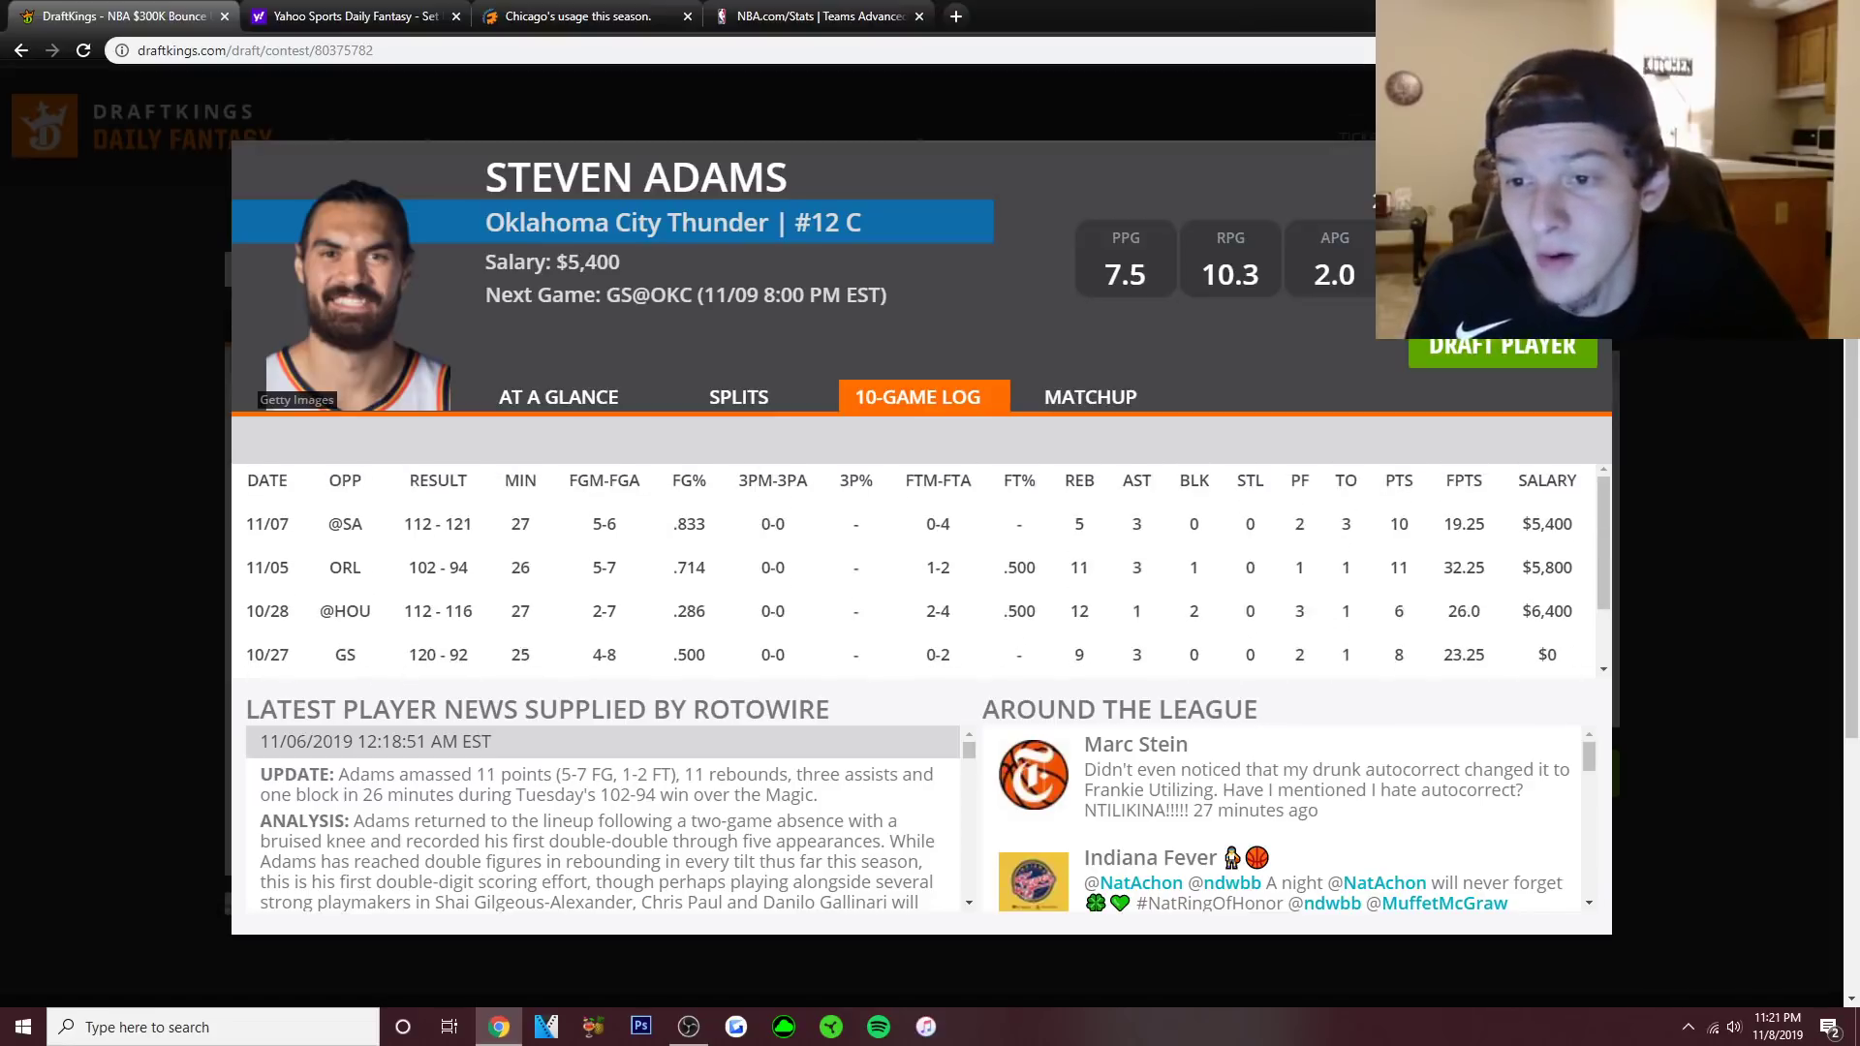
scroll(920, 572, "down", 2)
scroll(920, 571, "up", 2)
scroll(920, 572, "down", 2)
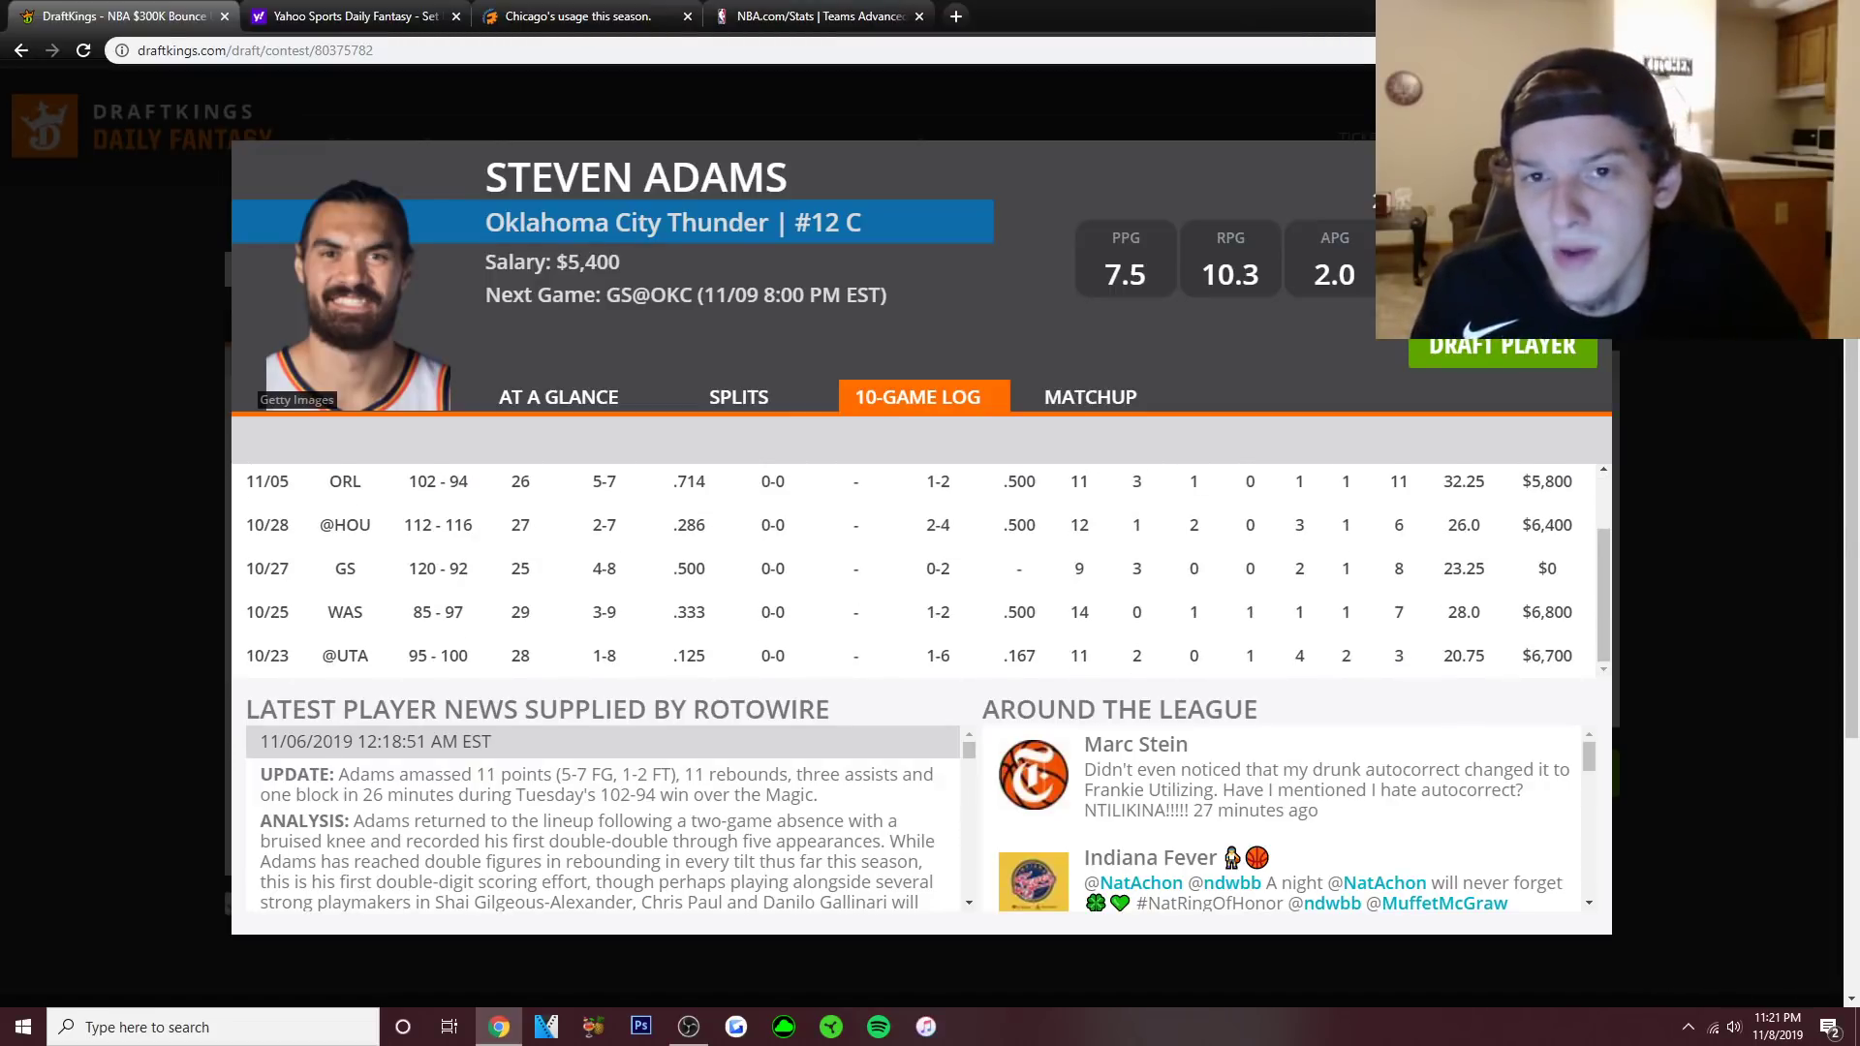
scroll(920, 572, "up", 2)
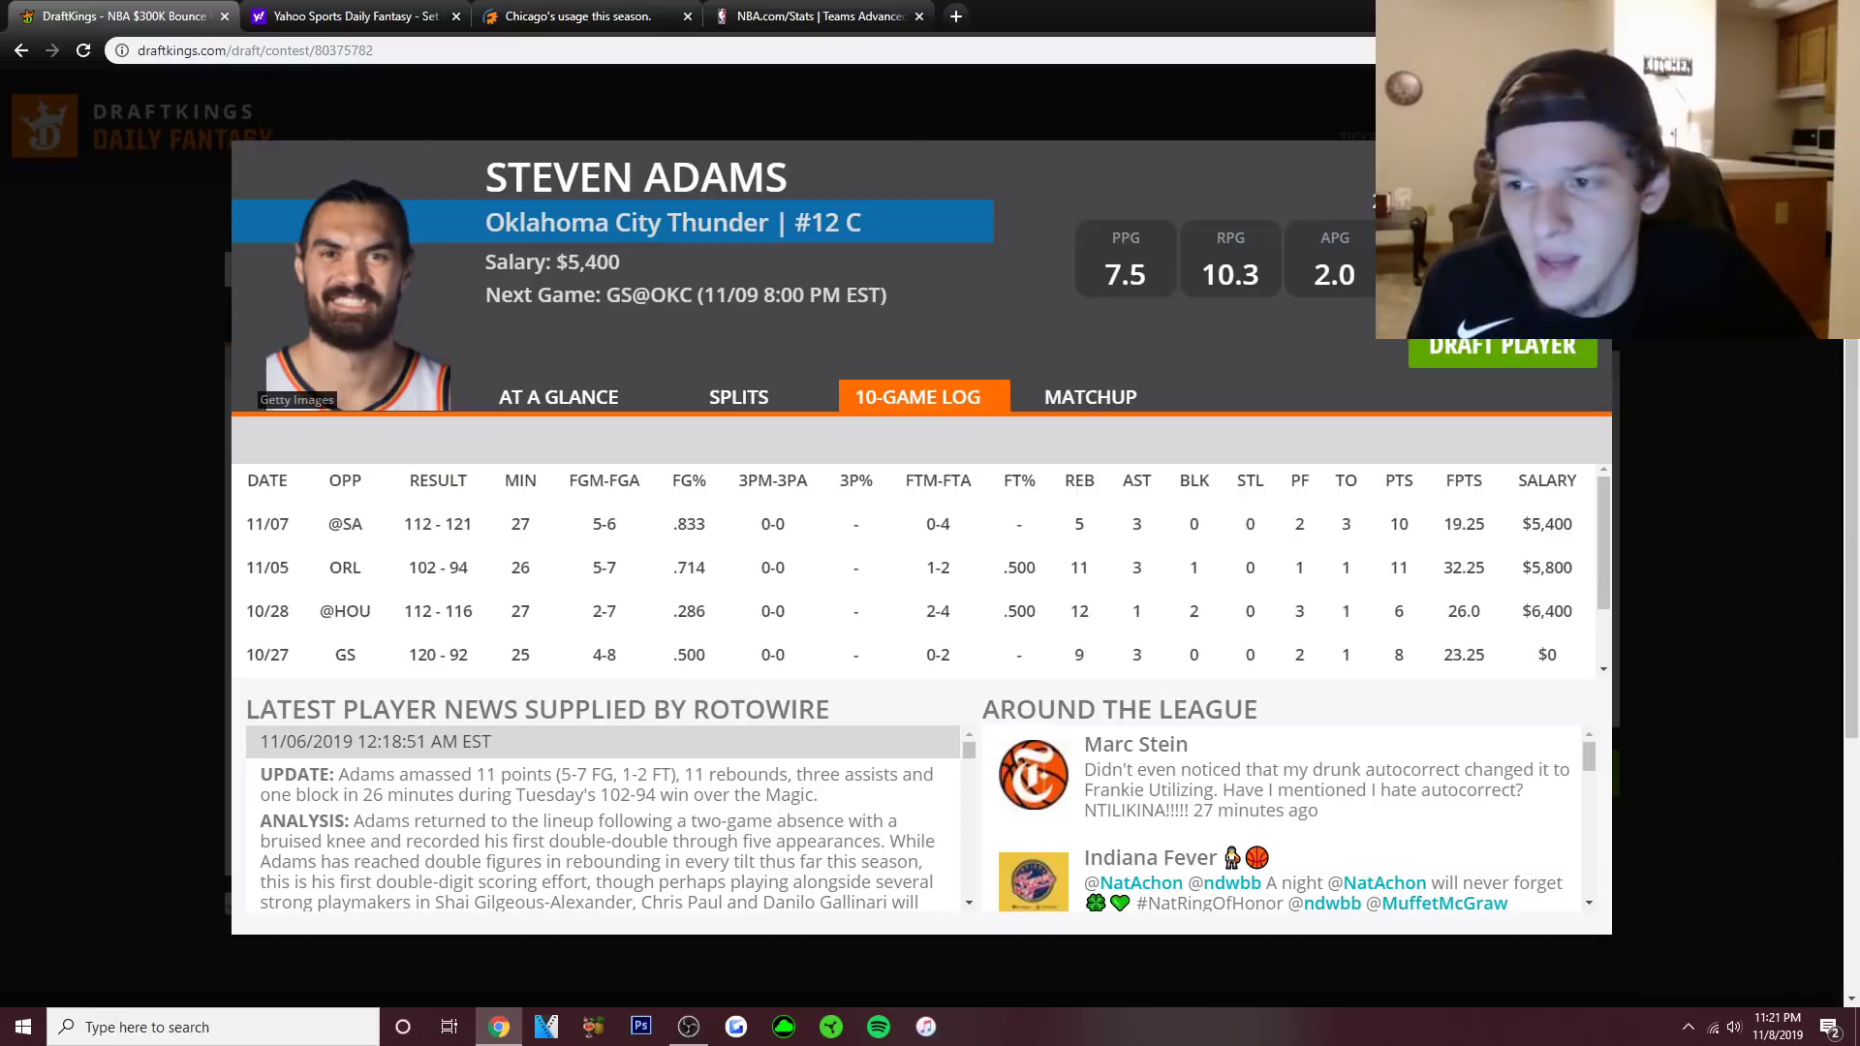
scroll(920, 572, "down", 2)
scroll(920, 572, "up", 2)
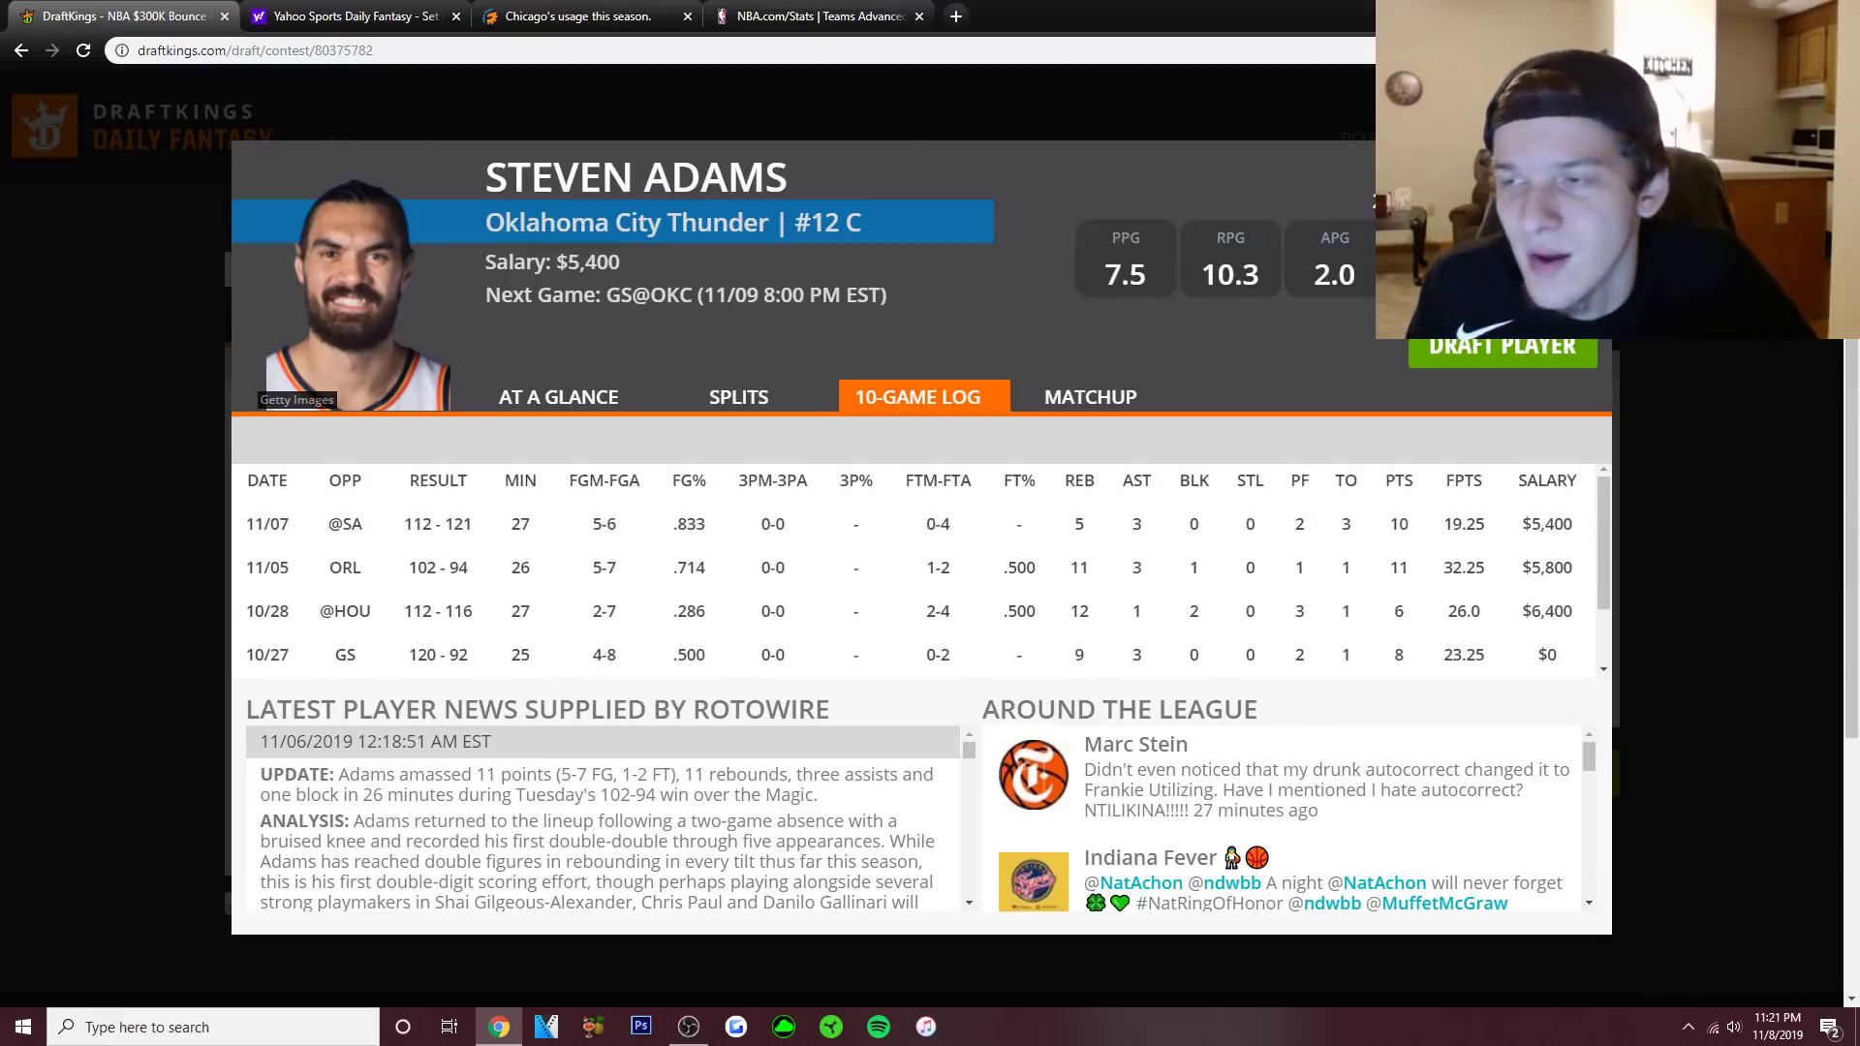
key("Escape")
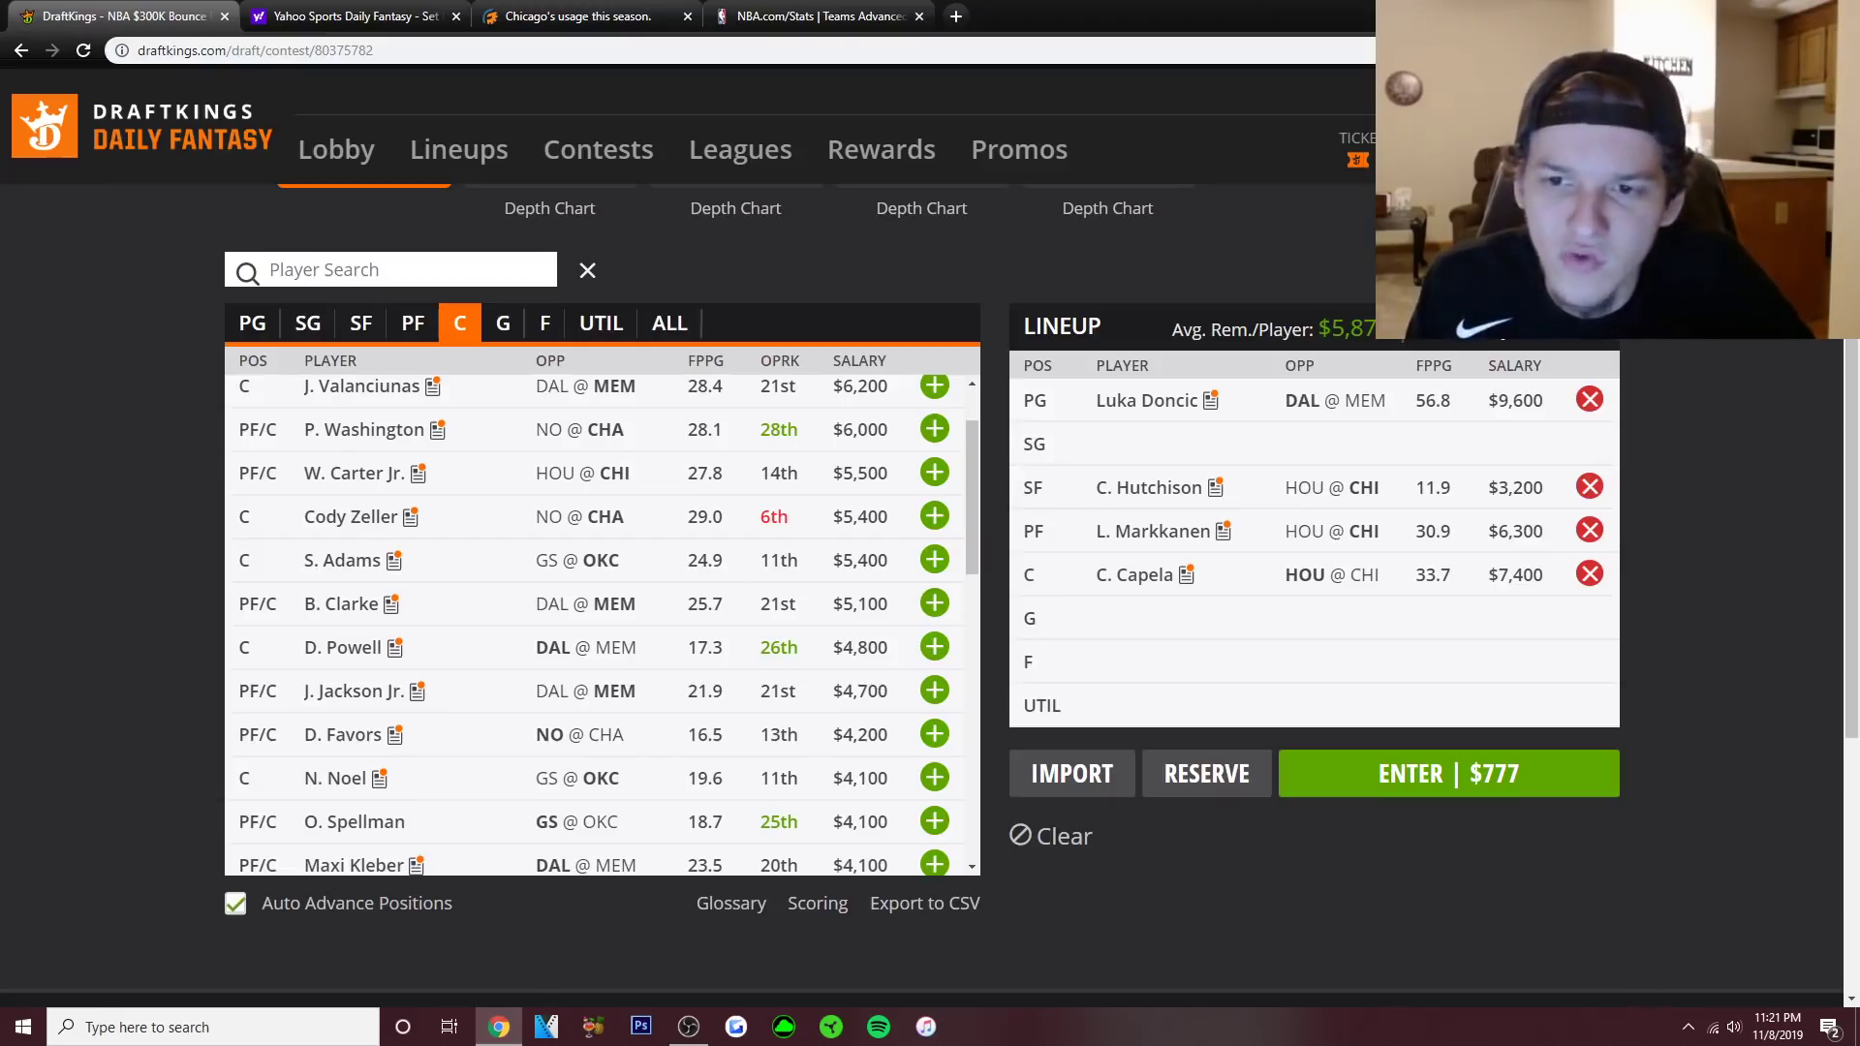
Add Steven Adams to the DraftKings lineup in the utility slot, and list the centers again.
left_click(935, 560)
left_click(460, 324)
scroll(601, 581, "up", 1)
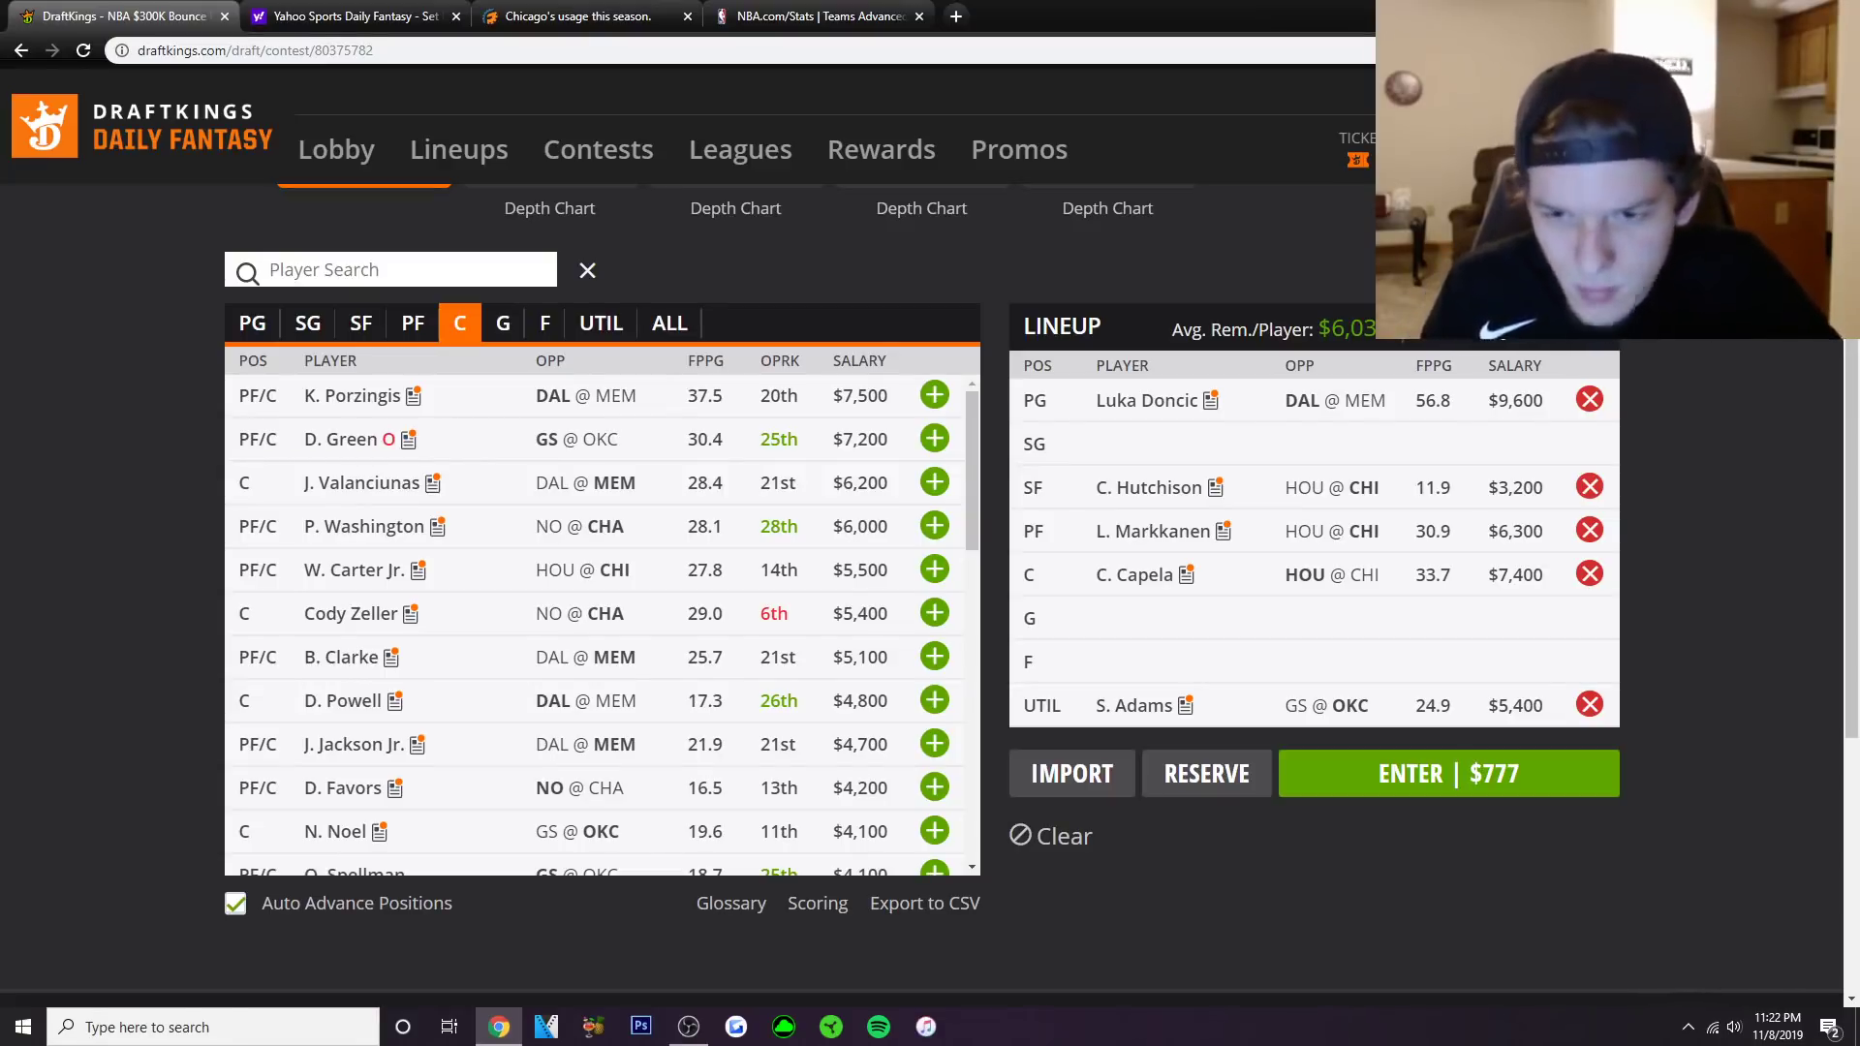
Open Dwight Powell's player card from the centers list, examine his 10-game log, and close the card.
scroll(601, 625, "down", 1)
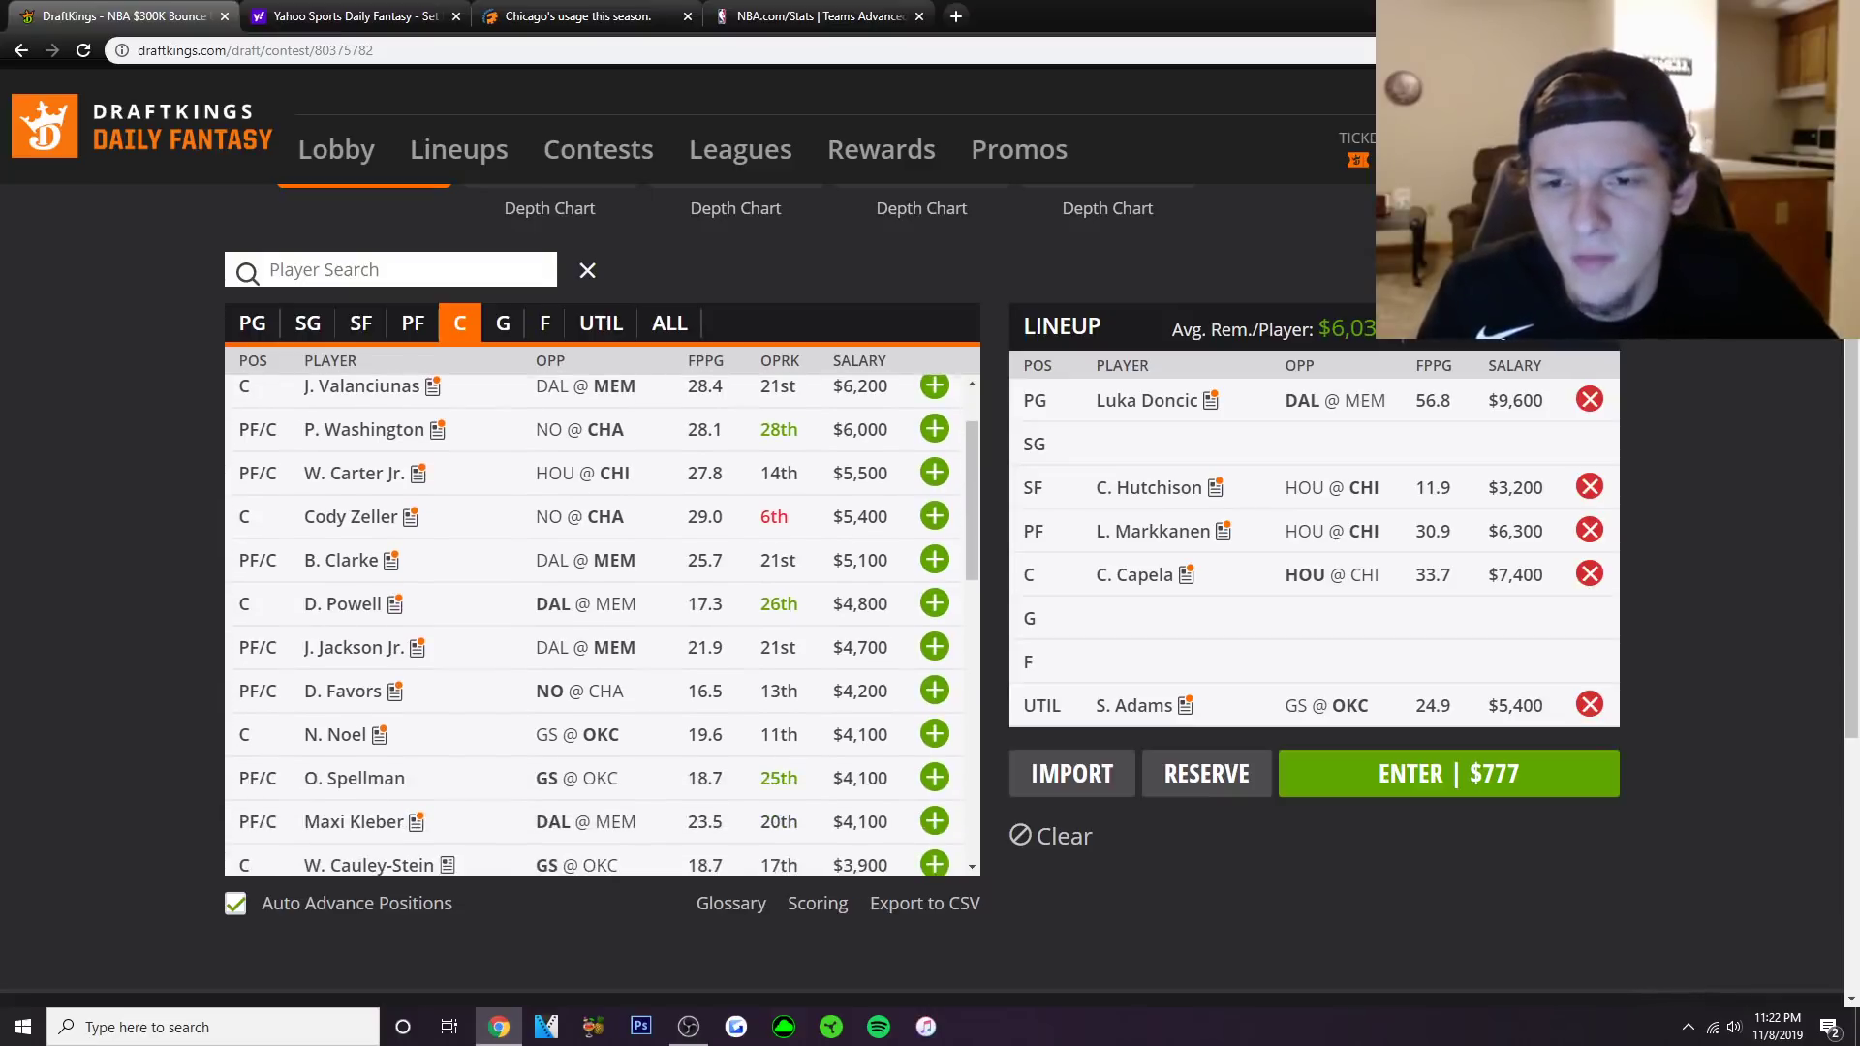
scroll(601, 625, "down", 1)
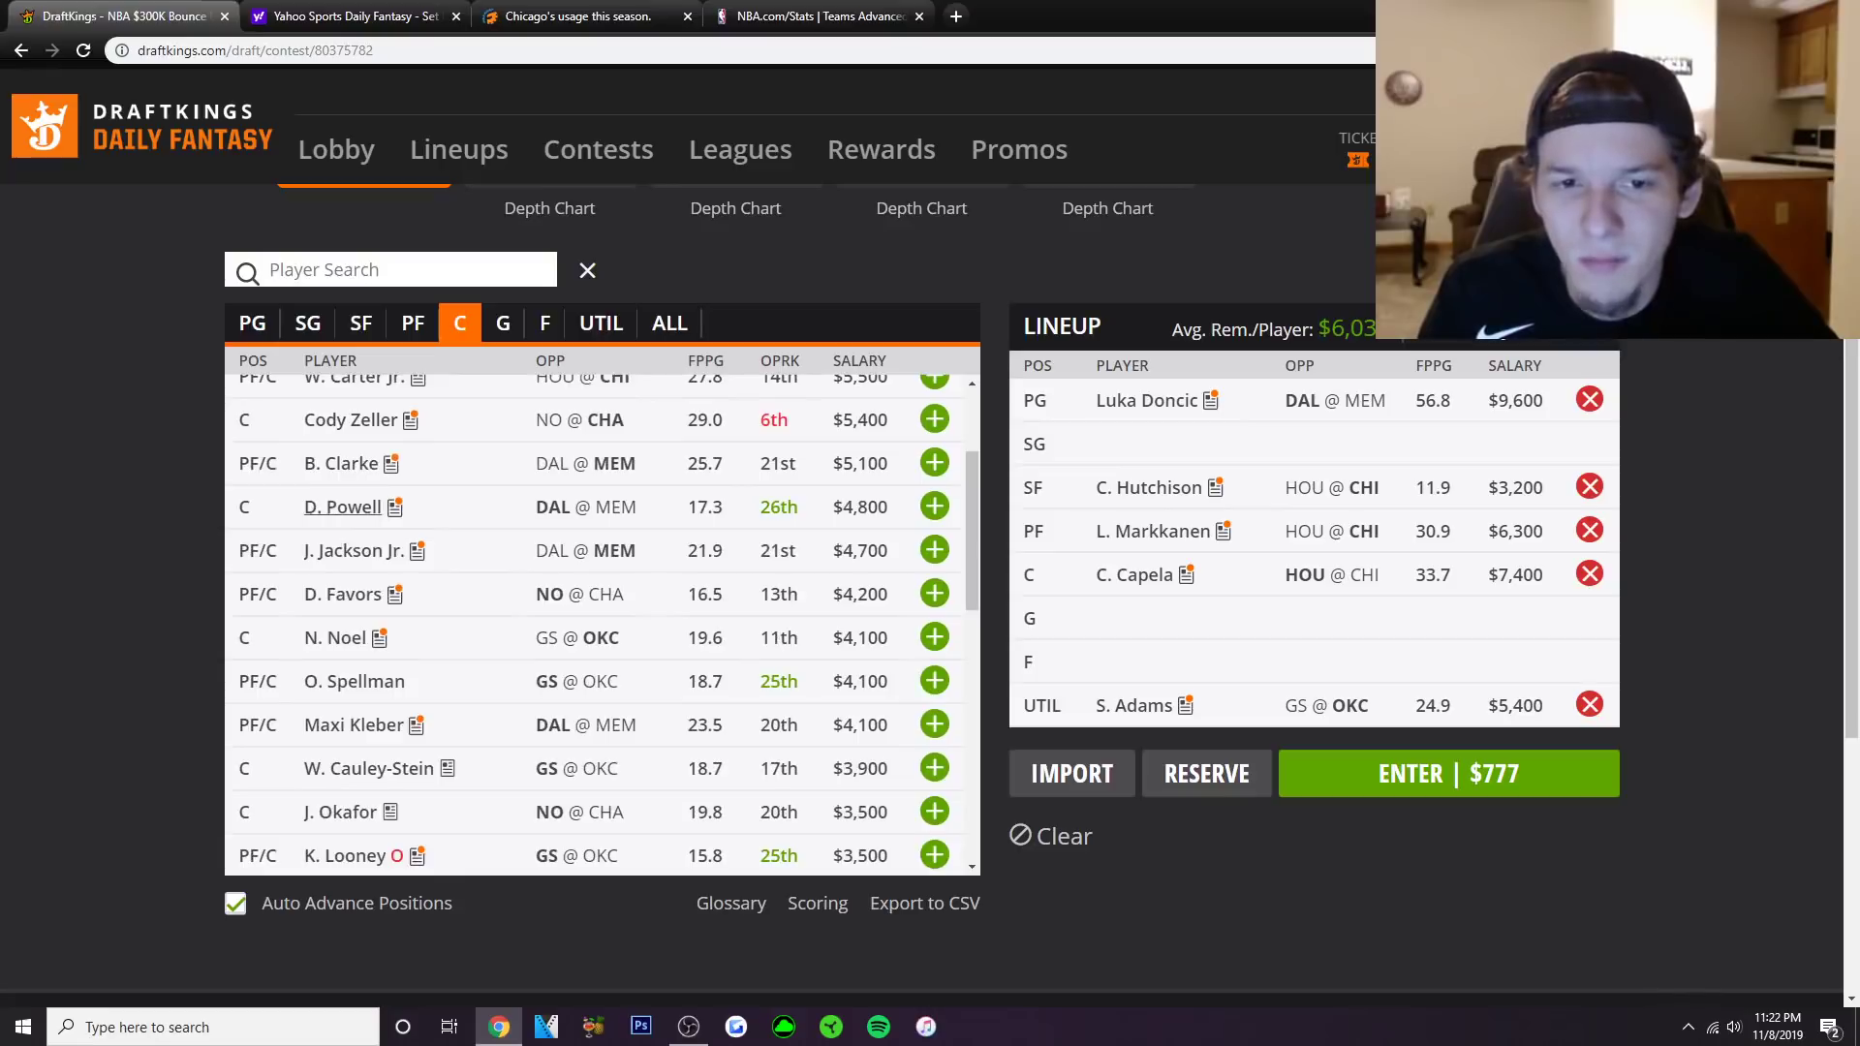
left_click(934, 549)
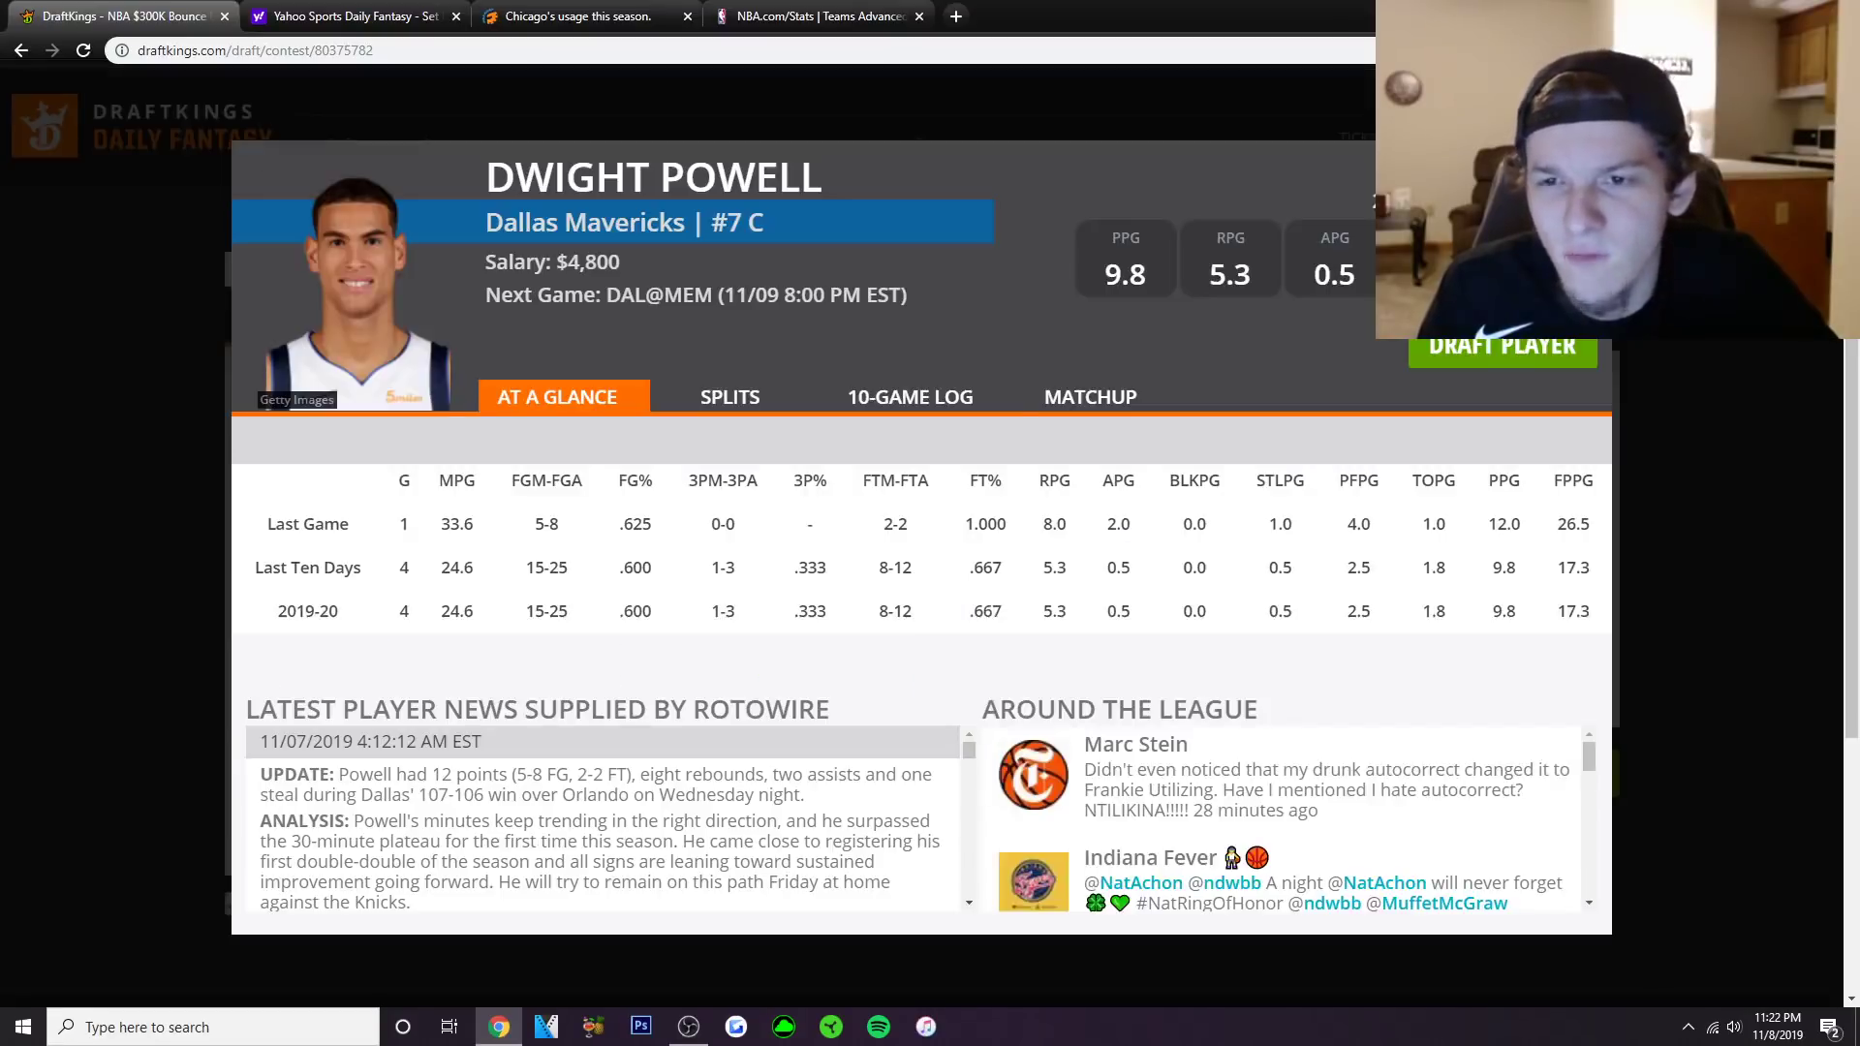
left_click(918, 397)
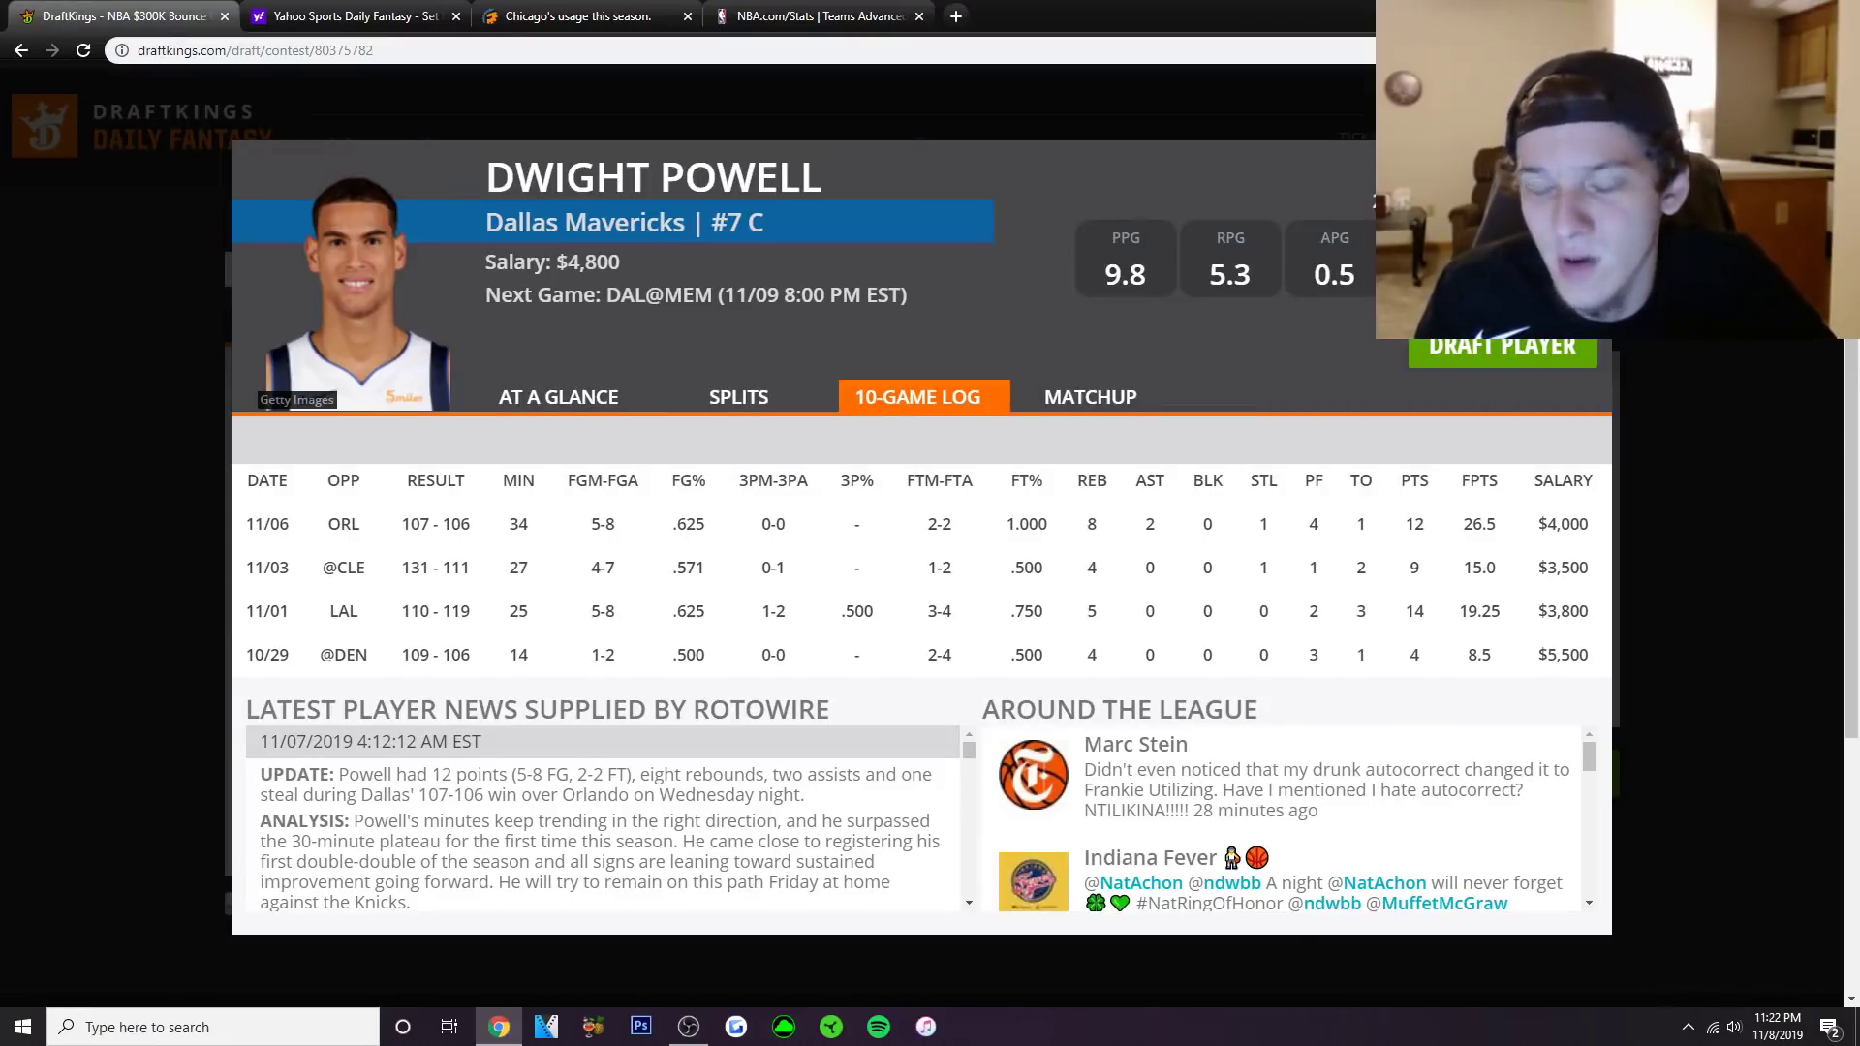
key("Escape")
Find Willie Cauley-Stein among the cheaper centers, examine his 10-game log down to the earliest games, and close his player card.
scroll(600, 624, "up", 2)
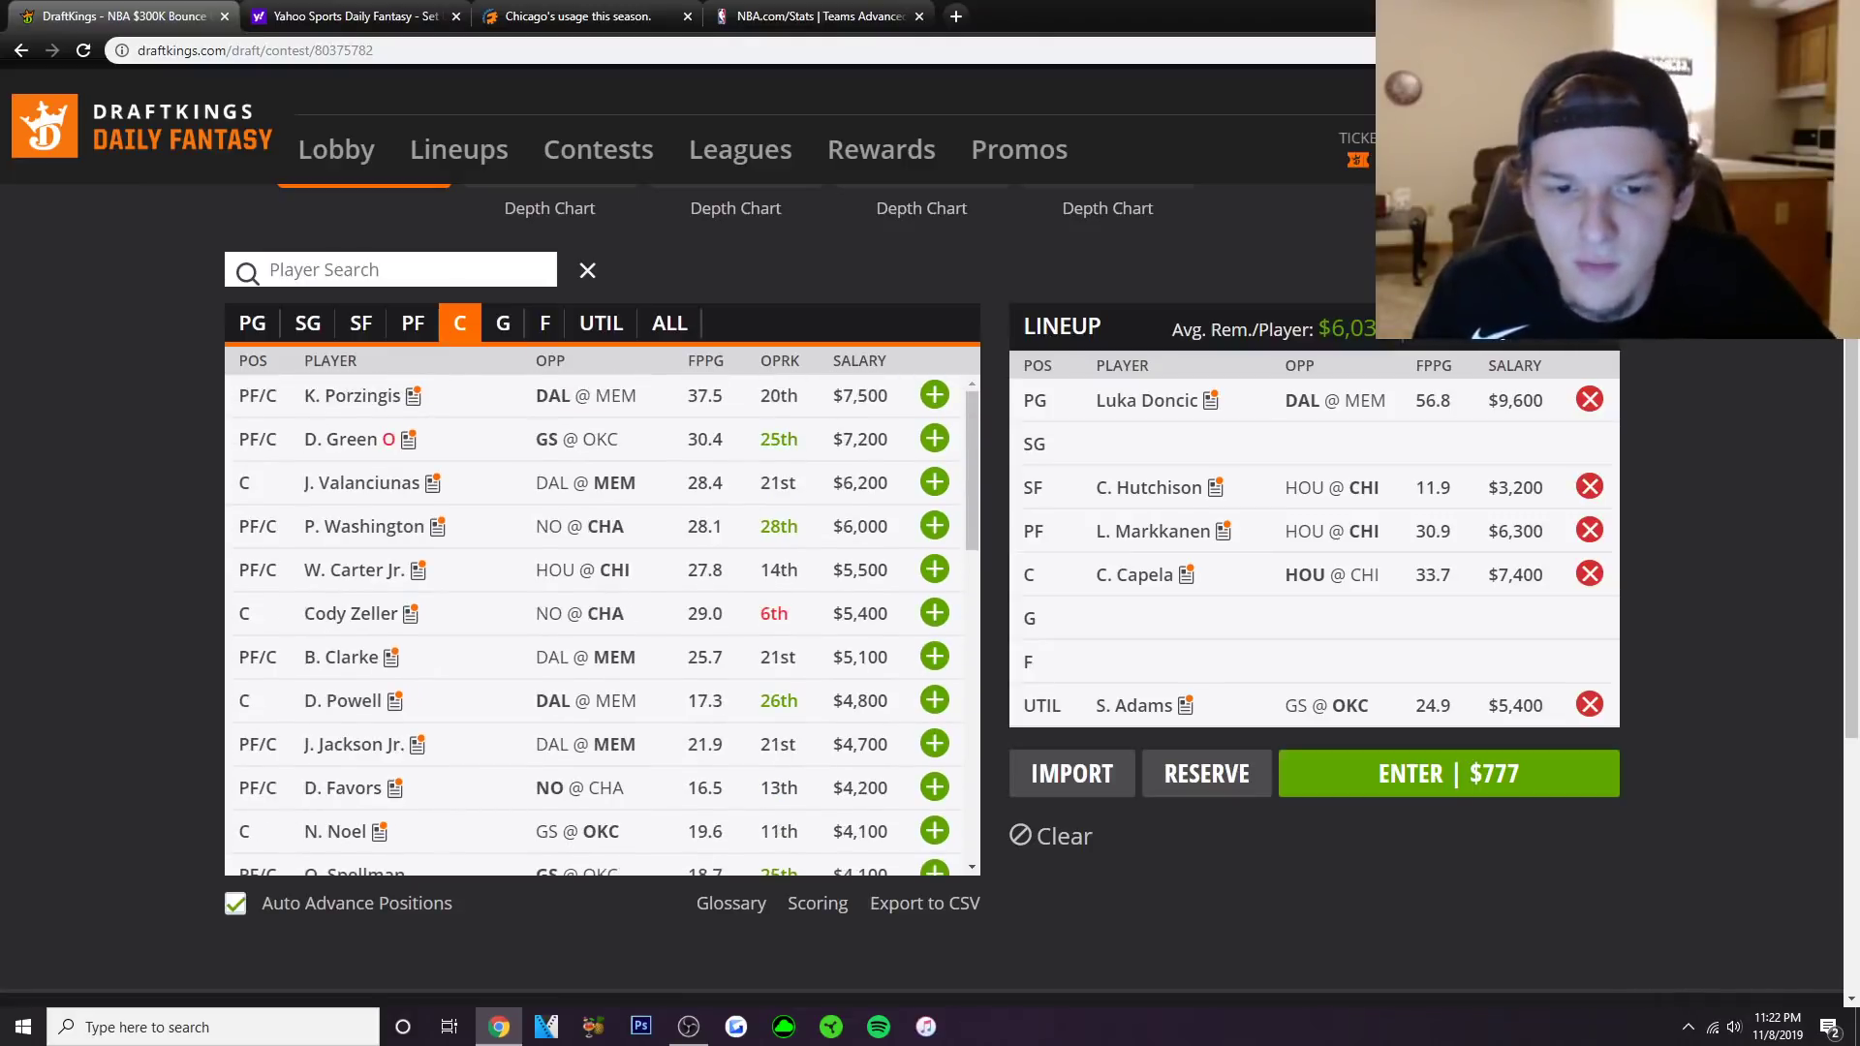
scroll(601, 620, "down", 2)
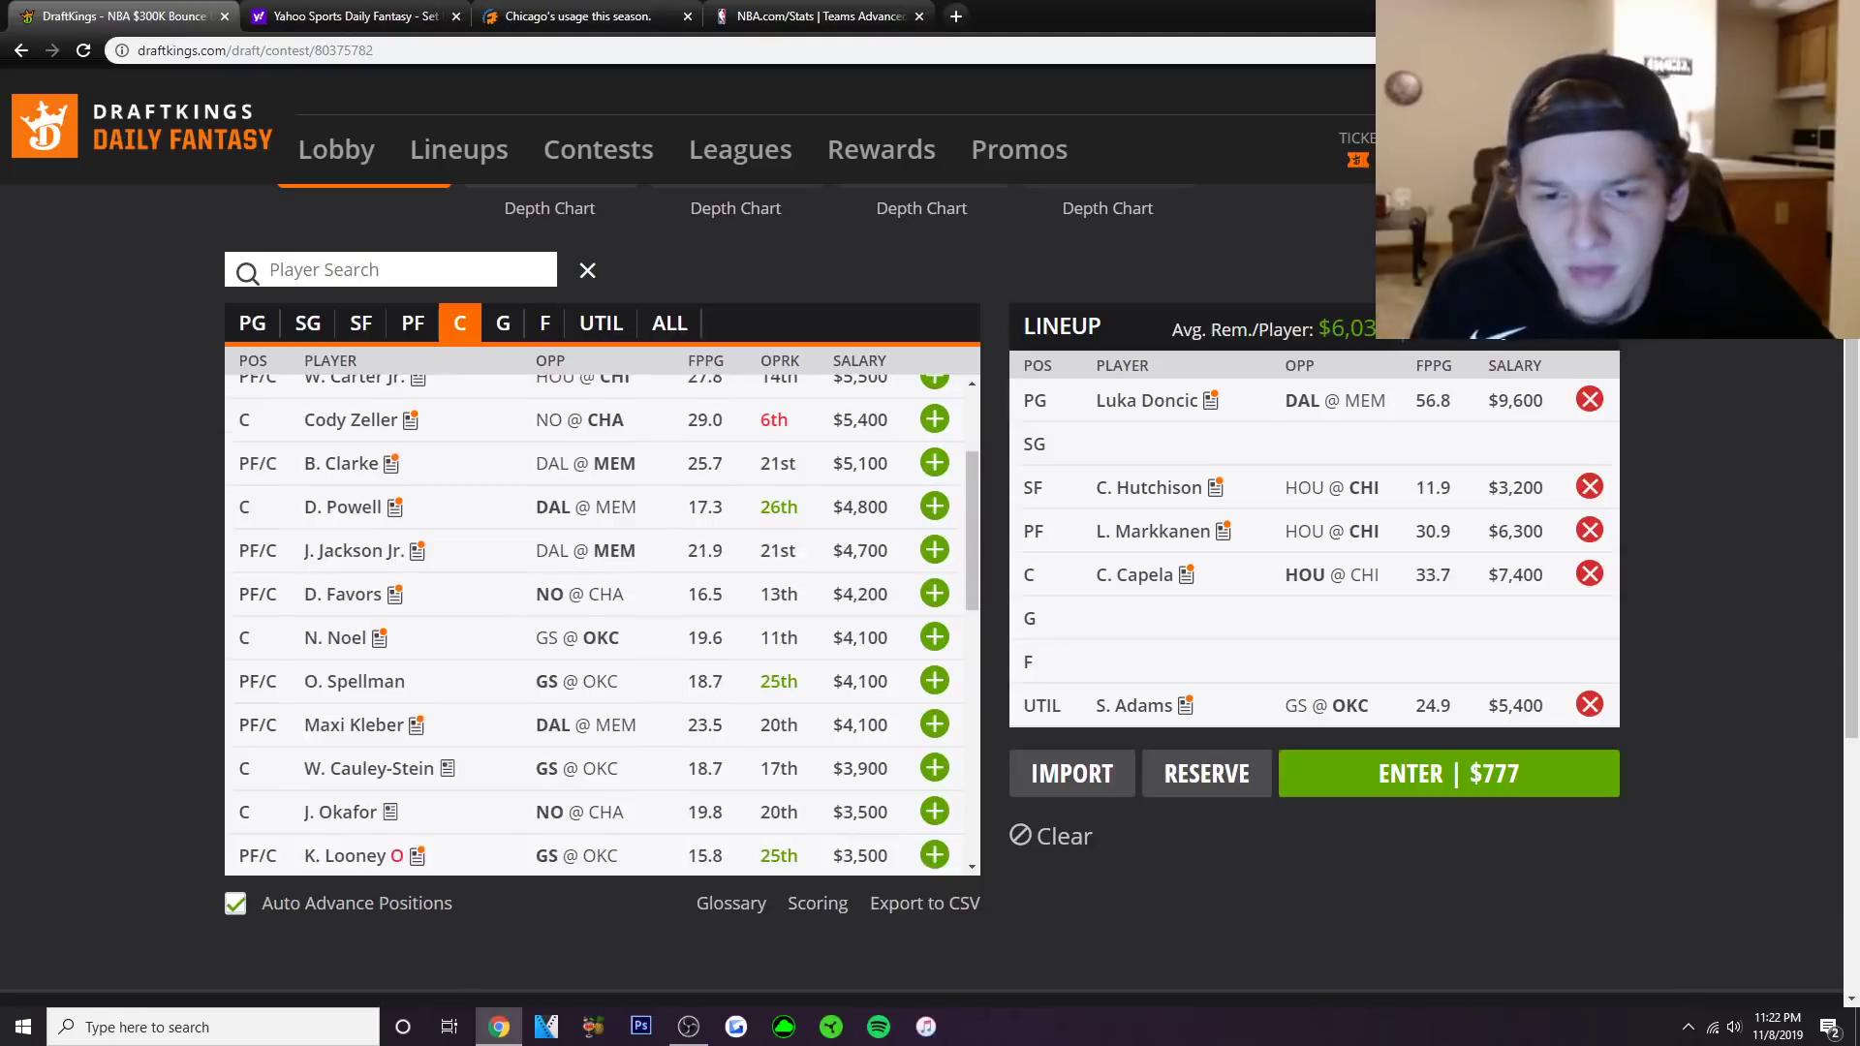
scroll(600, 620, "down", 1)
scroll(368, 581, "down", 1)
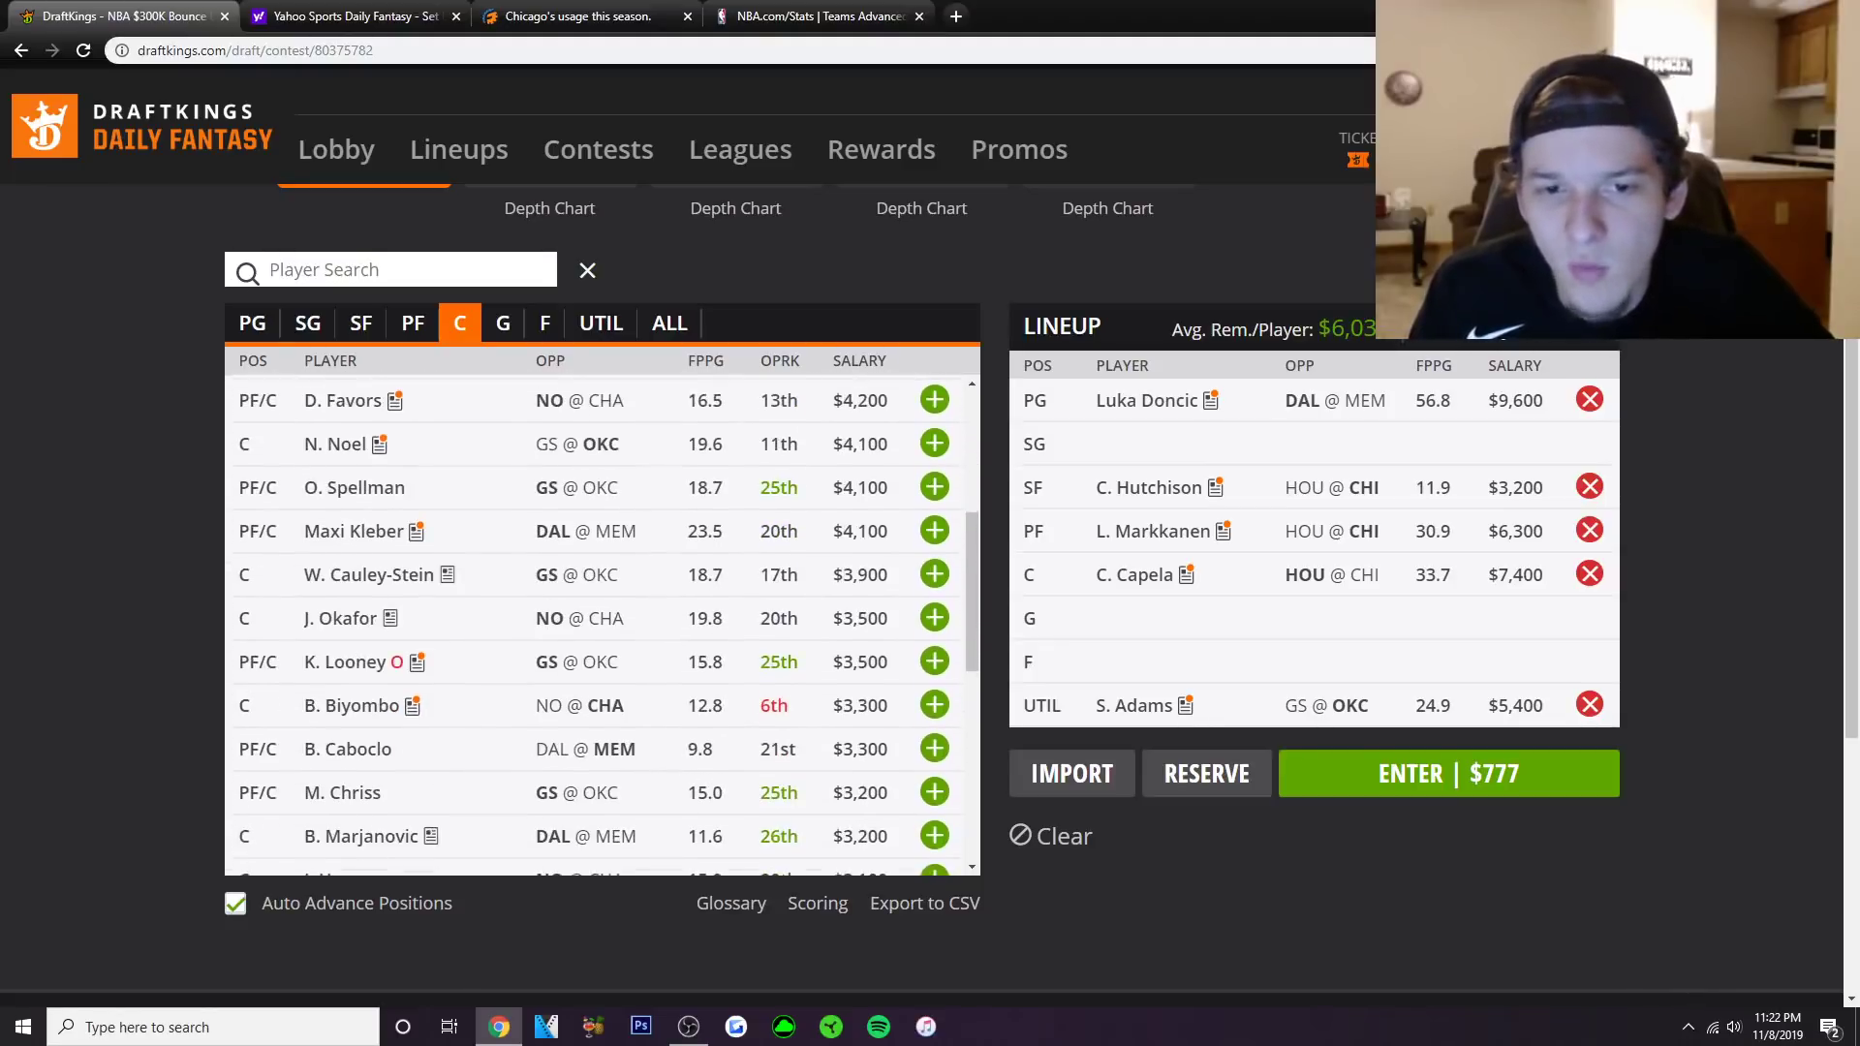
left_click(935, 531)
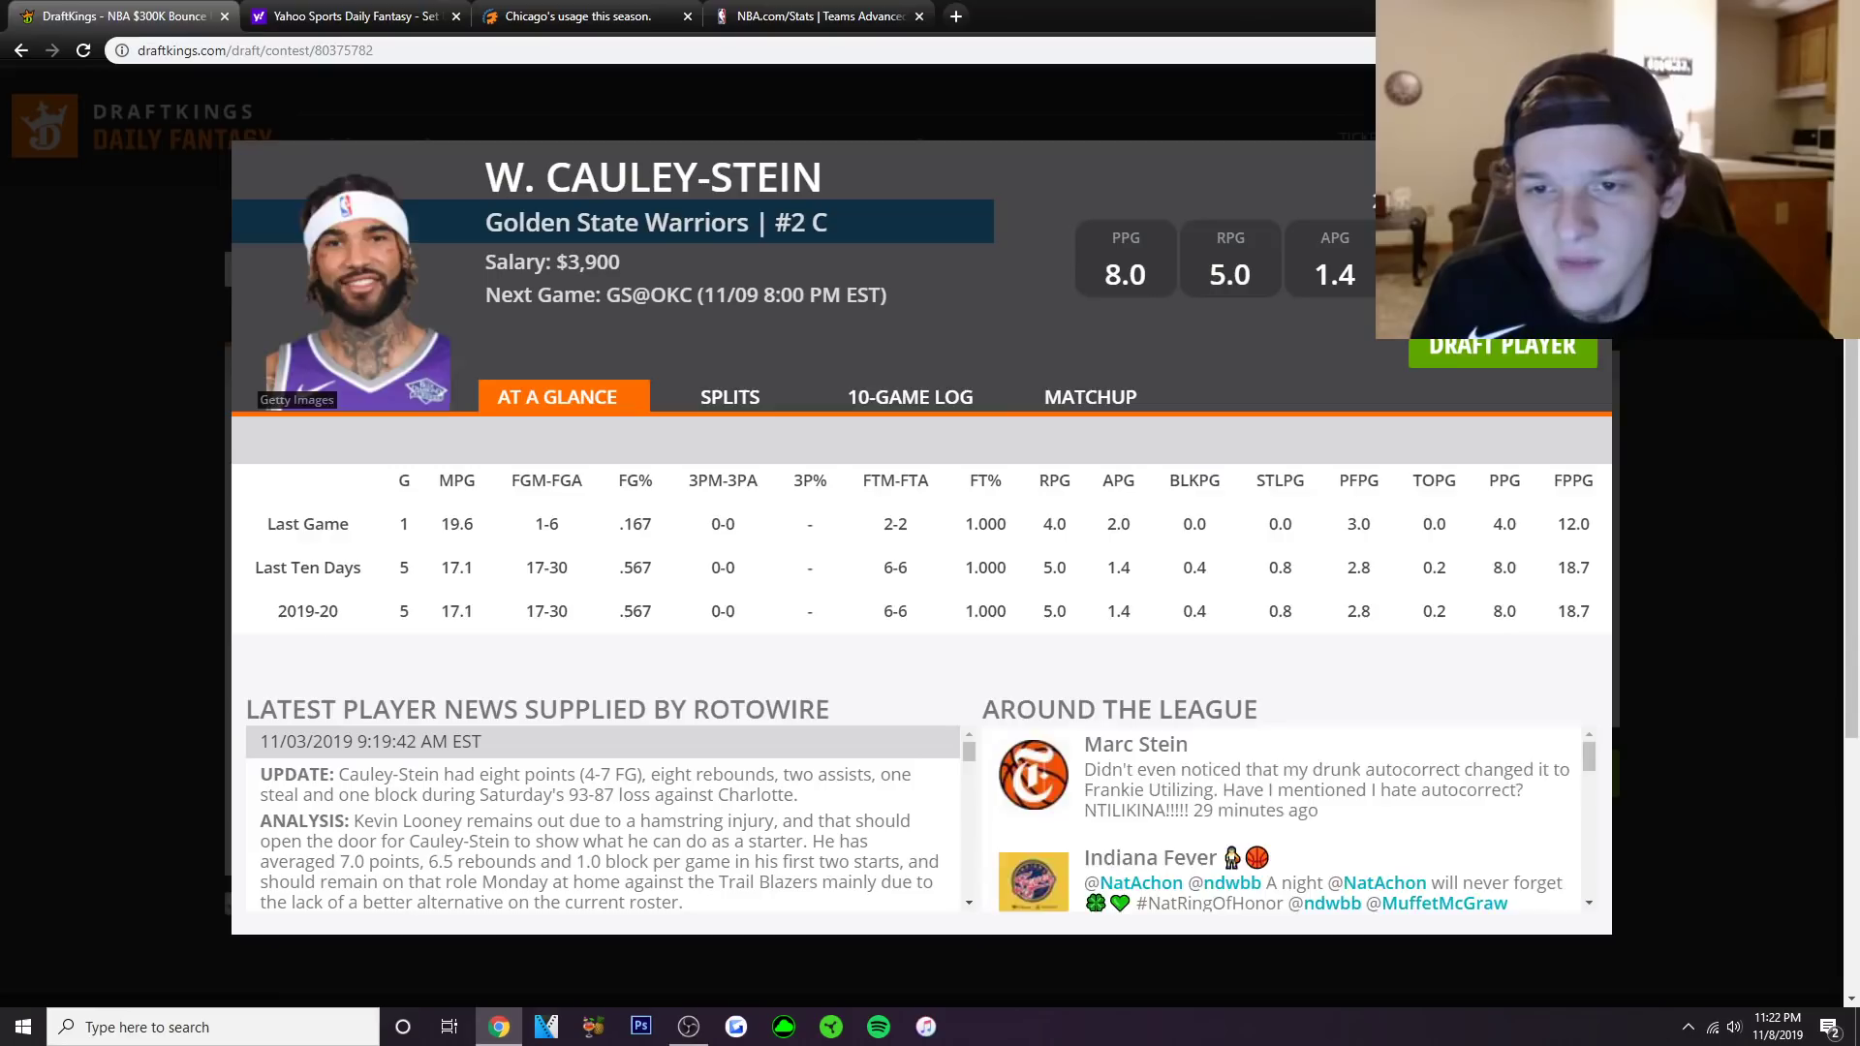
left_click(917, 397)
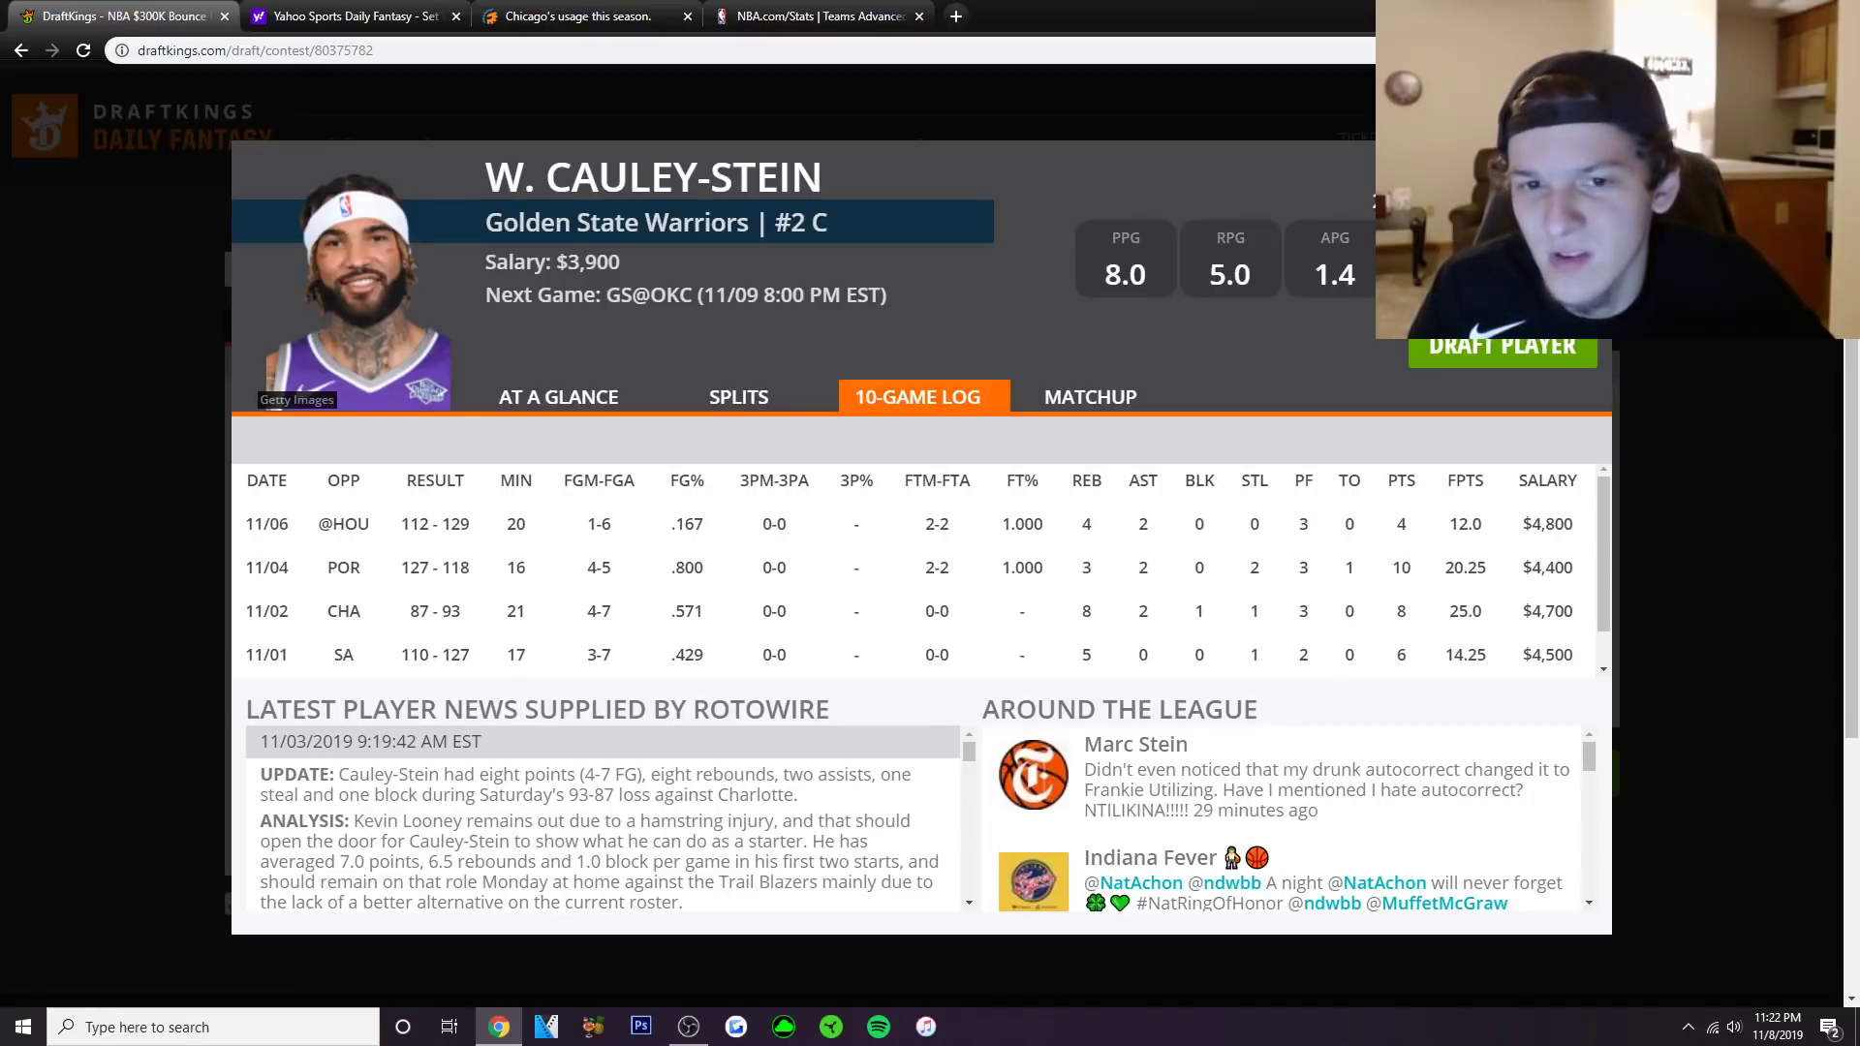
scroll(914, 571, "down", 1)
scroll(918, 567, "down", 1)
scroll(918, 566, "up", 1)
scroll(919, 566, "down", 1)
scroll(918, 567, "up", 1)
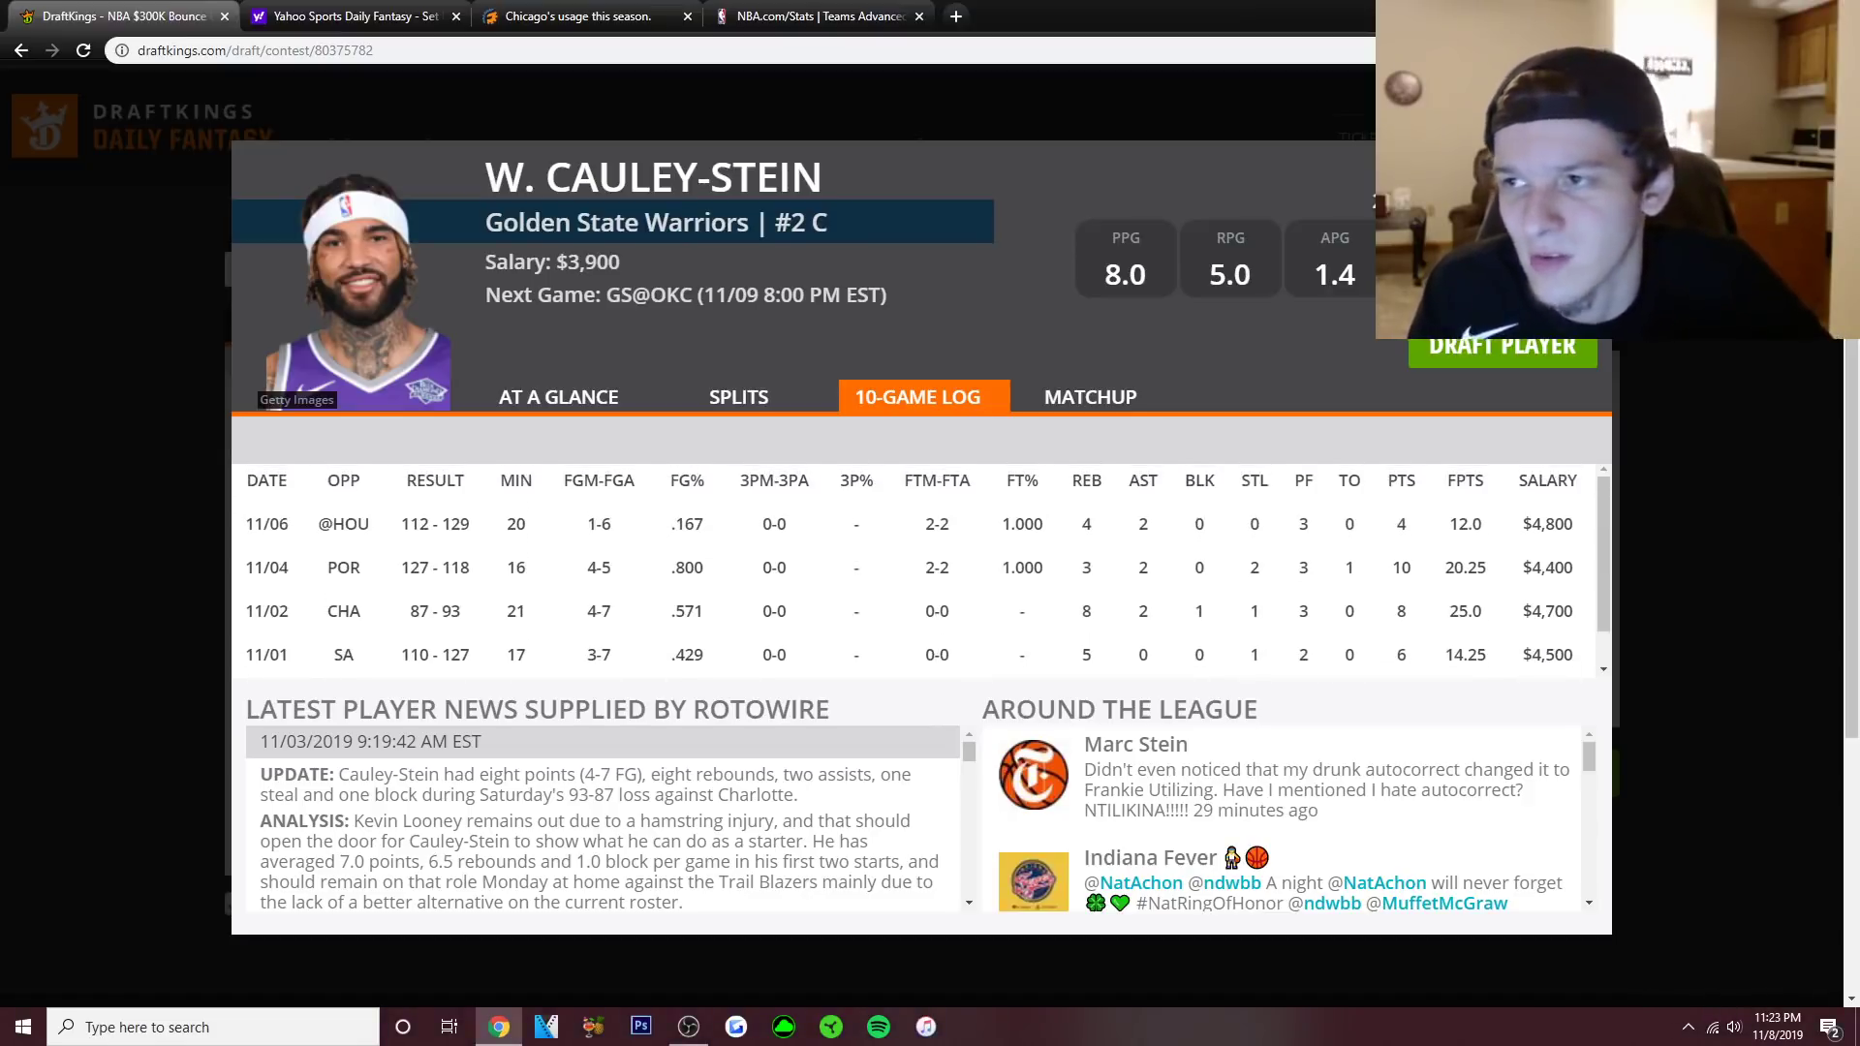
key("Escape")
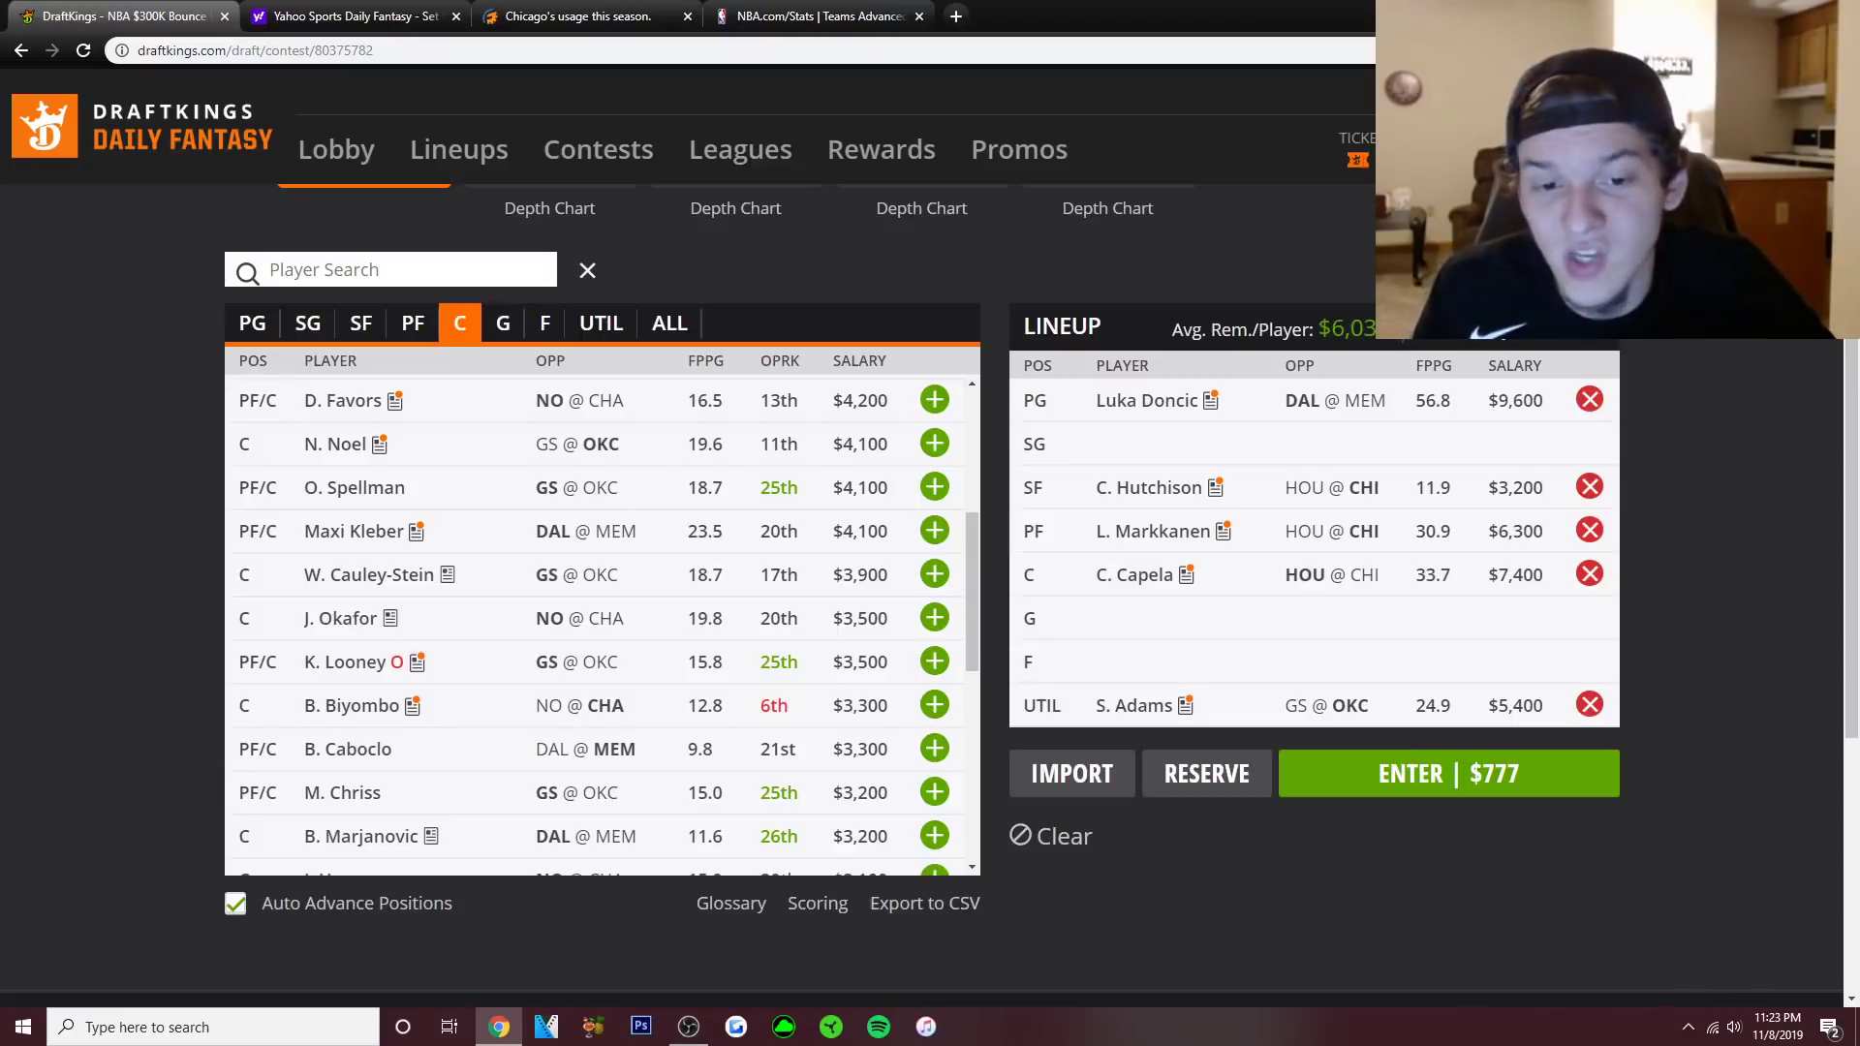
Look over the remaining low-salary centers, and switch the player list to point guards.
scroll(600, 625, "down", 3)
scroll(601, 625, "up", 2)
scroll(601, 624, "down", 3)
scroll(601, 625, "up", 8)
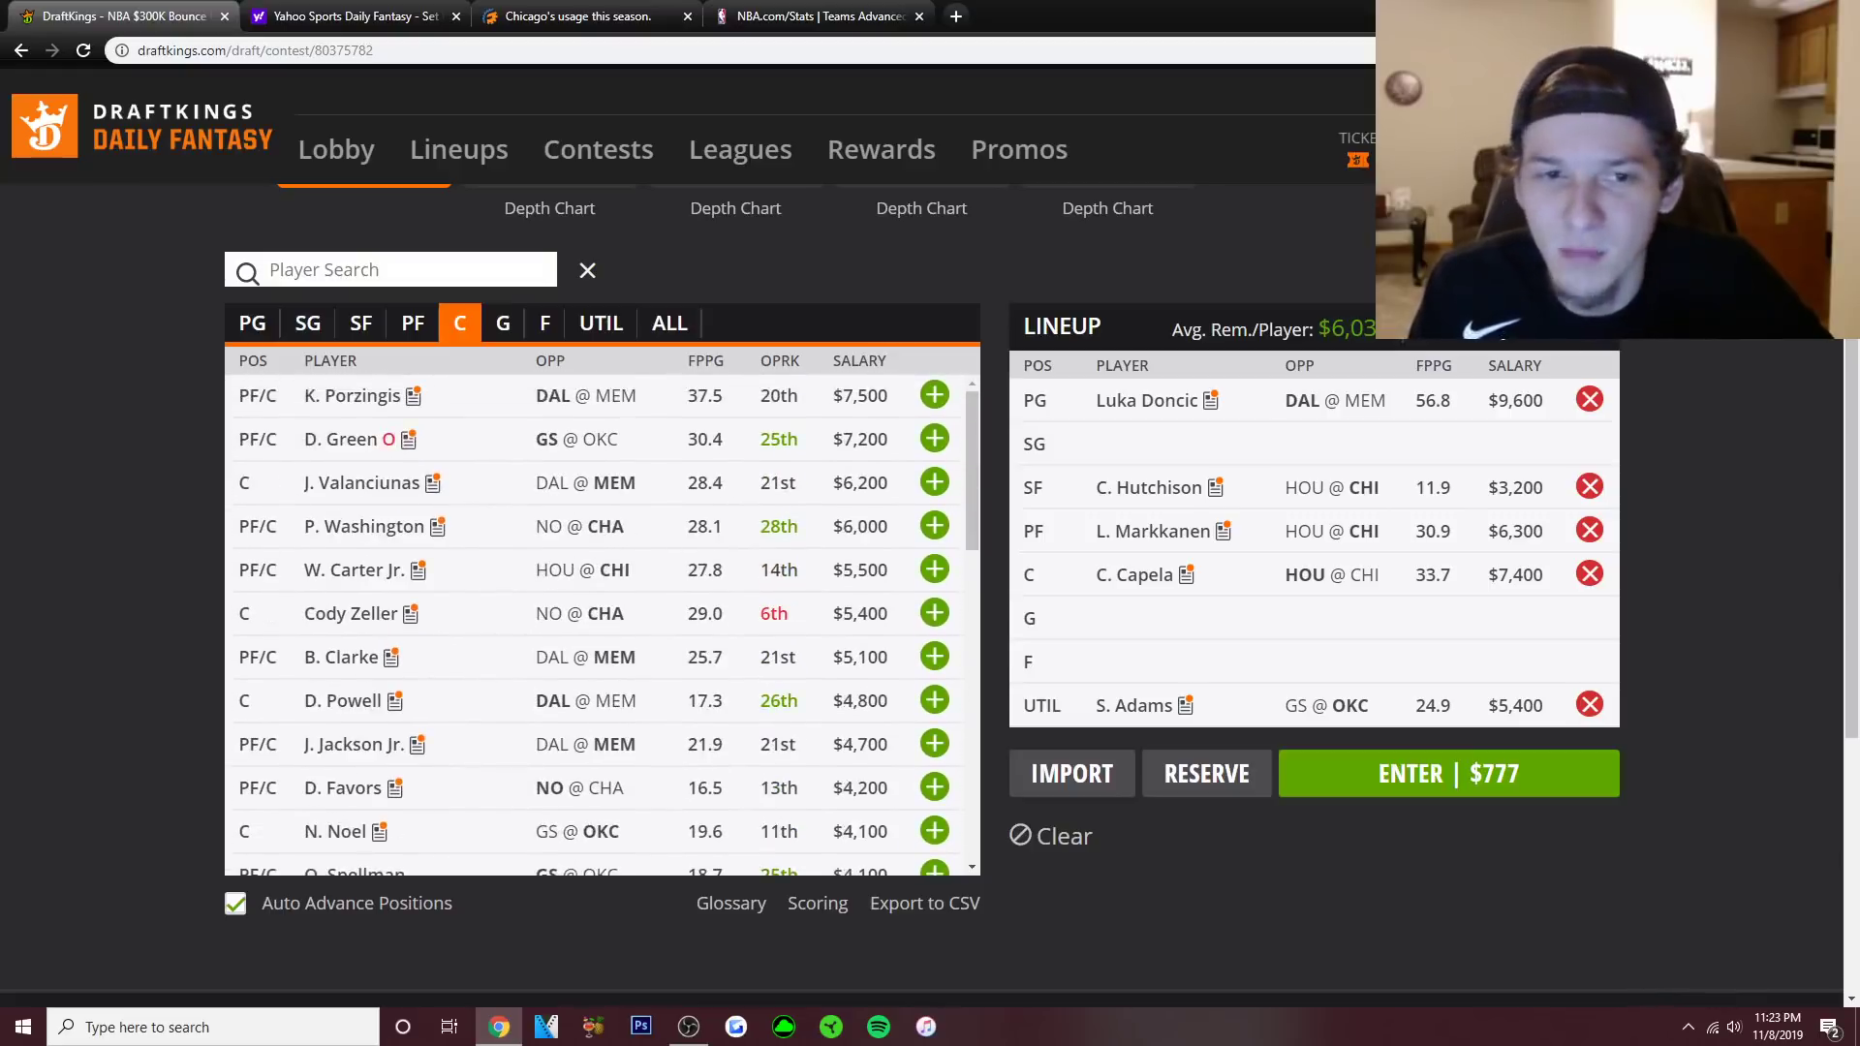
left_click(251, 324)
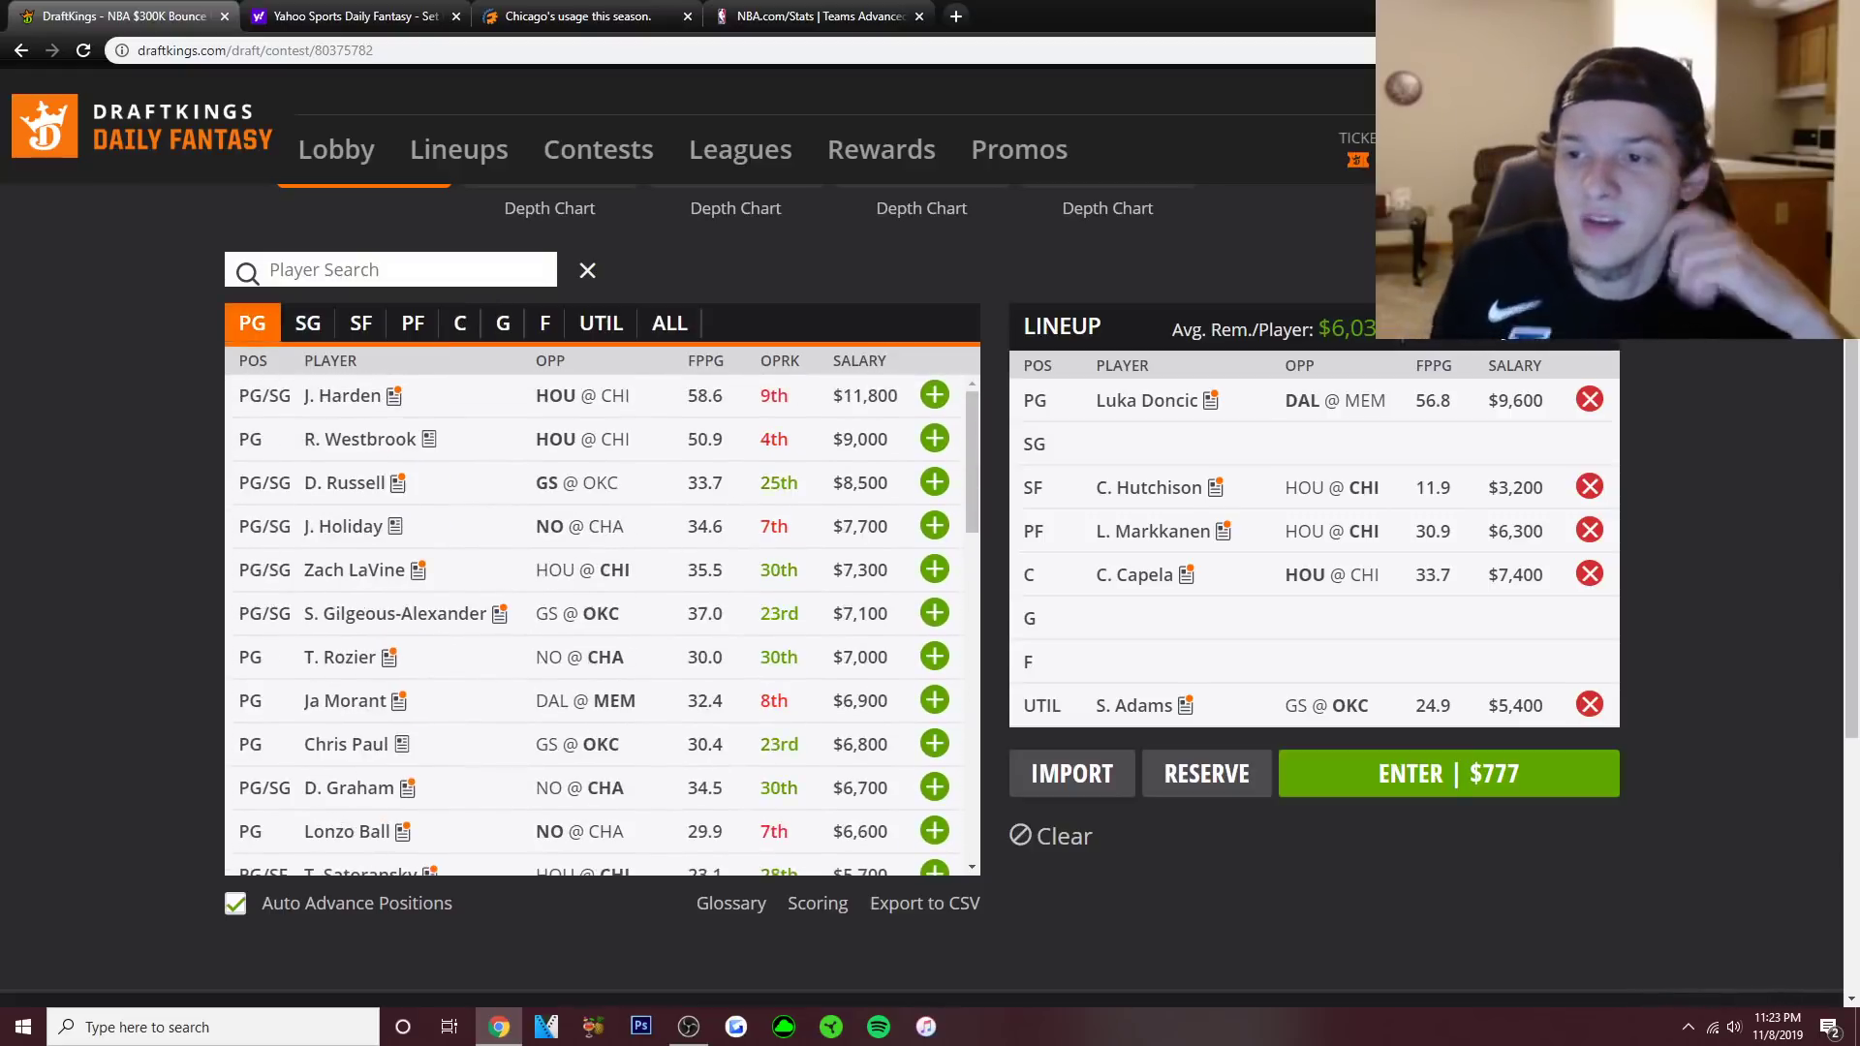